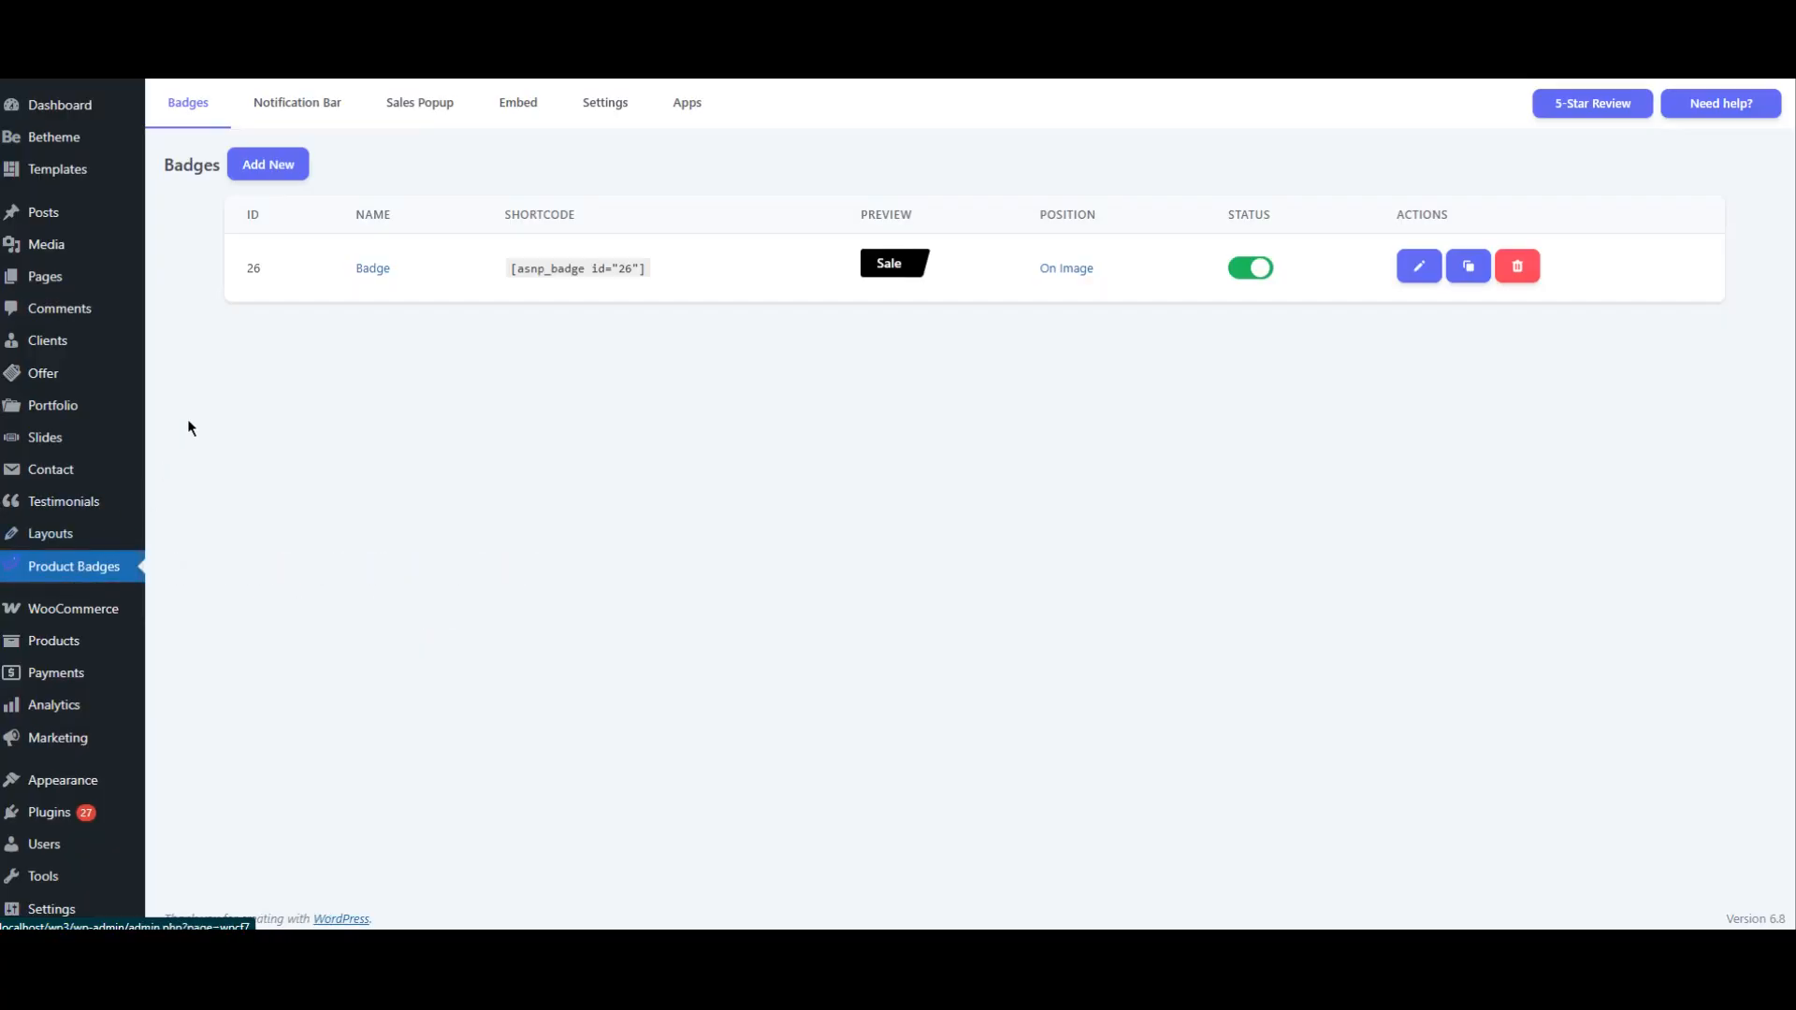
Create a new embed named "Embed-Stock" and choose Countdown Stock as its embed type.
left_click(519, 105)
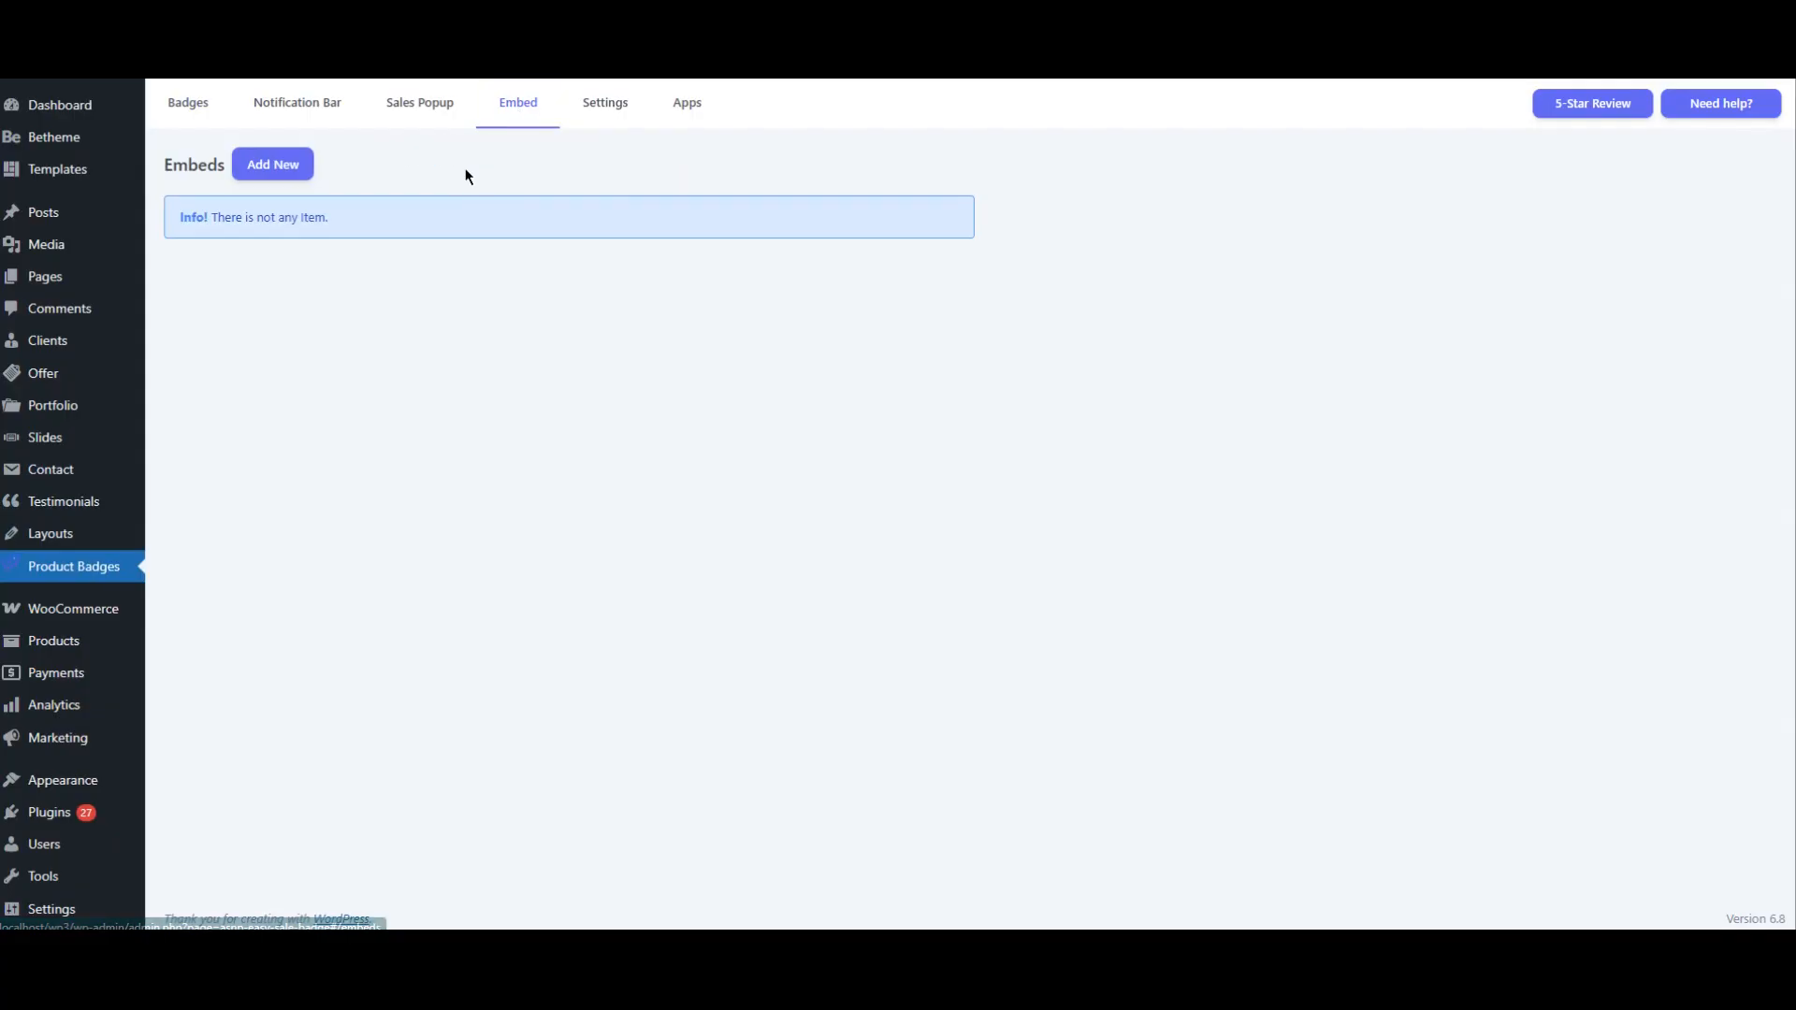
left_click(273, 165)
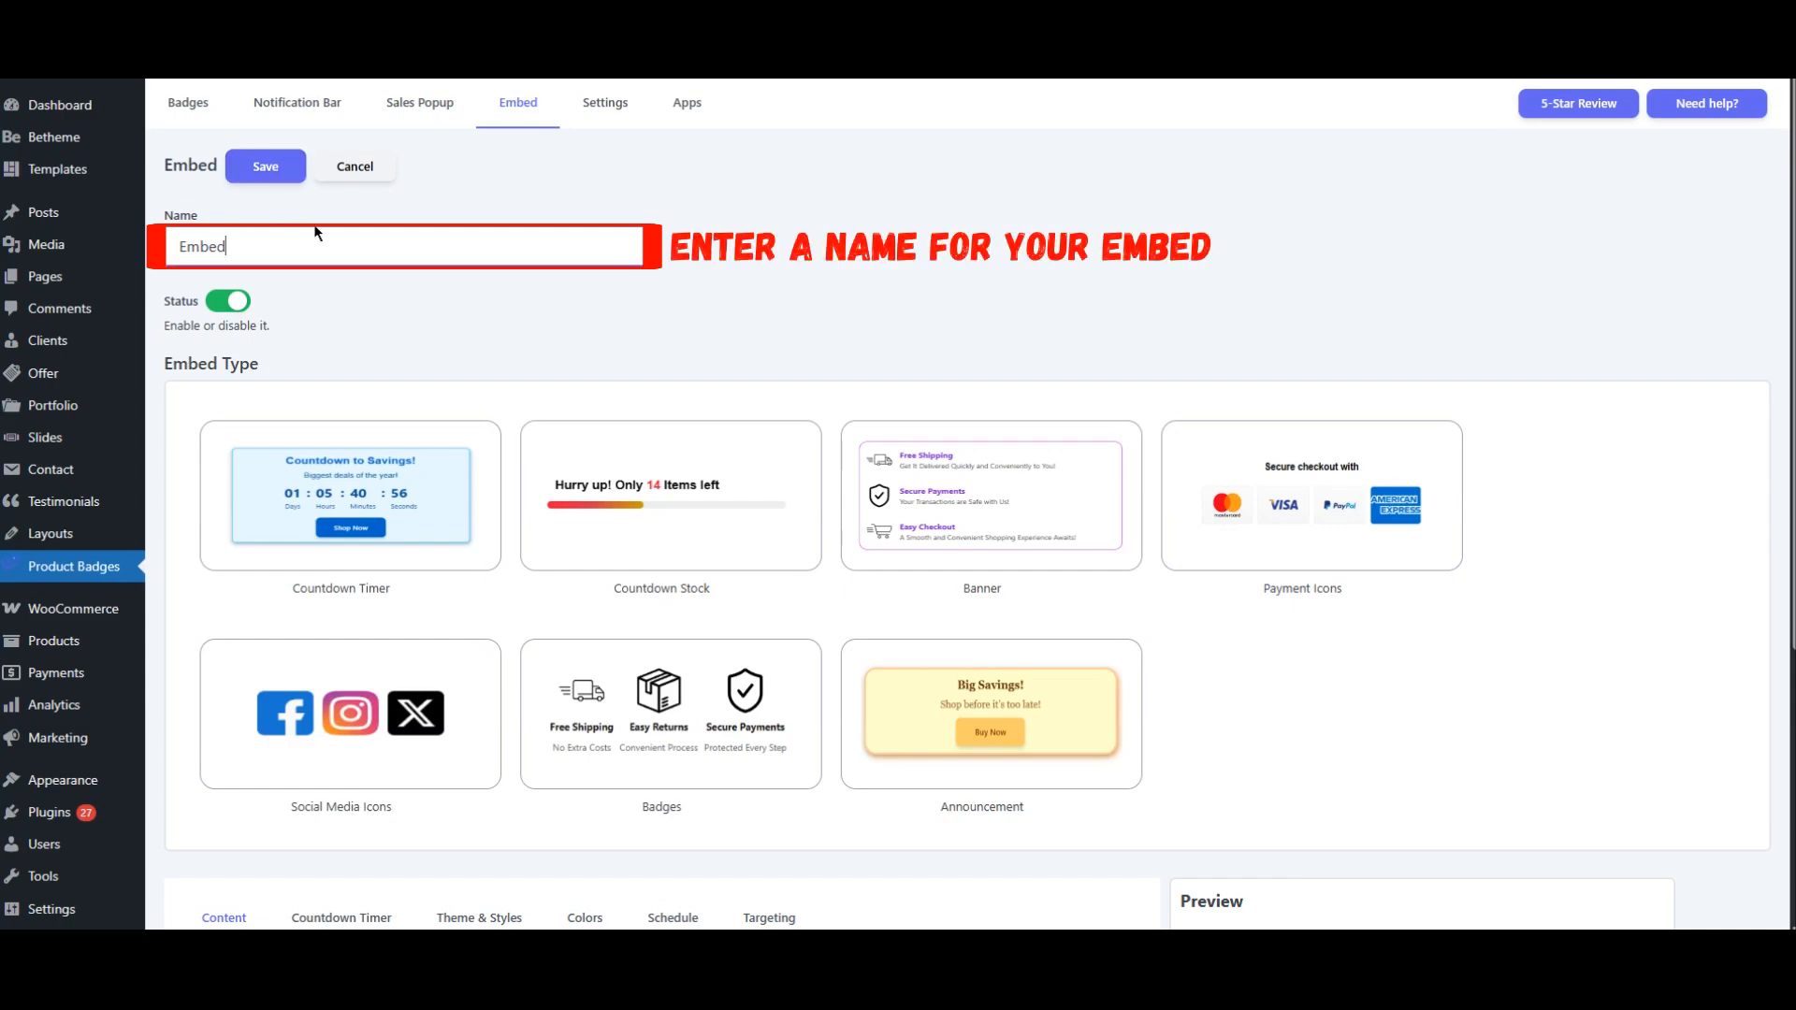
type("Embed-Stock")
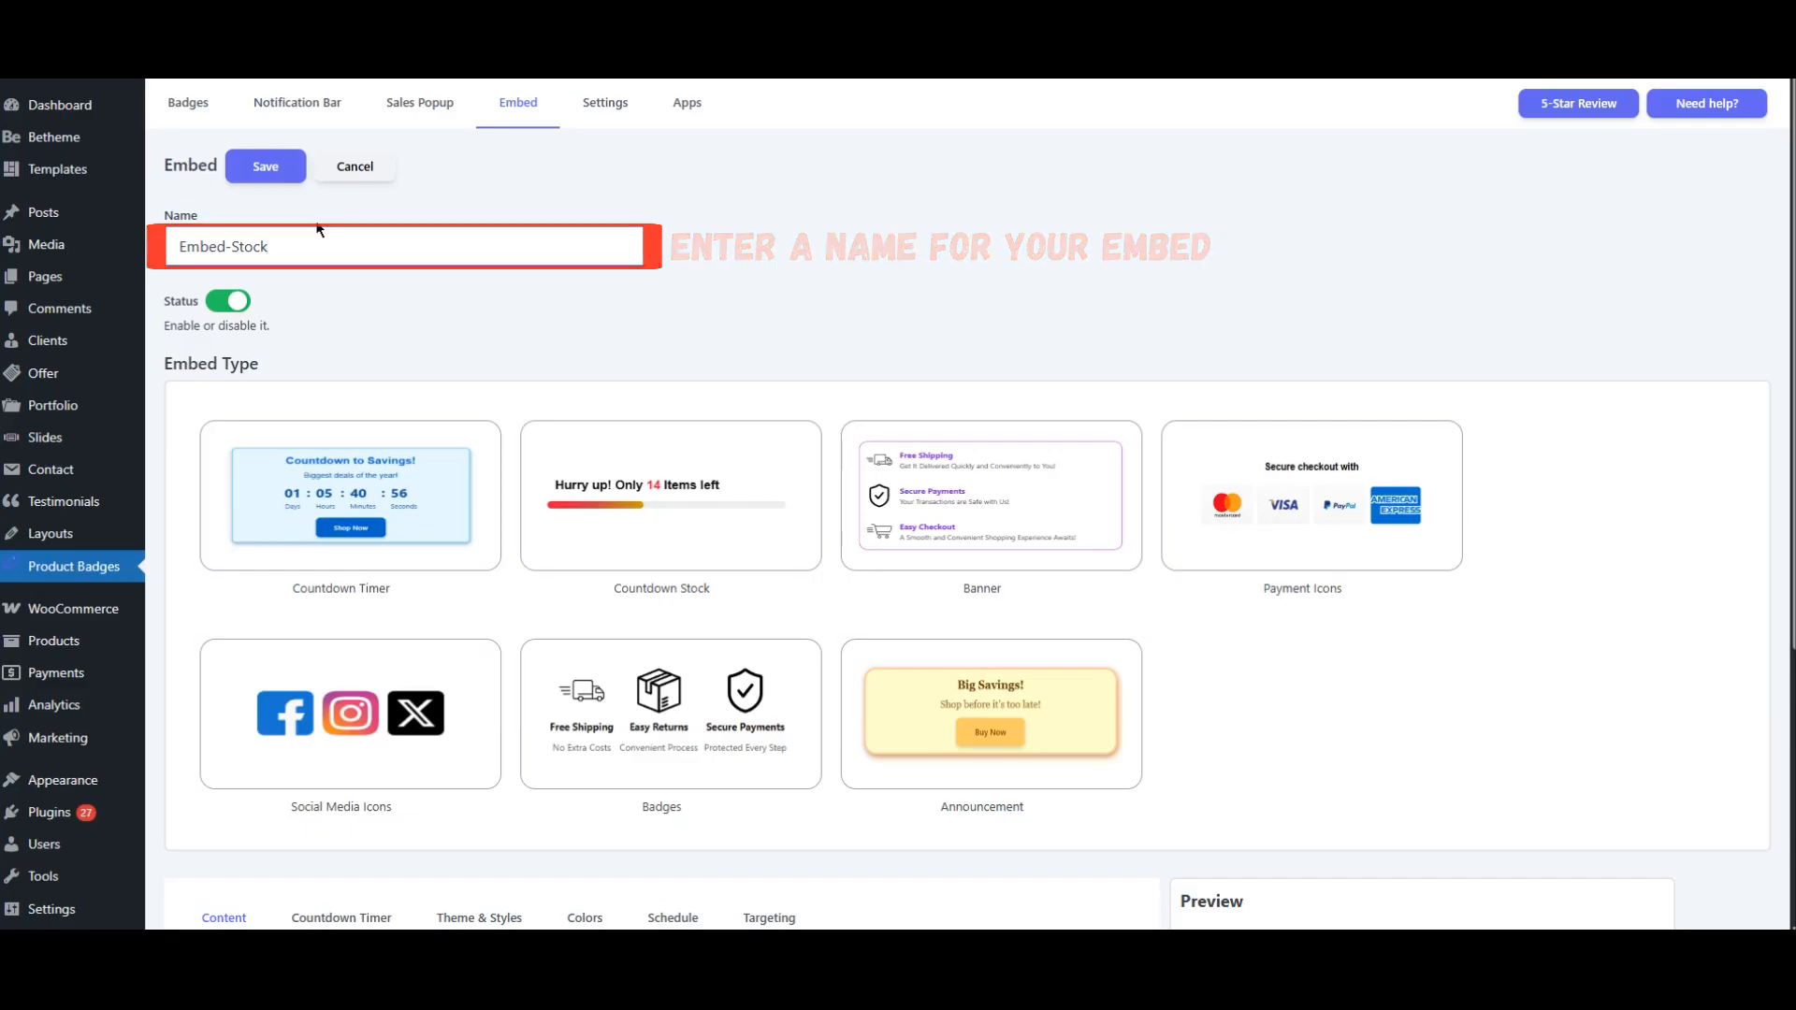
left_click(475, 305)
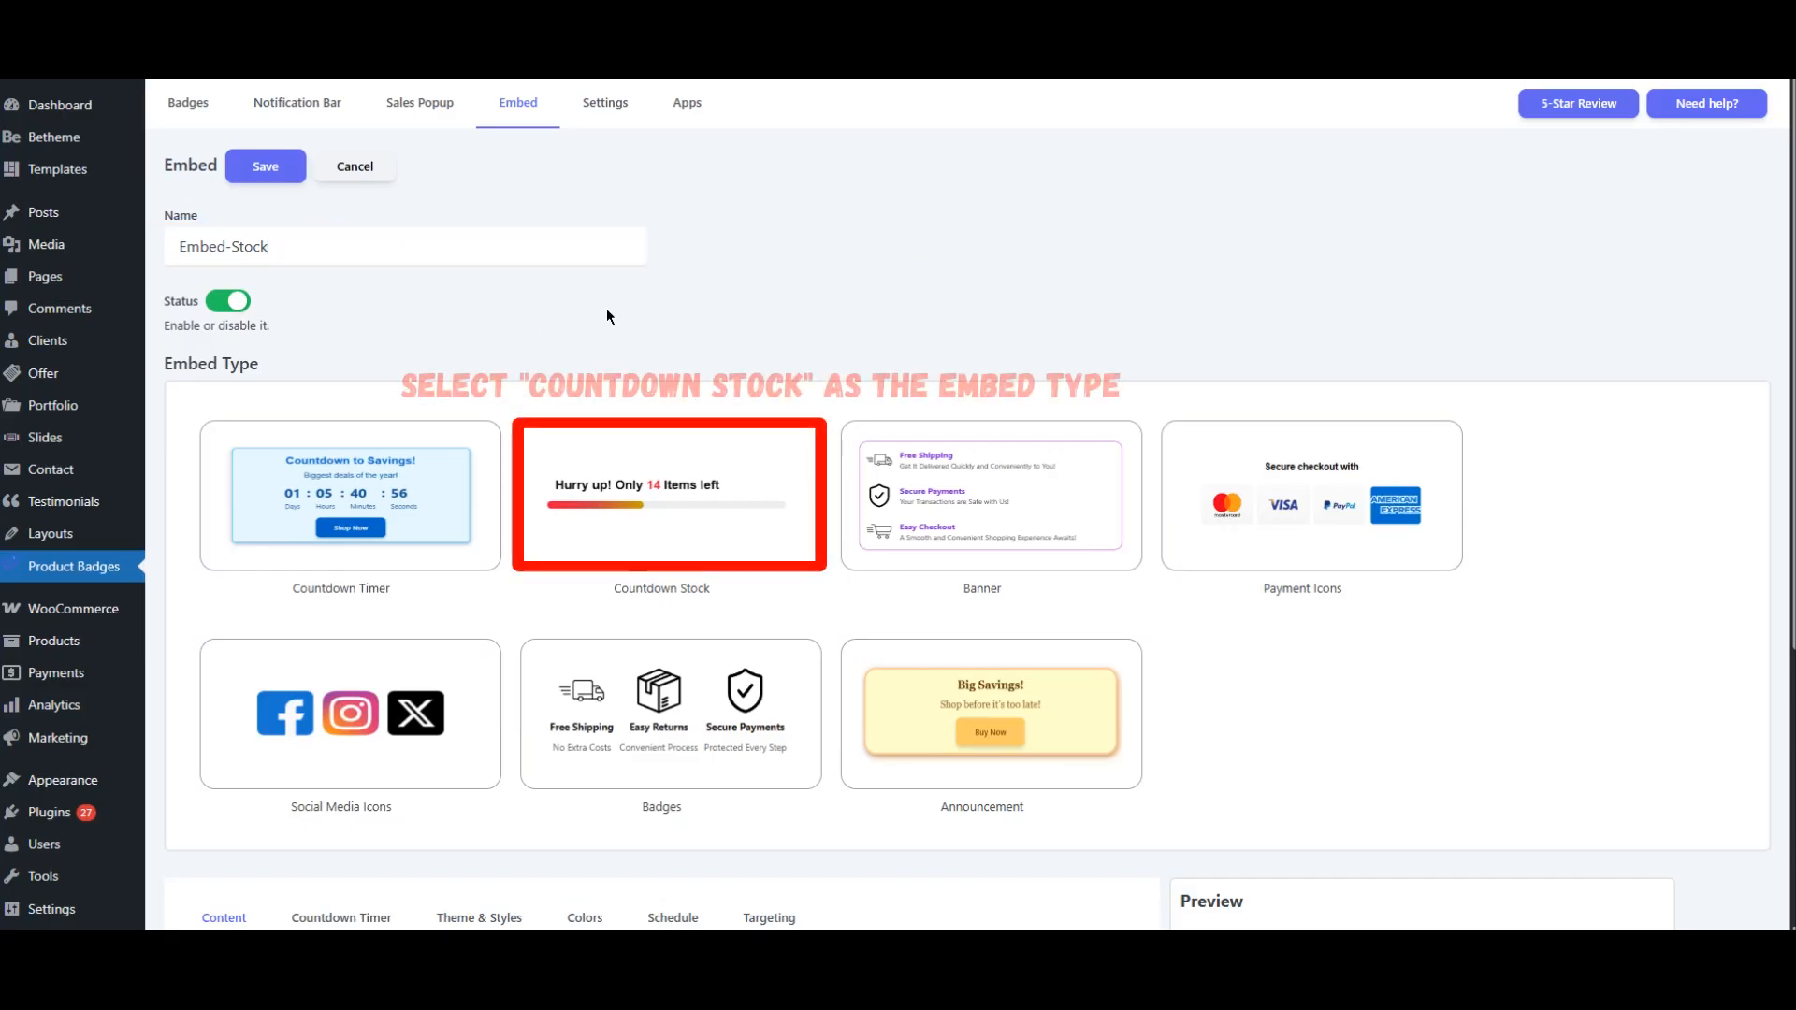
left_click(679, 502)
Set the embed's content to show the countdown when stock is less than 20.
scroll(677, 500, "down", 4)
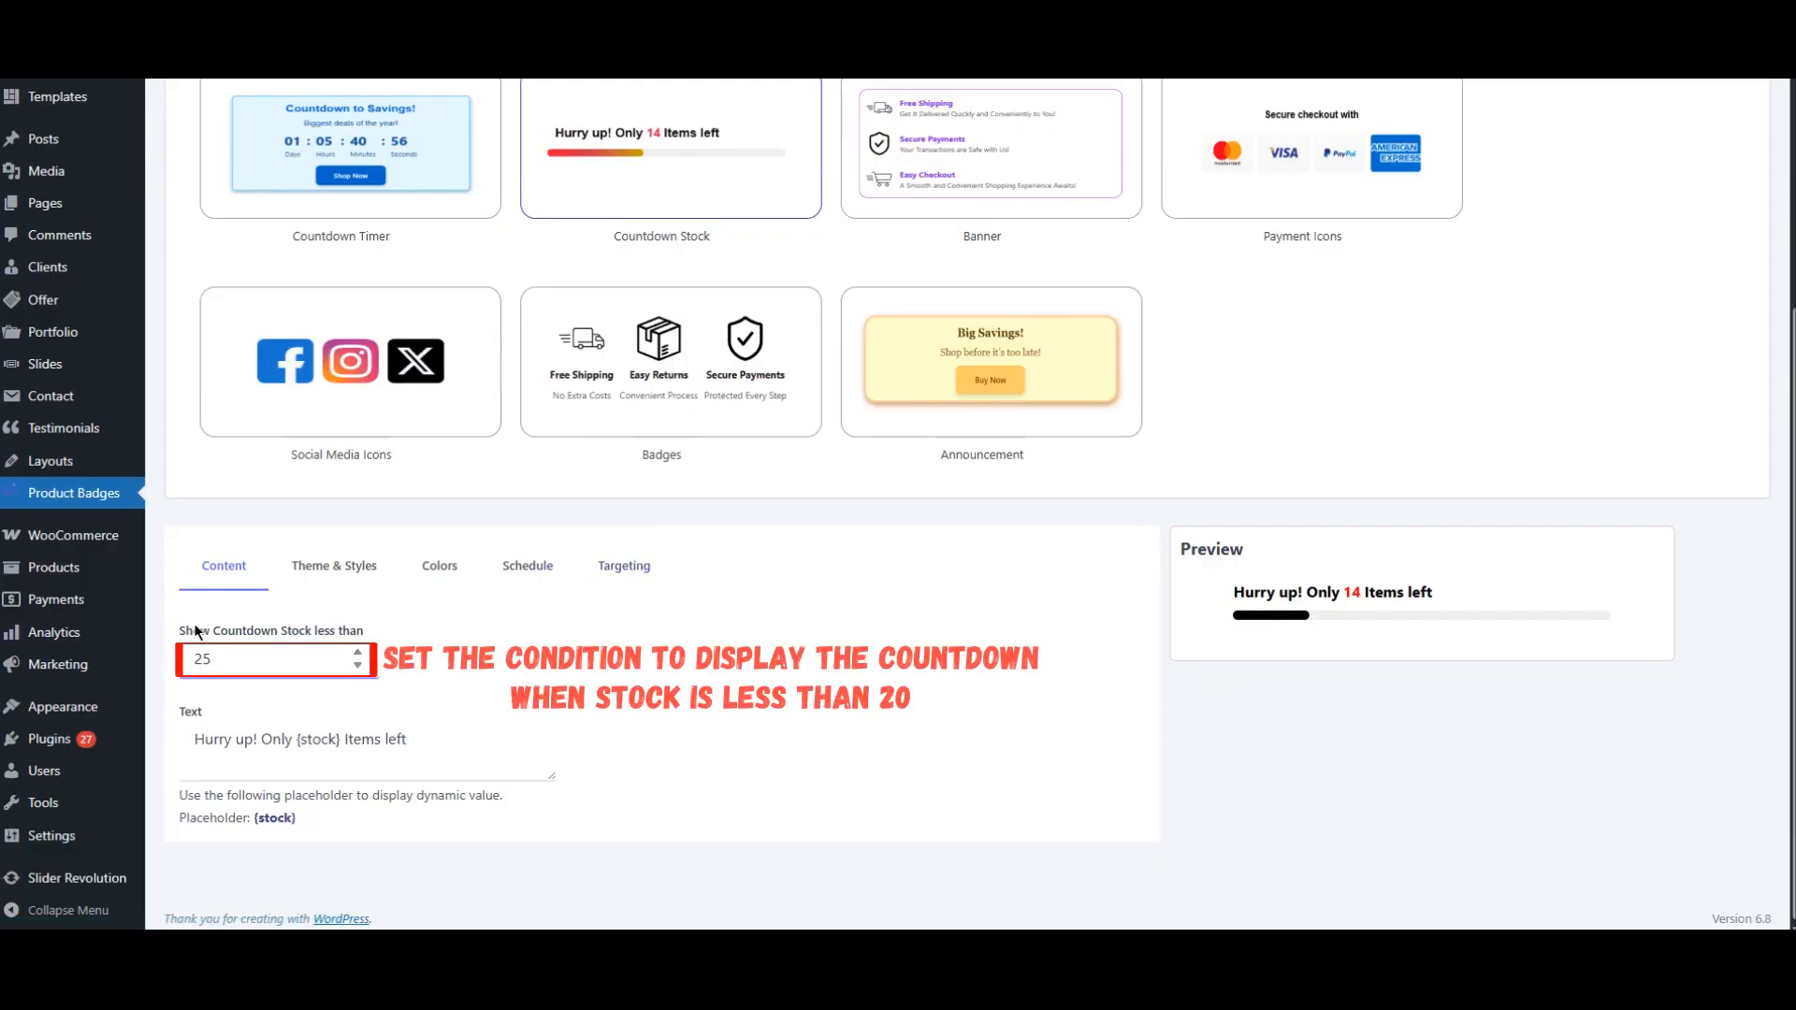
left_click(357, 666)
left_click(357, 665)
left_click(357, 666)
left_click(357, 666)
left_click(357, 666)
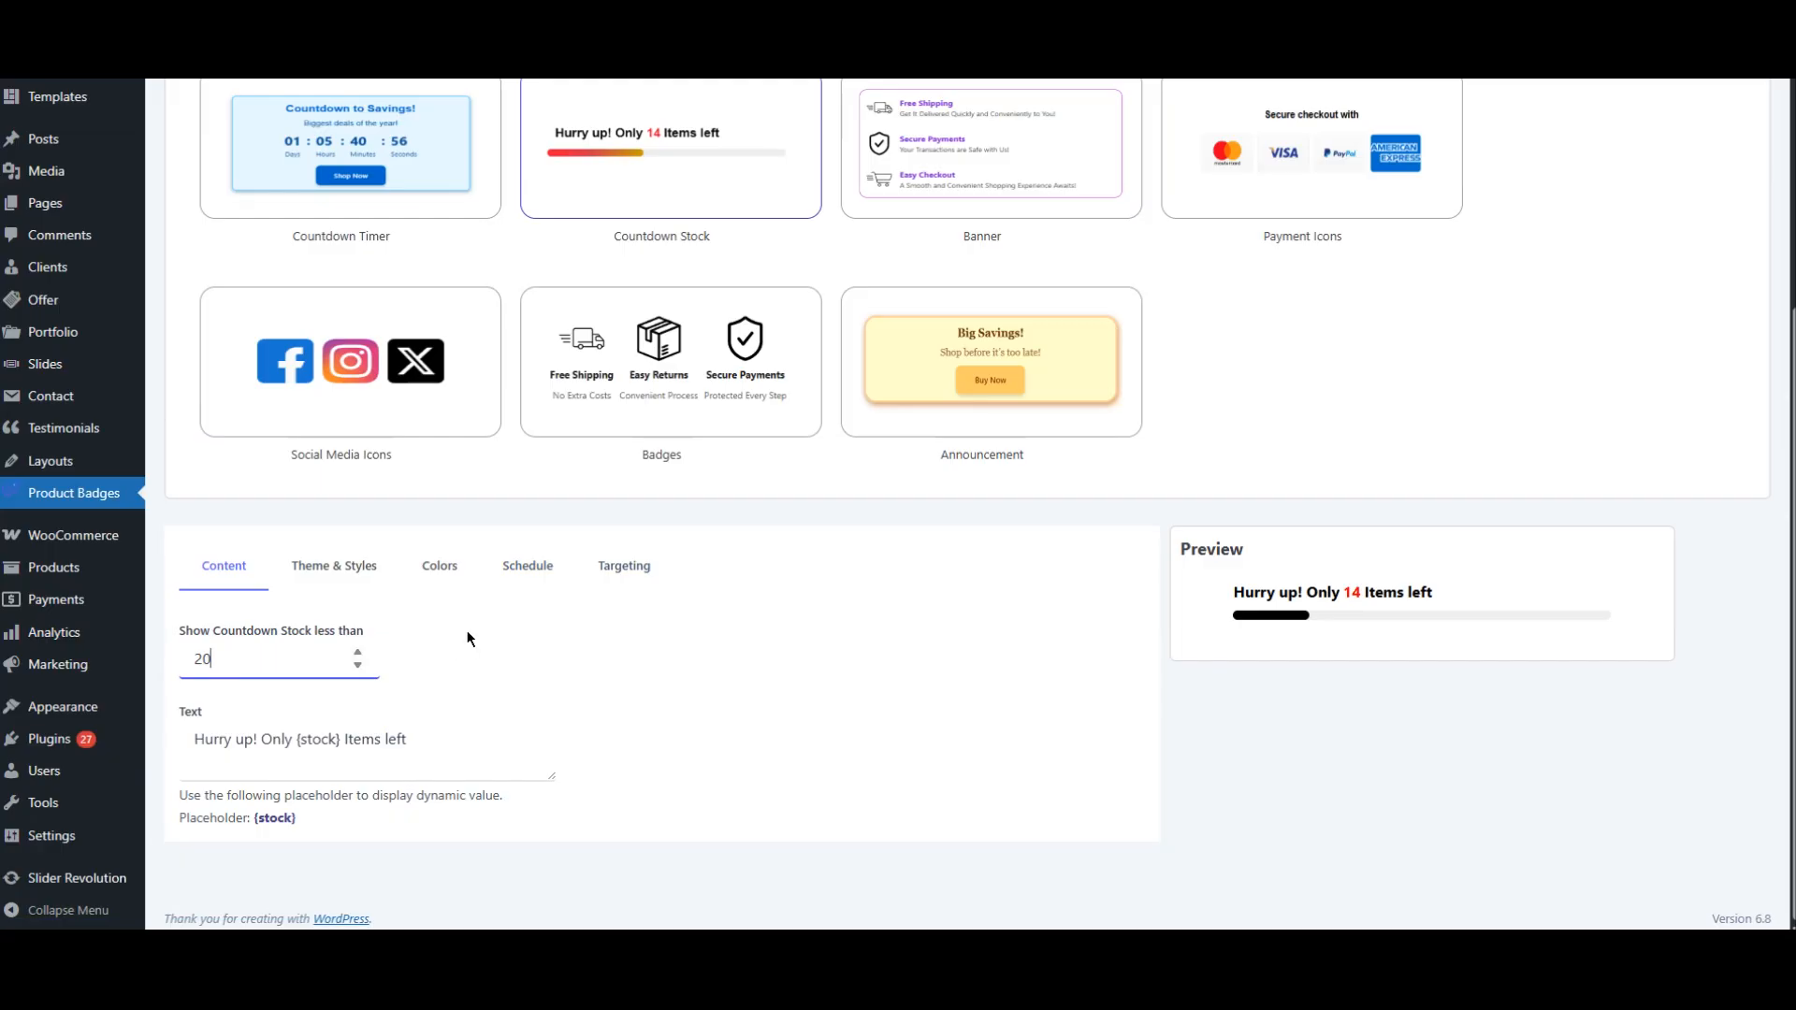
Change the embed's background color to a solid teal green (3bb68d).
left_click(443, 578)
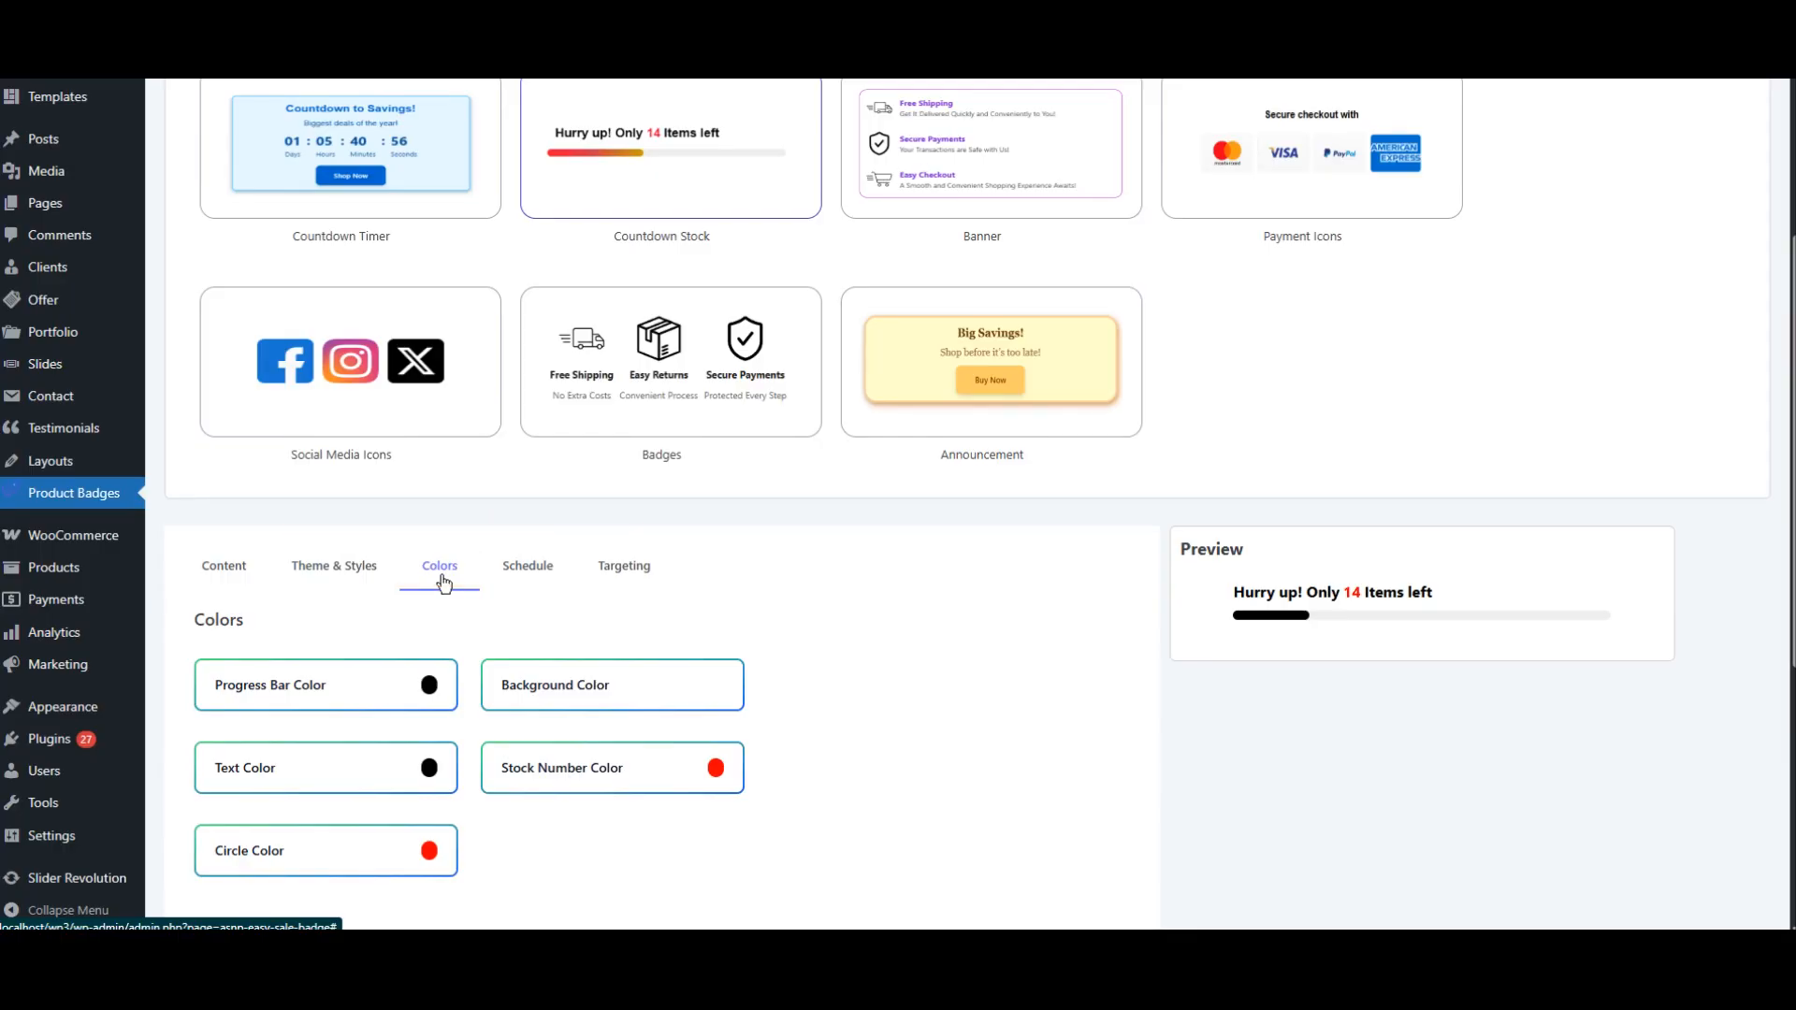
scroll(442, 584, "down", 2)
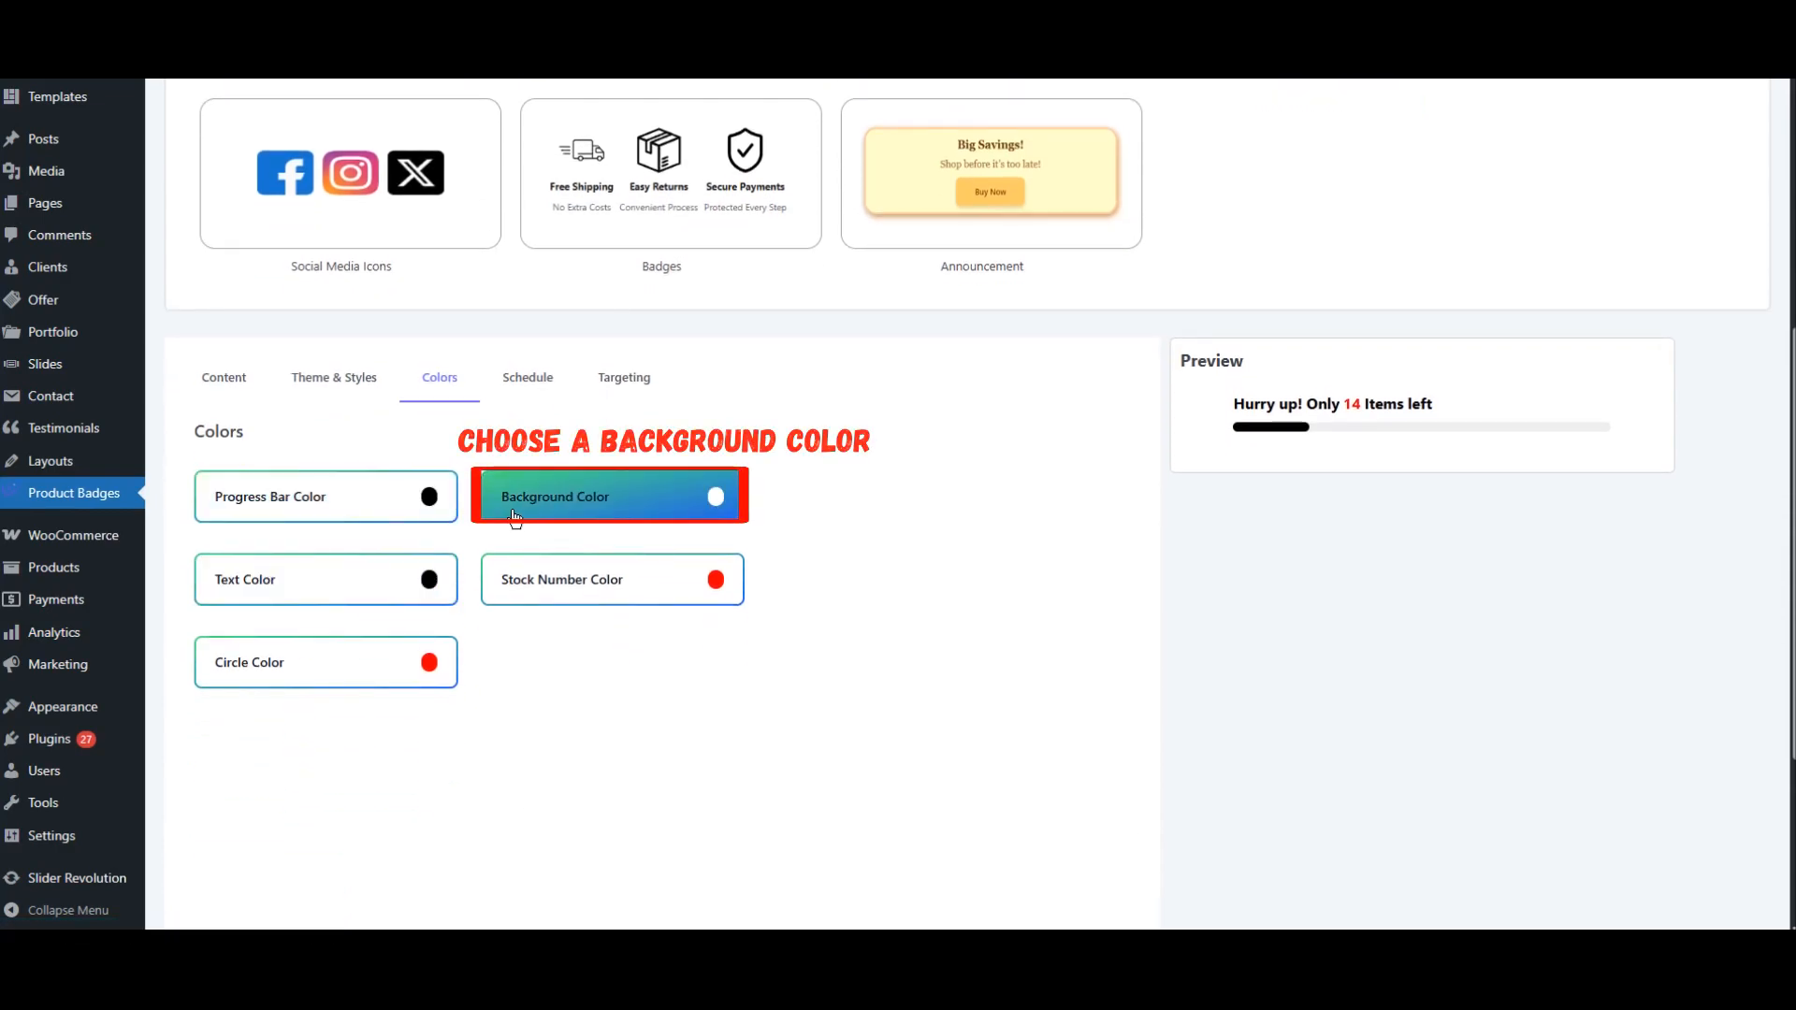
left_click(582, 520)
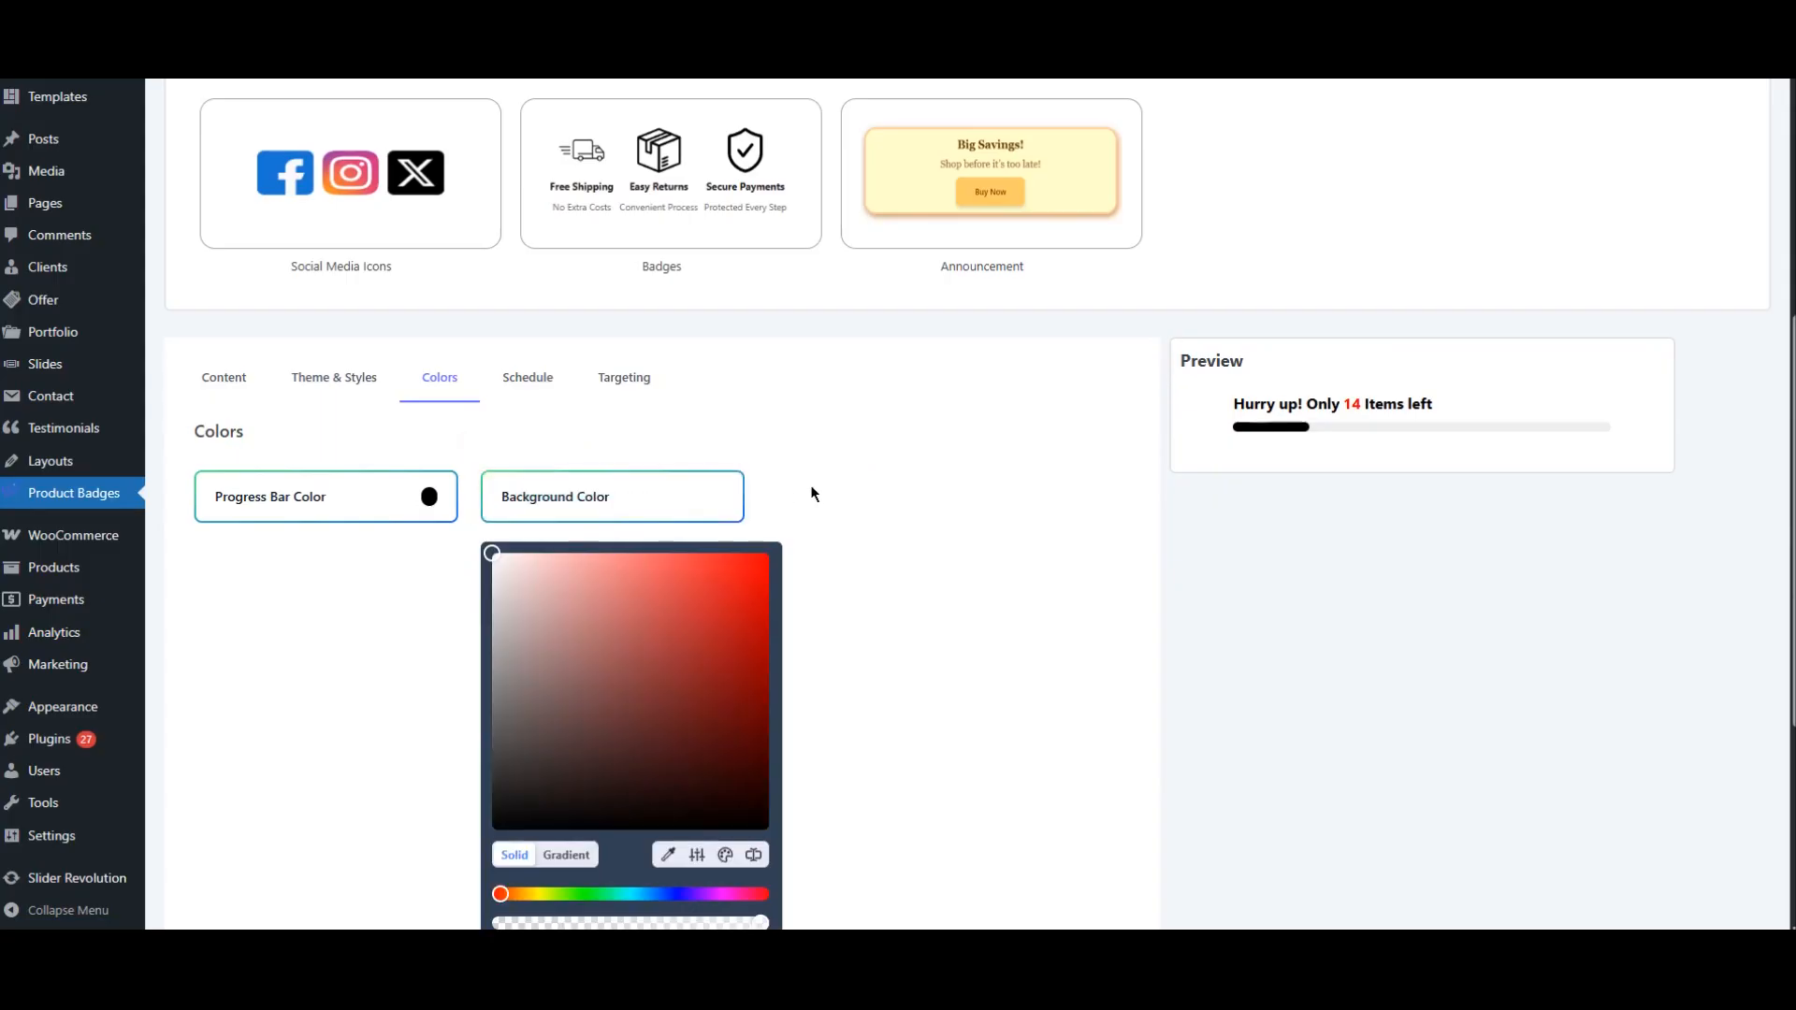
scroll(815, 494, "down", 3)
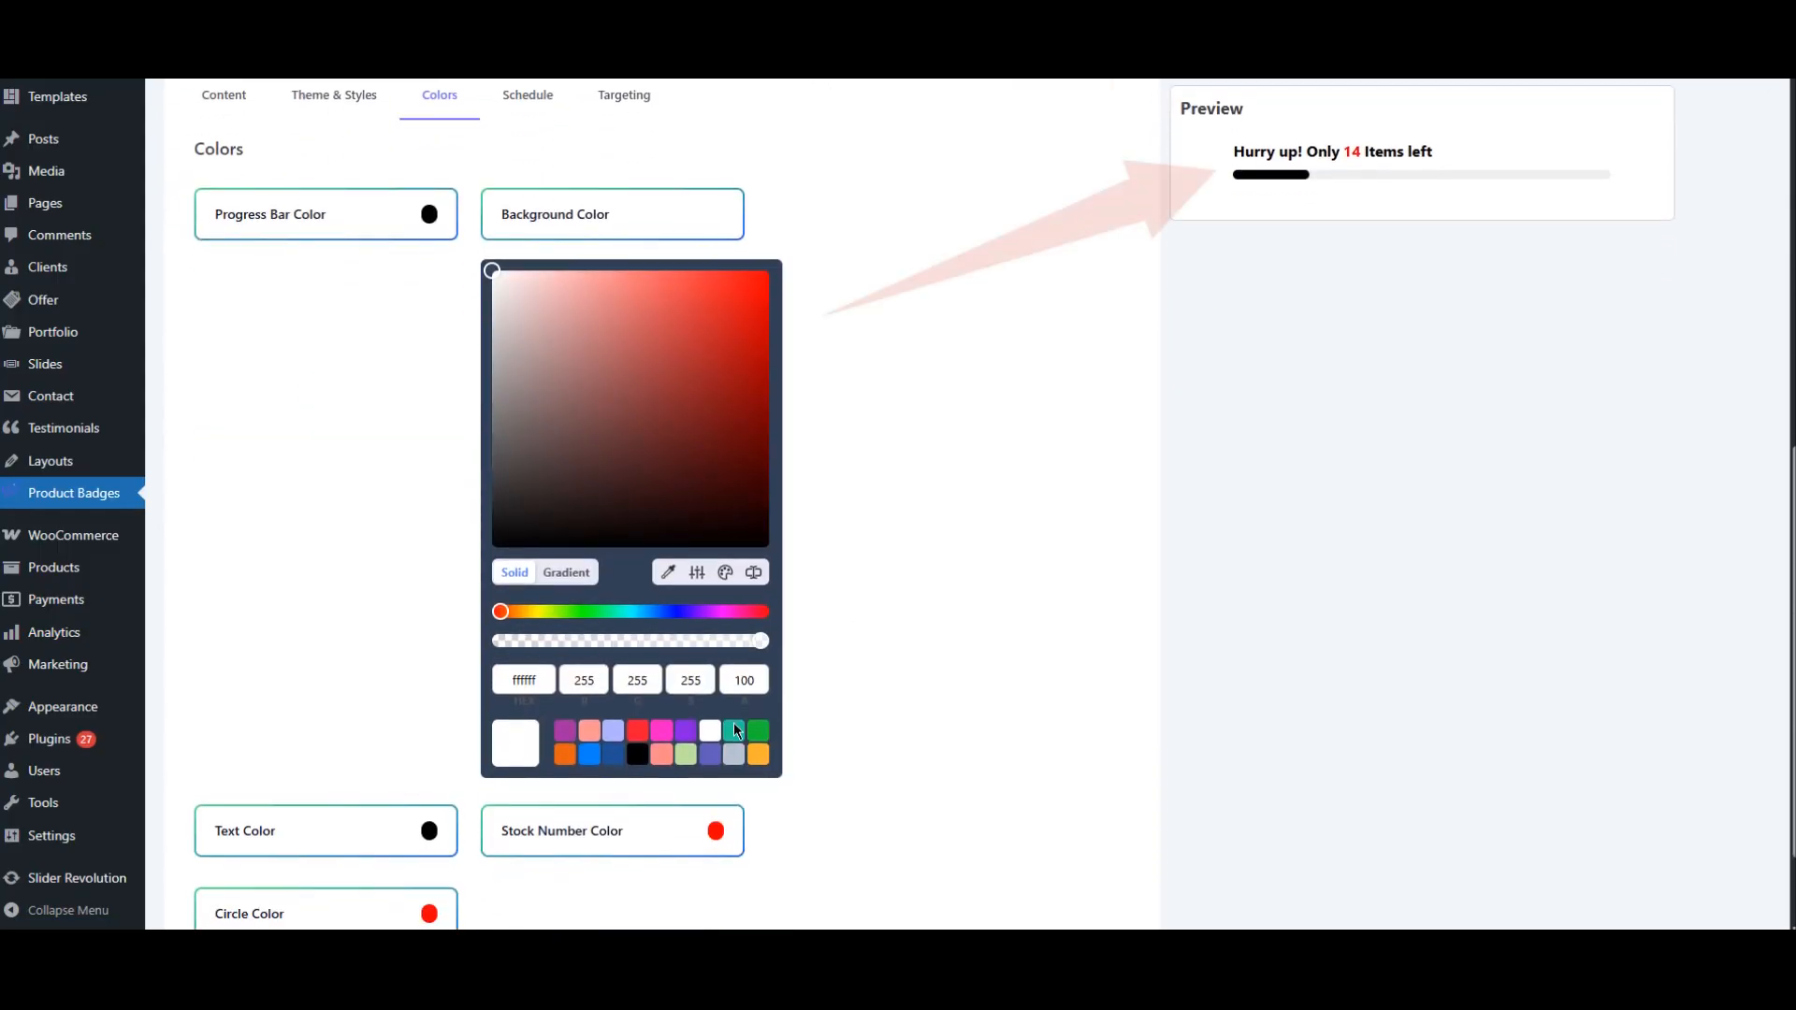
left_click(733, 727)
left_click_drag(717, 337, 658, 338)
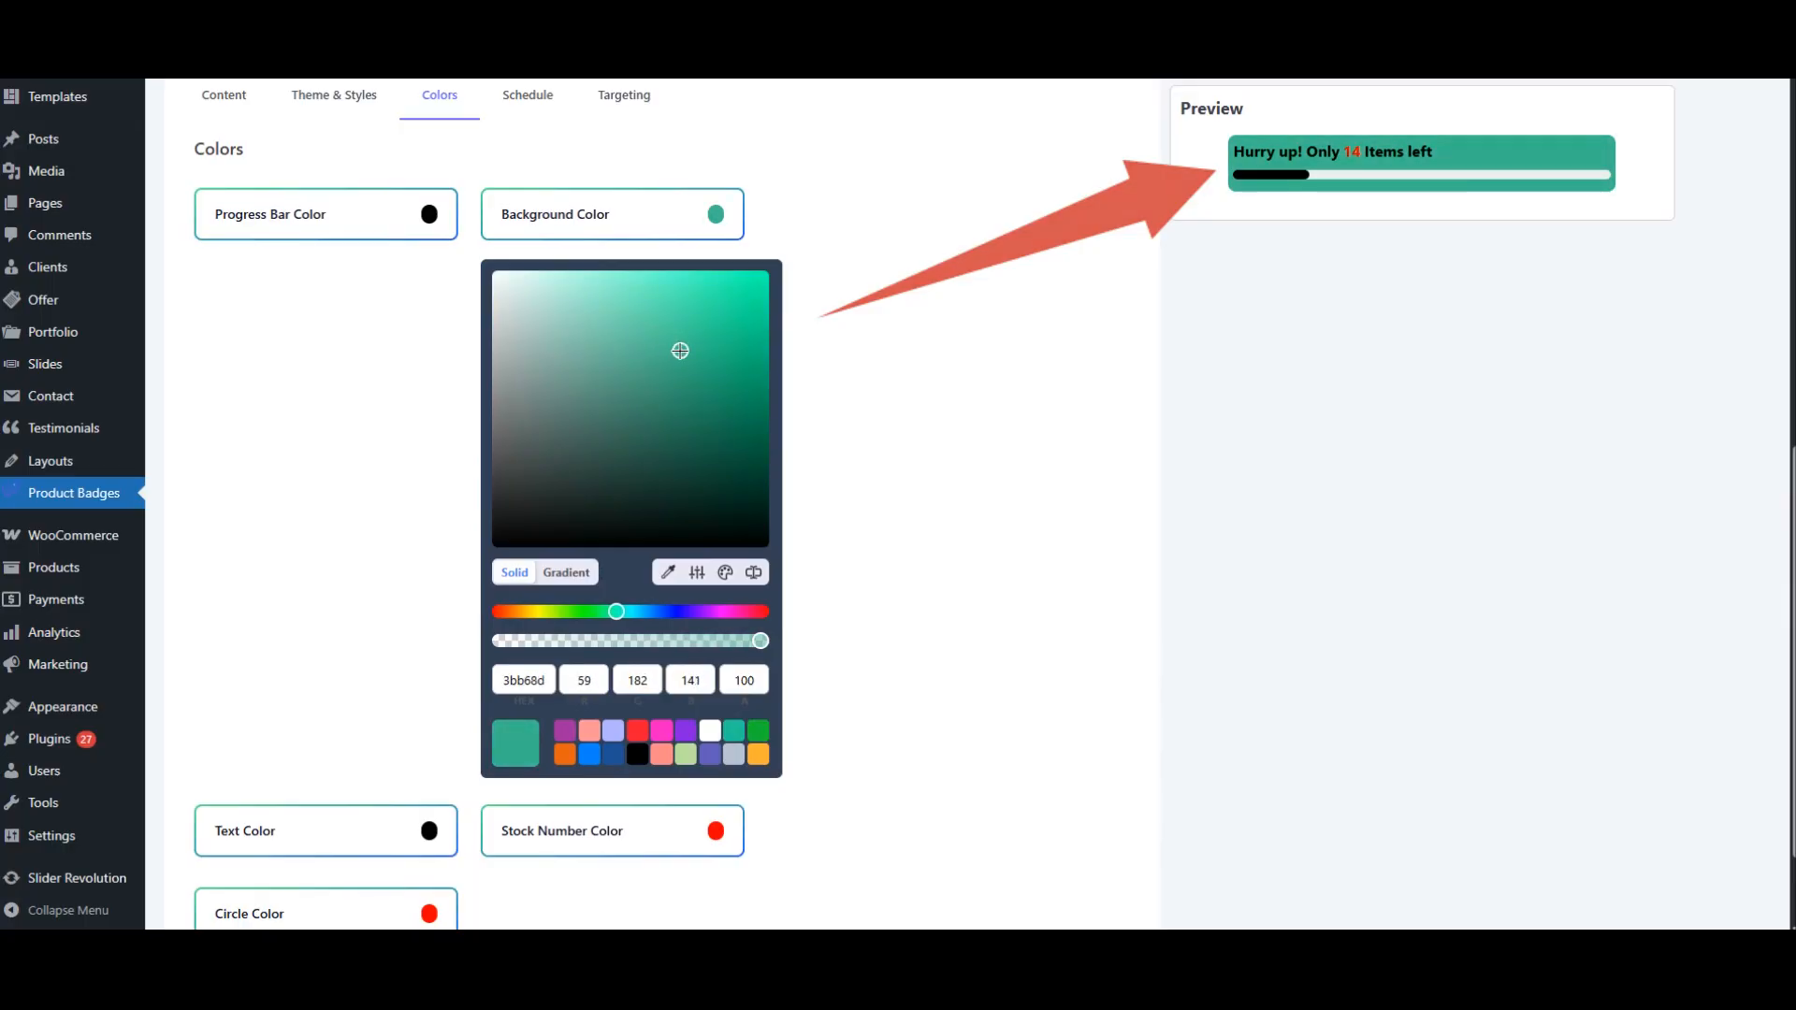
left_click(952, 271)
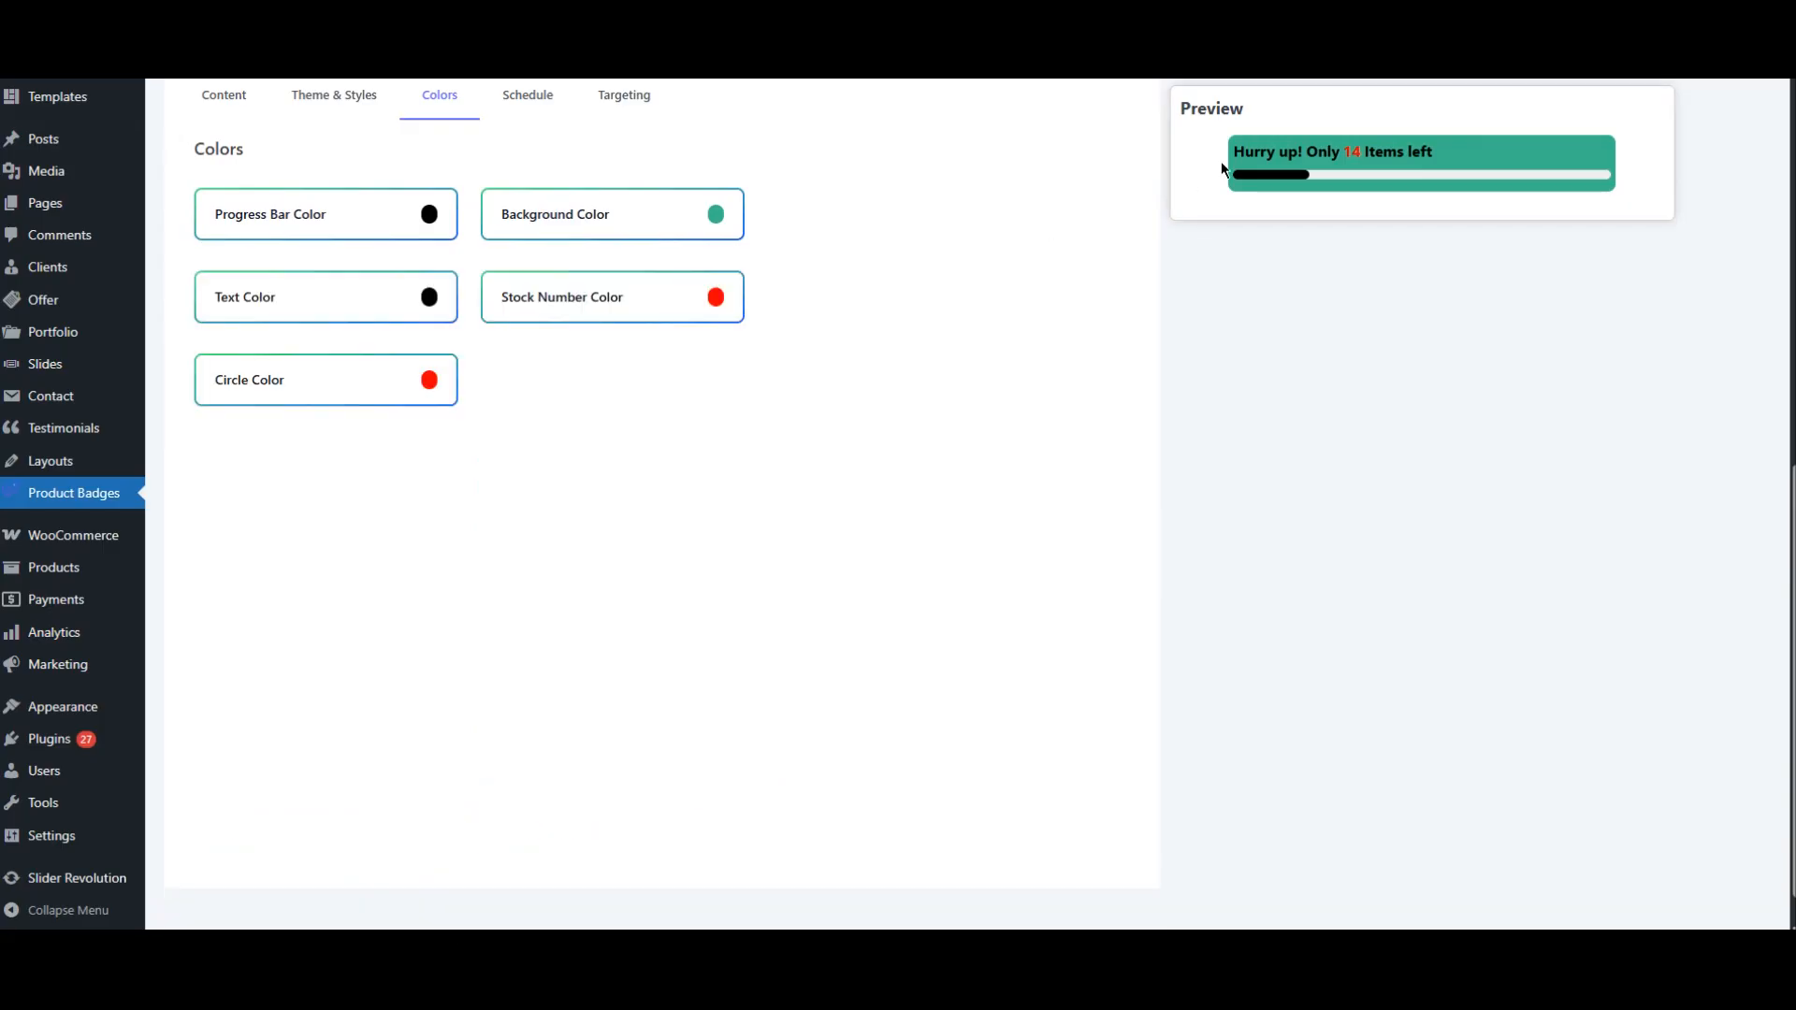
Change the embed's text color to near-white (fffefe).
left_click(295, 309)
left_click_drag(244, 461, 187, 351)
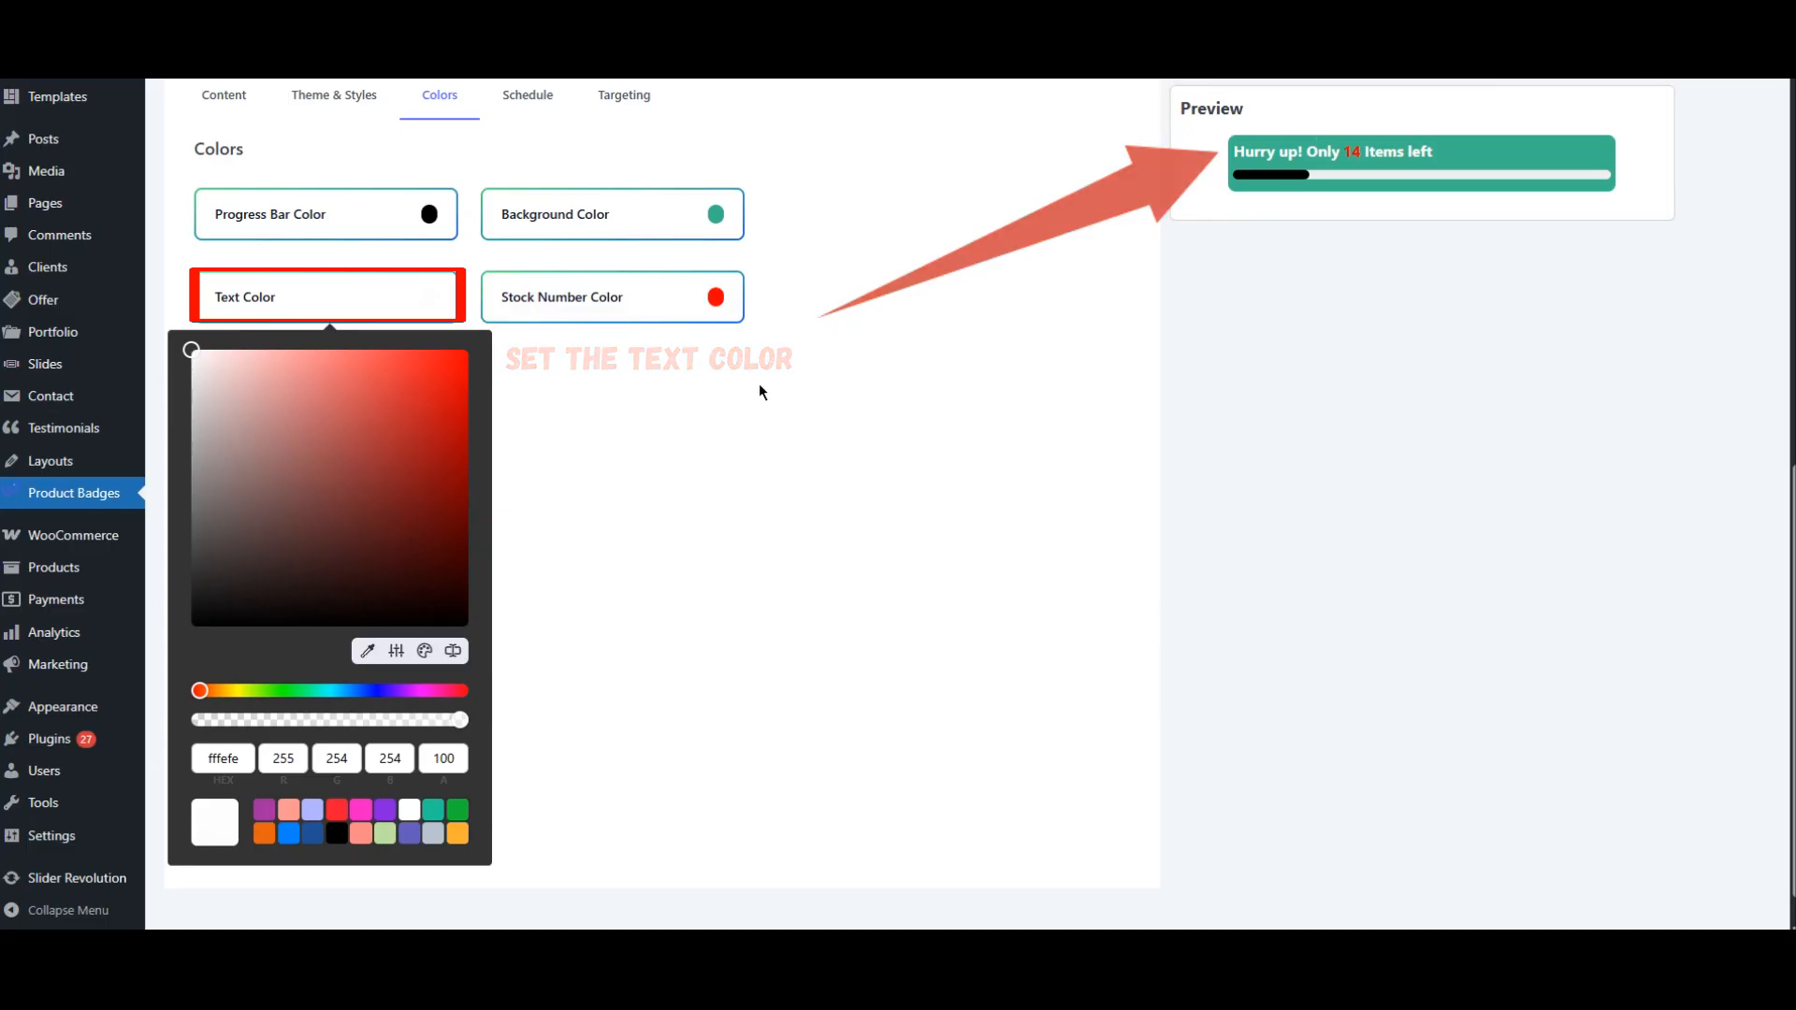
left_click(630, 413)
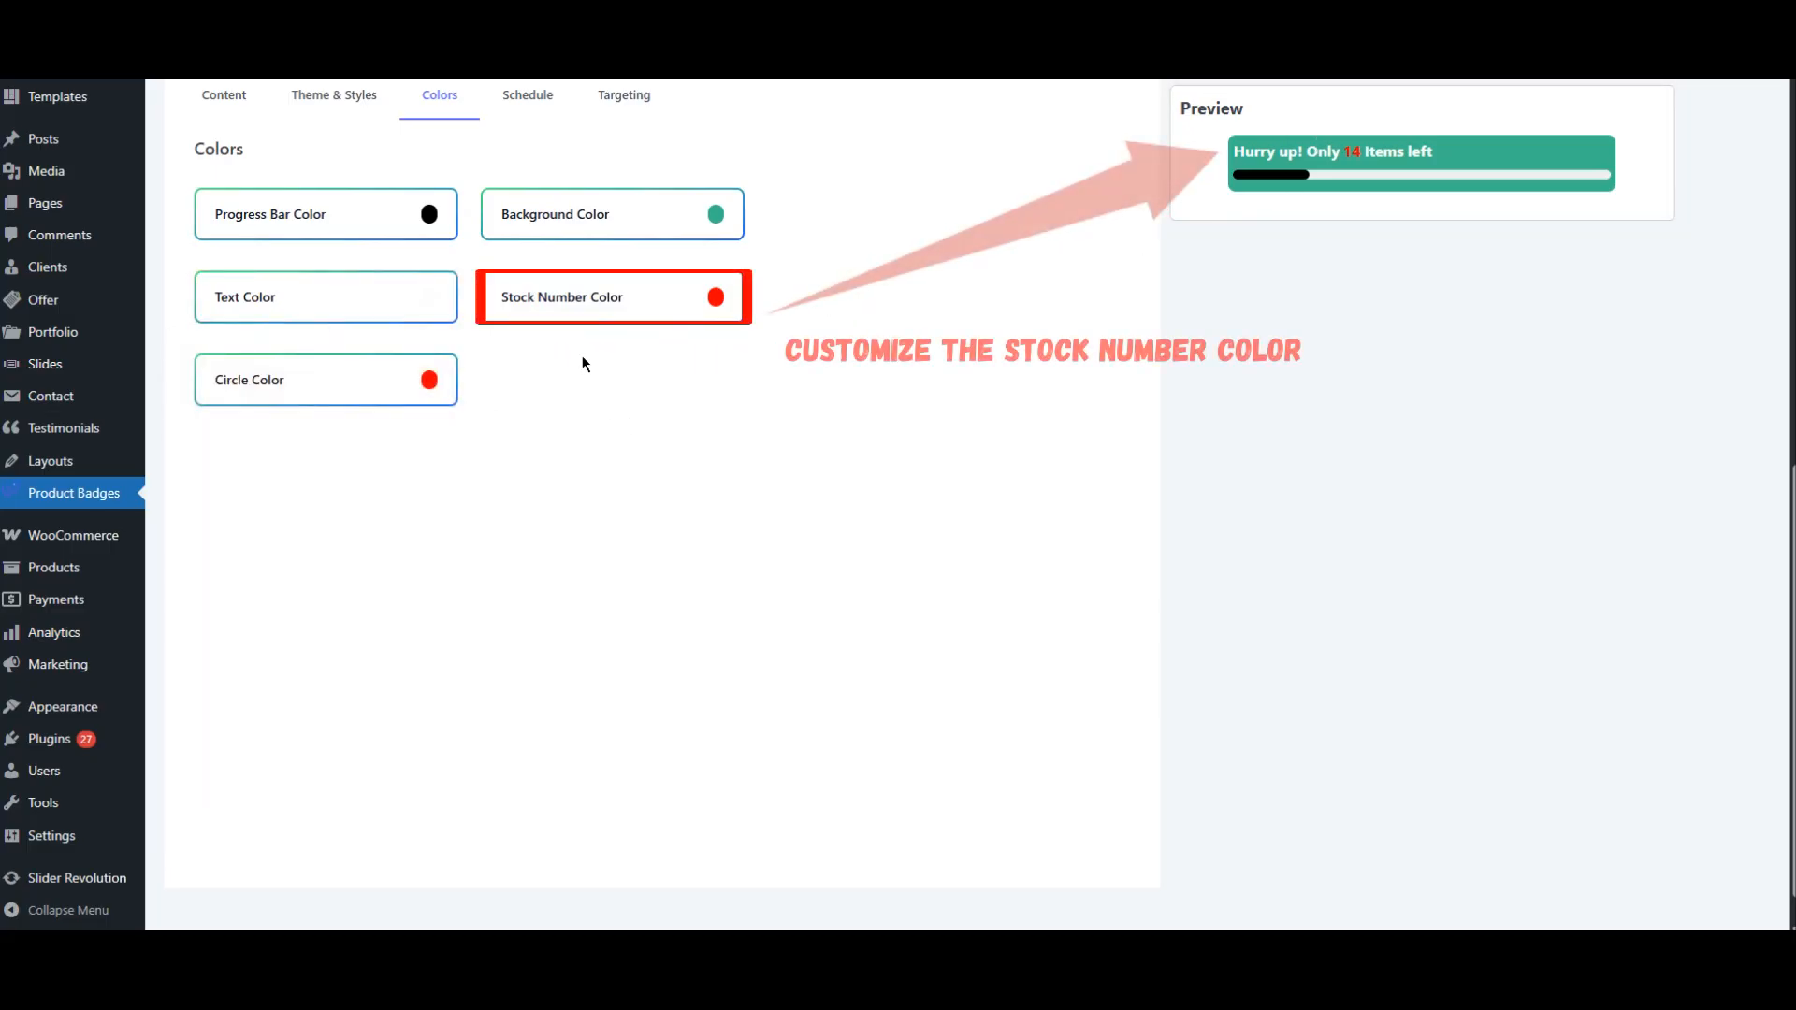
Change the stock number color to near-black (020202).
left_click(579, 304)
left_click_drag(552, 421, 517, 568)
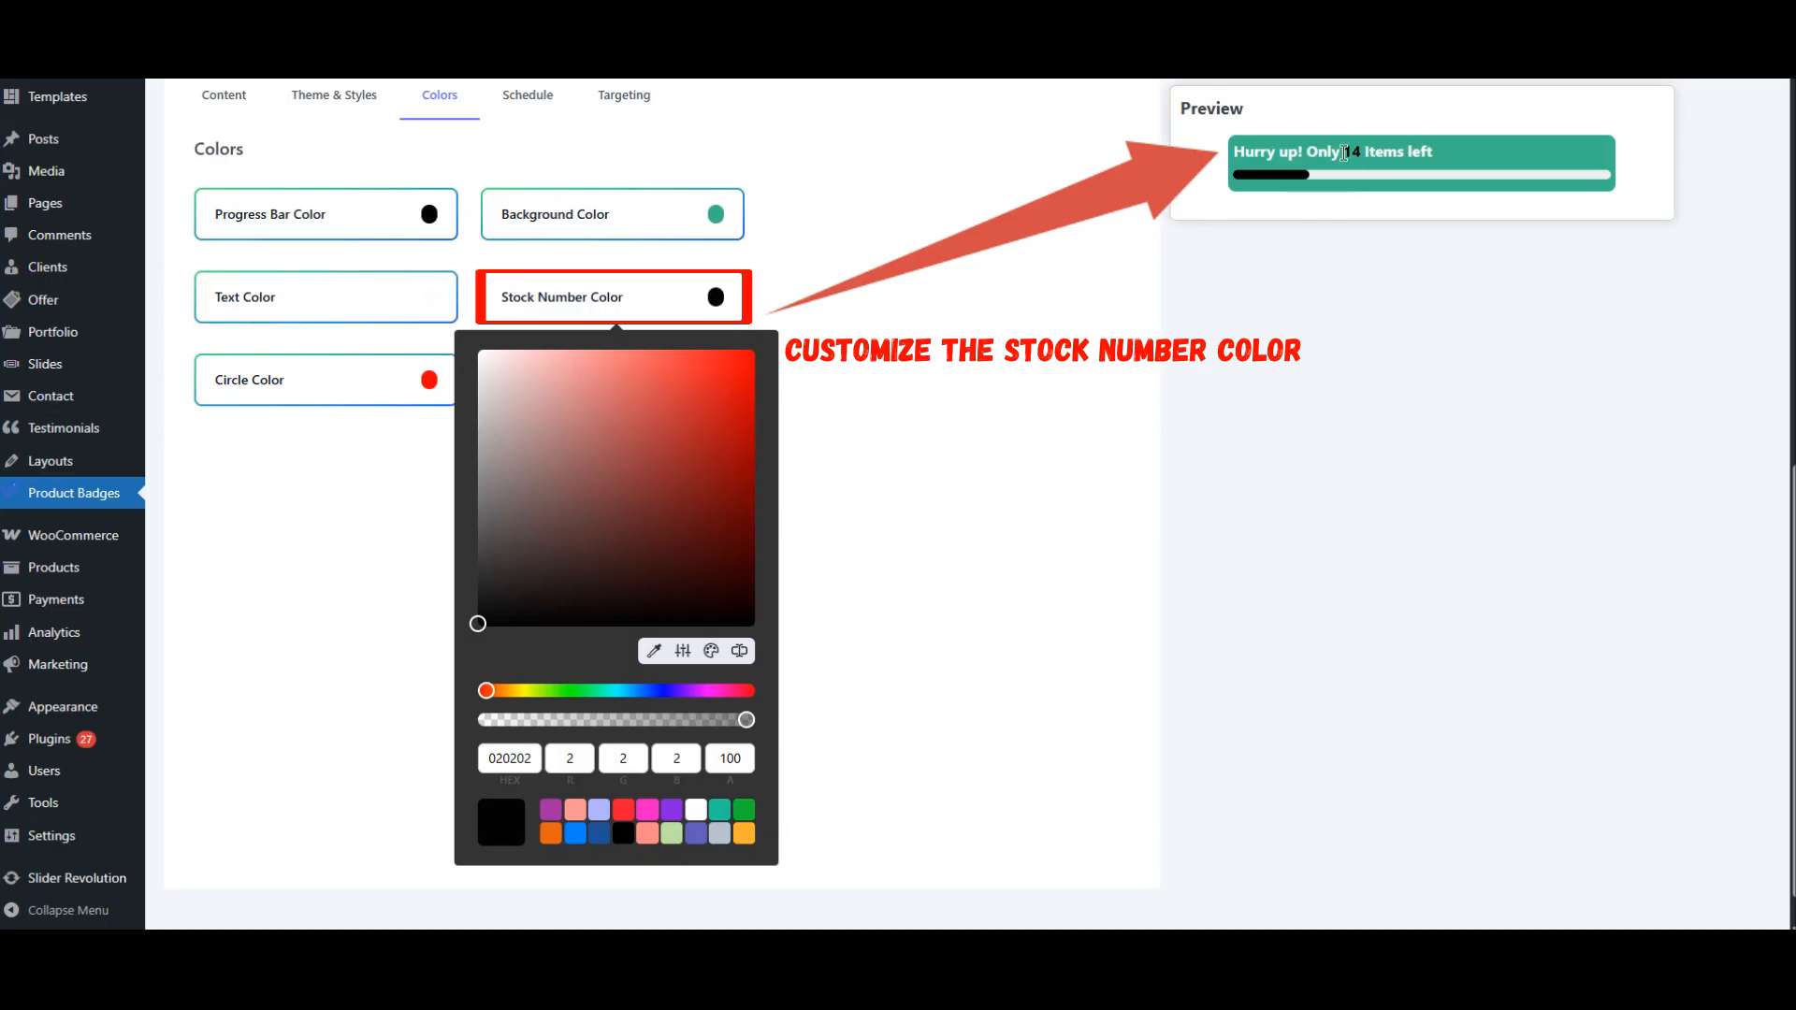
left_click(832, 318)
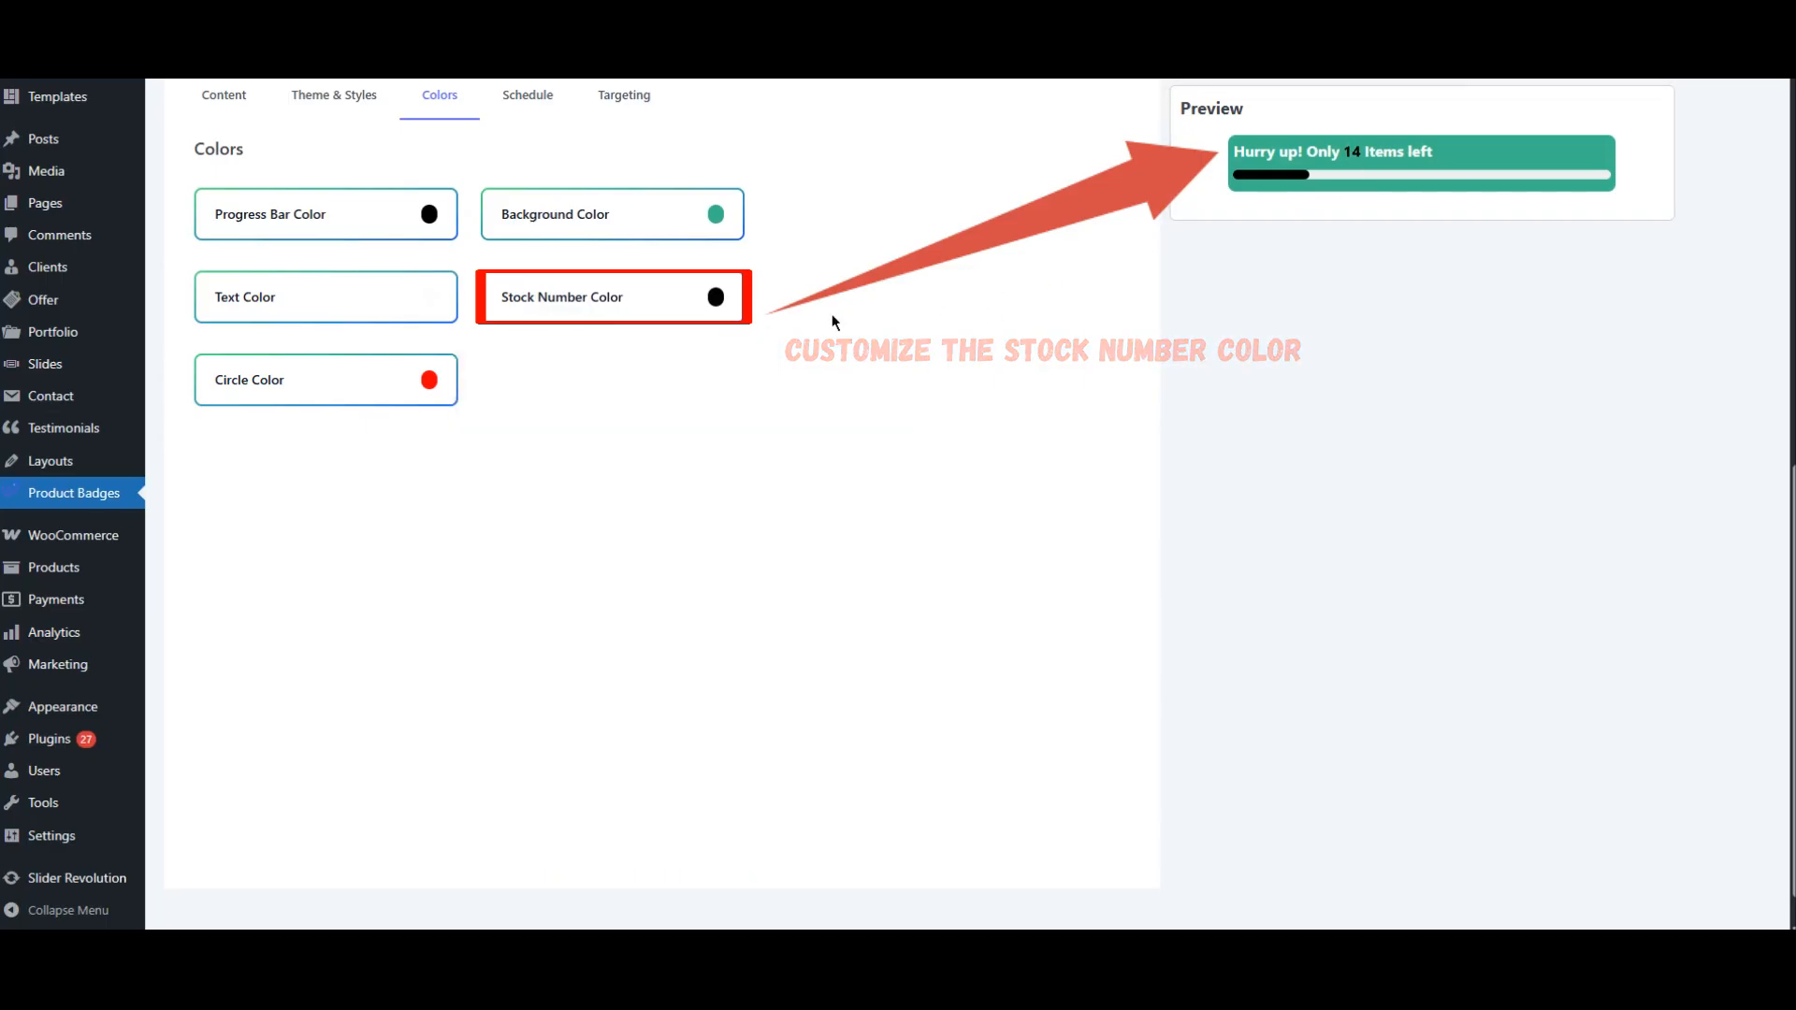
In the theme and style settings, preview the Circle and Simple countdown stock styles and return to Progress Bar.
scroll(832, 322, "up", 1)
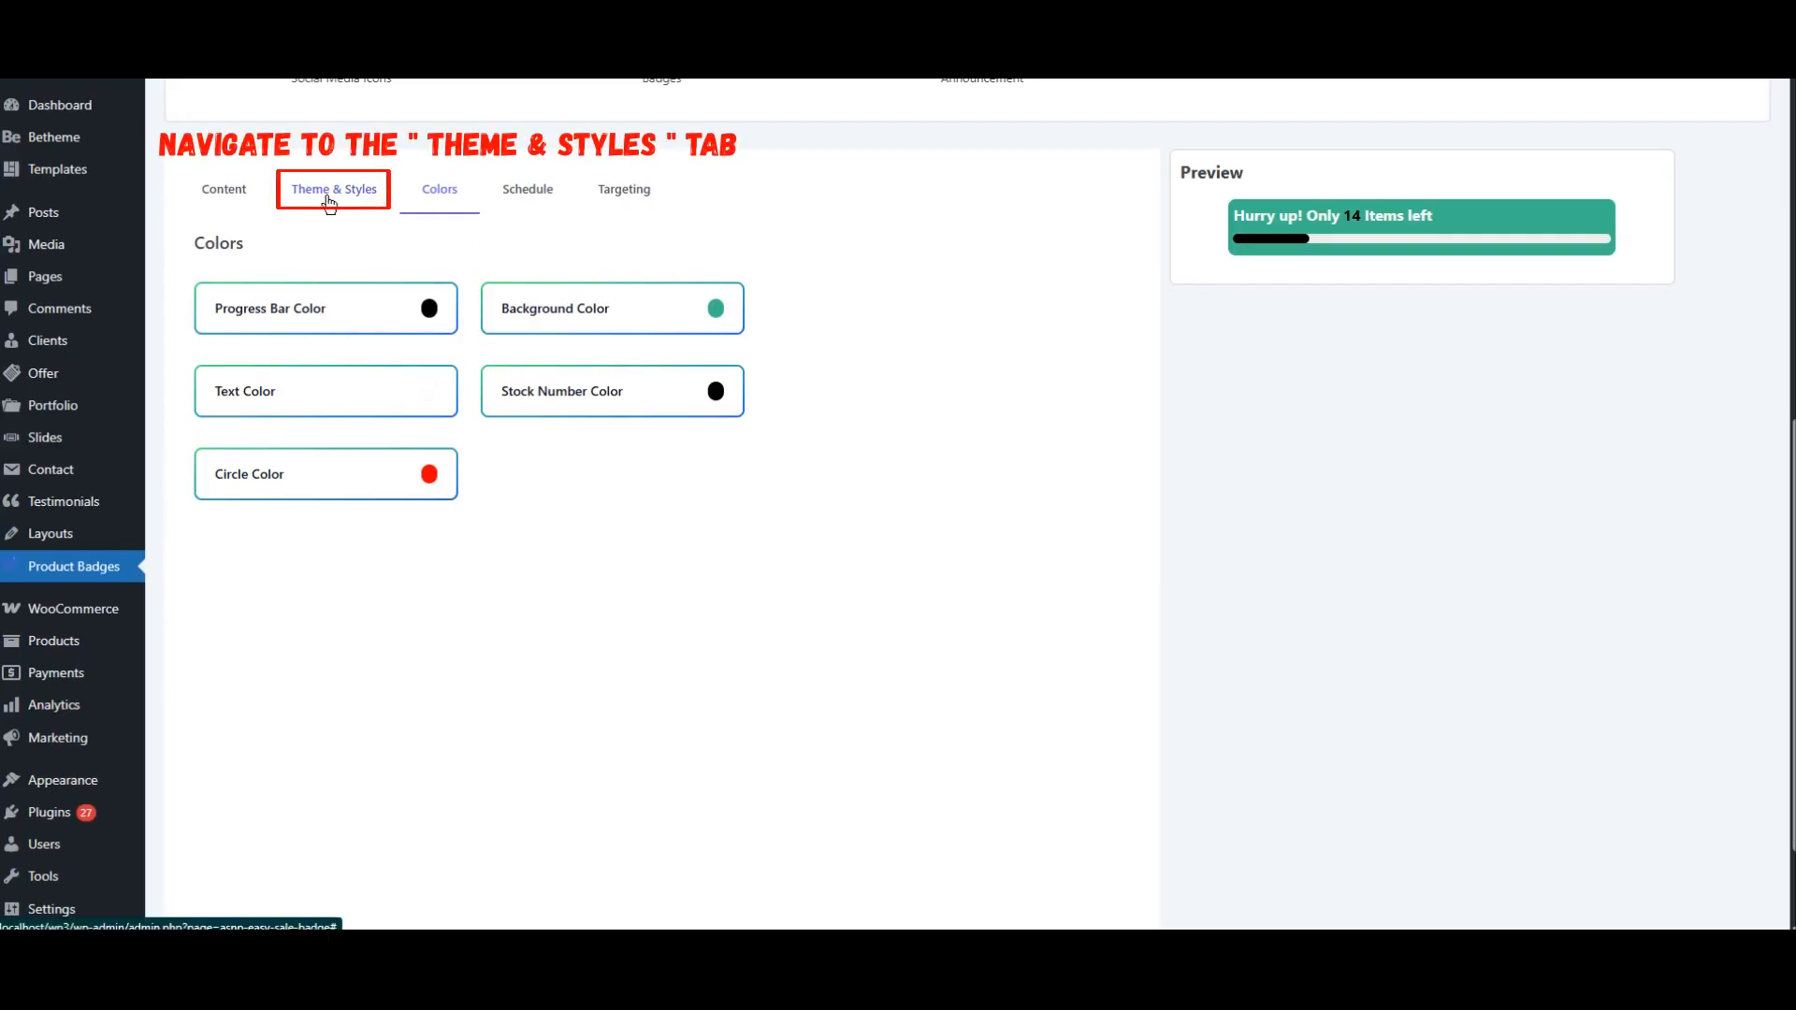
left_click(328, 203)
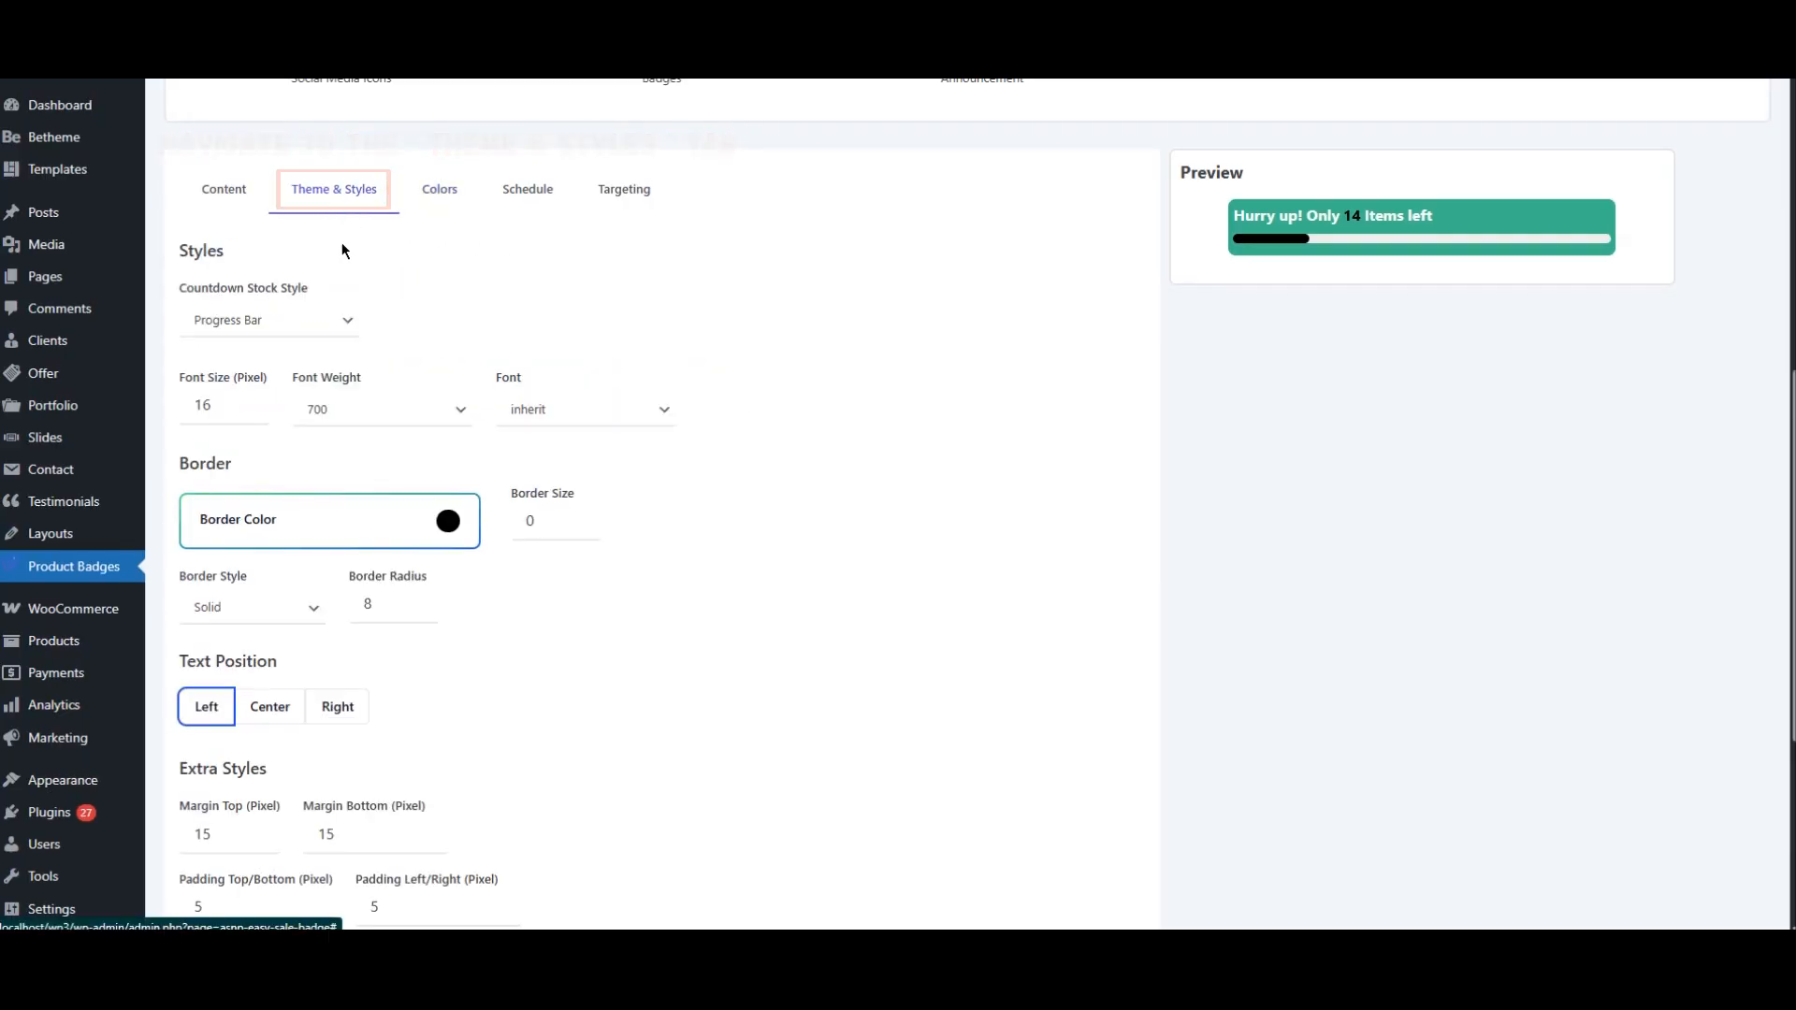
left_click(278, 326)
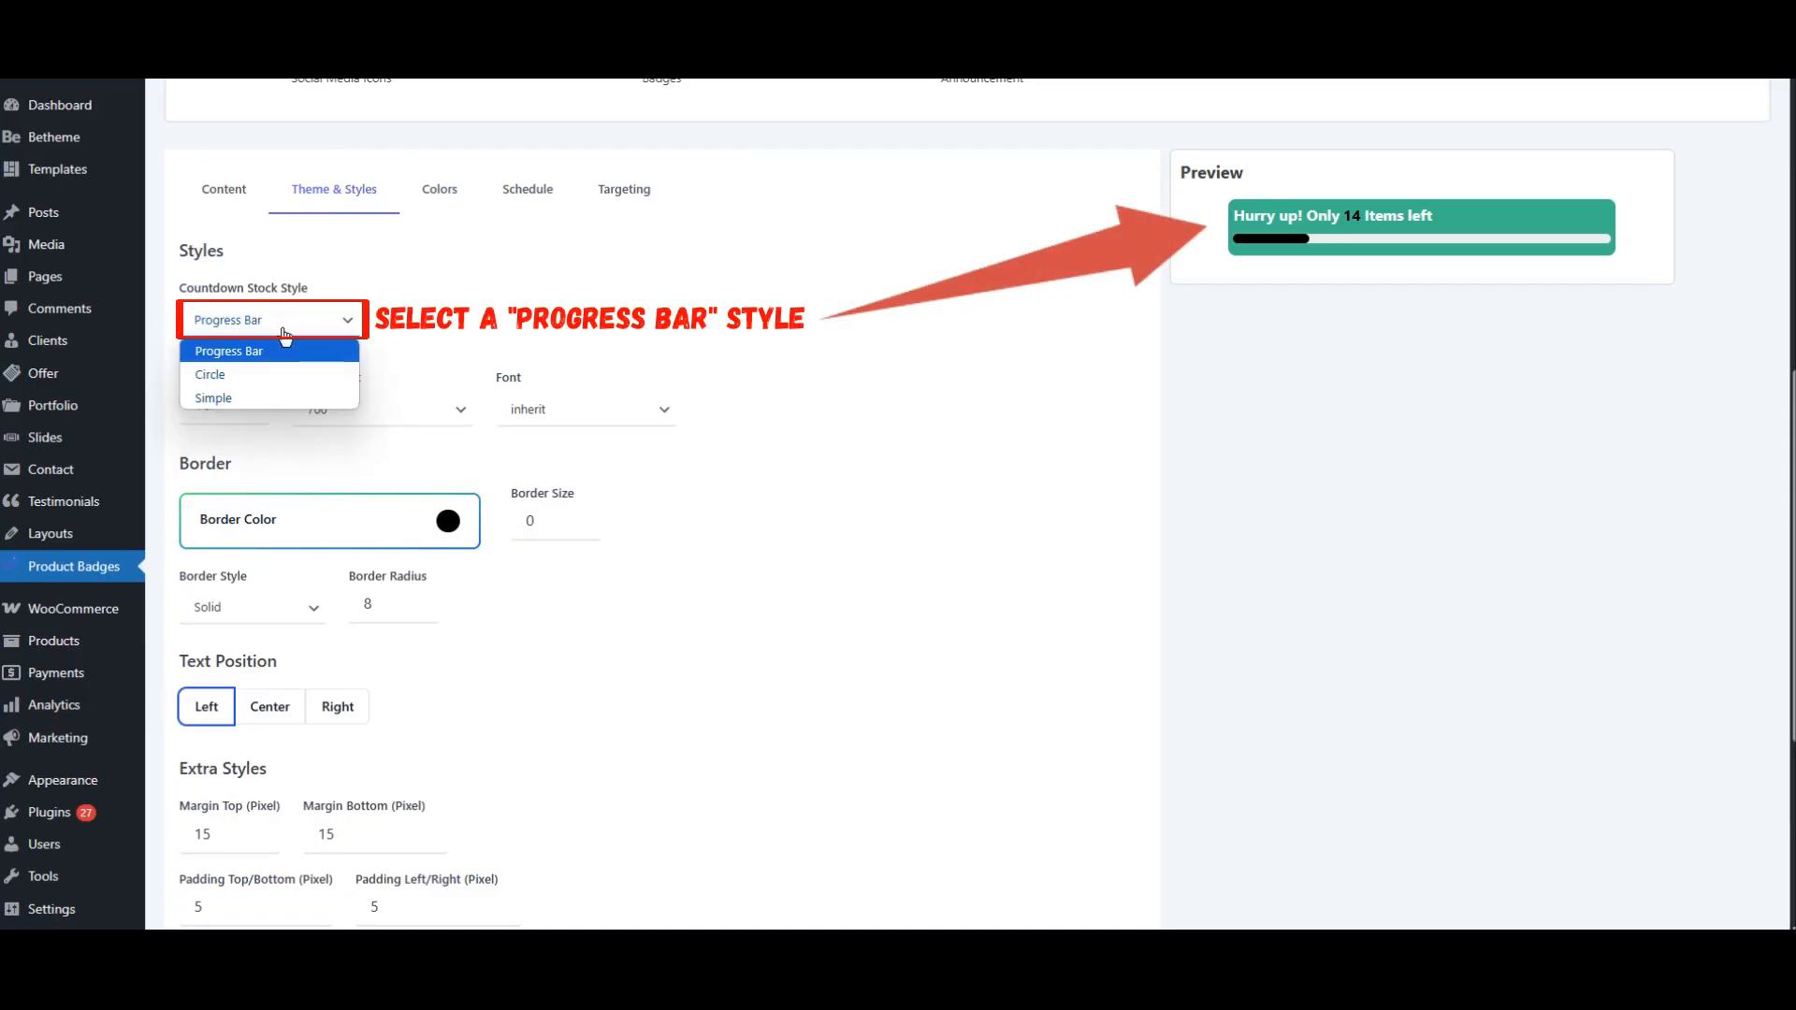
left_click(268, 375)
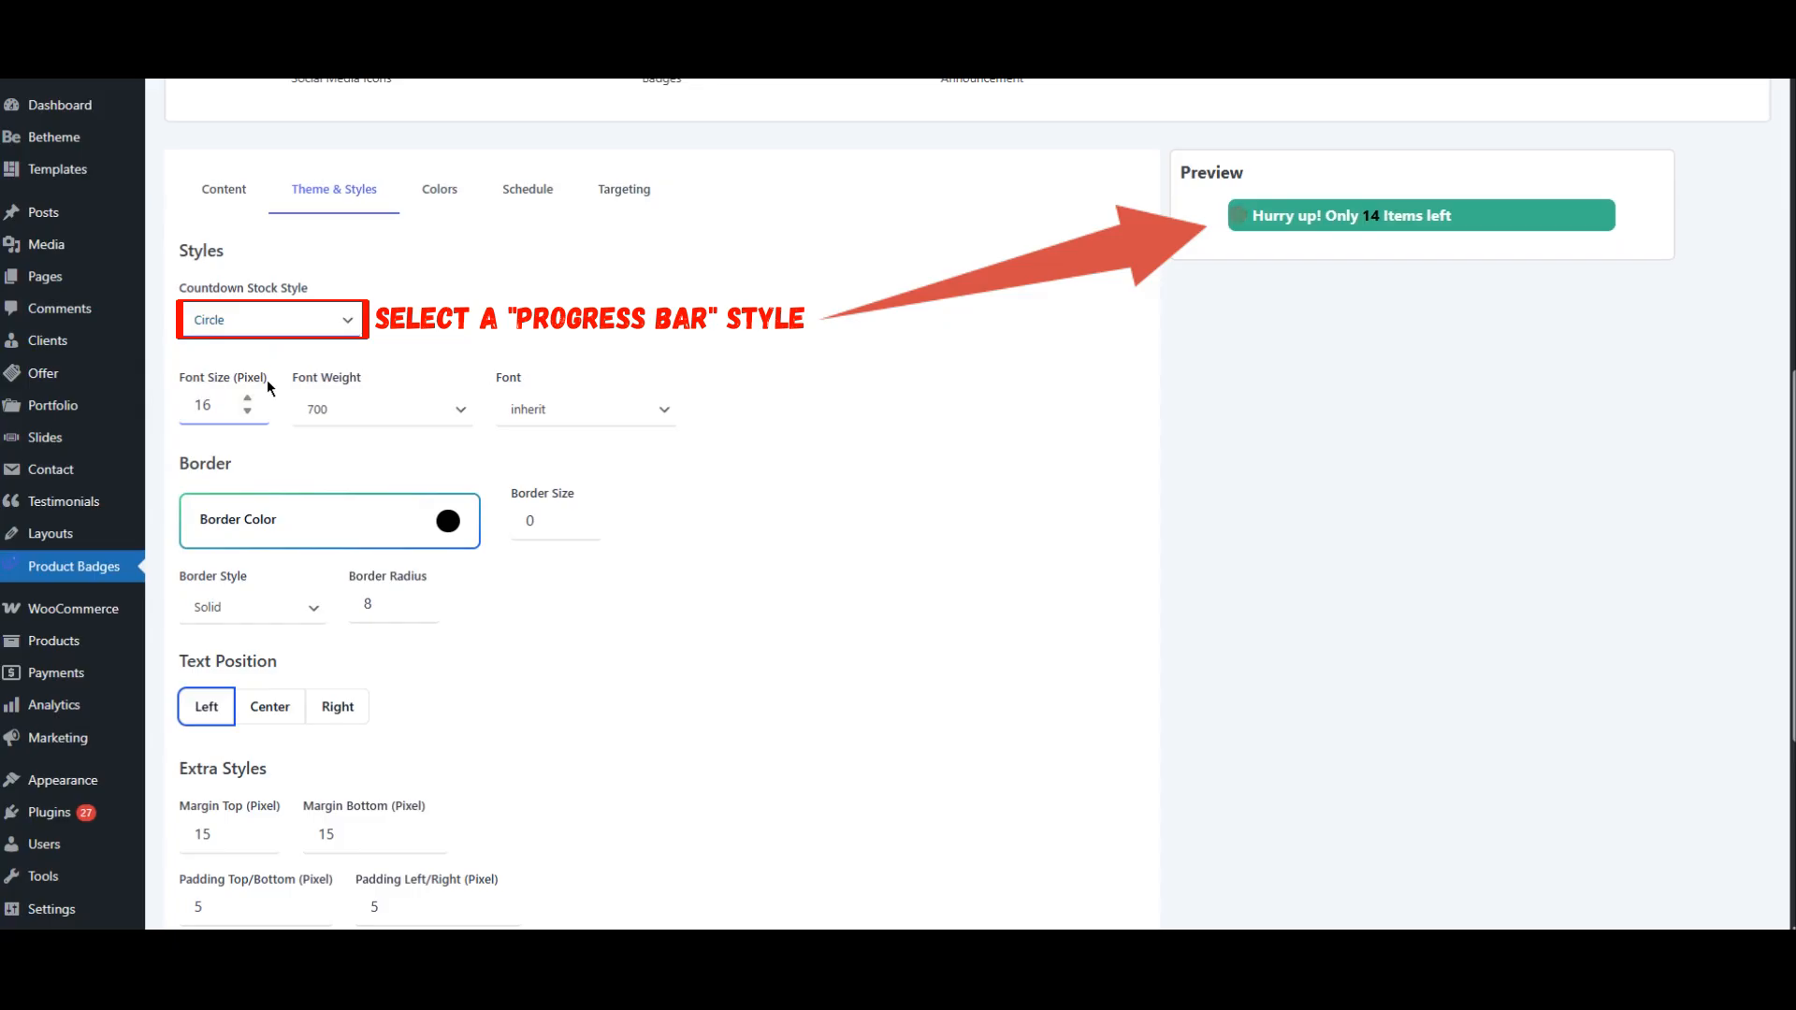
left_click(279, 326)
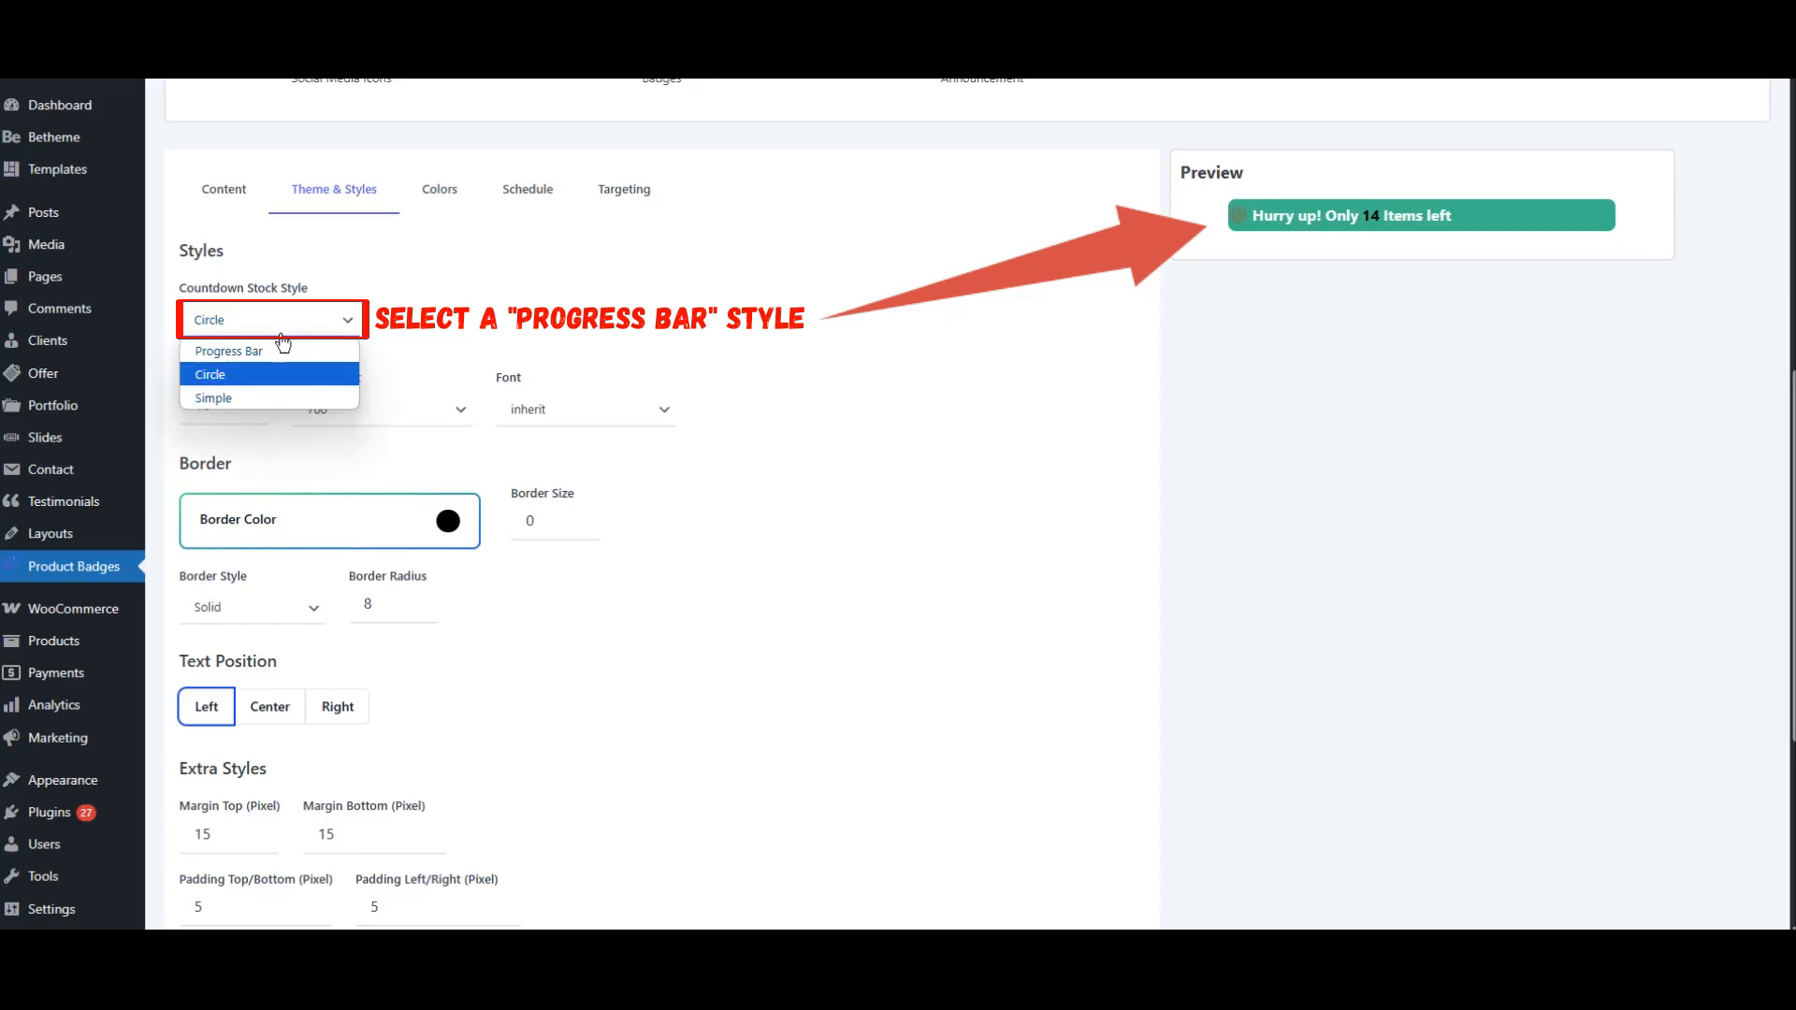
left_click(278, 400)
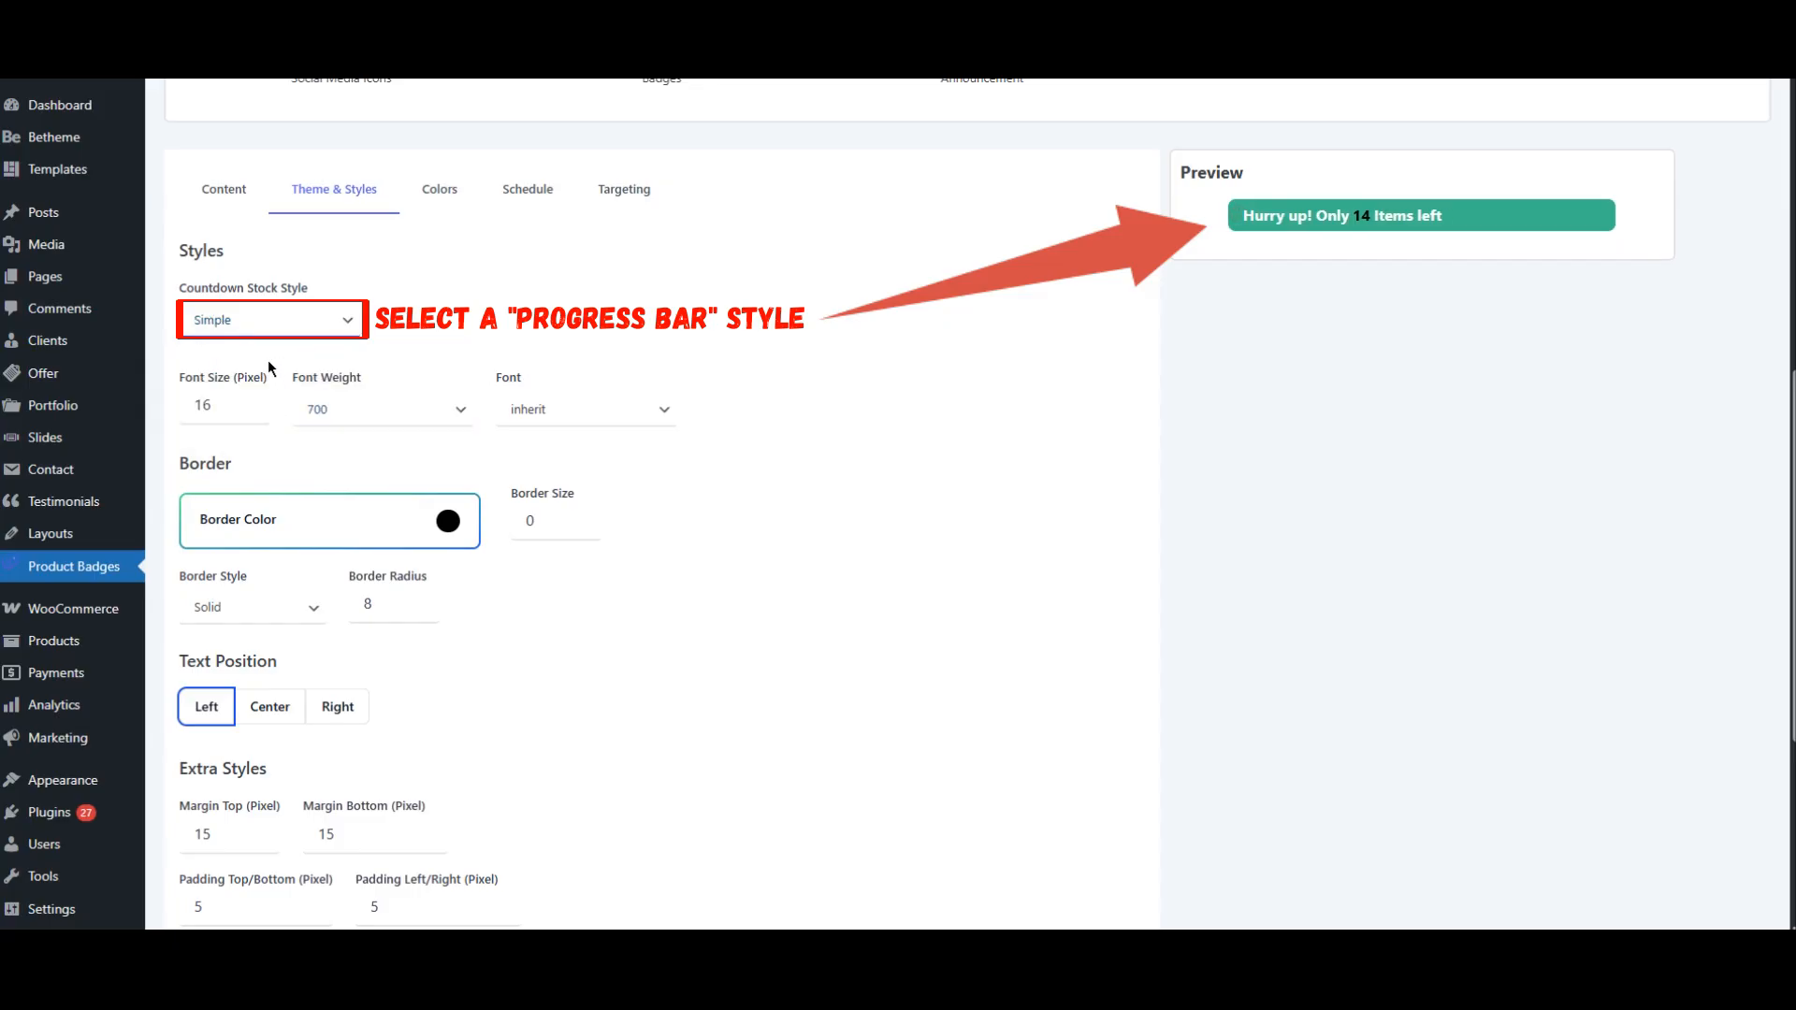
left_click(259, 331)
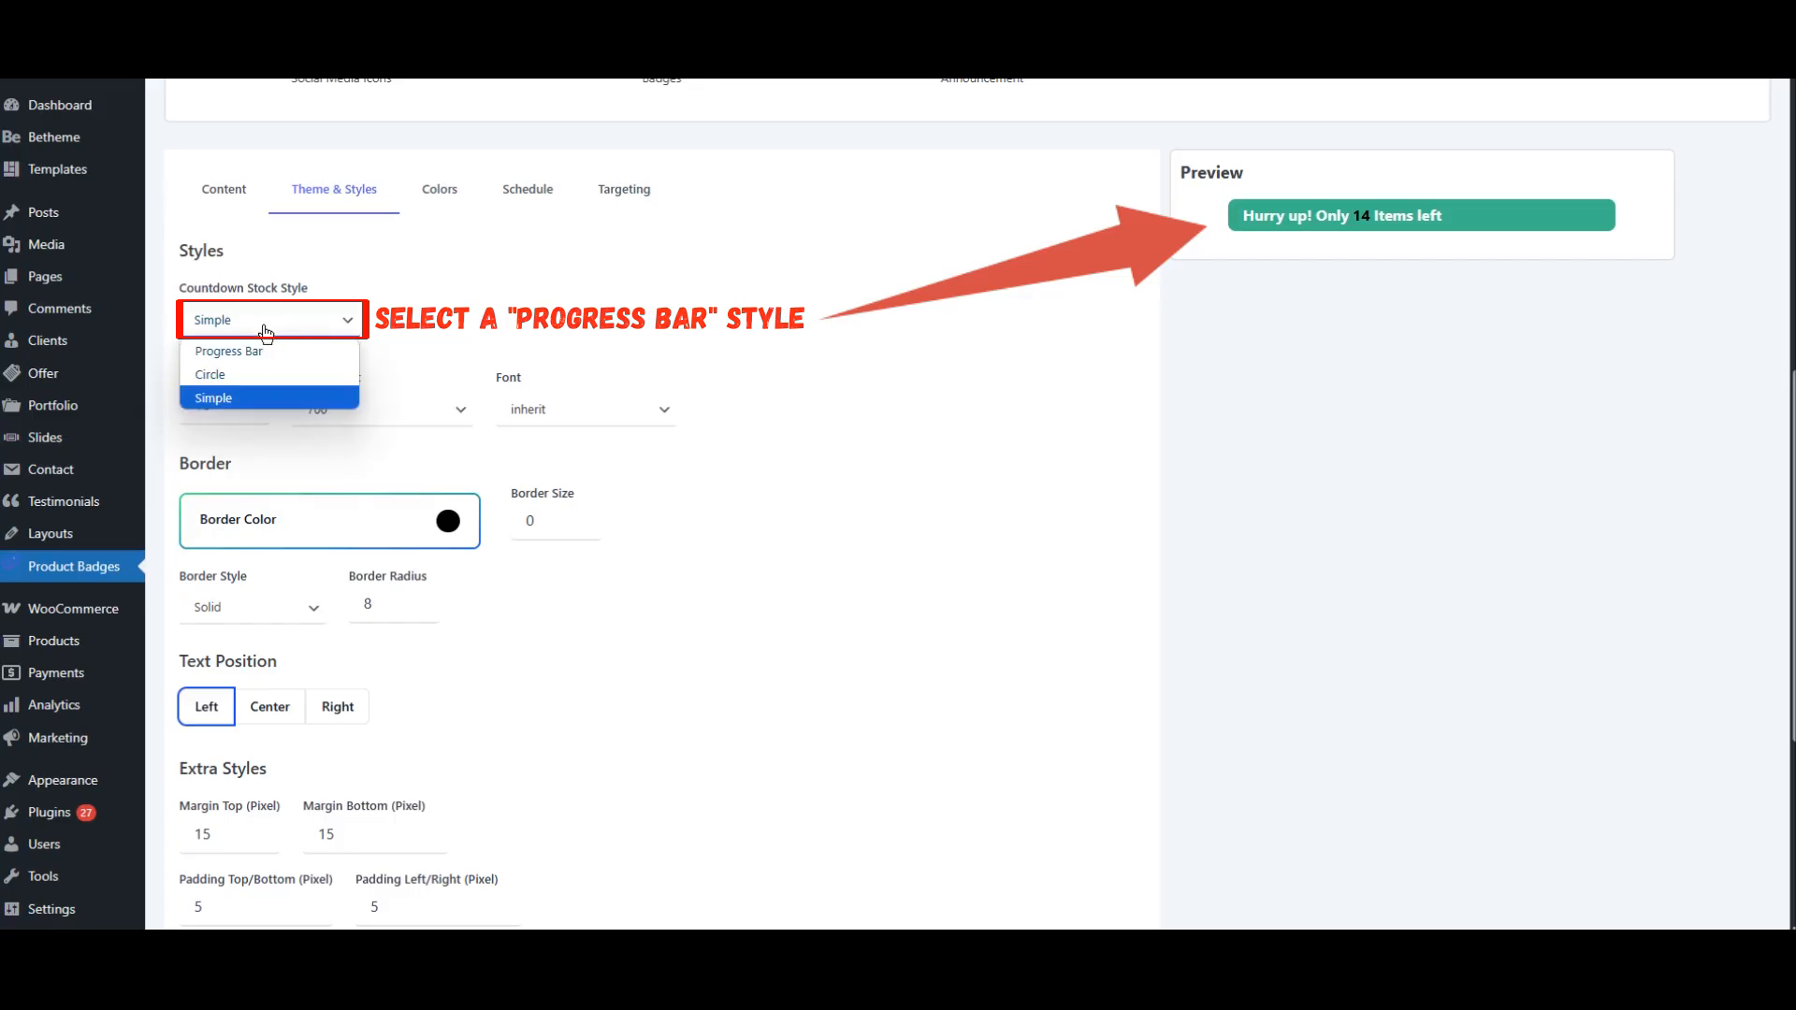
left_click(265, 355)
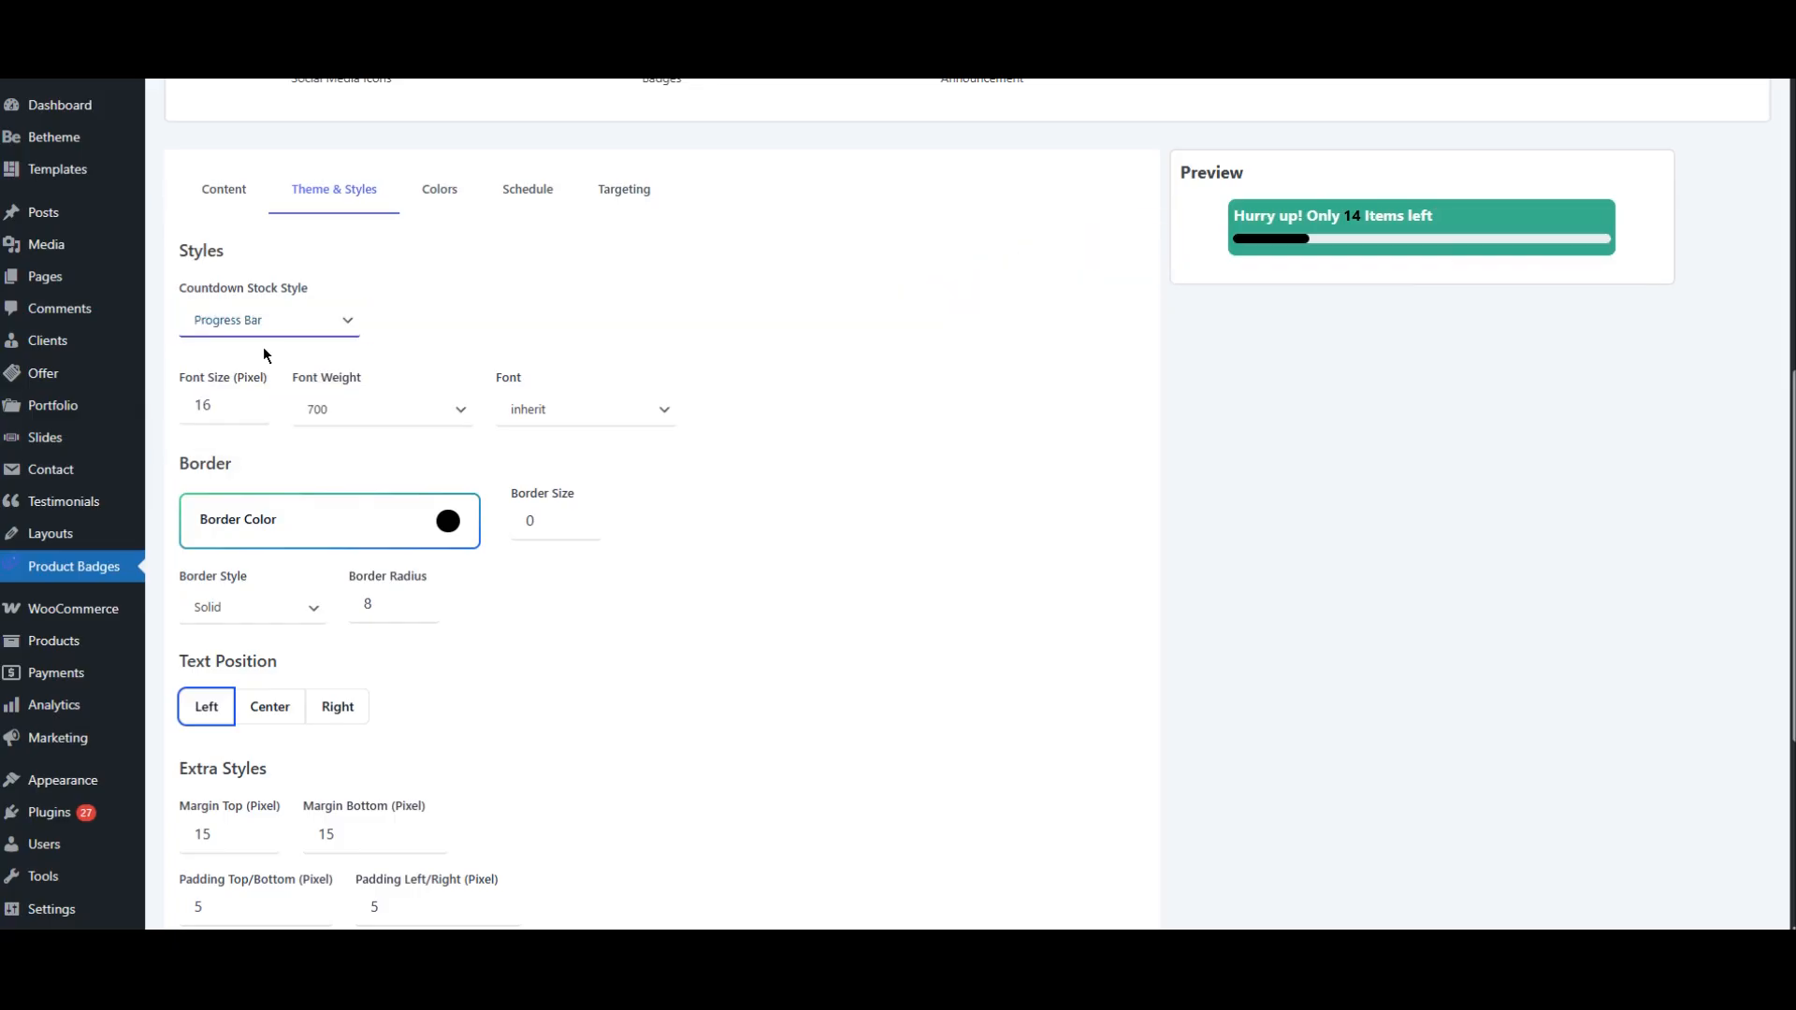
Set the countdown text's font size to 15 pixels and its font to Arial.
left_click(246, 414)
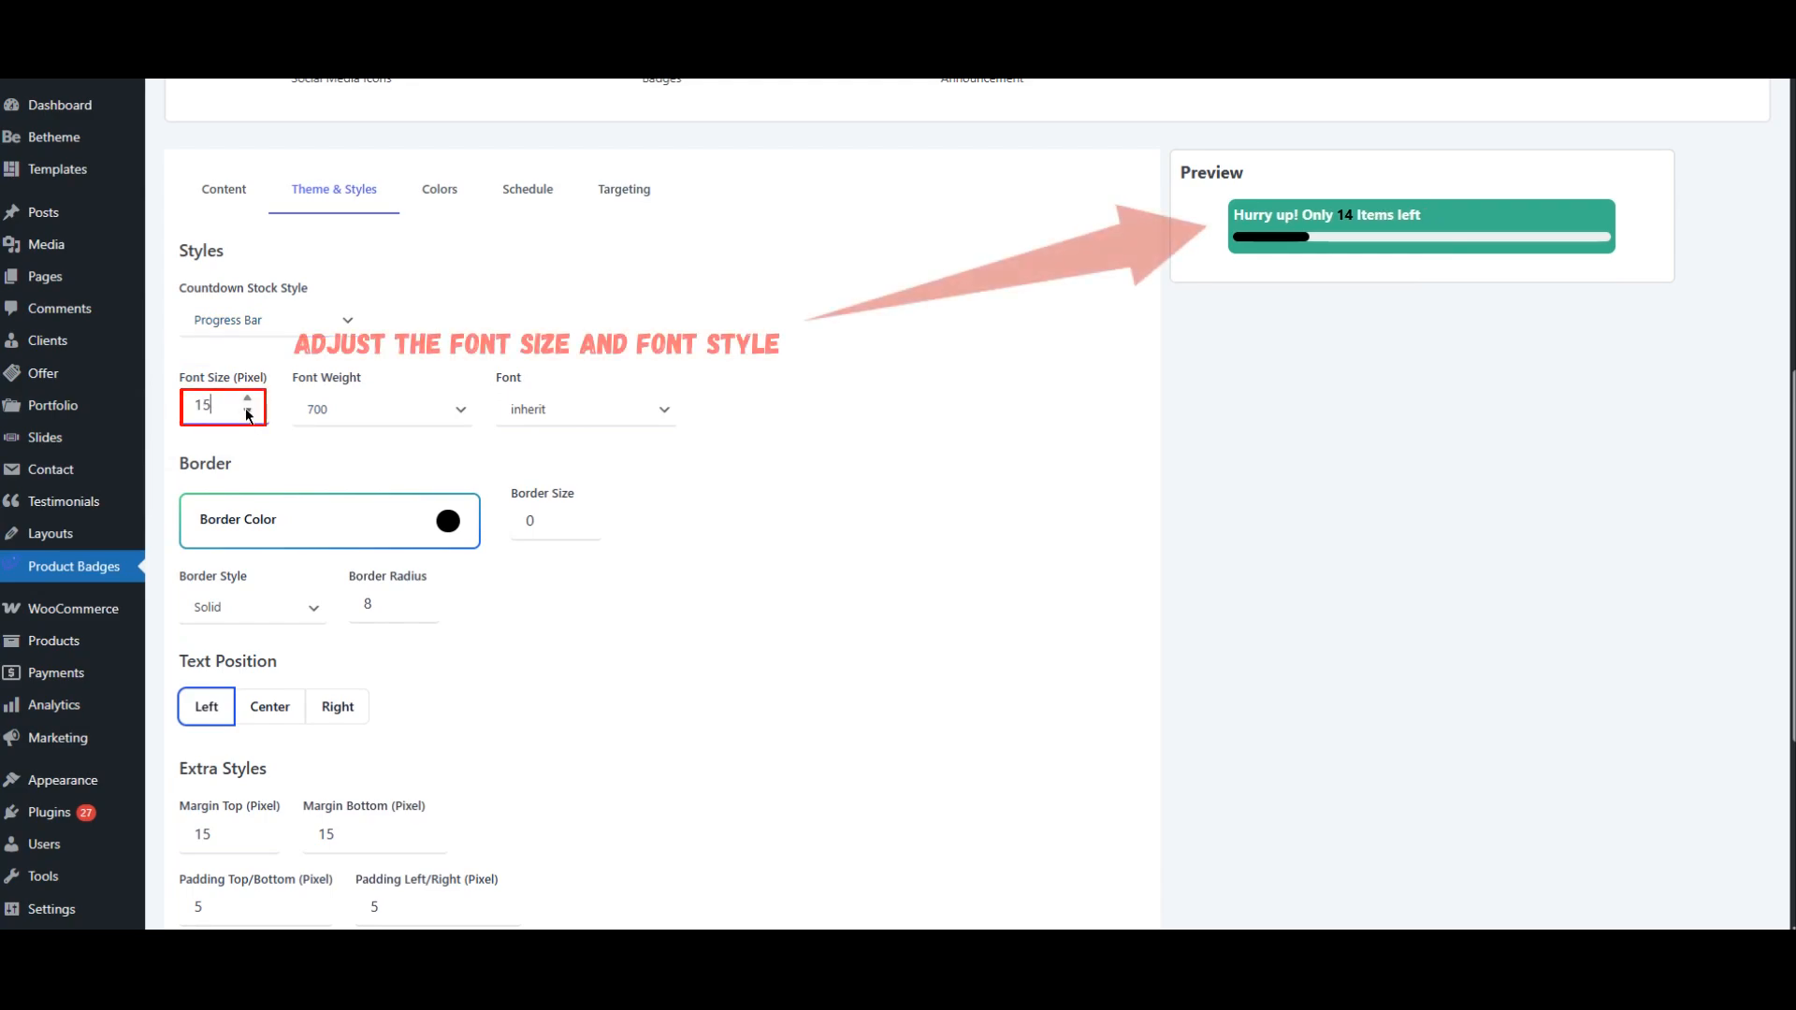
left_click(552, 413)
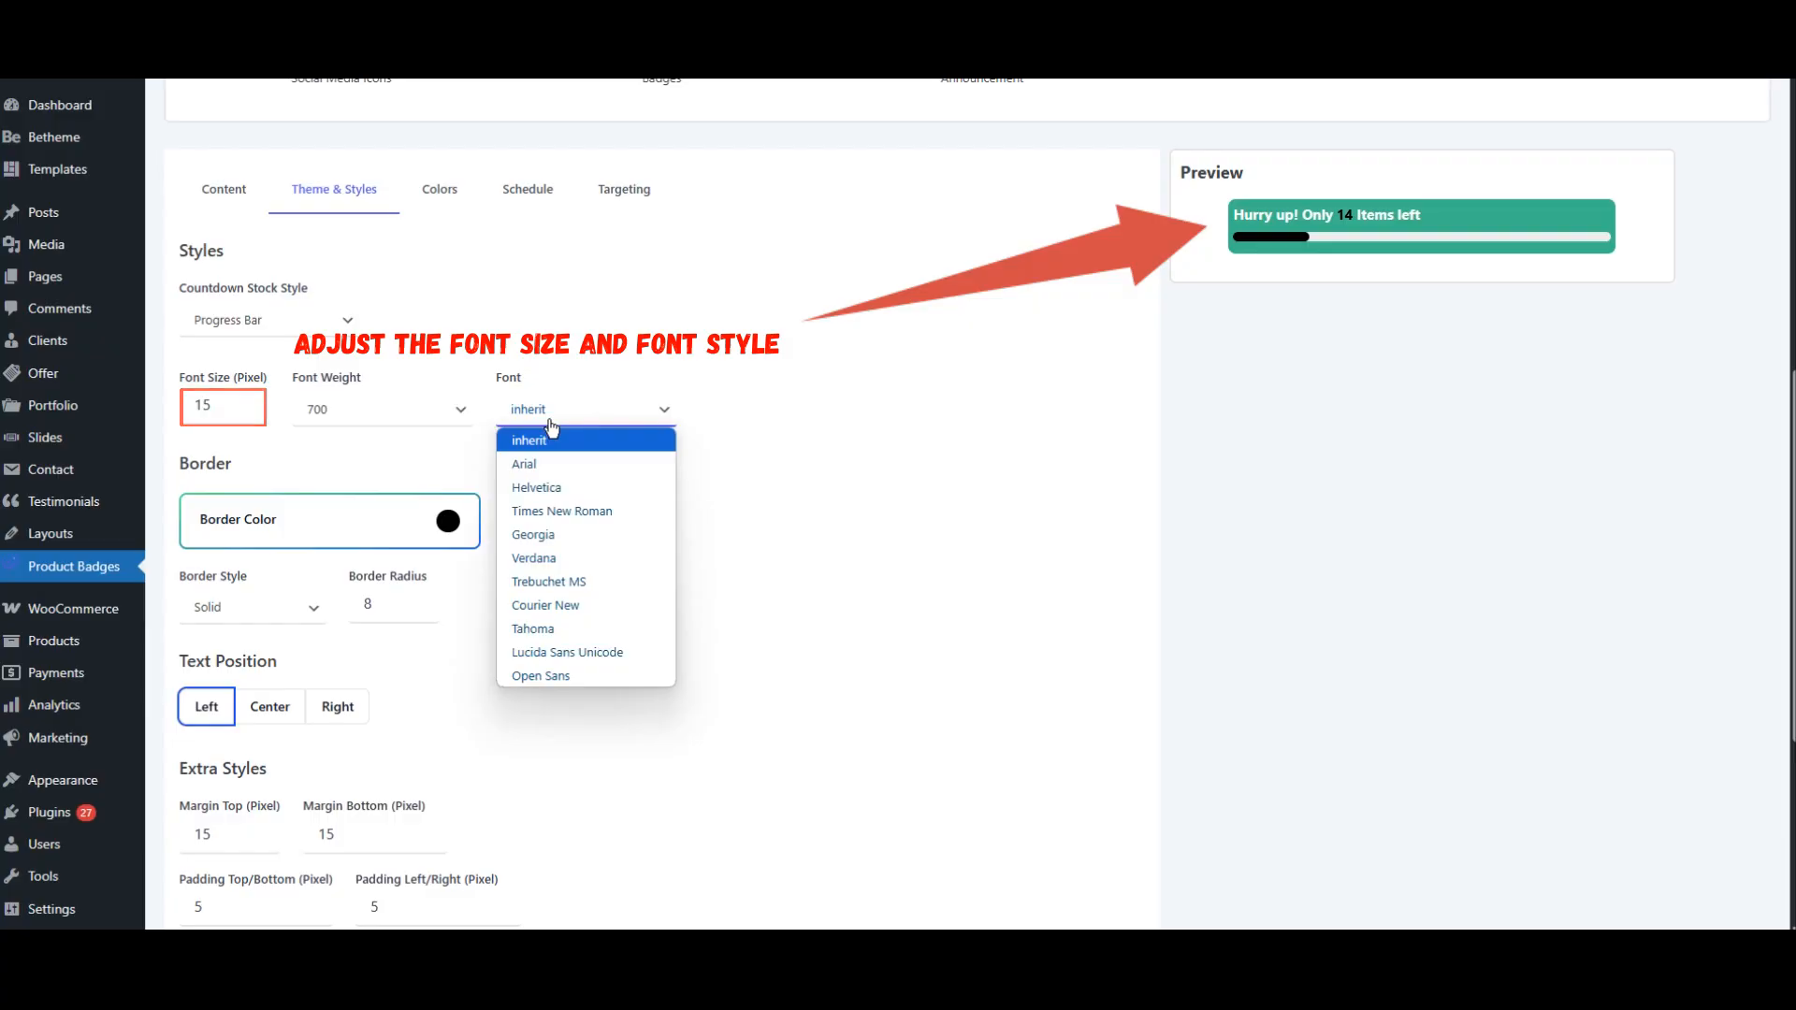
left_click(540, 464)
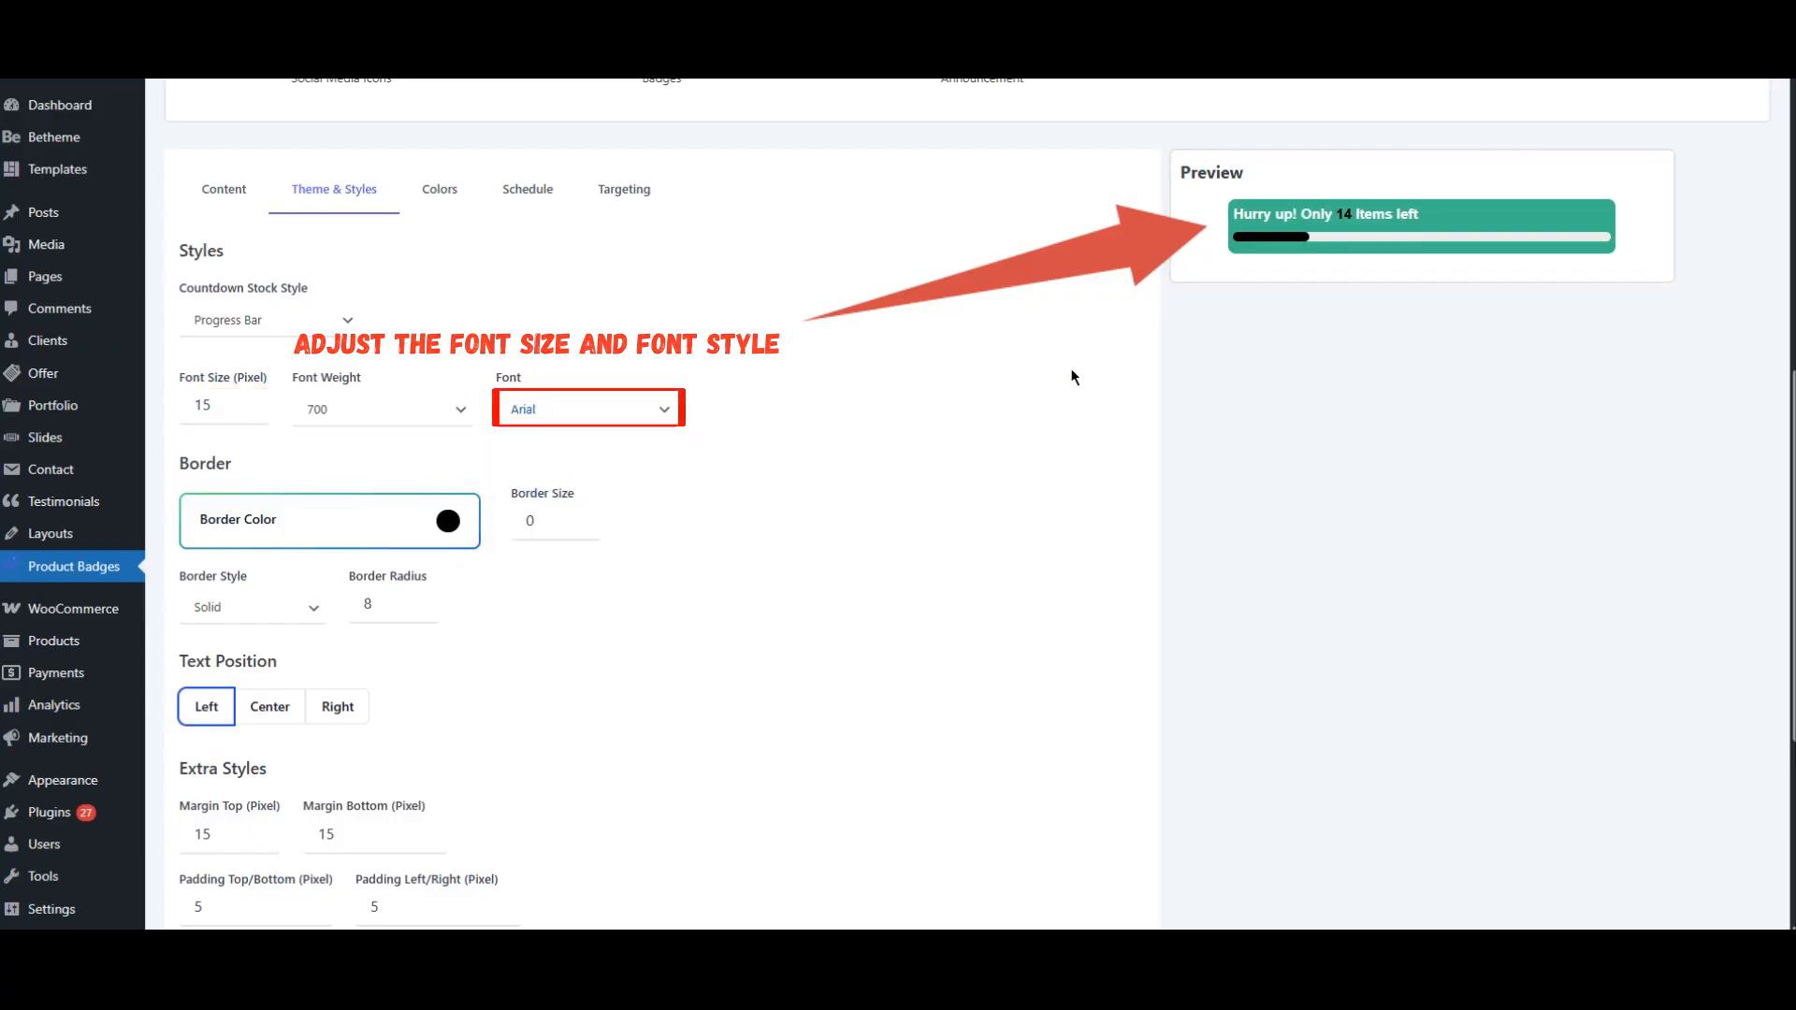
Set both the top/bottom and left/right padding to 10 pixels.
scroll(651, 453, "down", 3)
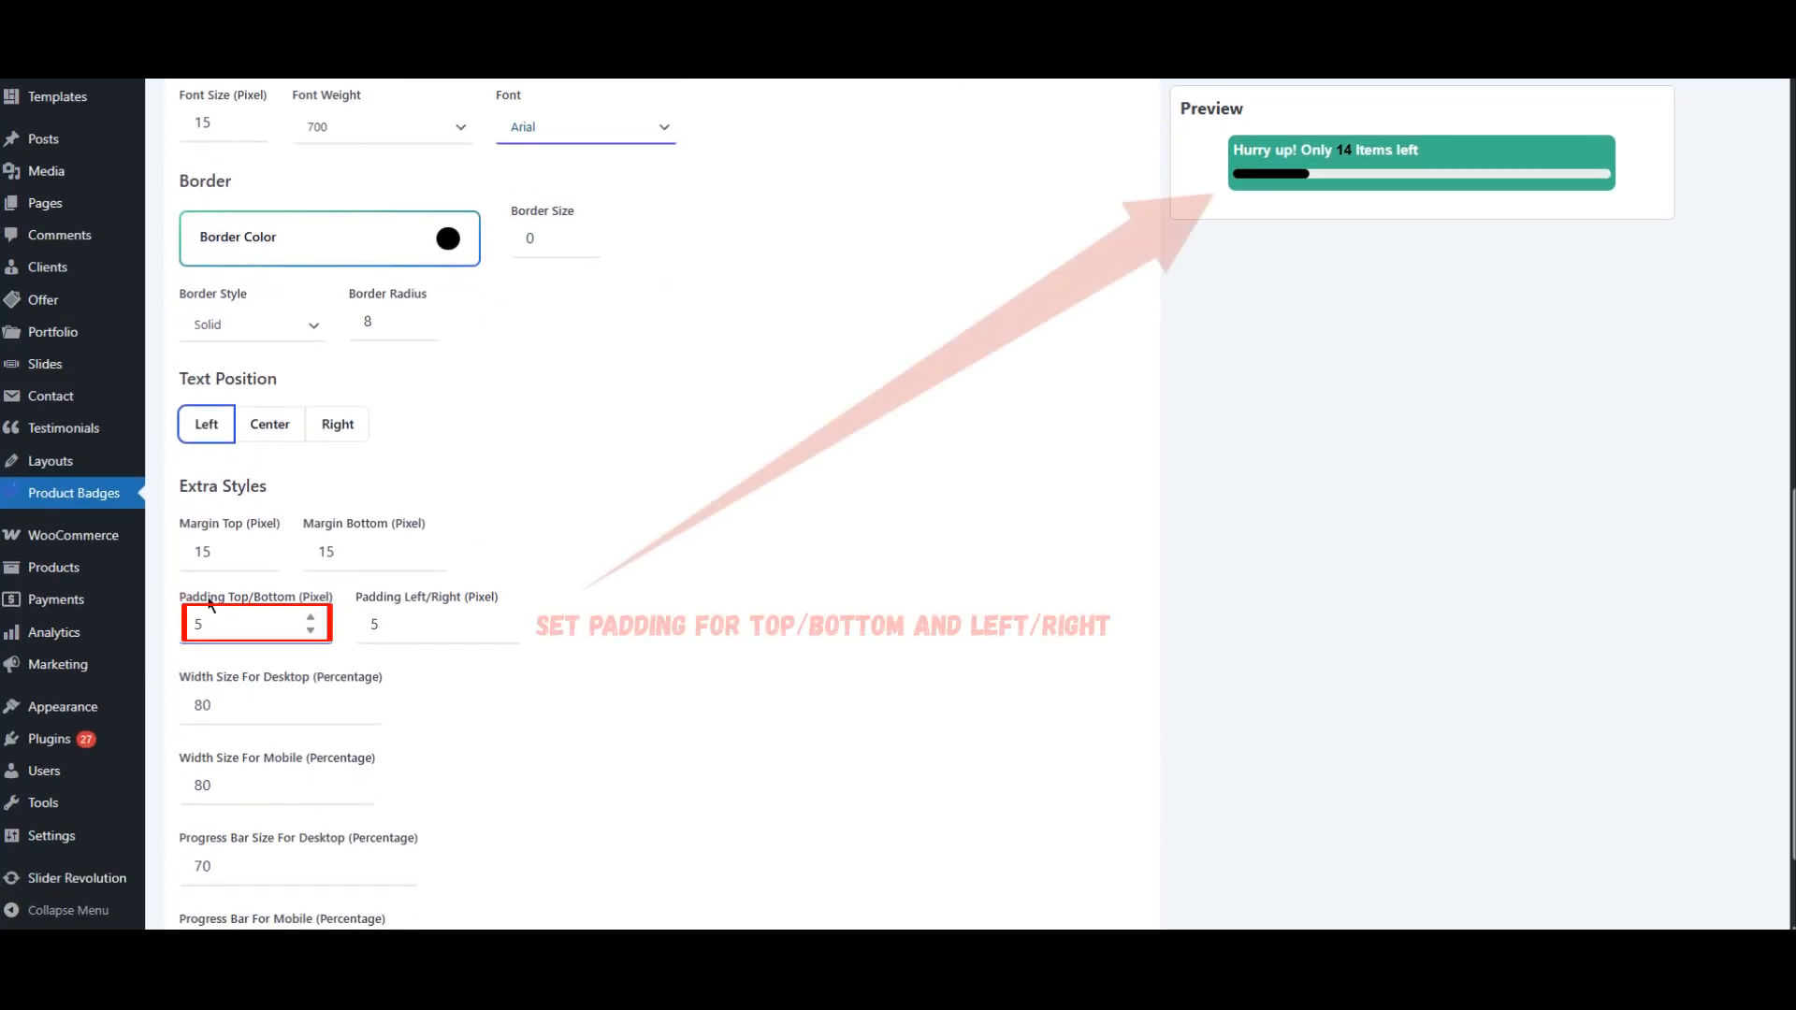
double_click(311, 618)
double_click(312, 618)
left_click(311, 619)
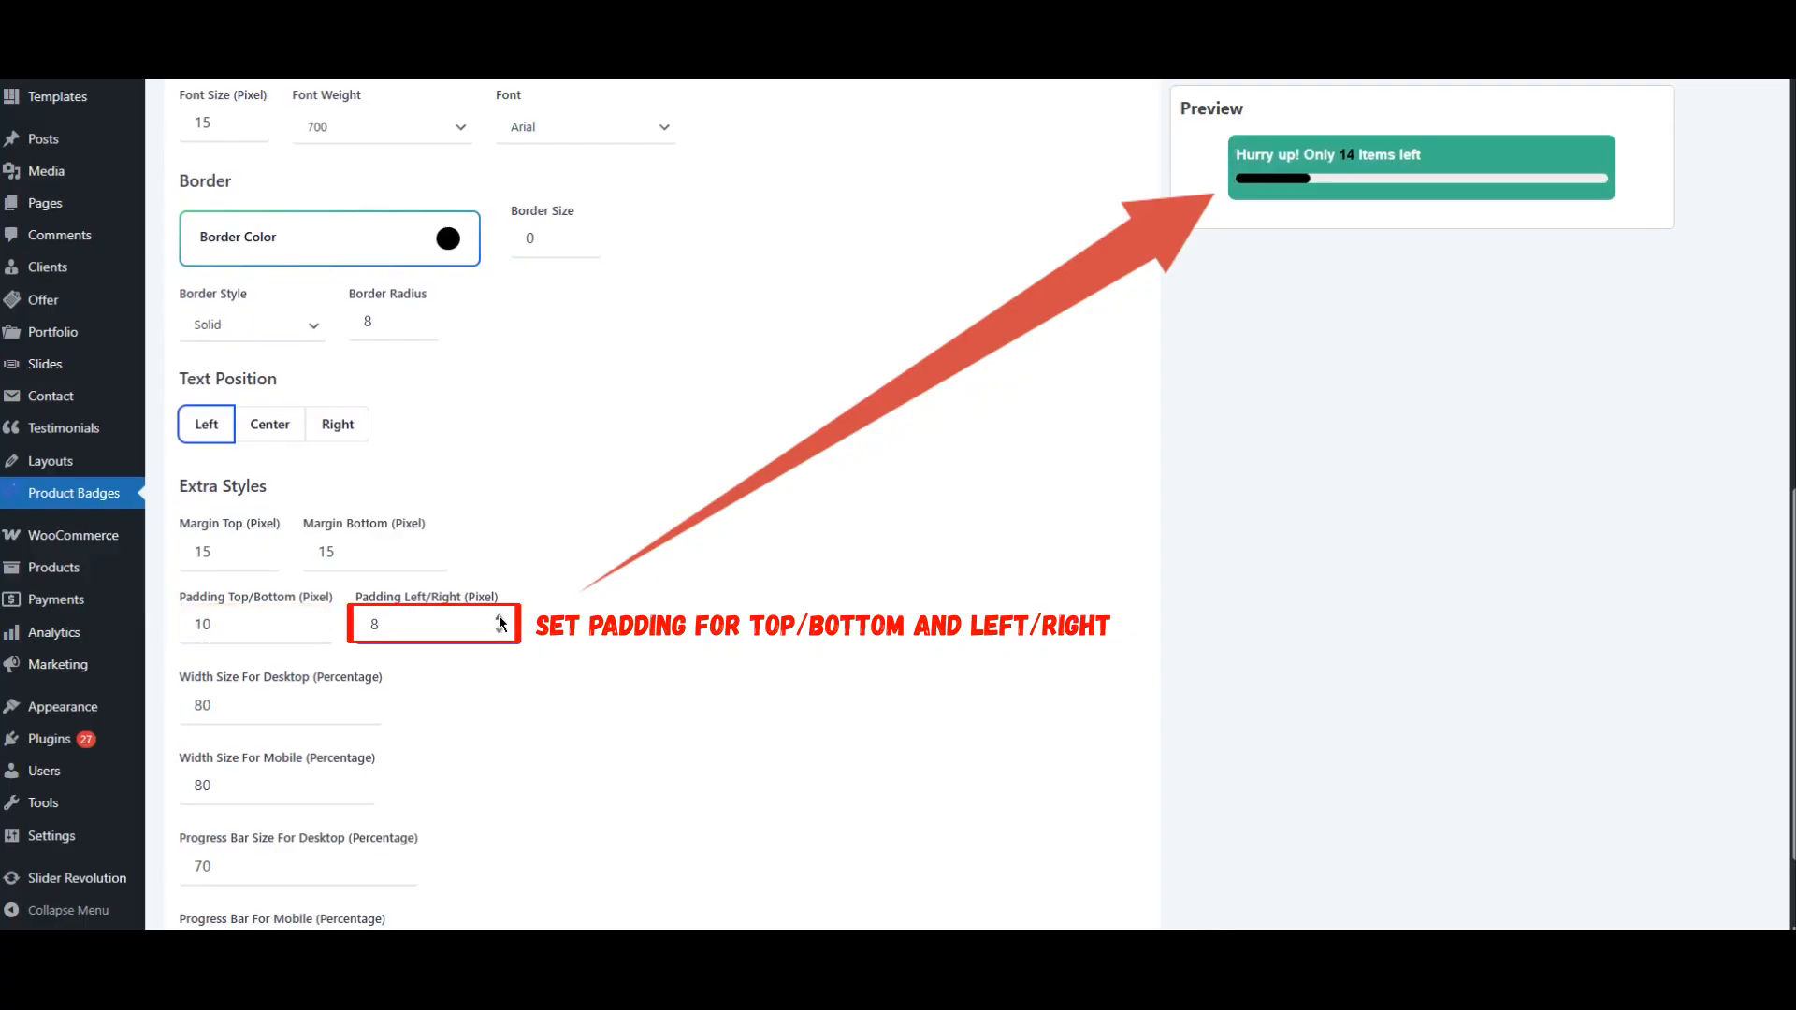
double_click(500, 620)
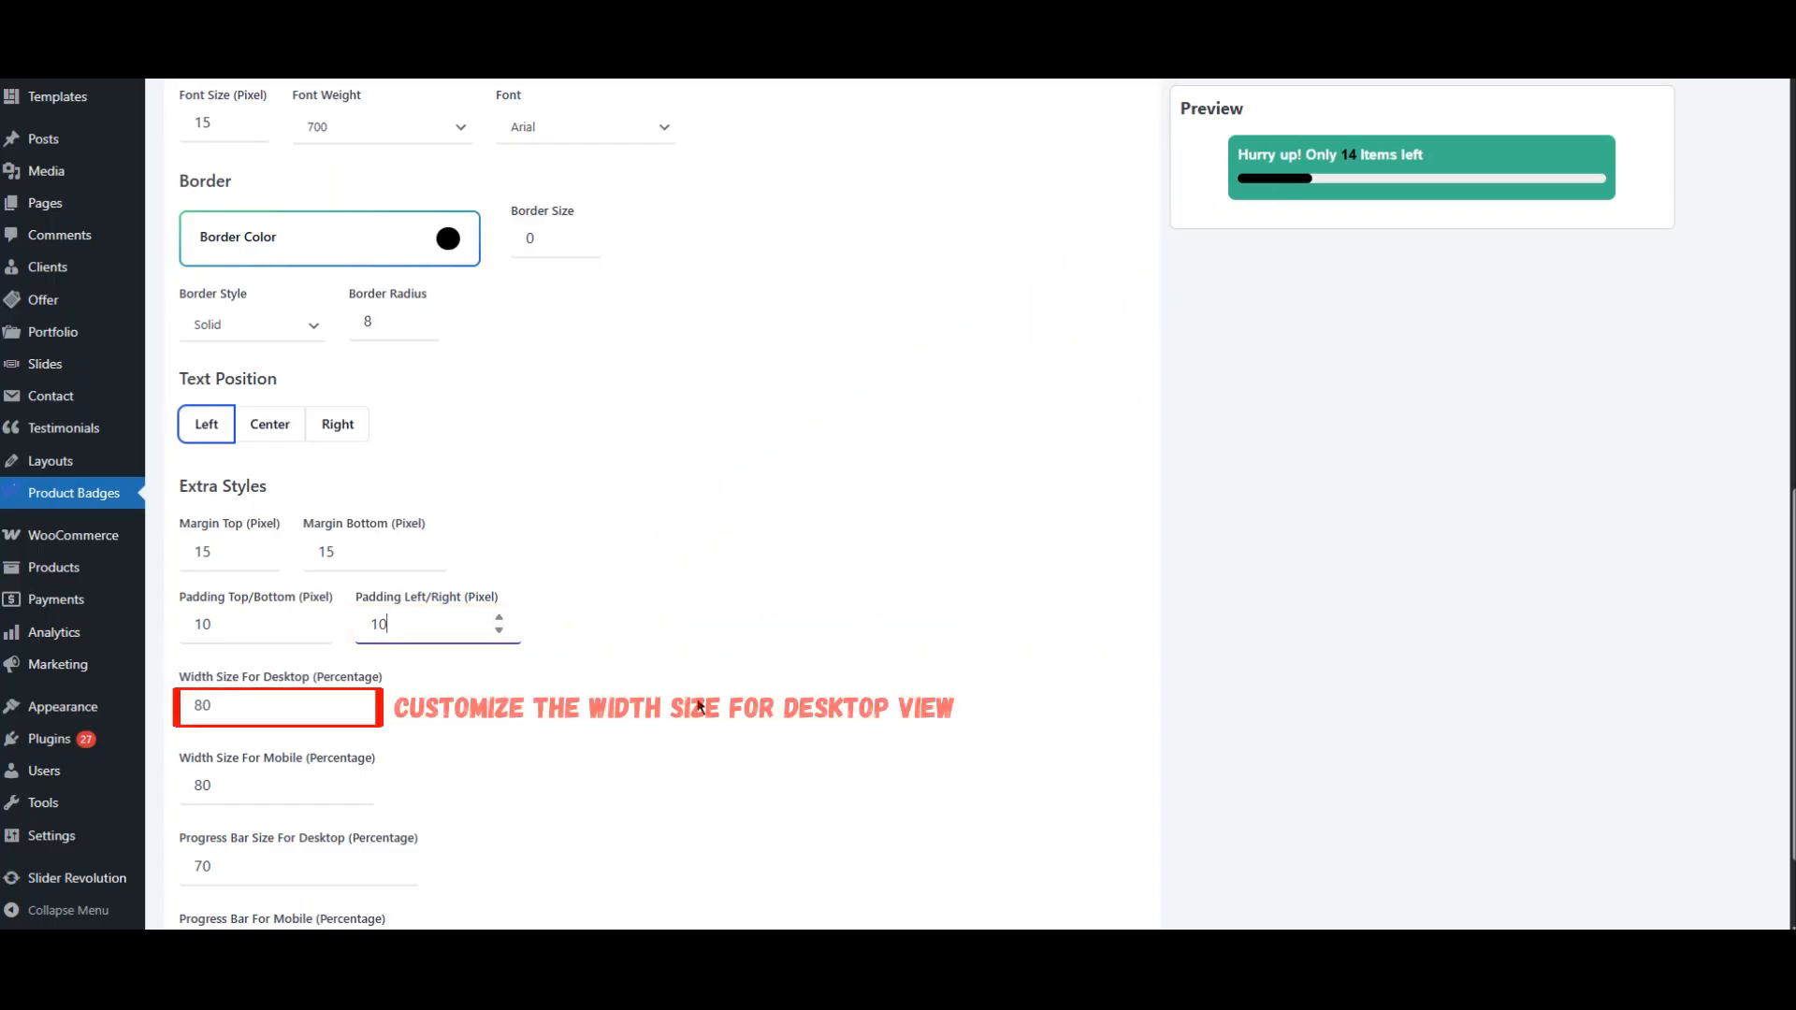
Reduce the embed's desktop width size to 70 percent.
left_click(686, 711)
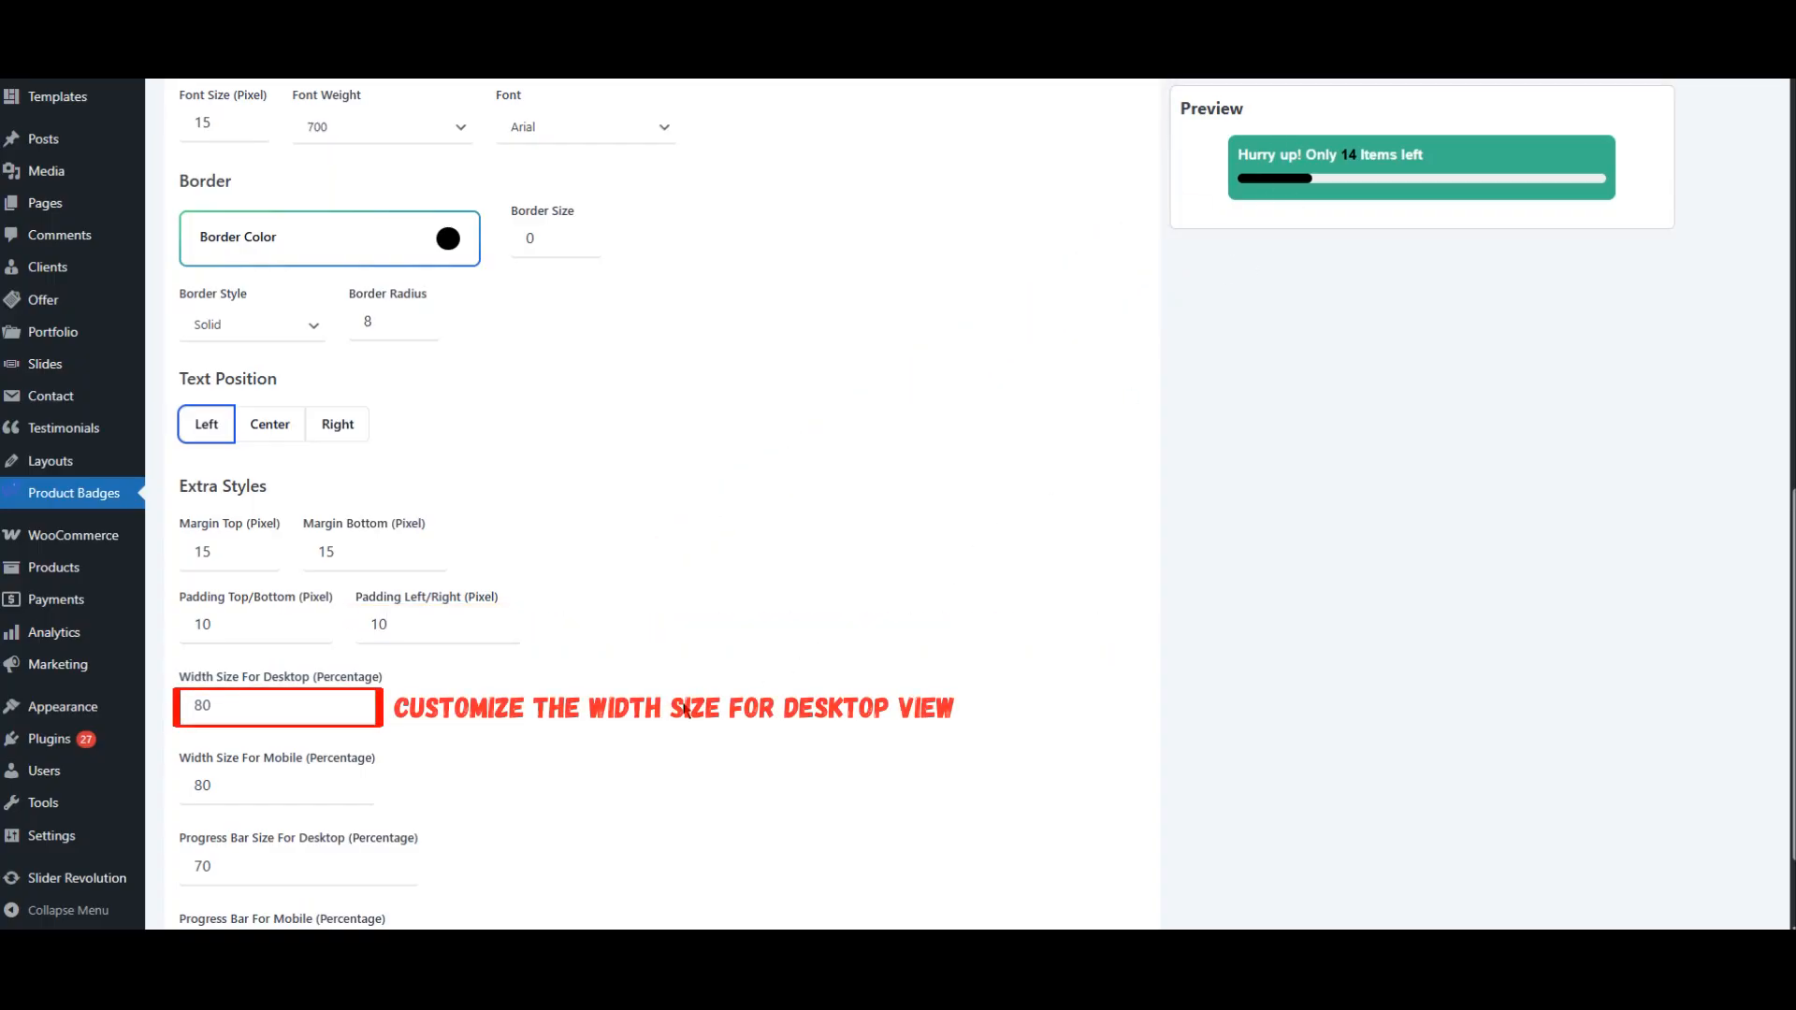
double_click(362, 713)
triple_click(363, 713)
double_click(364, 713)
double_click(365, 713)
left_click(362, 713)
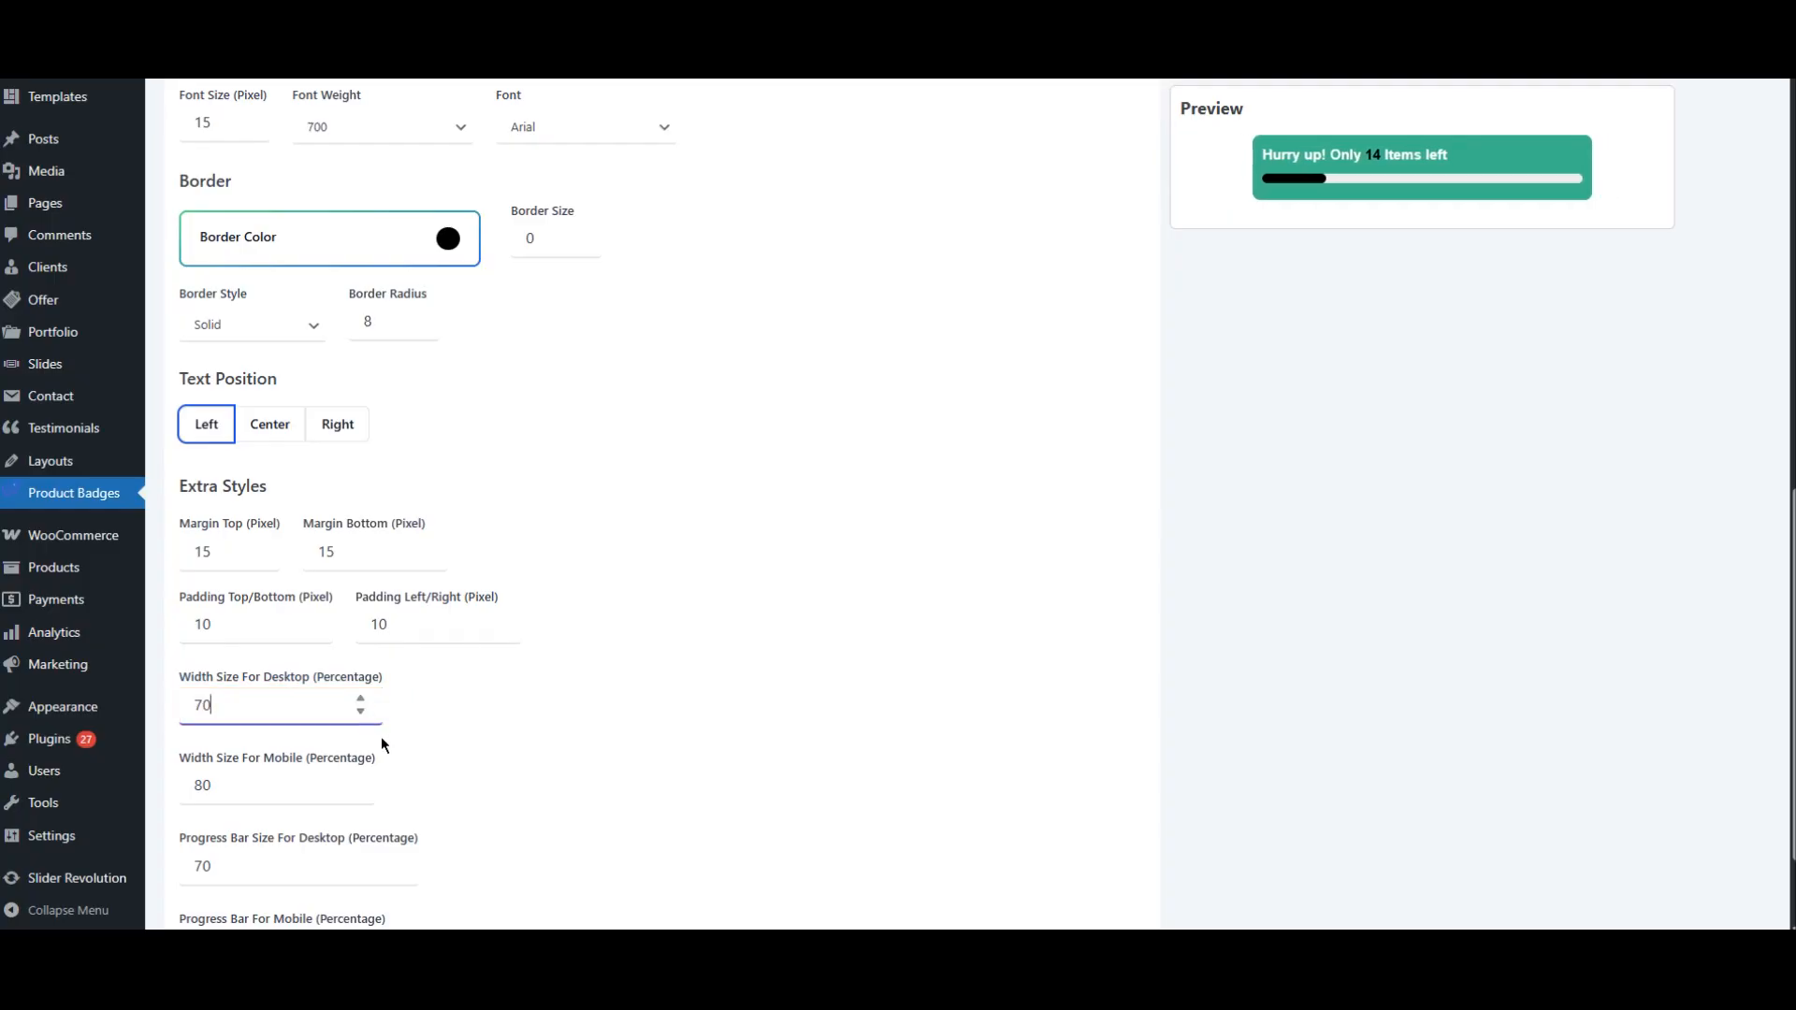
Set the progress bar size for desktop to 100 percent.
left_click(396, 861)
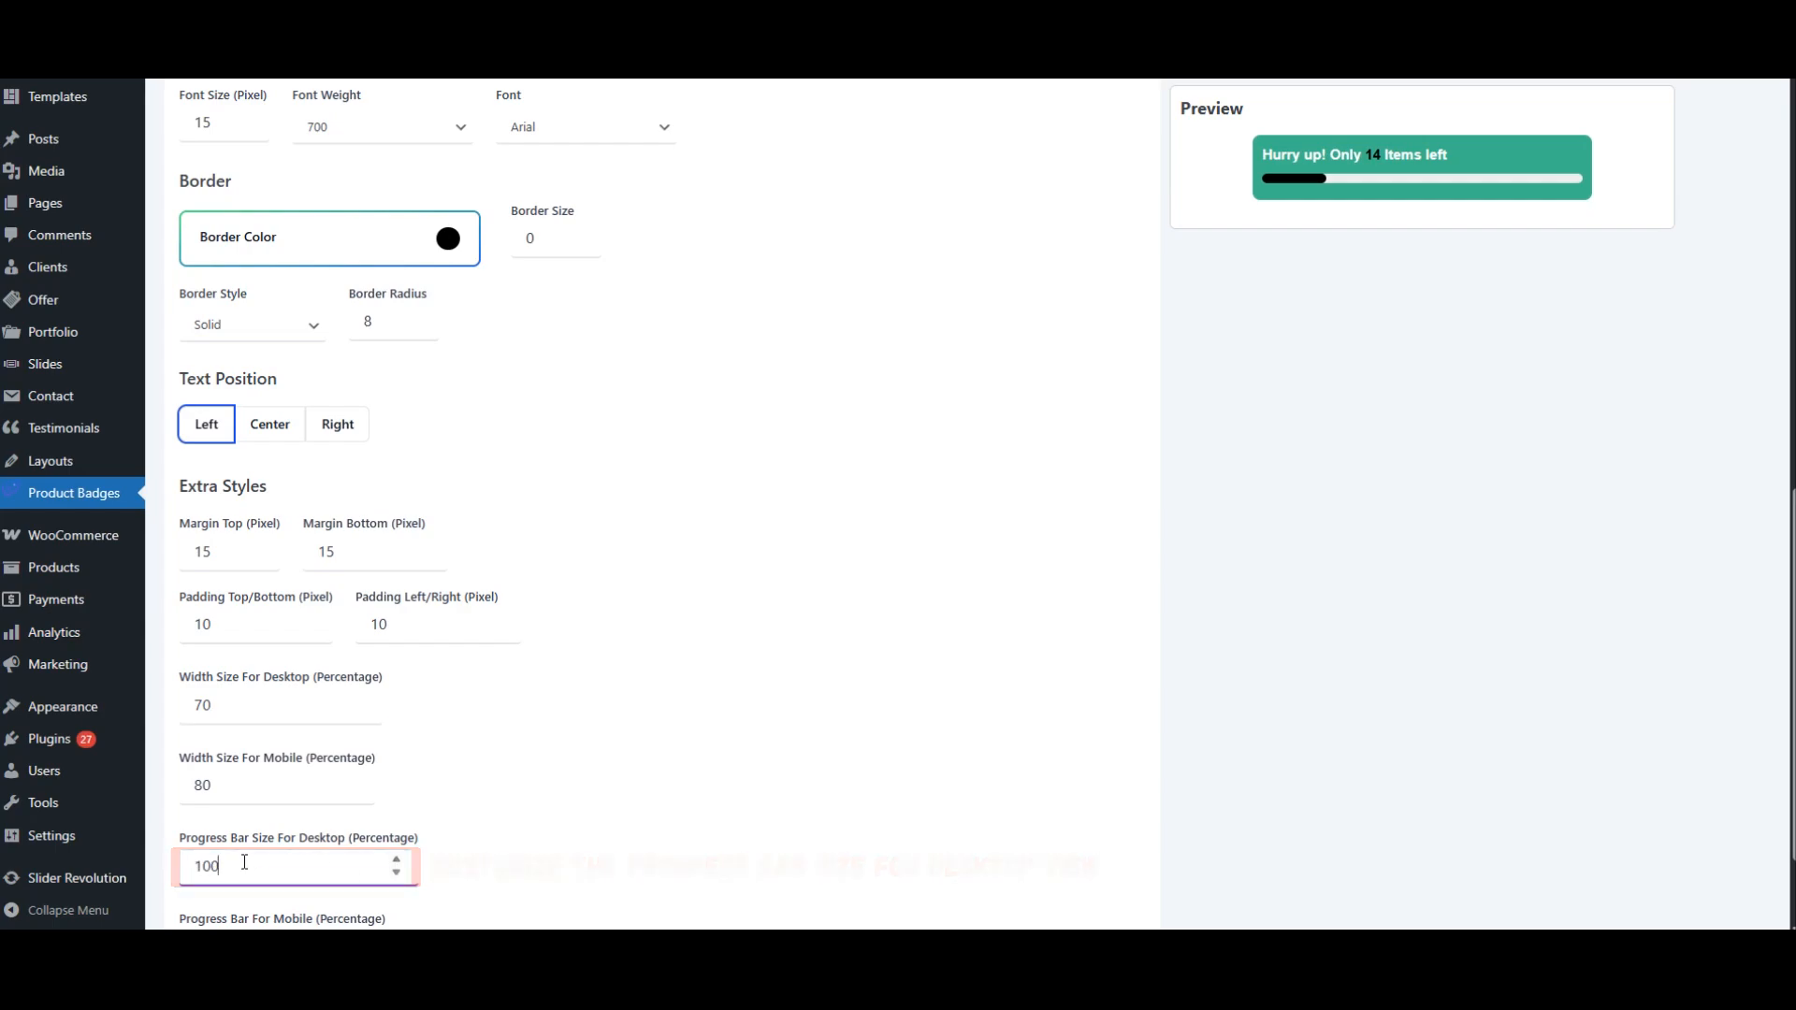
scroll(604, 764, "down", 1)
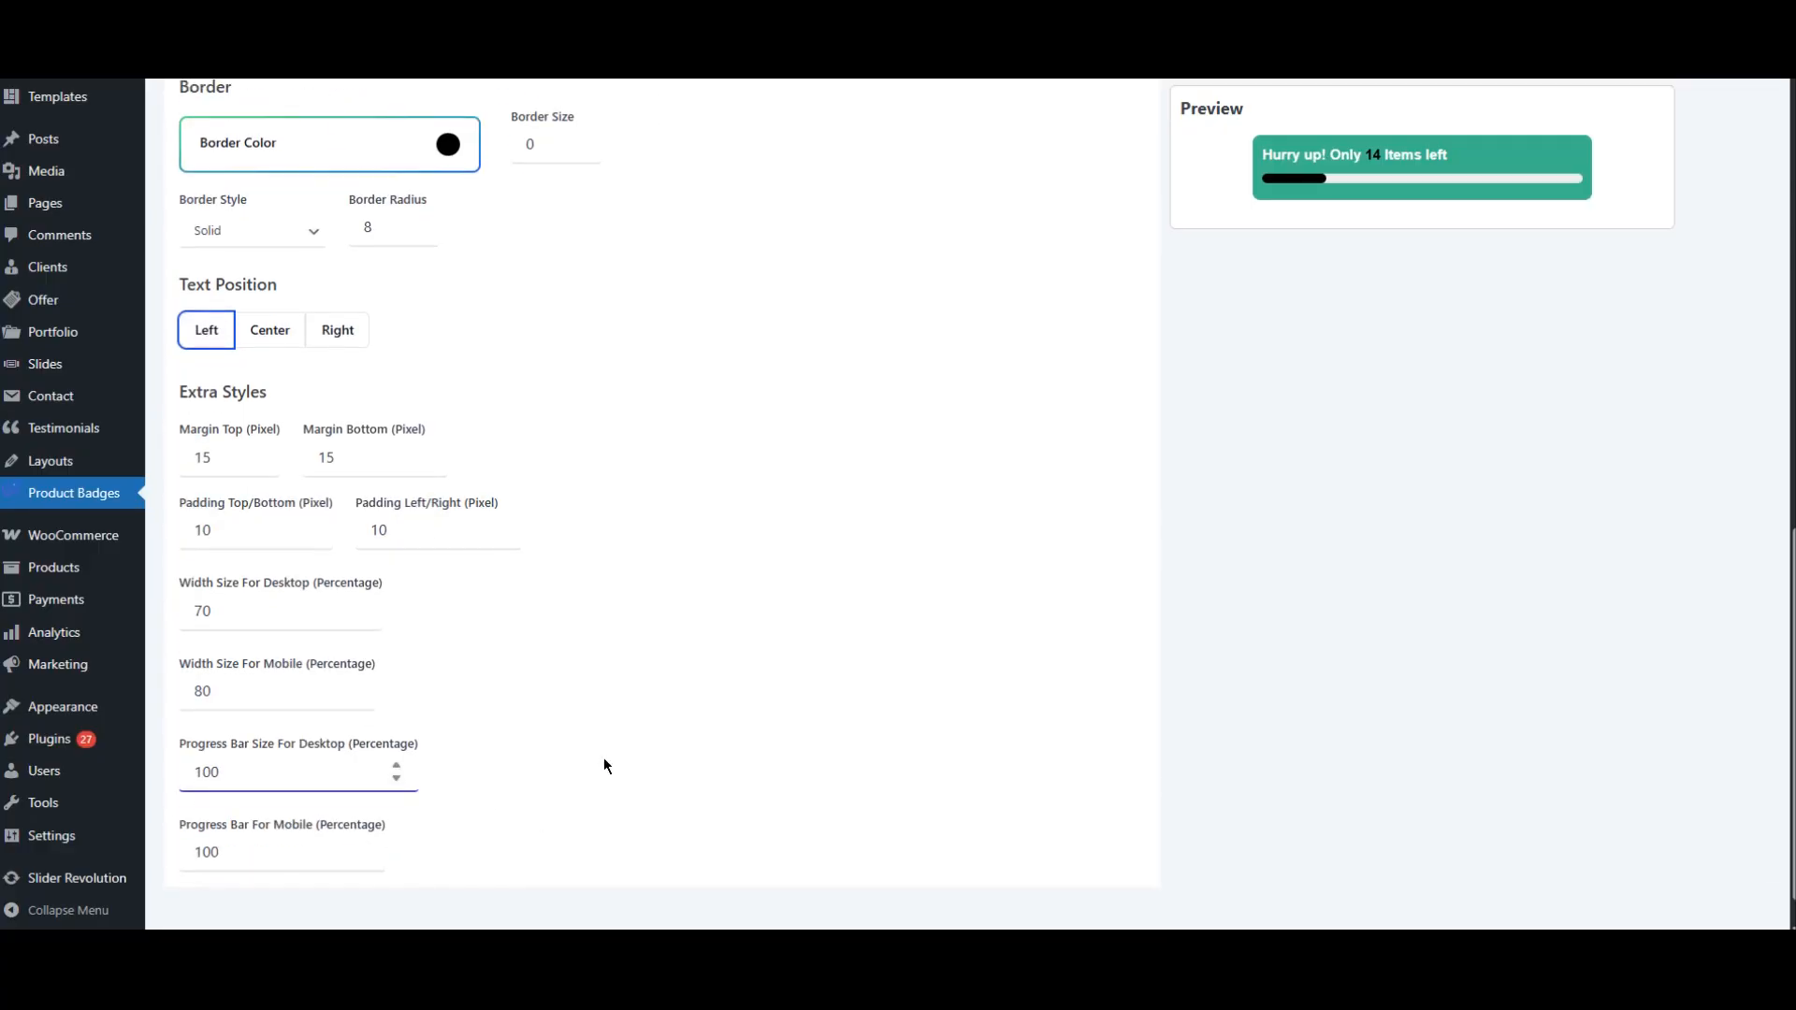
scroll(603, 765, "up", 8)
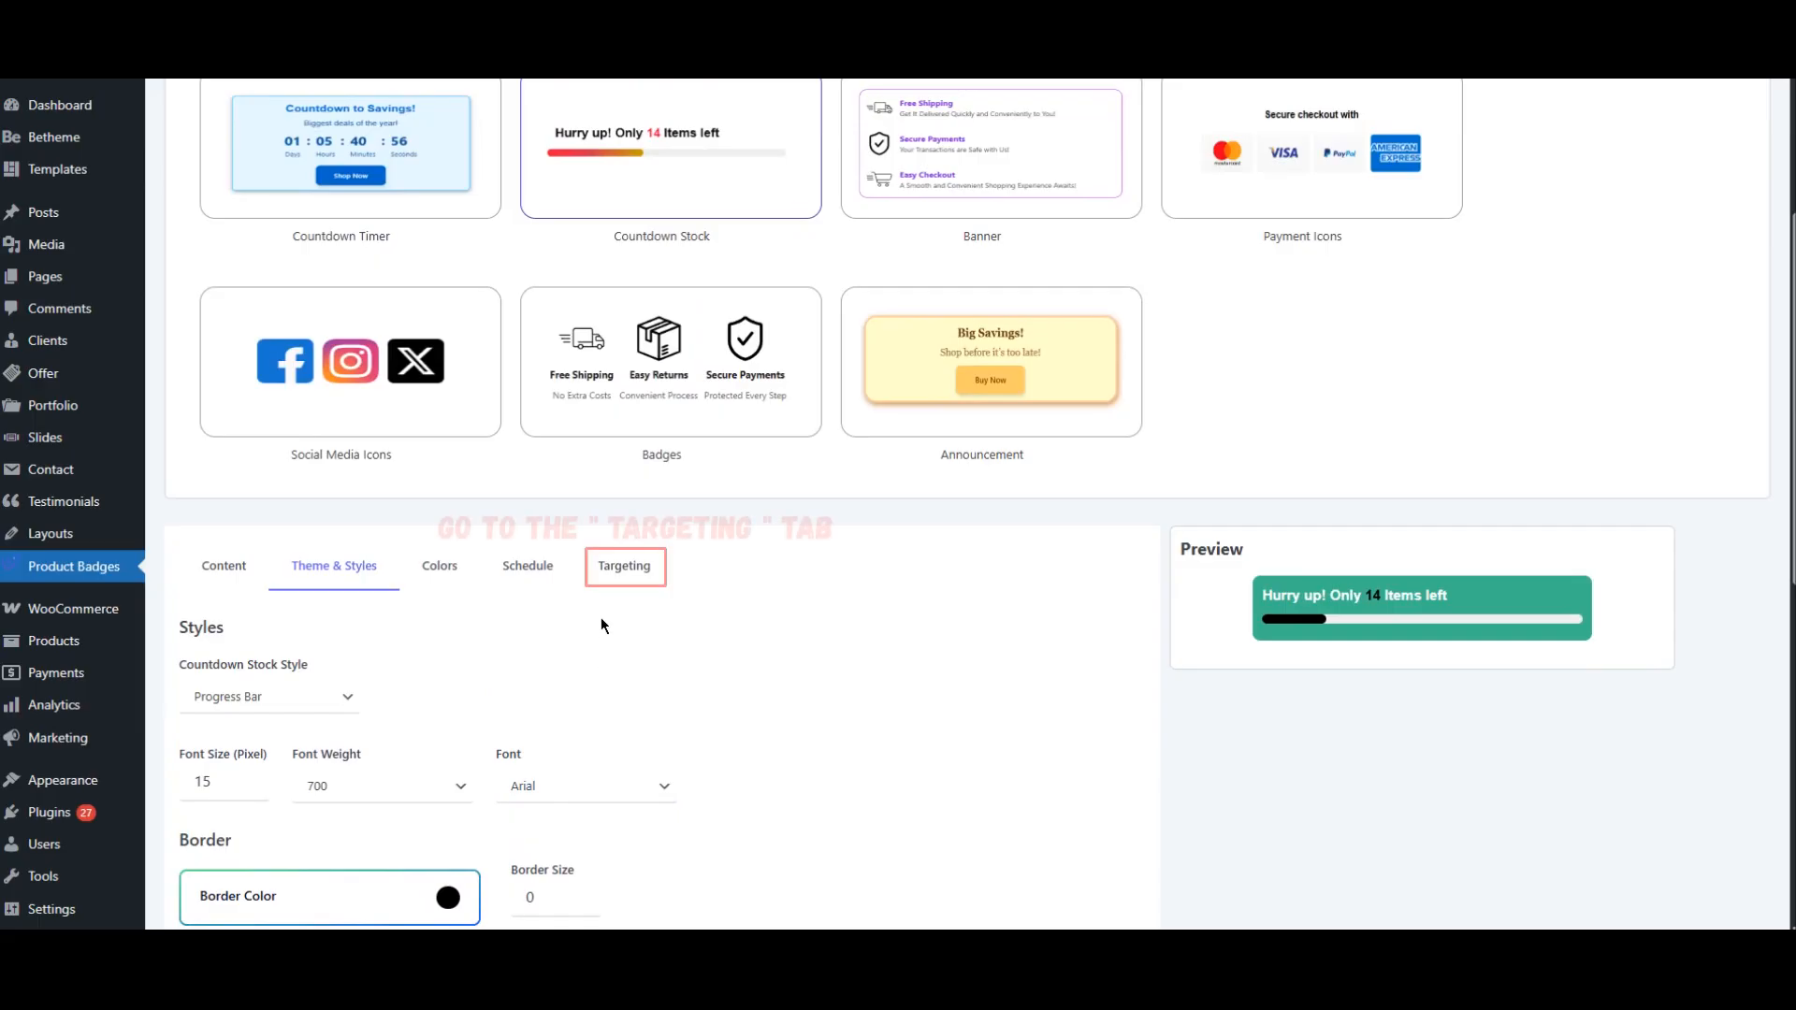
In the embed's targeting settings, enable Custom Position and set its position on the product page to Before CSS selector.
left_click(622, 578)
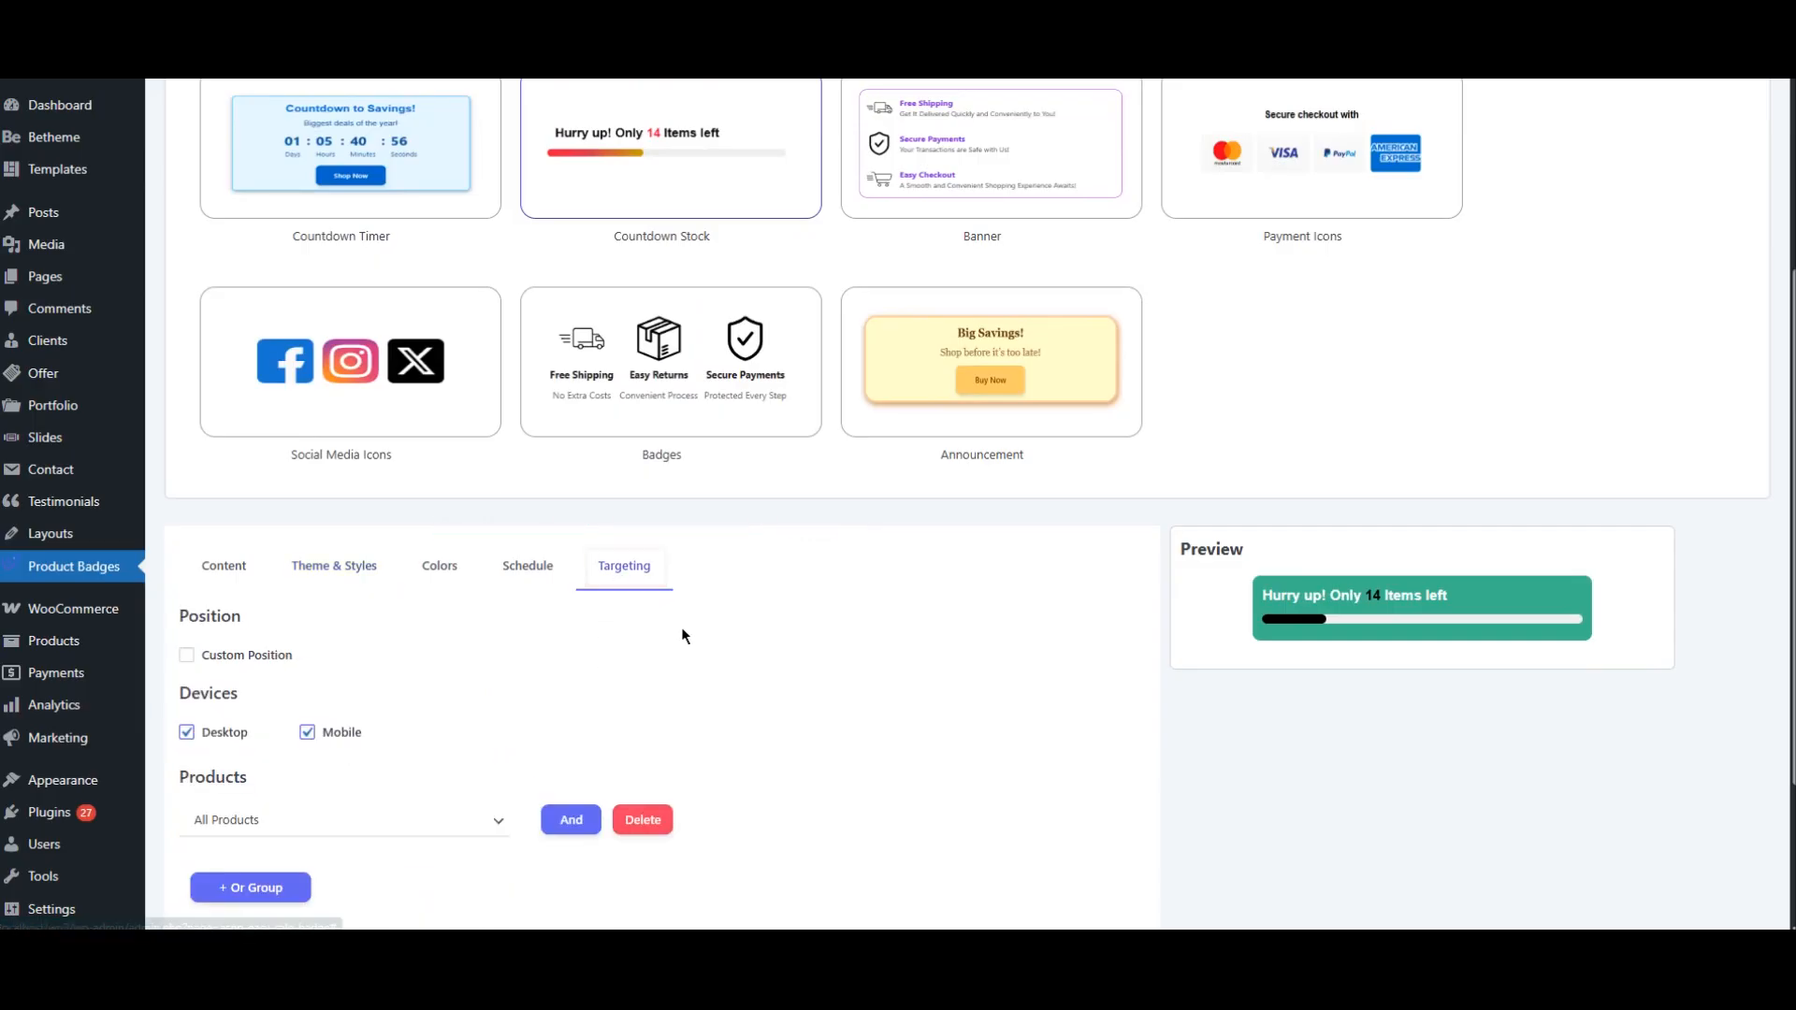
scroll(682, 632, "down", 1)
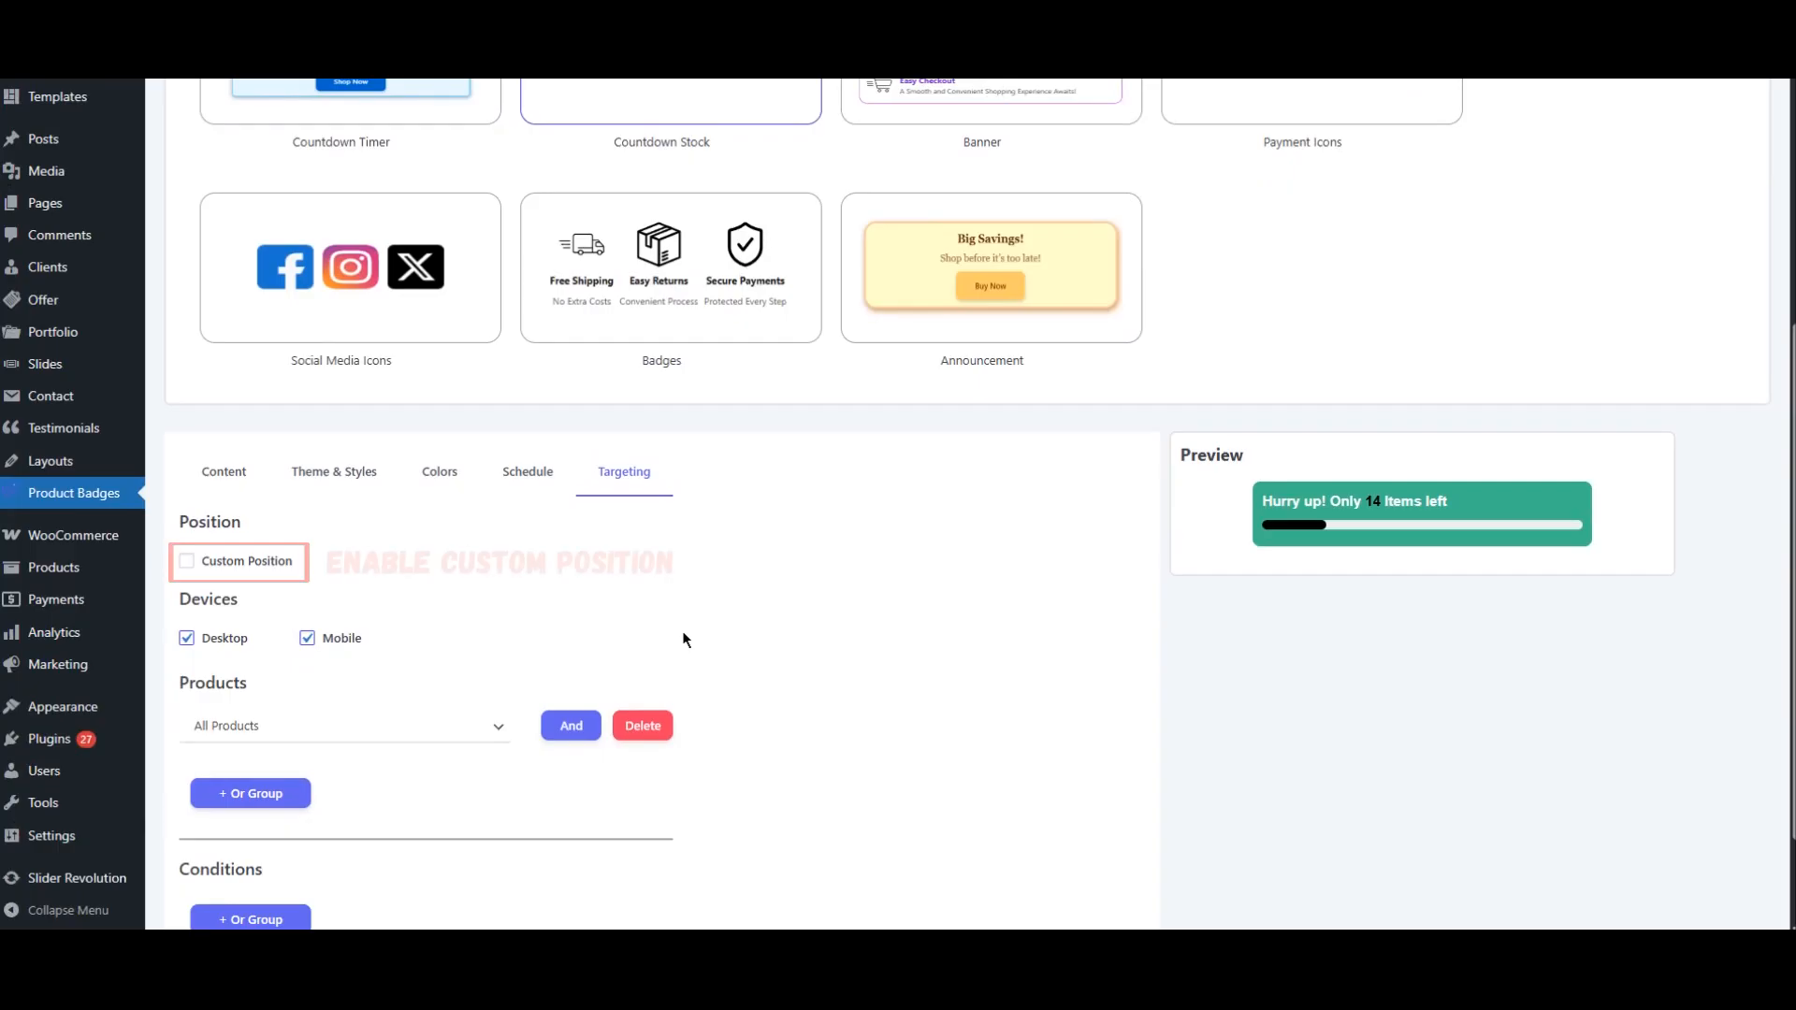
left_click(257, 567)
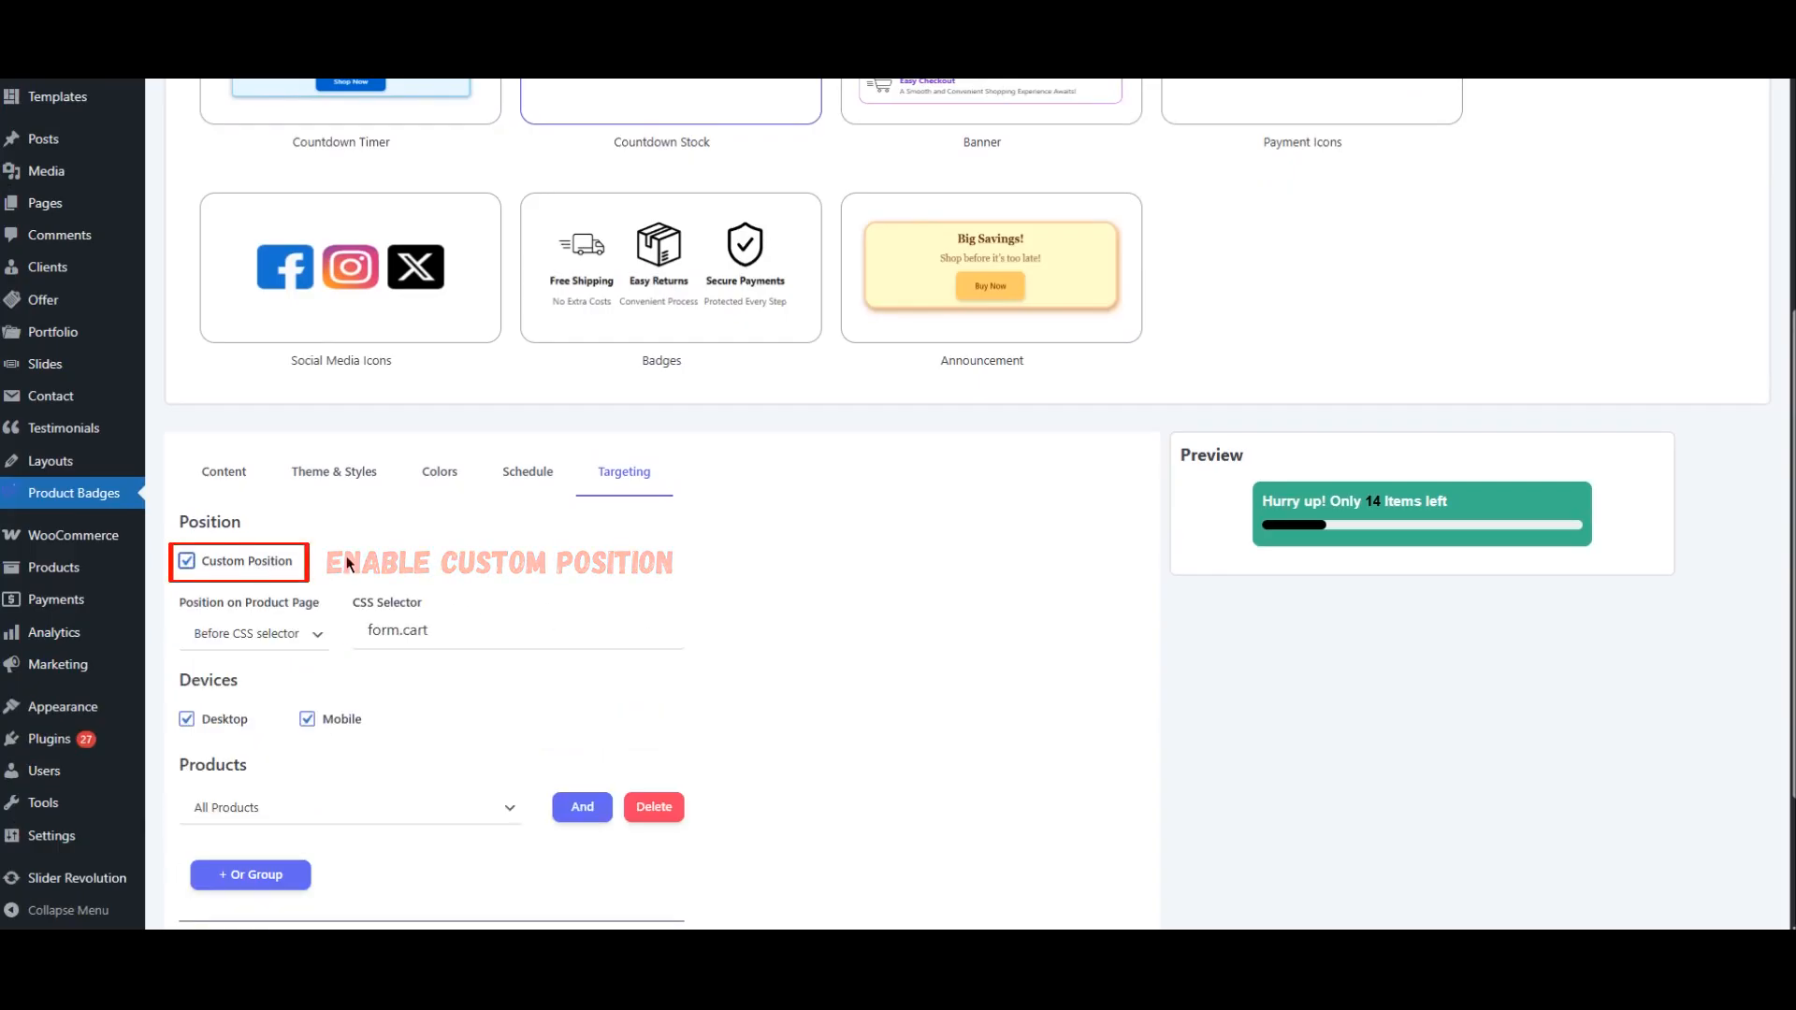
left_click(260, 636)
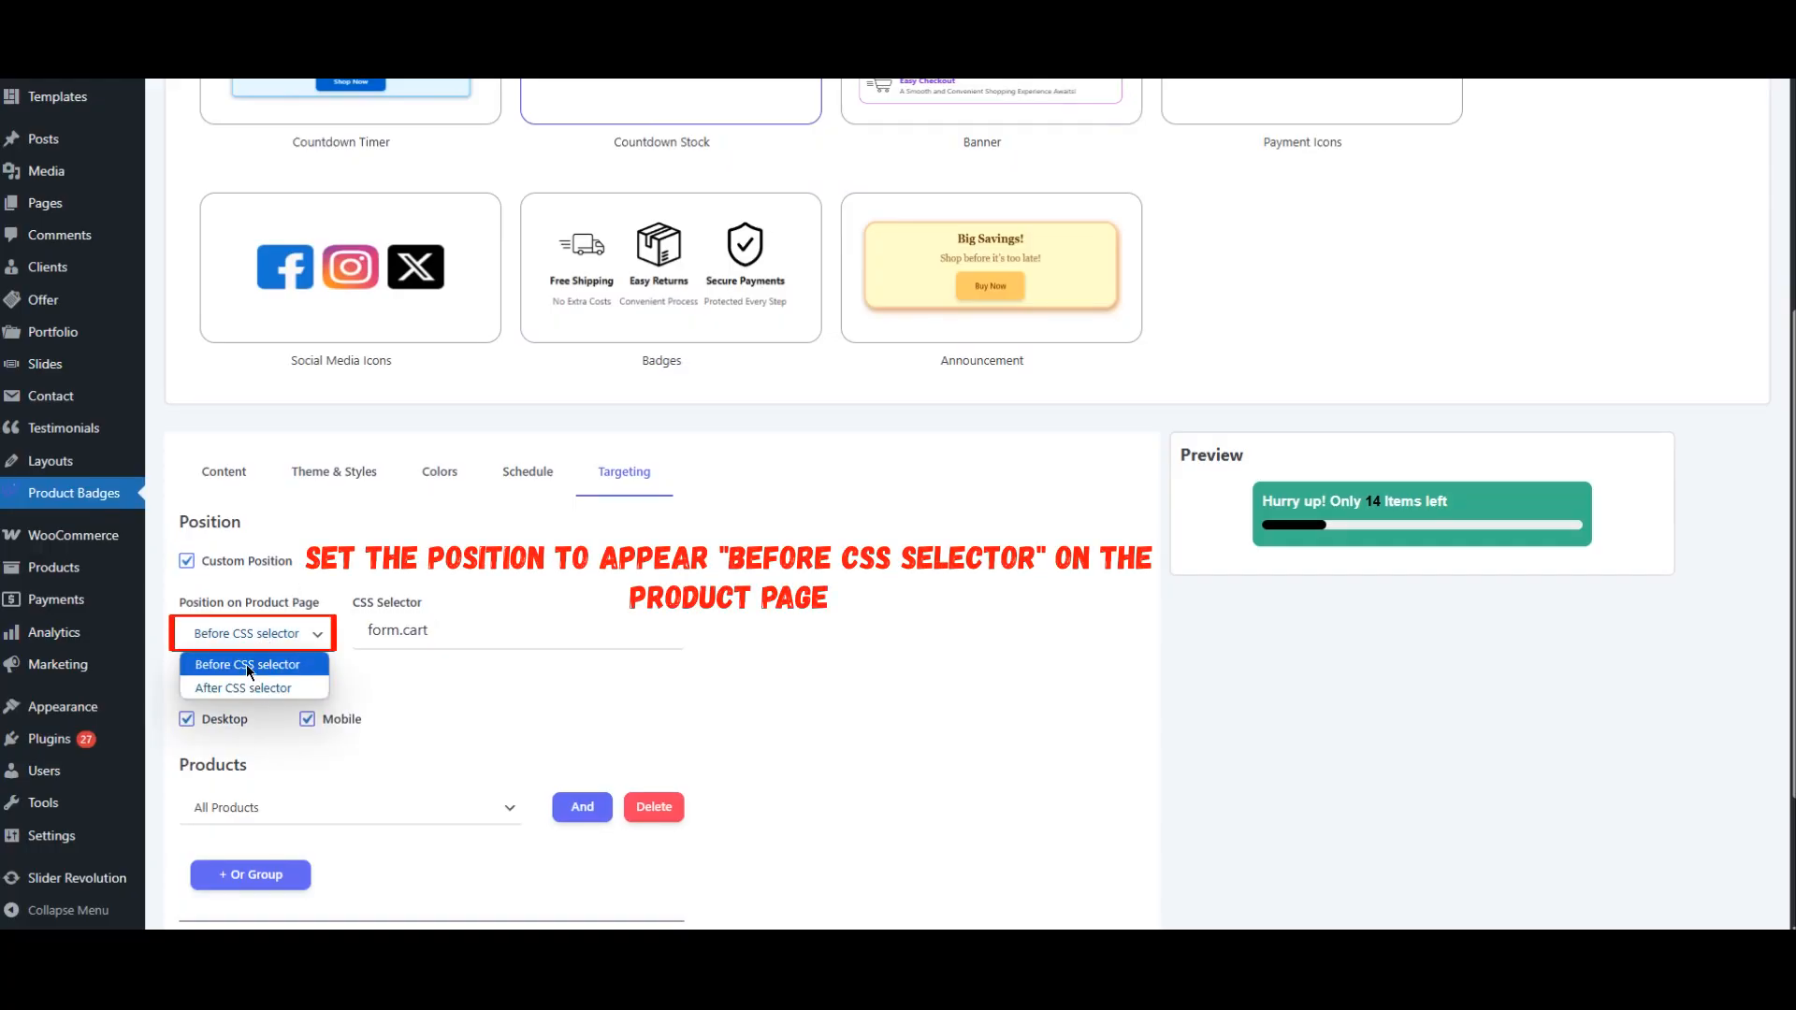
left_click(245, 664)
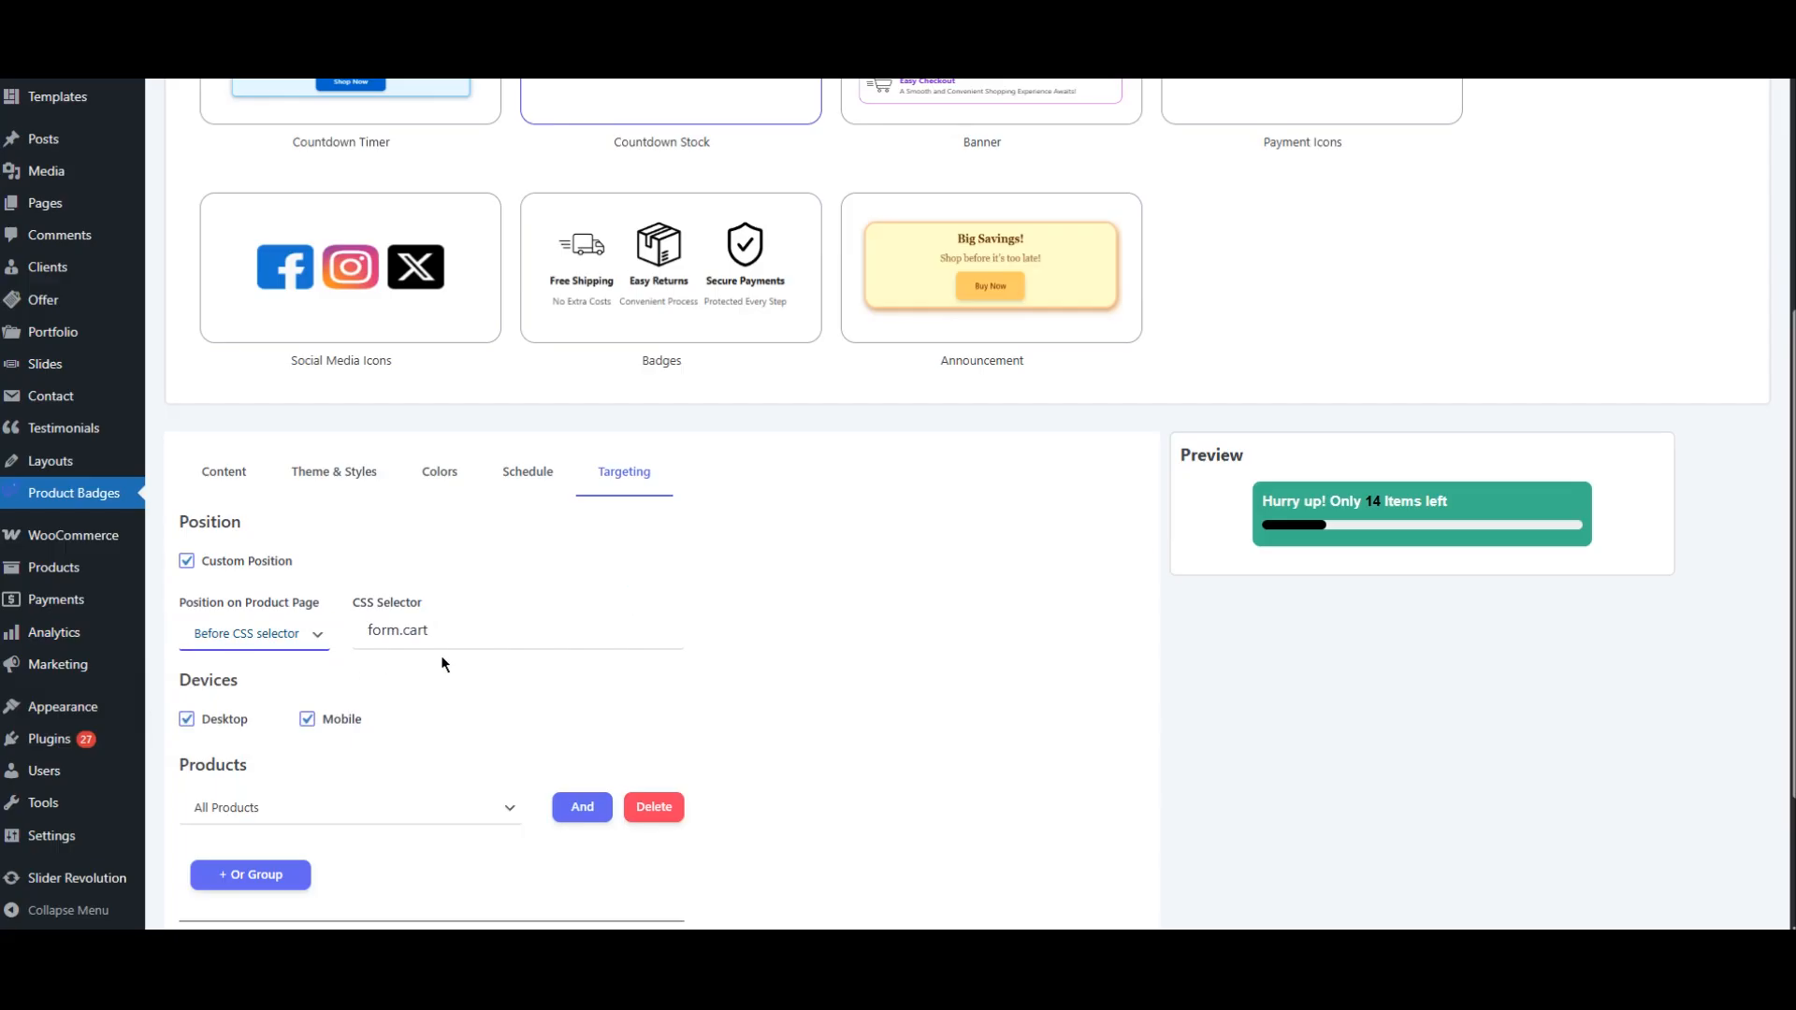
Save the embed and open the Elegant shirt product page in the storefront.
scroll(440, 654, "down", 1)
scroll(441, 657, "up", 4)
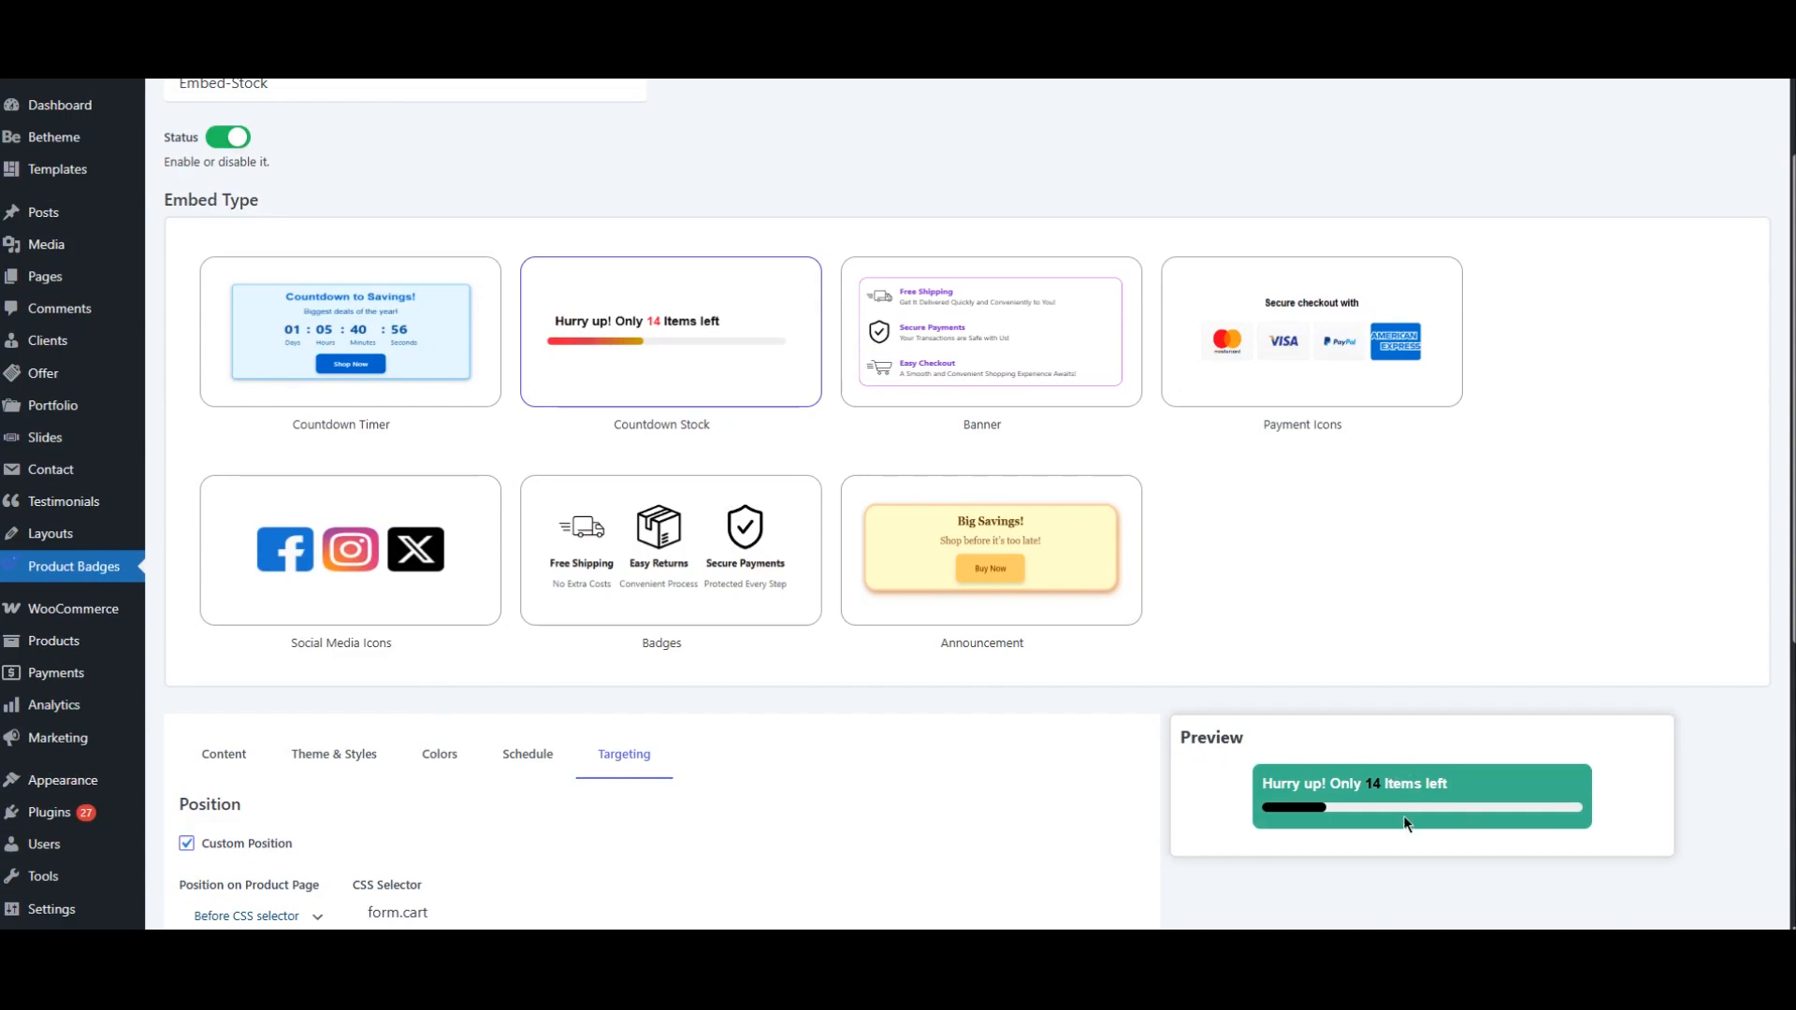
scroll(515, 759, "up", 2)
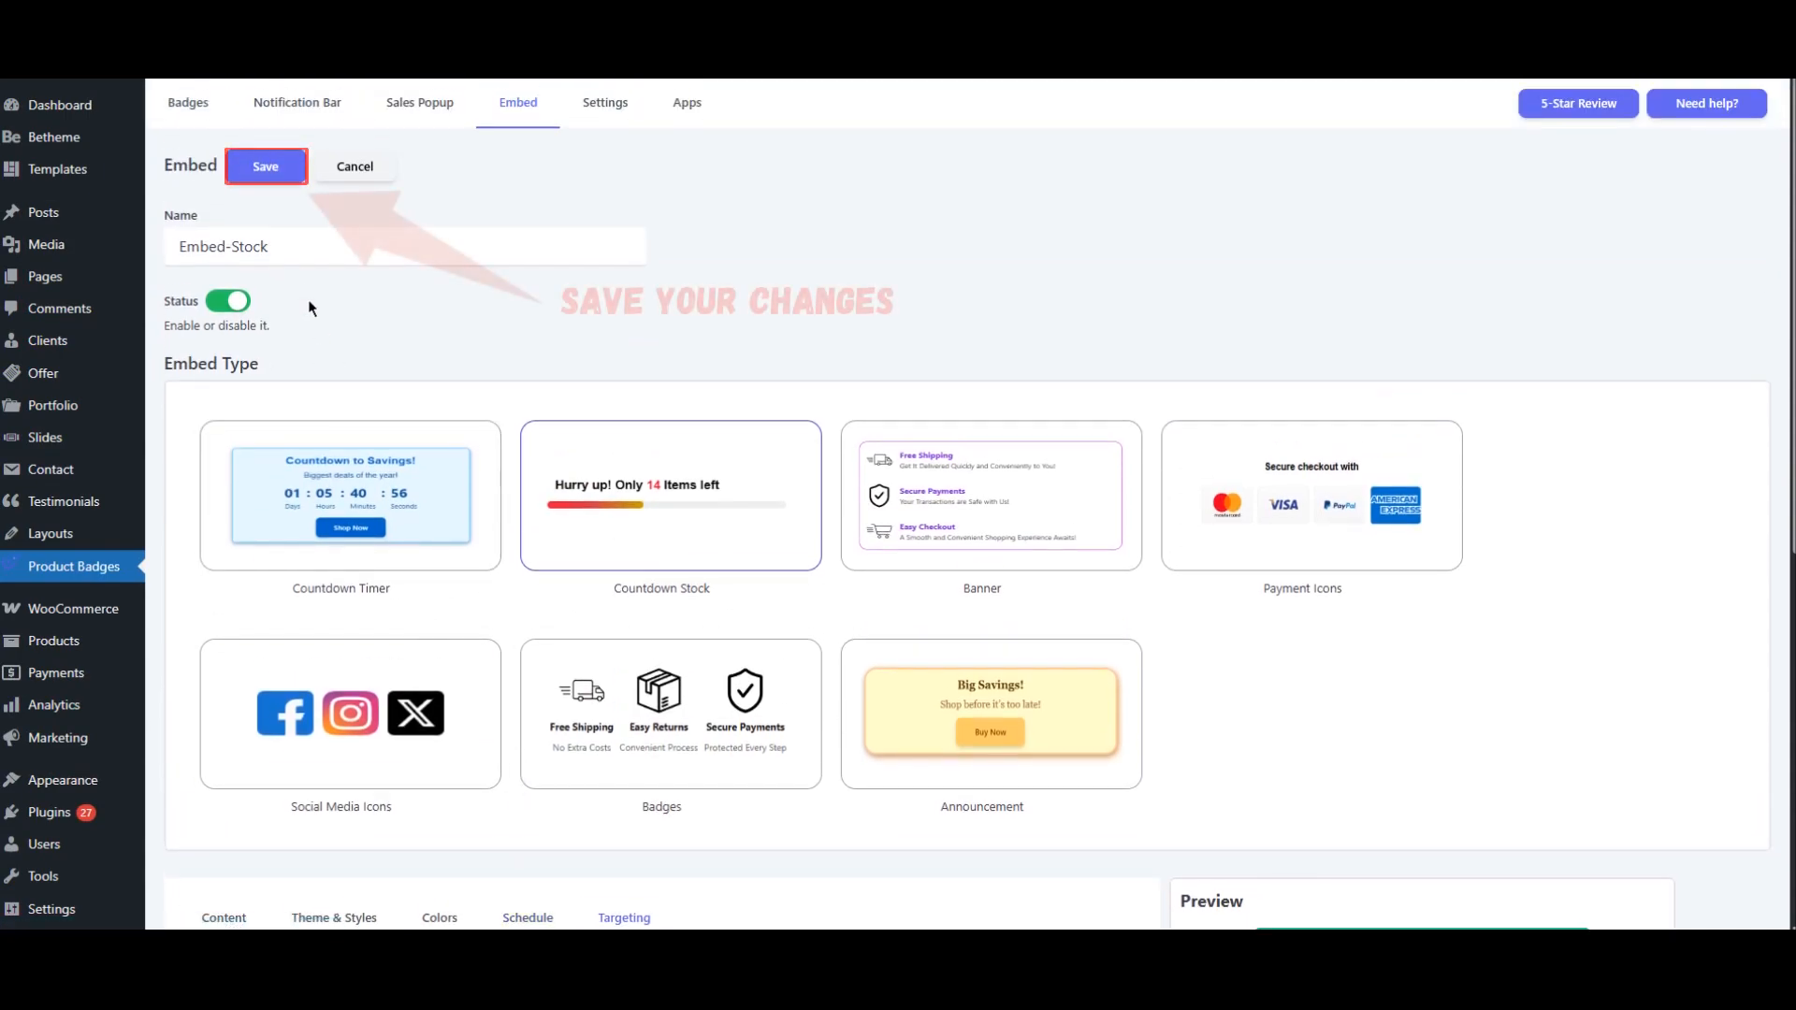
left_click(275, 176)
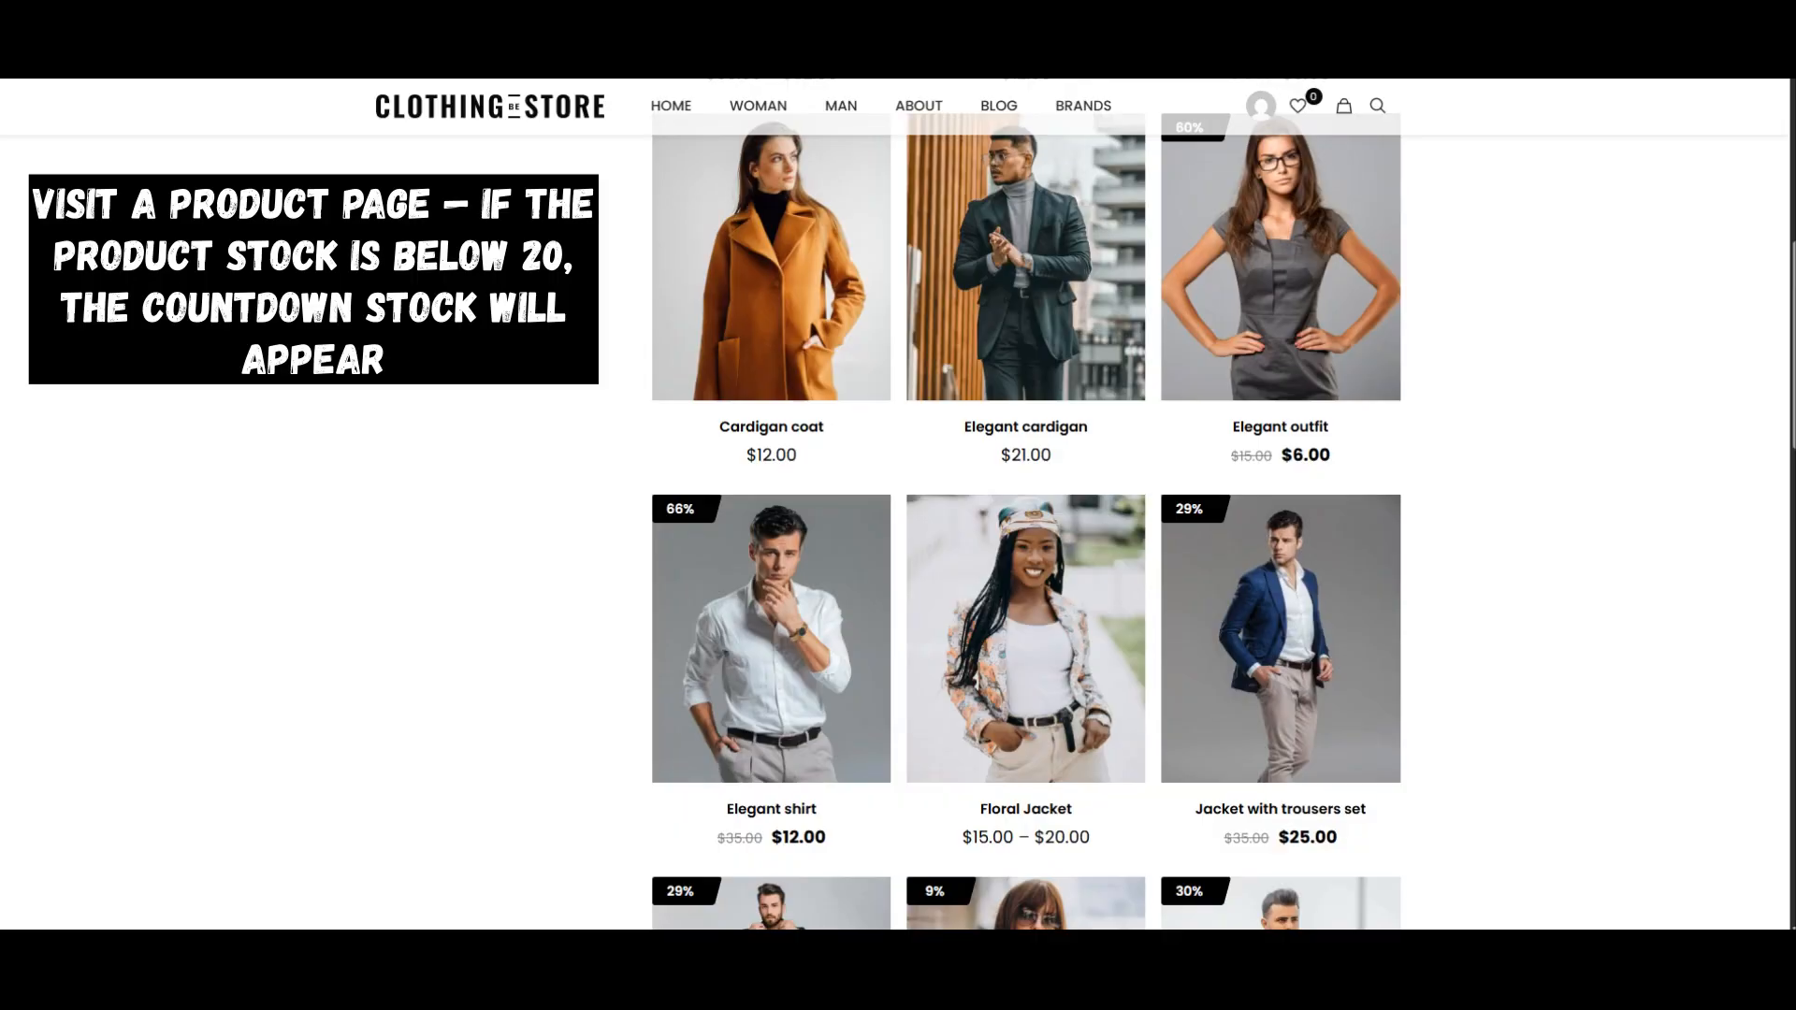
left_click(754, 640)
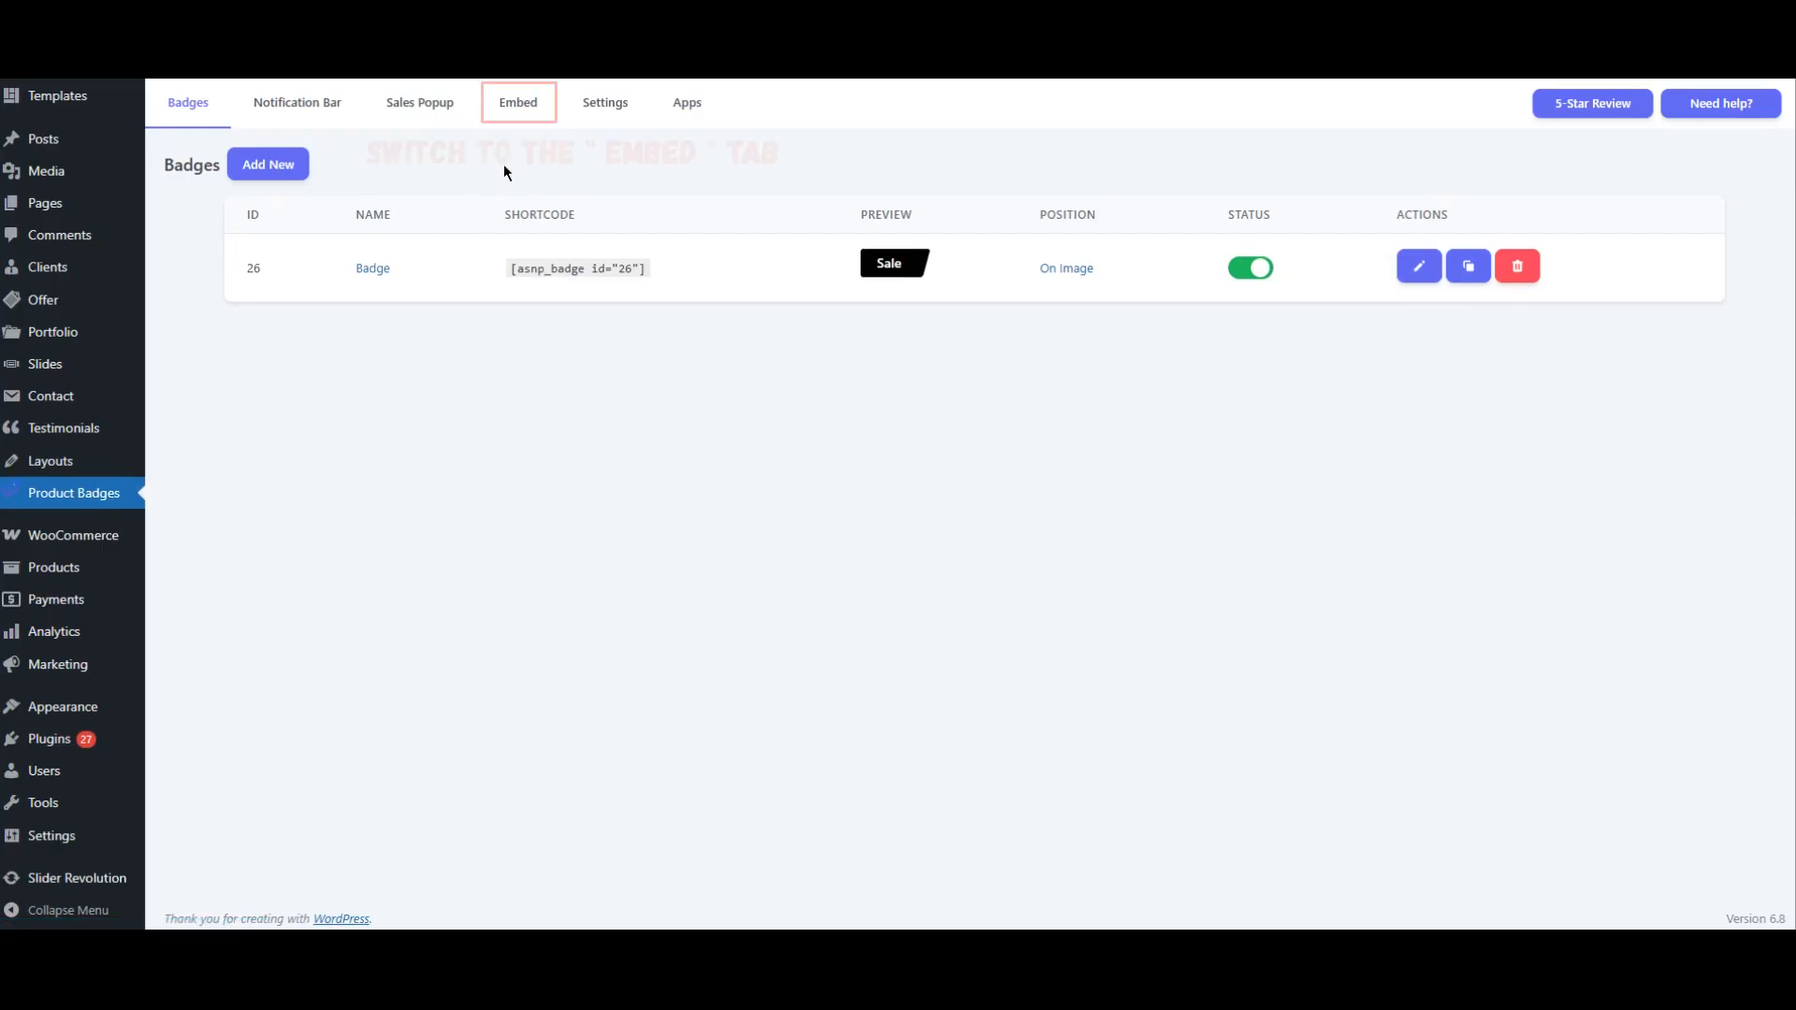
Disable the existing Embed-Stock embed in the list of embeds.
left_click(520, 115)
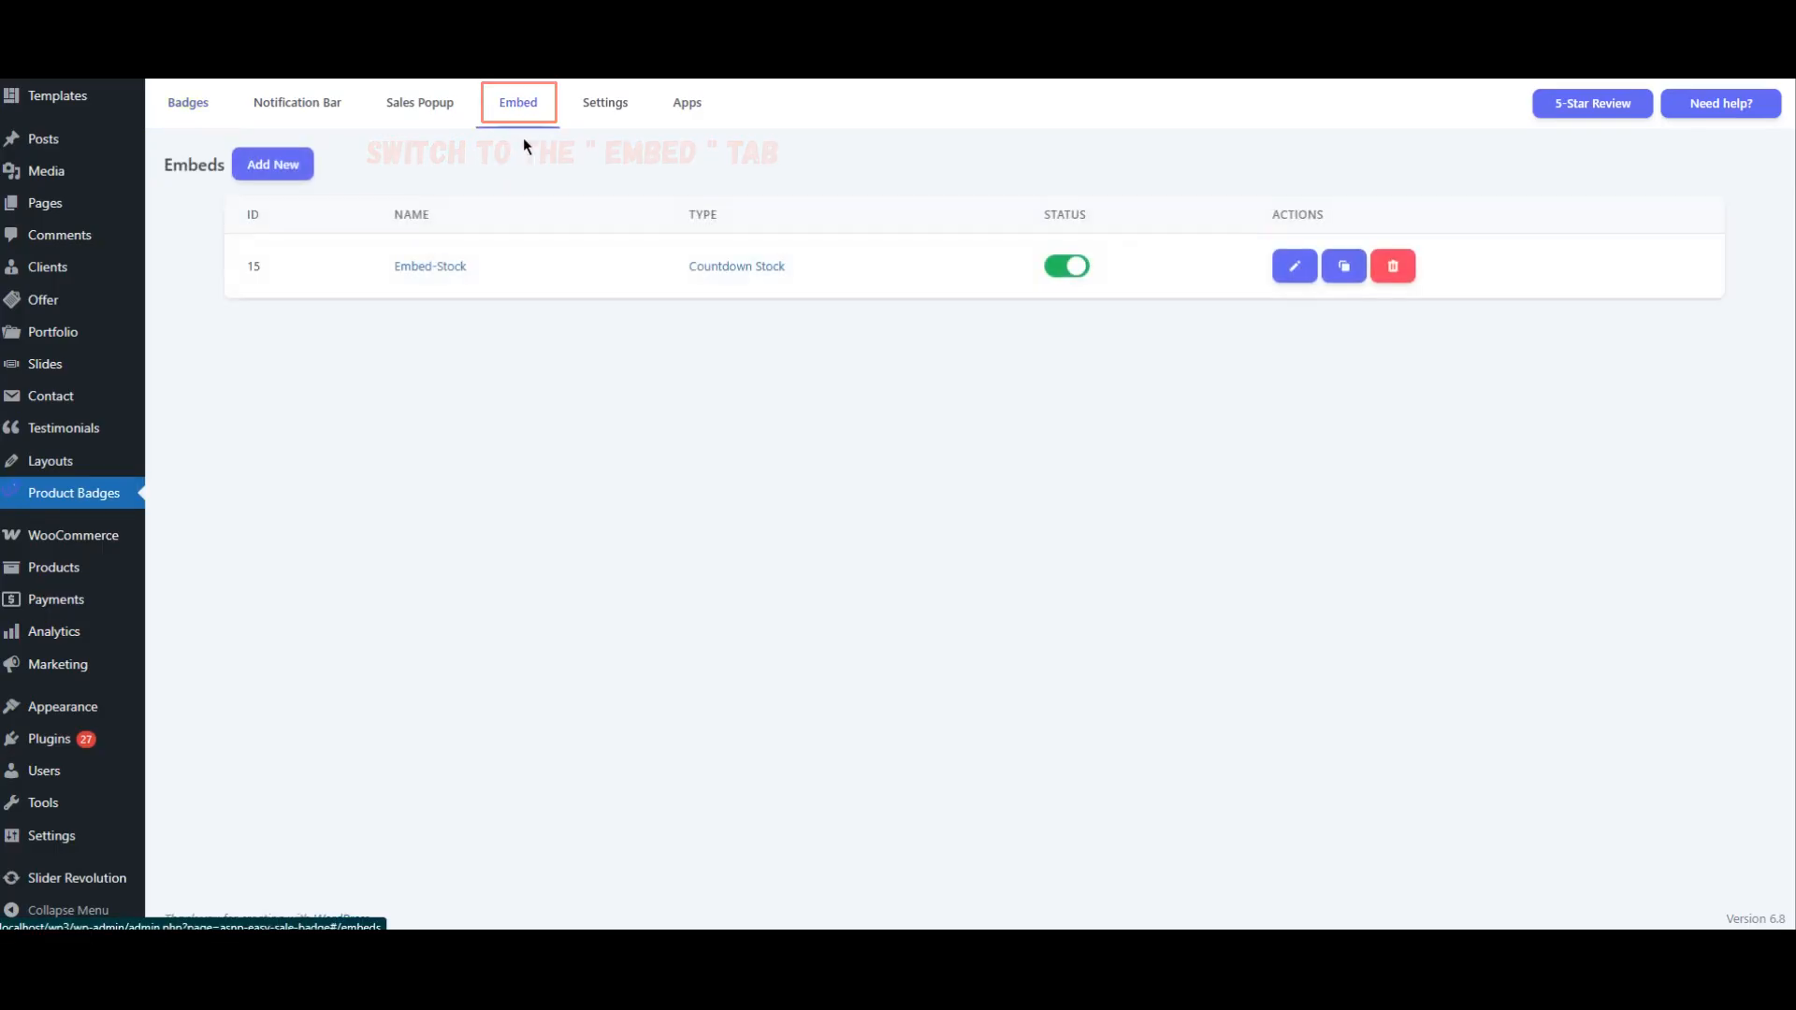
left_click(1066, 267)
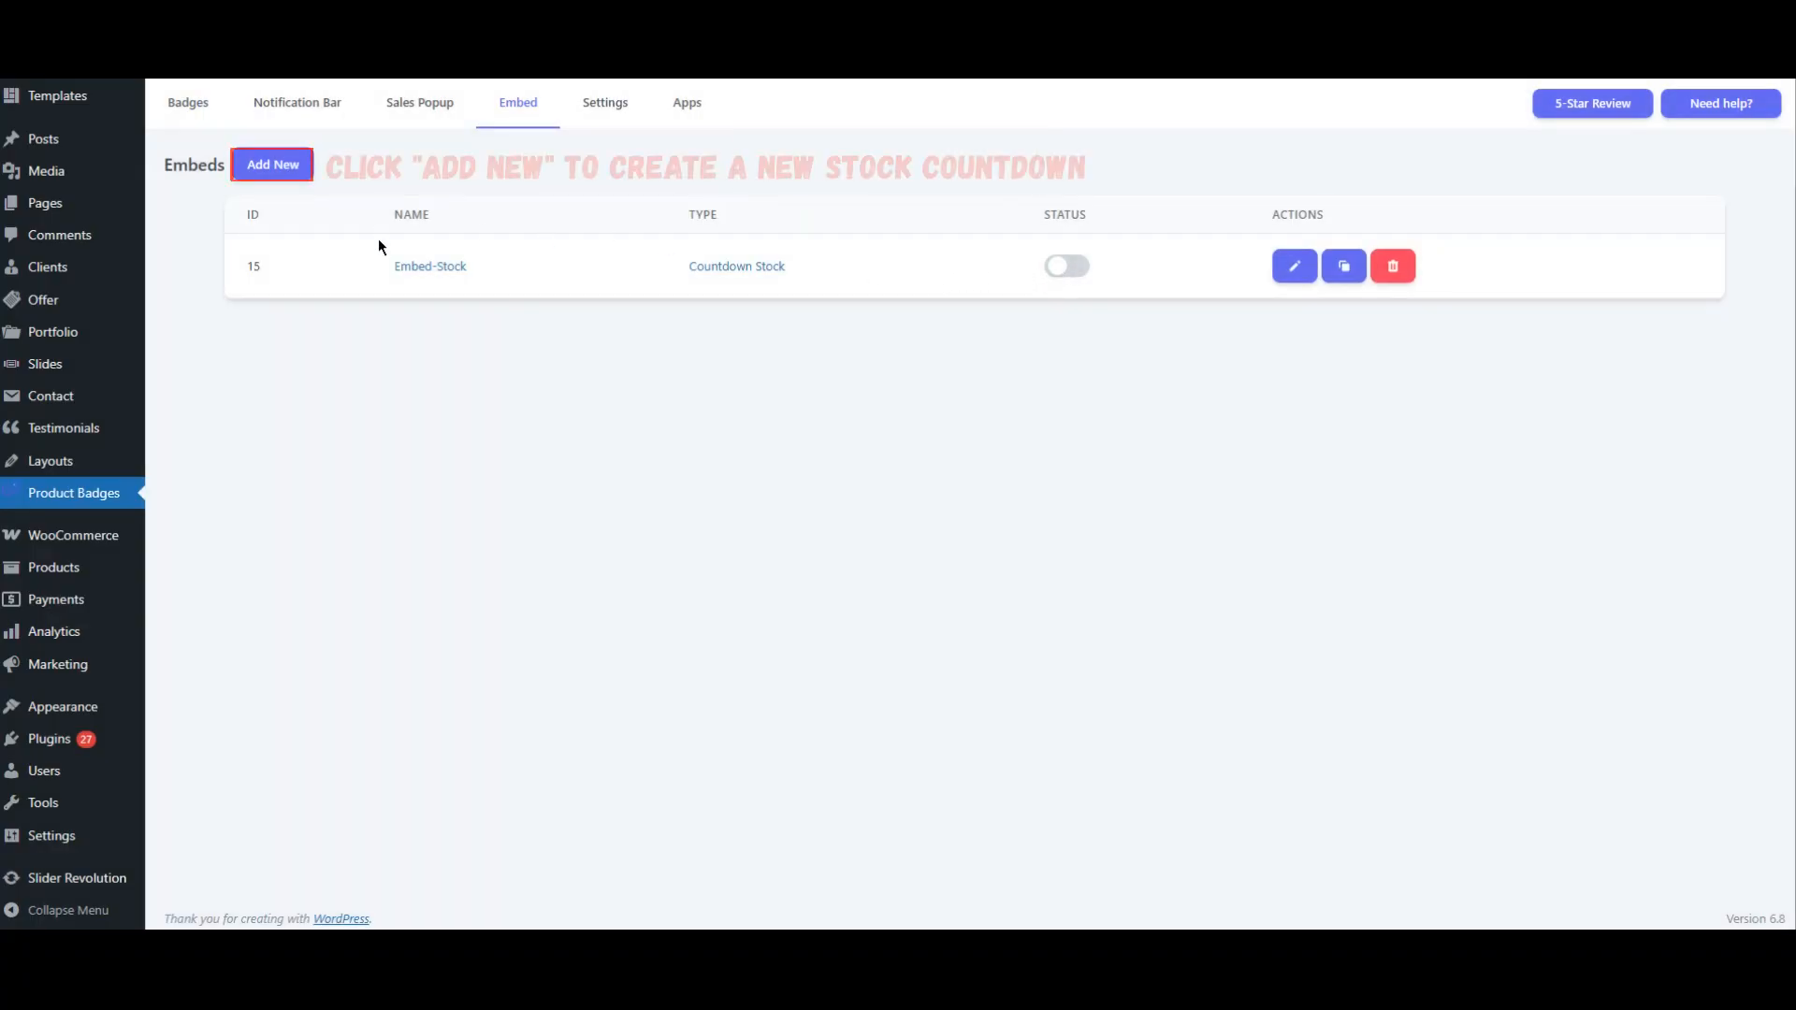
Create a new Countdown Stock embed named Embed-Stock-2 that shows when stock is less than 18.
left_click(274, 166)
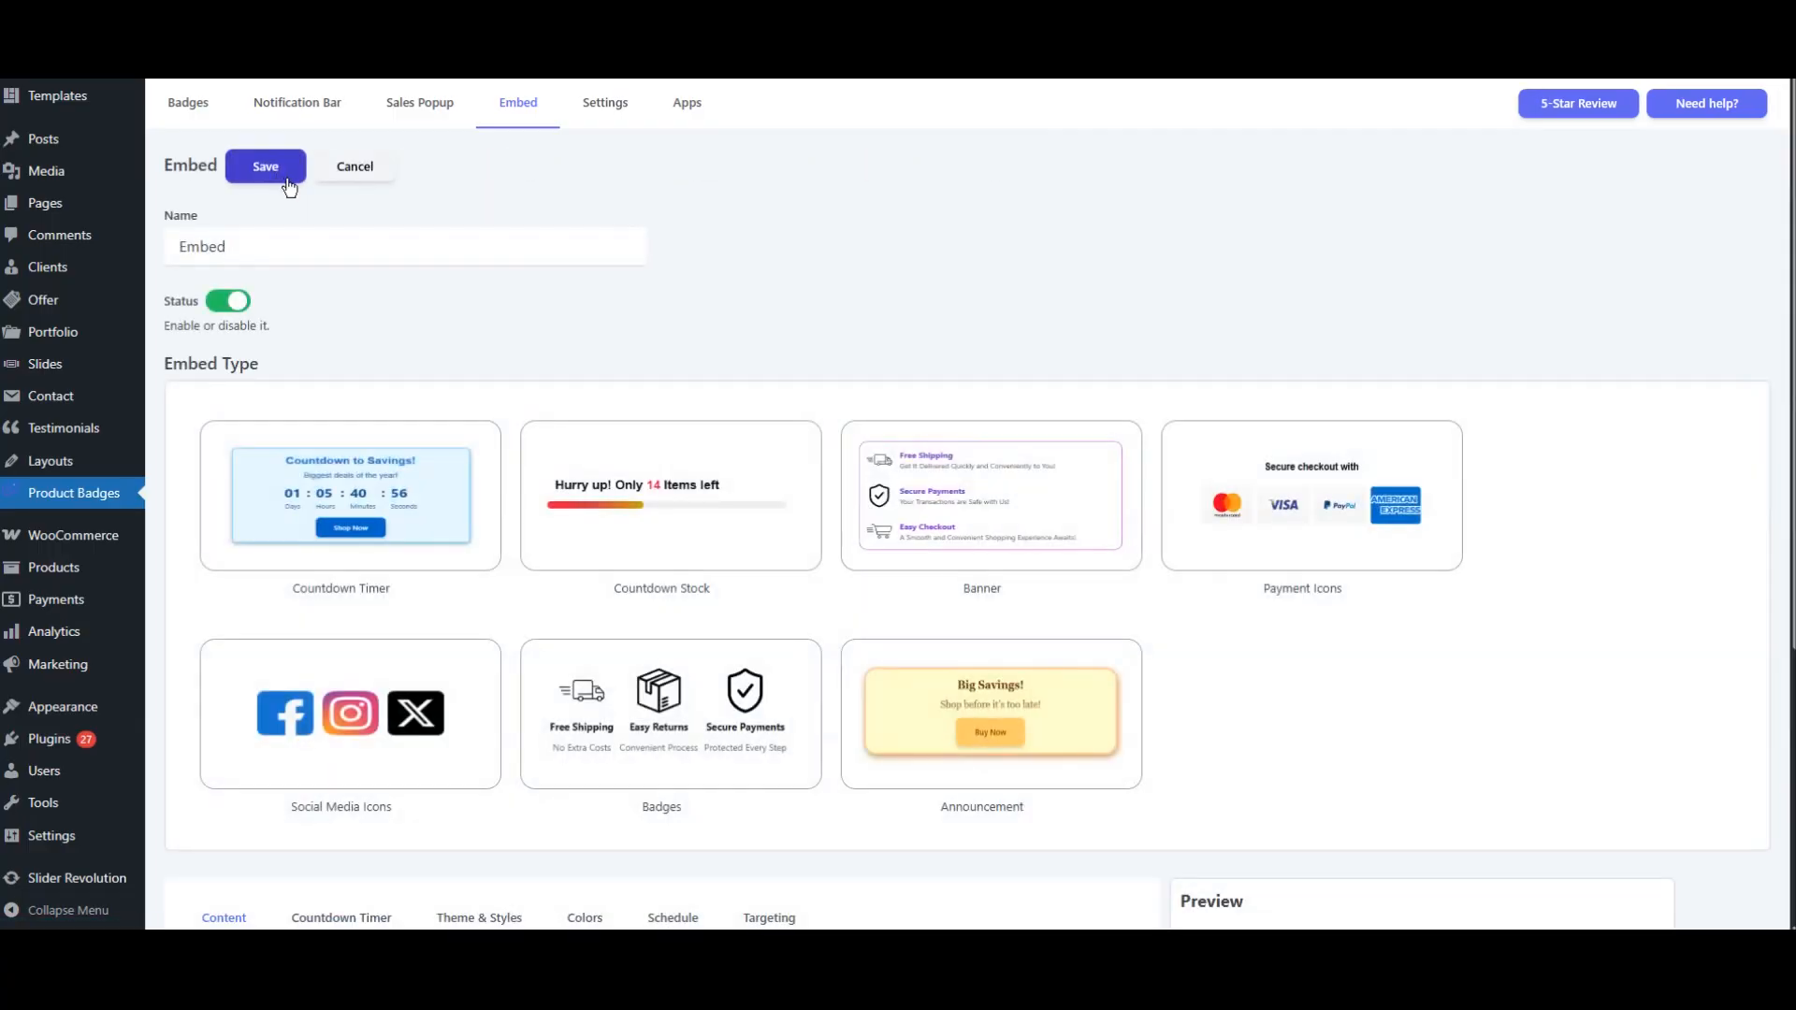
left_click(351, 234)
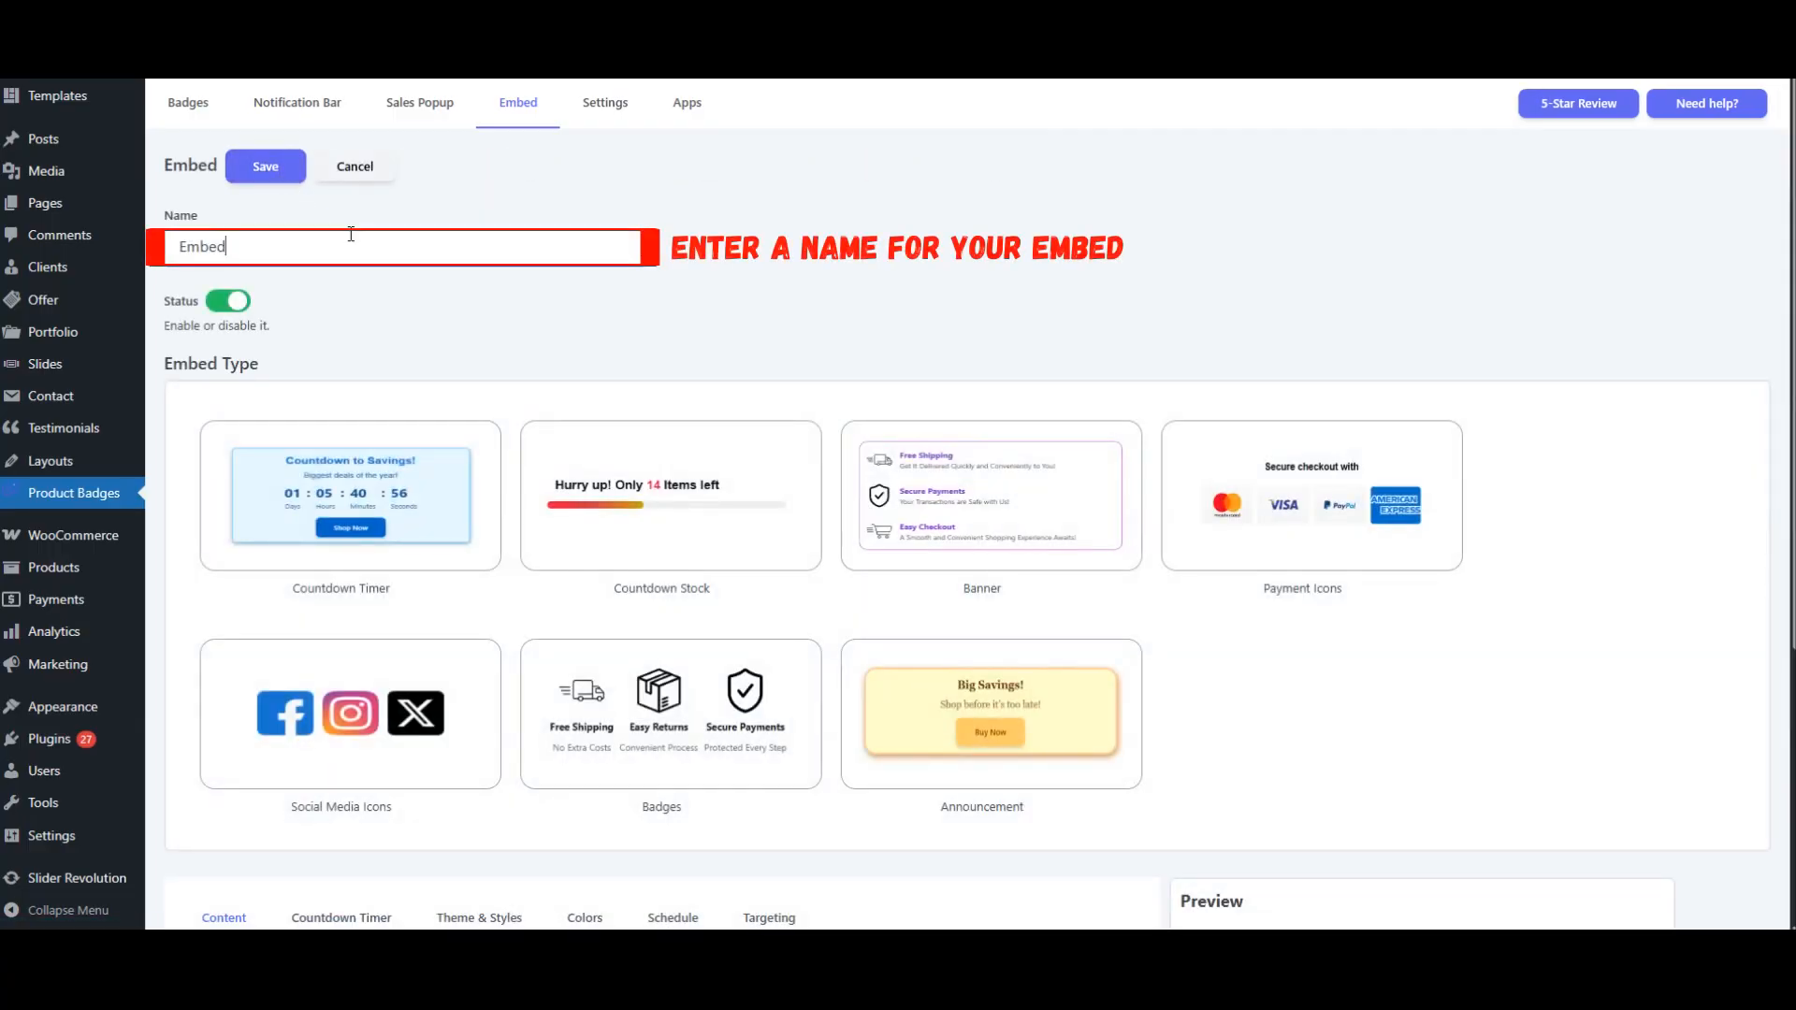
type("-Stock-2")
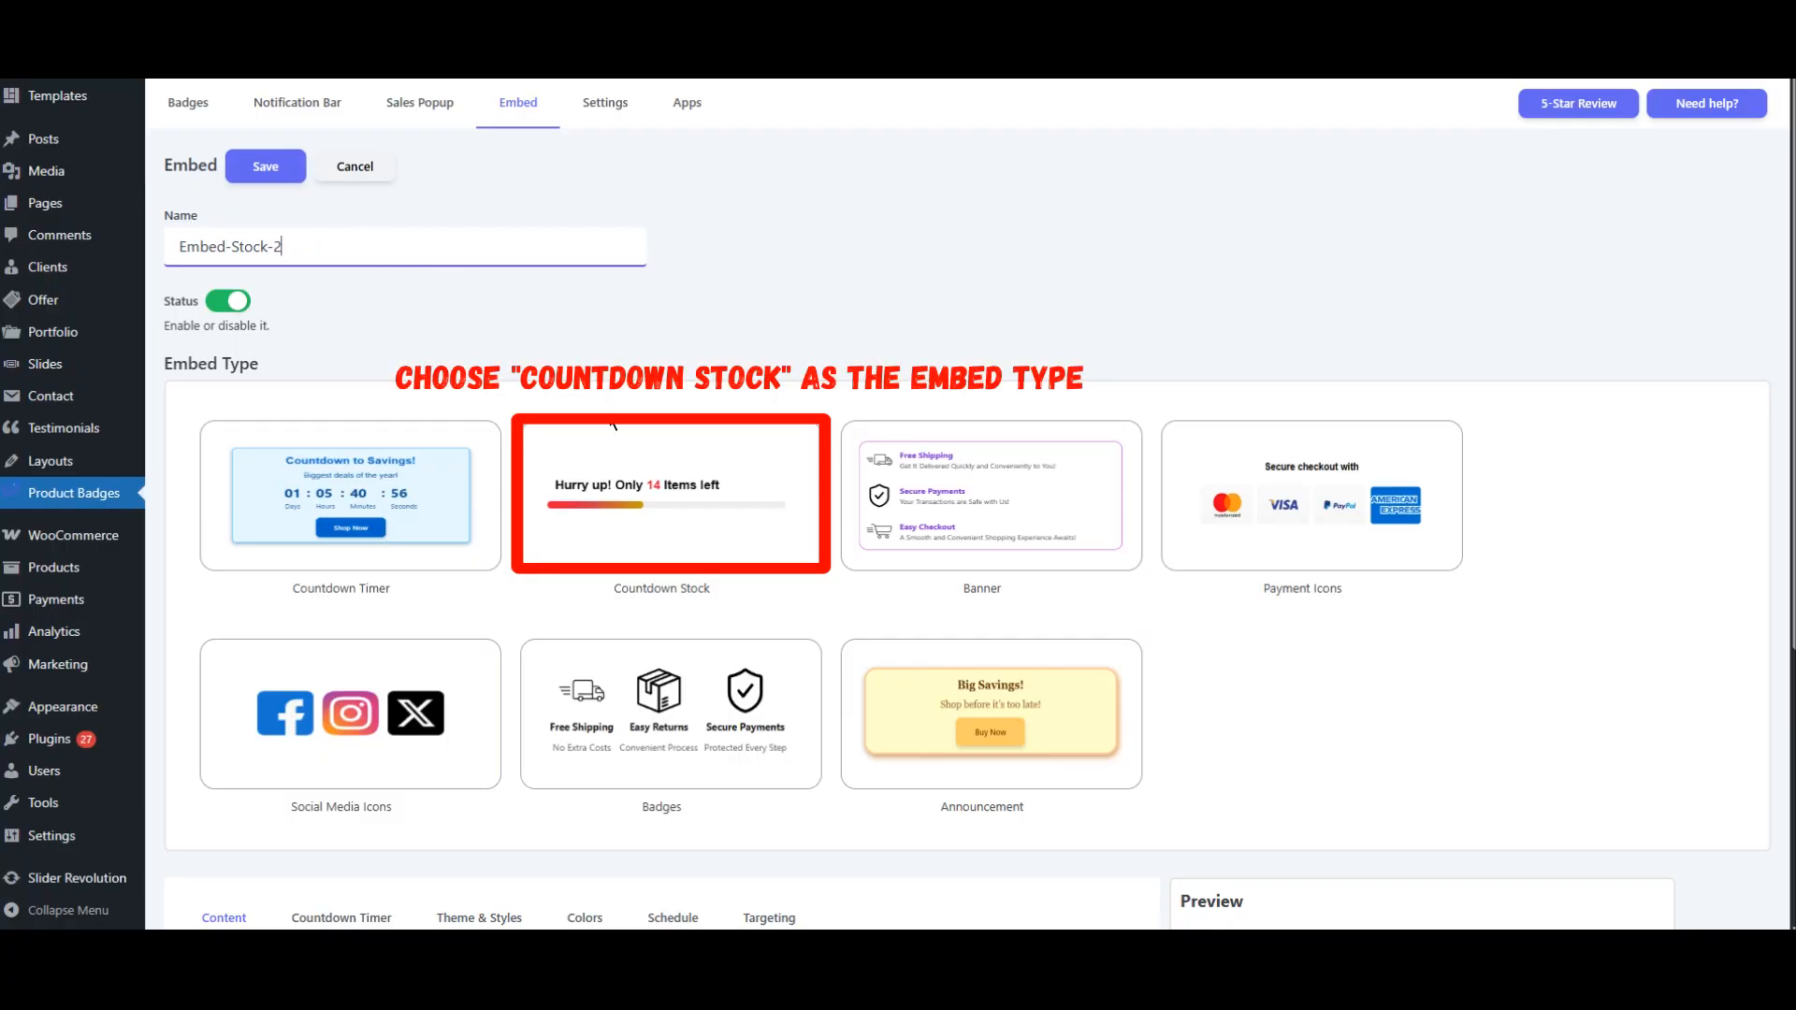
left_click(618, 516)
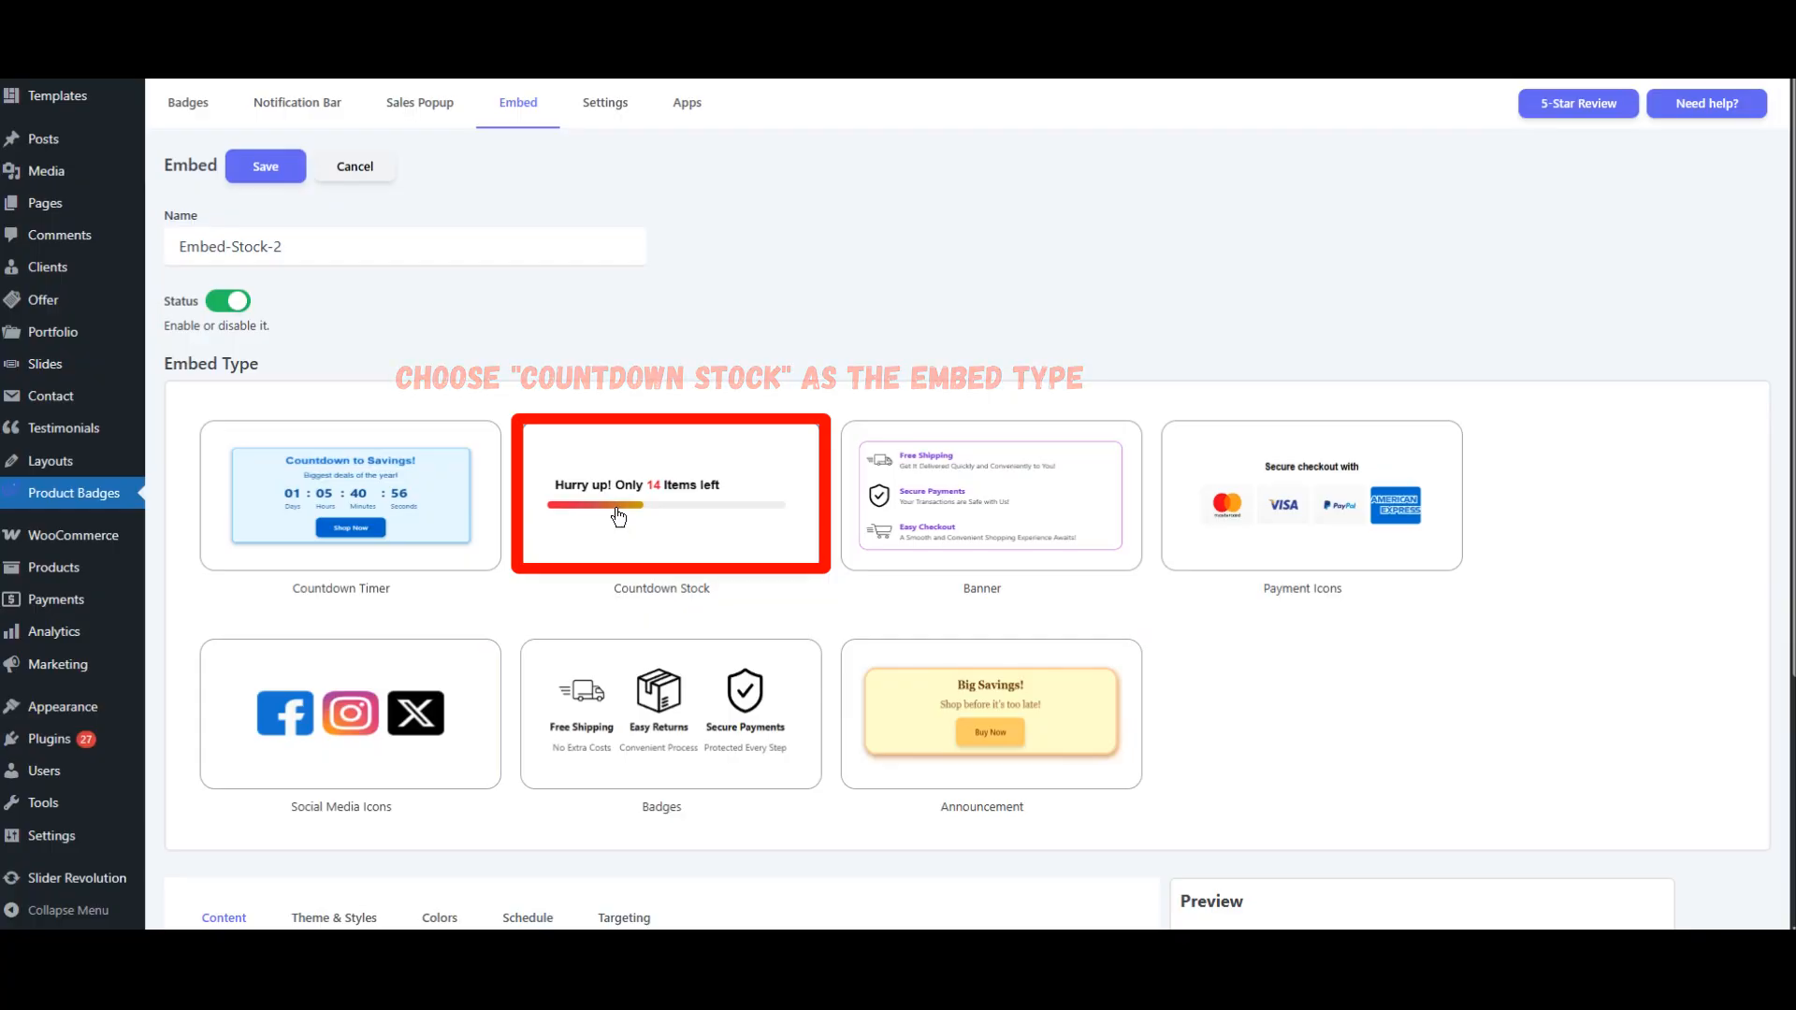
scroll(618, 517, "down", 4)
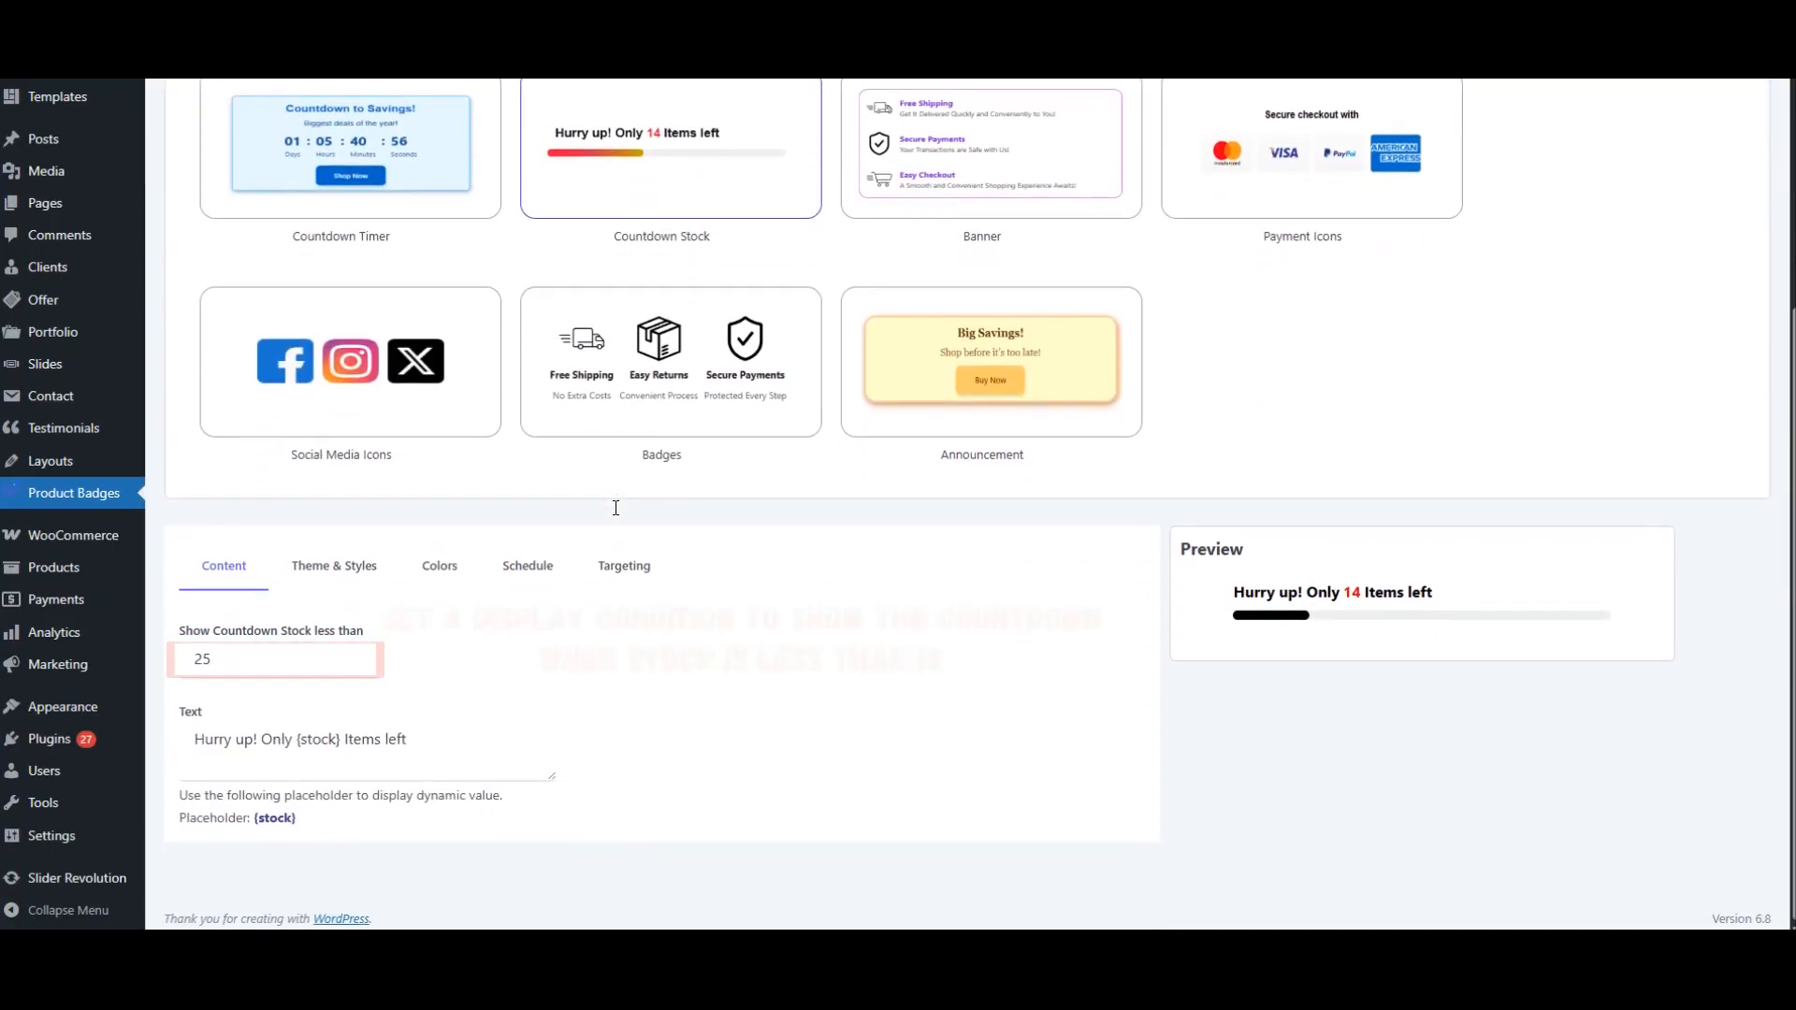
left_click(359, 668)
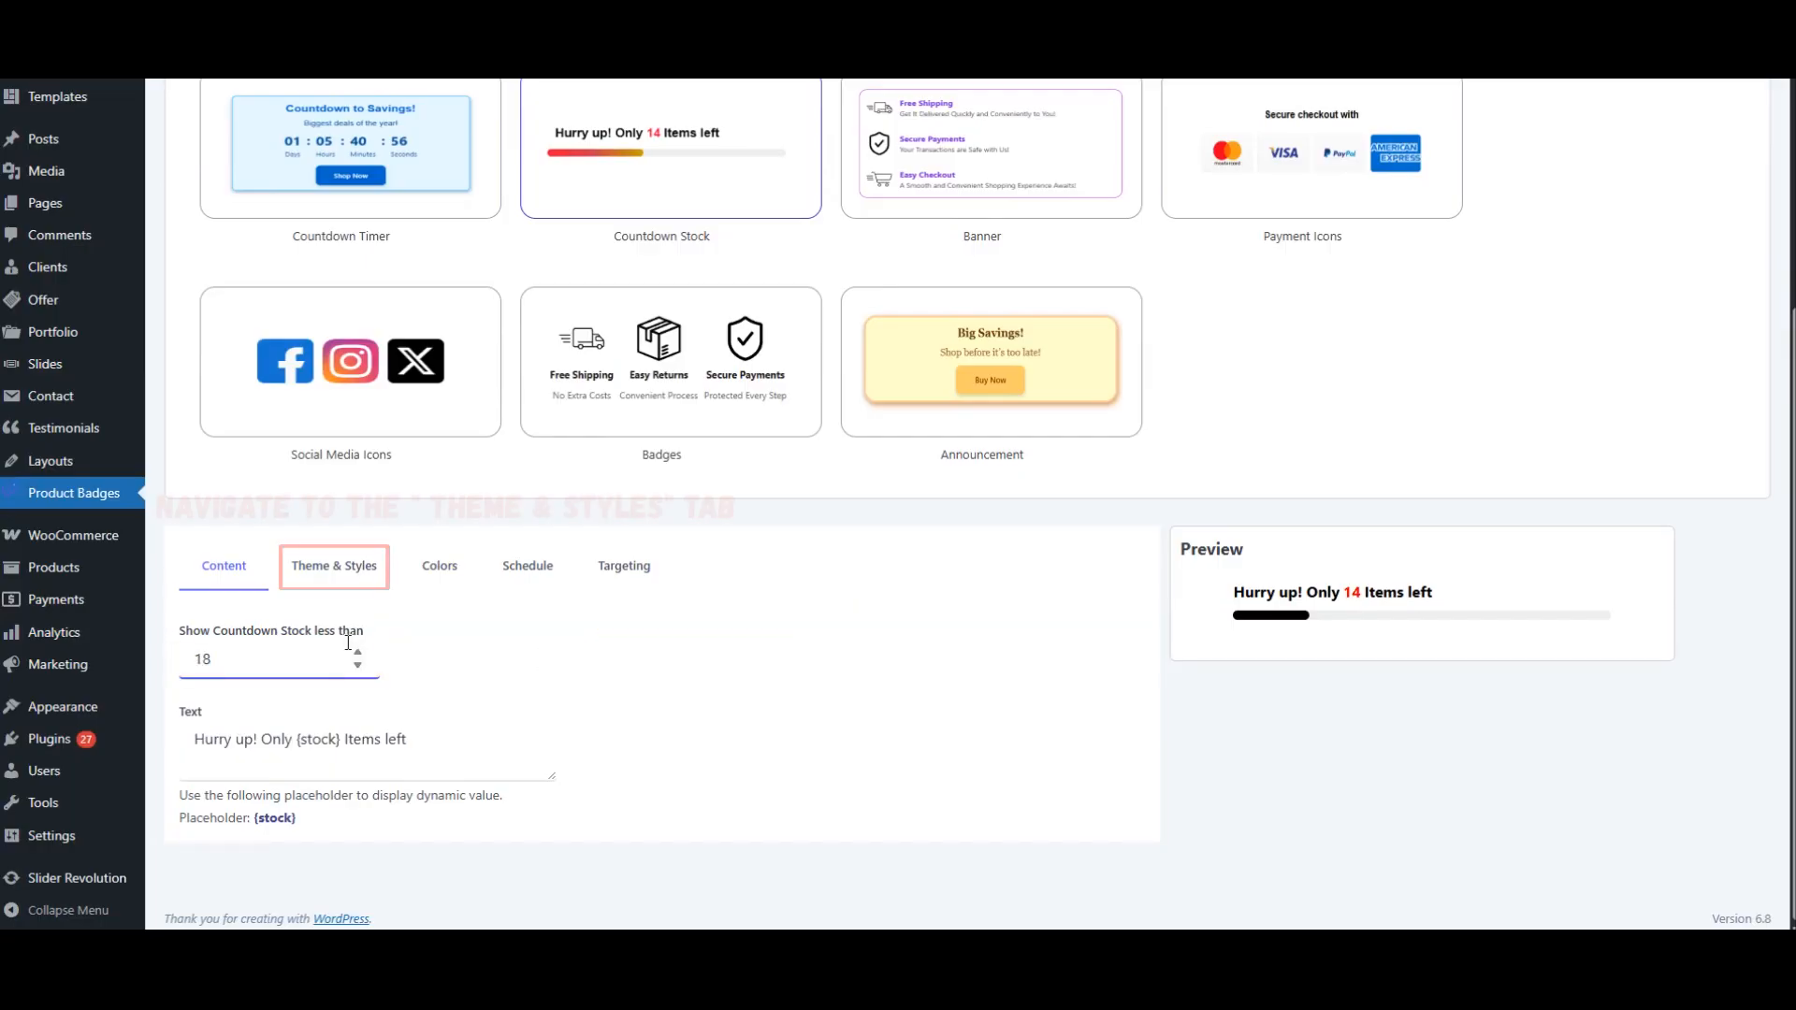
Set the new embed's countdown stock style to Circle and its font to Open Sans.
left_click(337, 572)
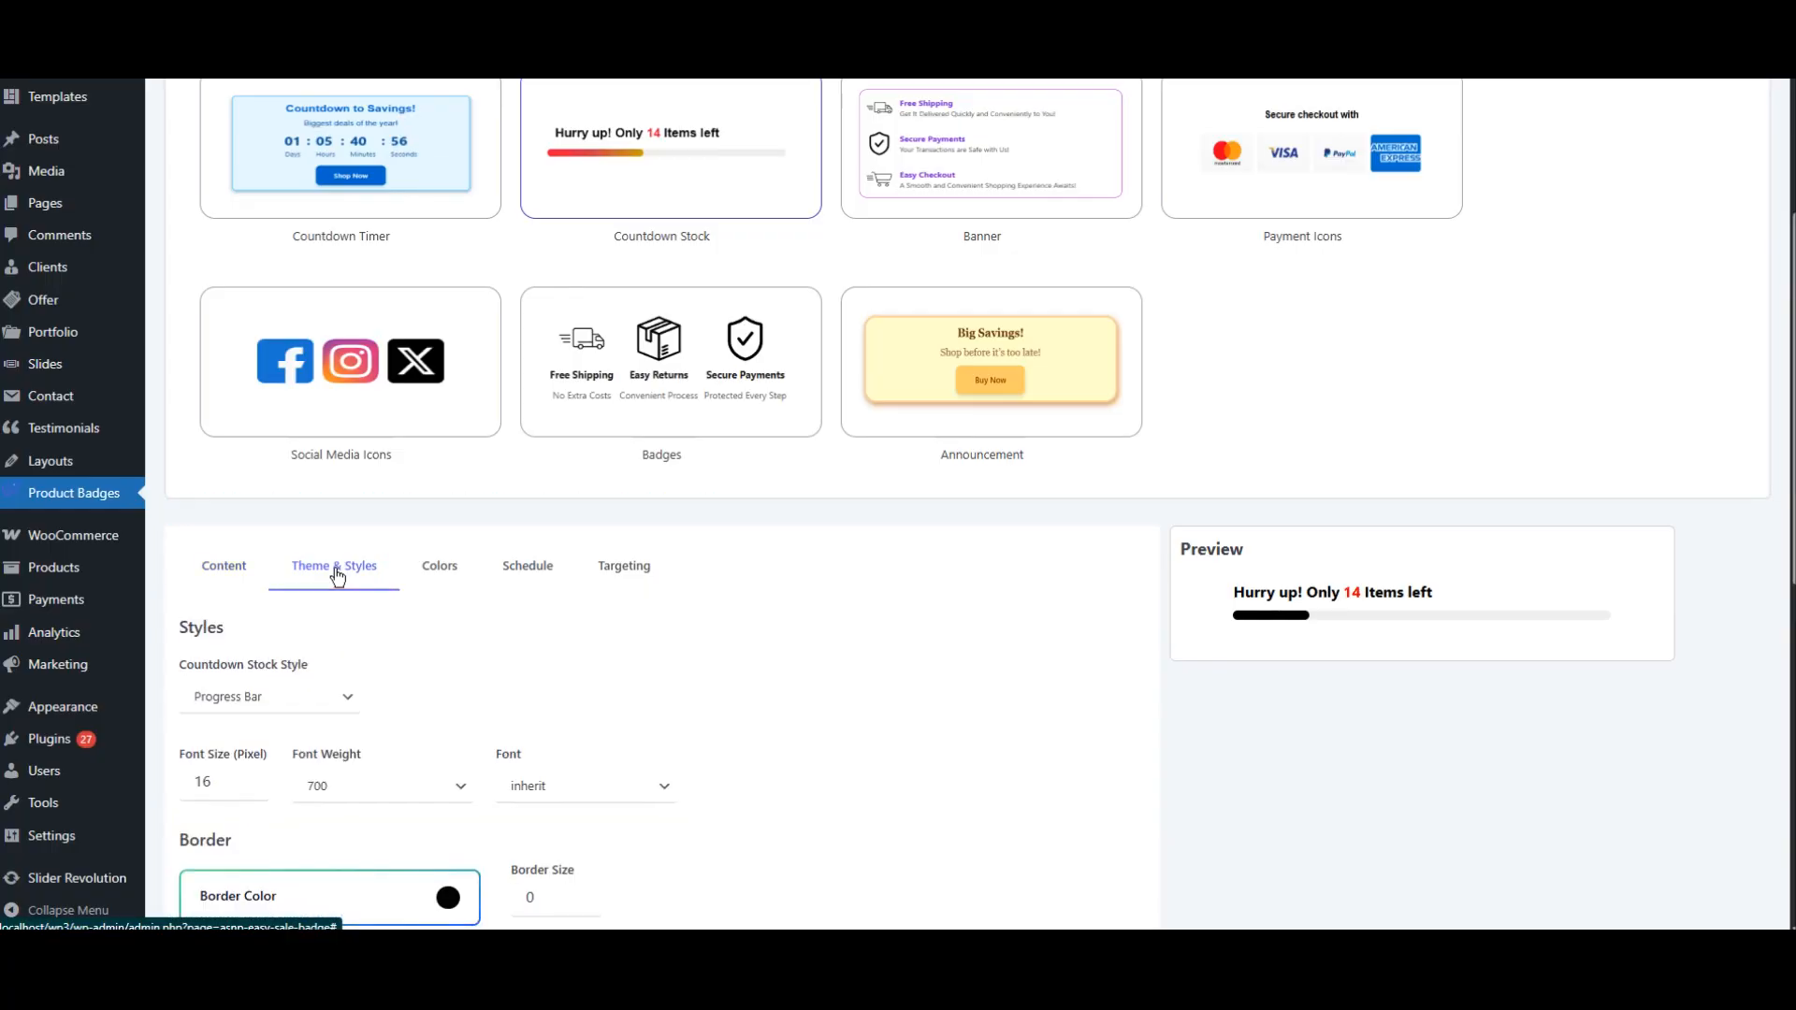
scroll(337, 571, "down", 3)
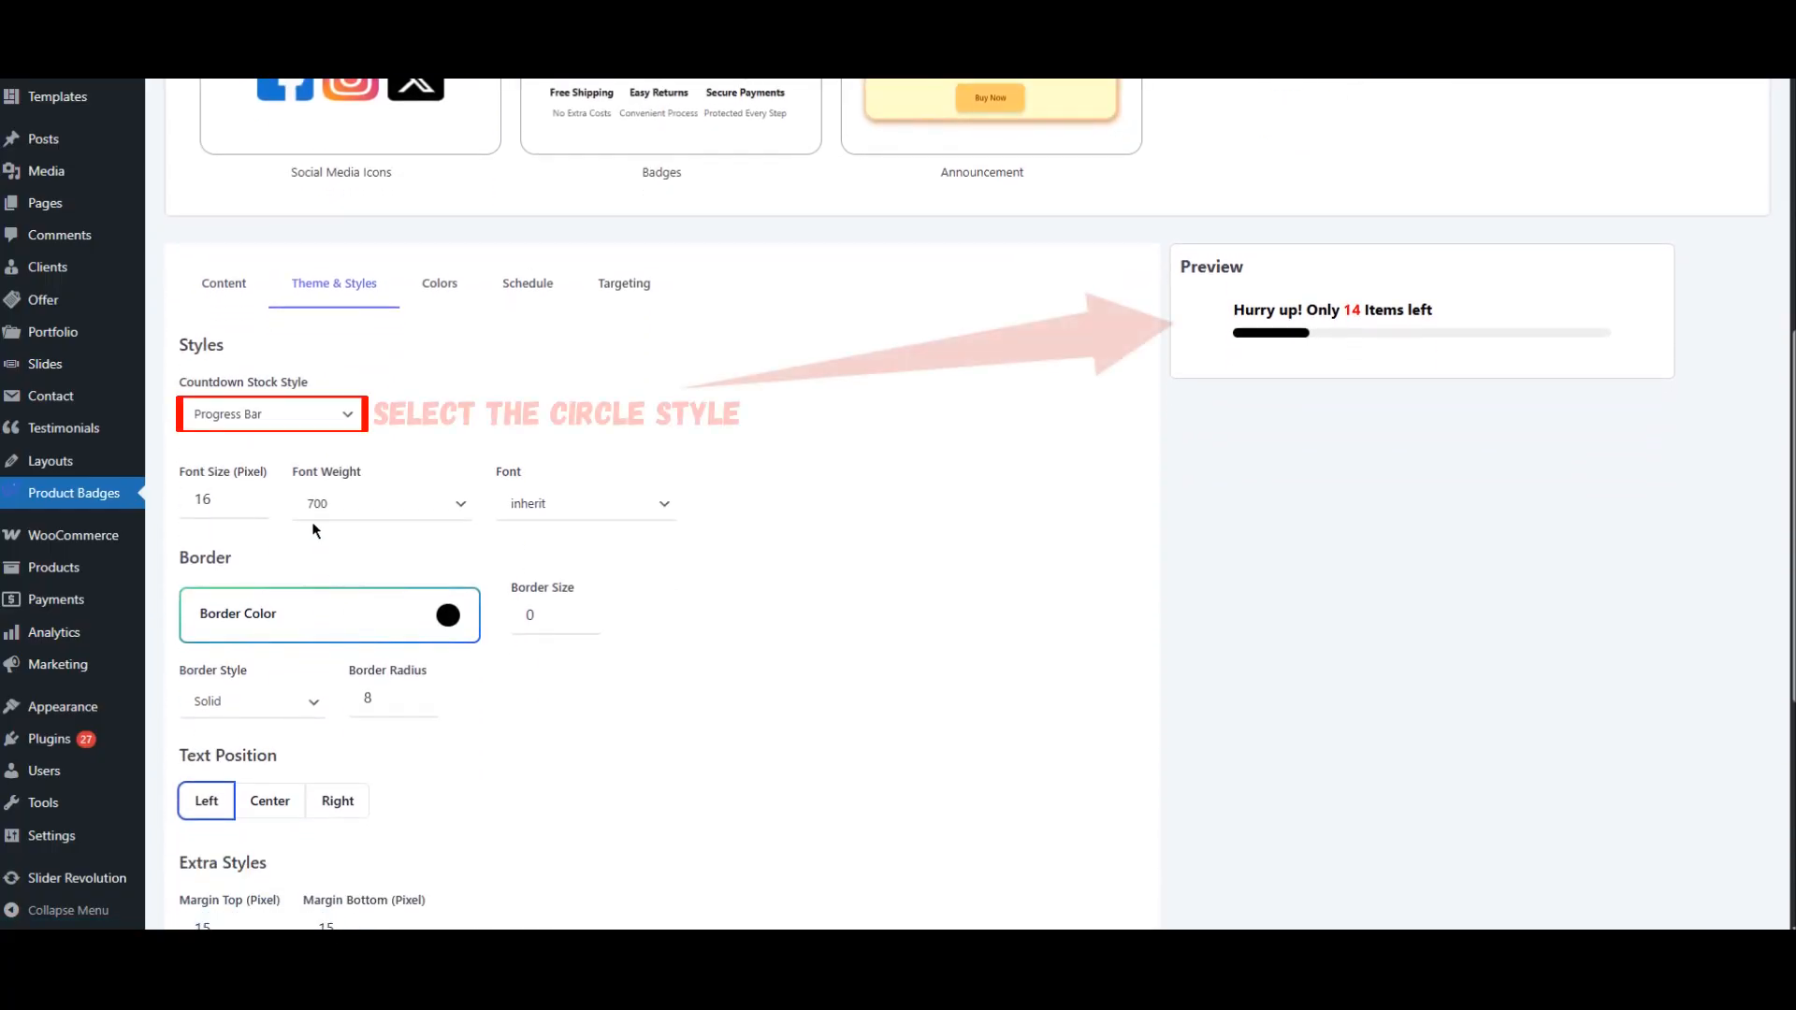
left_click(258, 419)
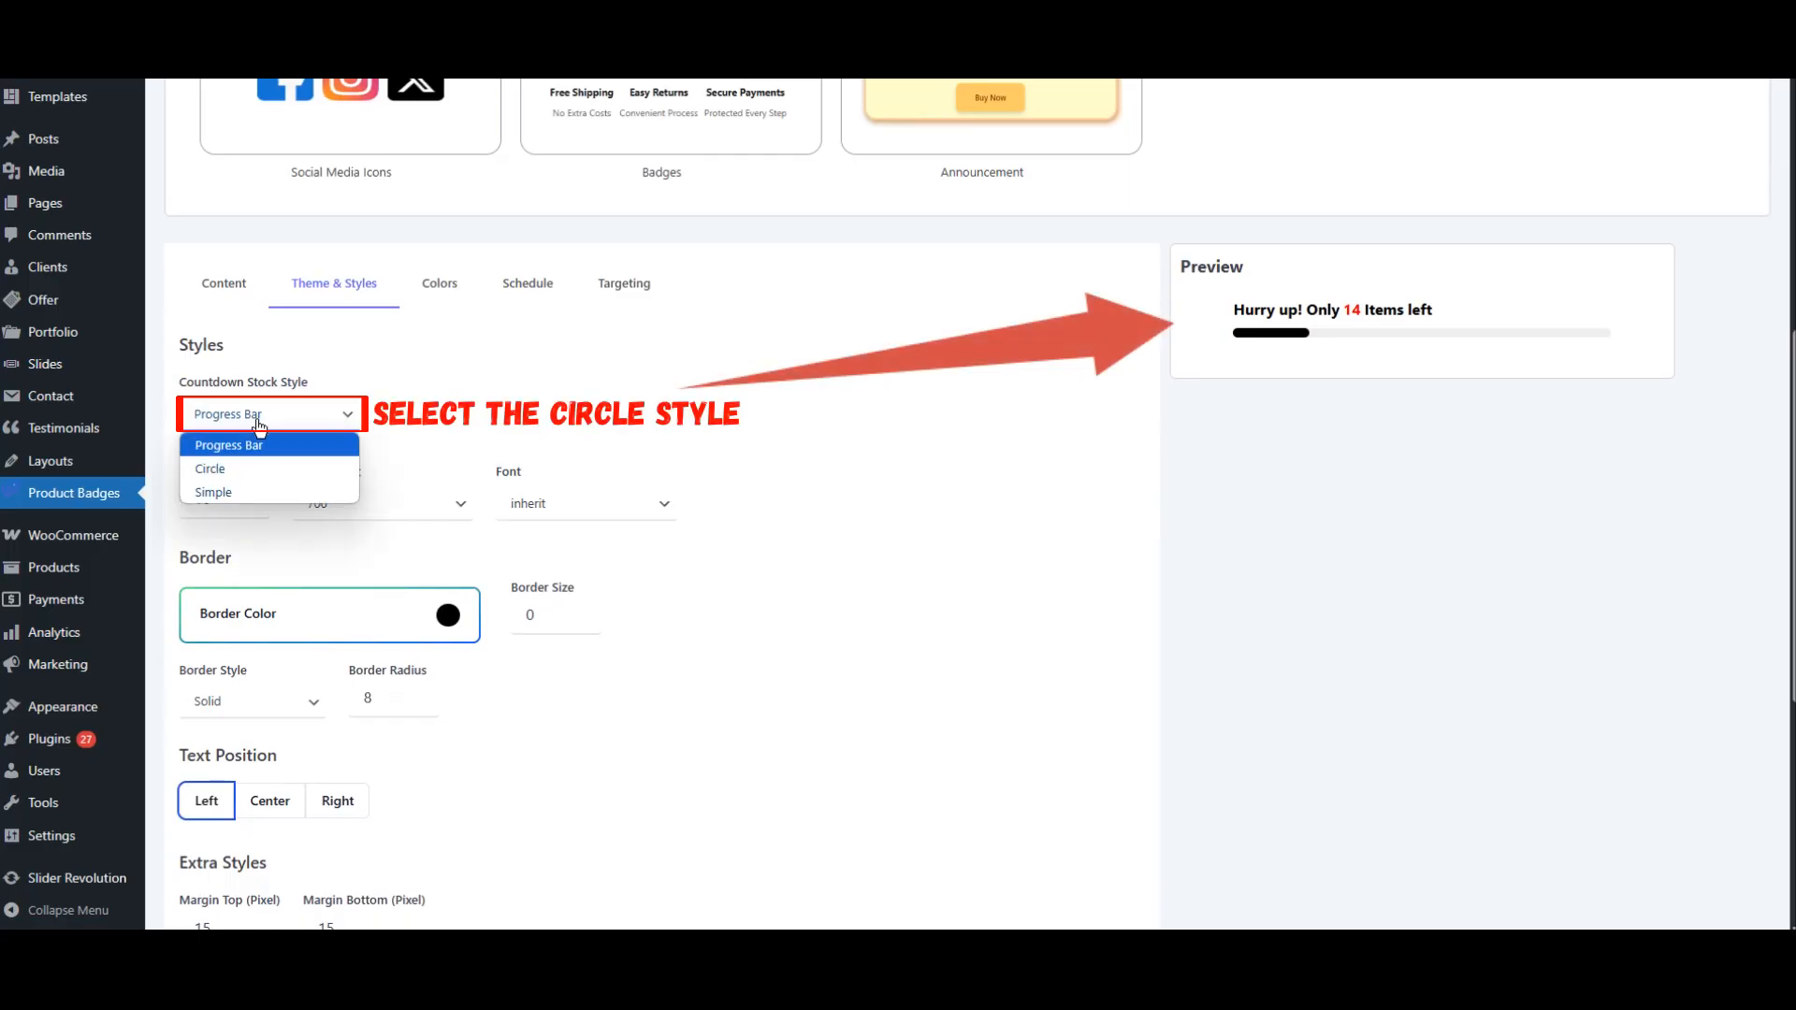
left_click(269, 470)
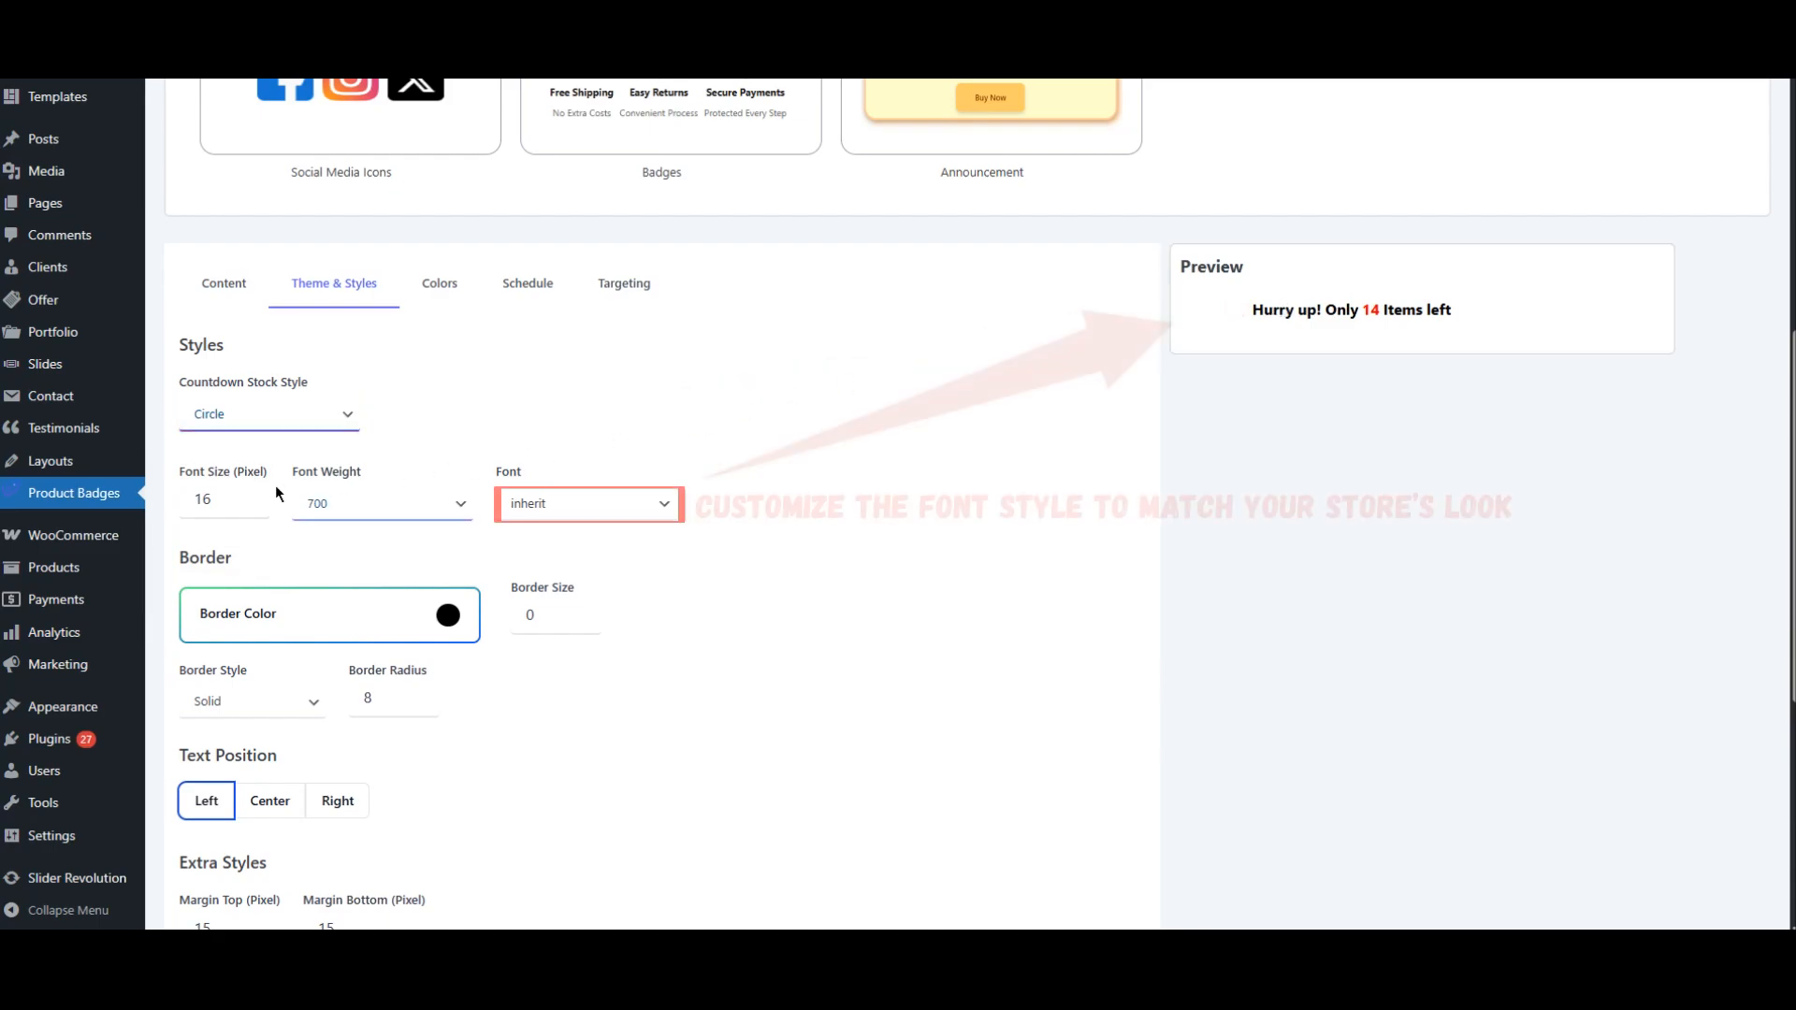
left_click(560, 505)
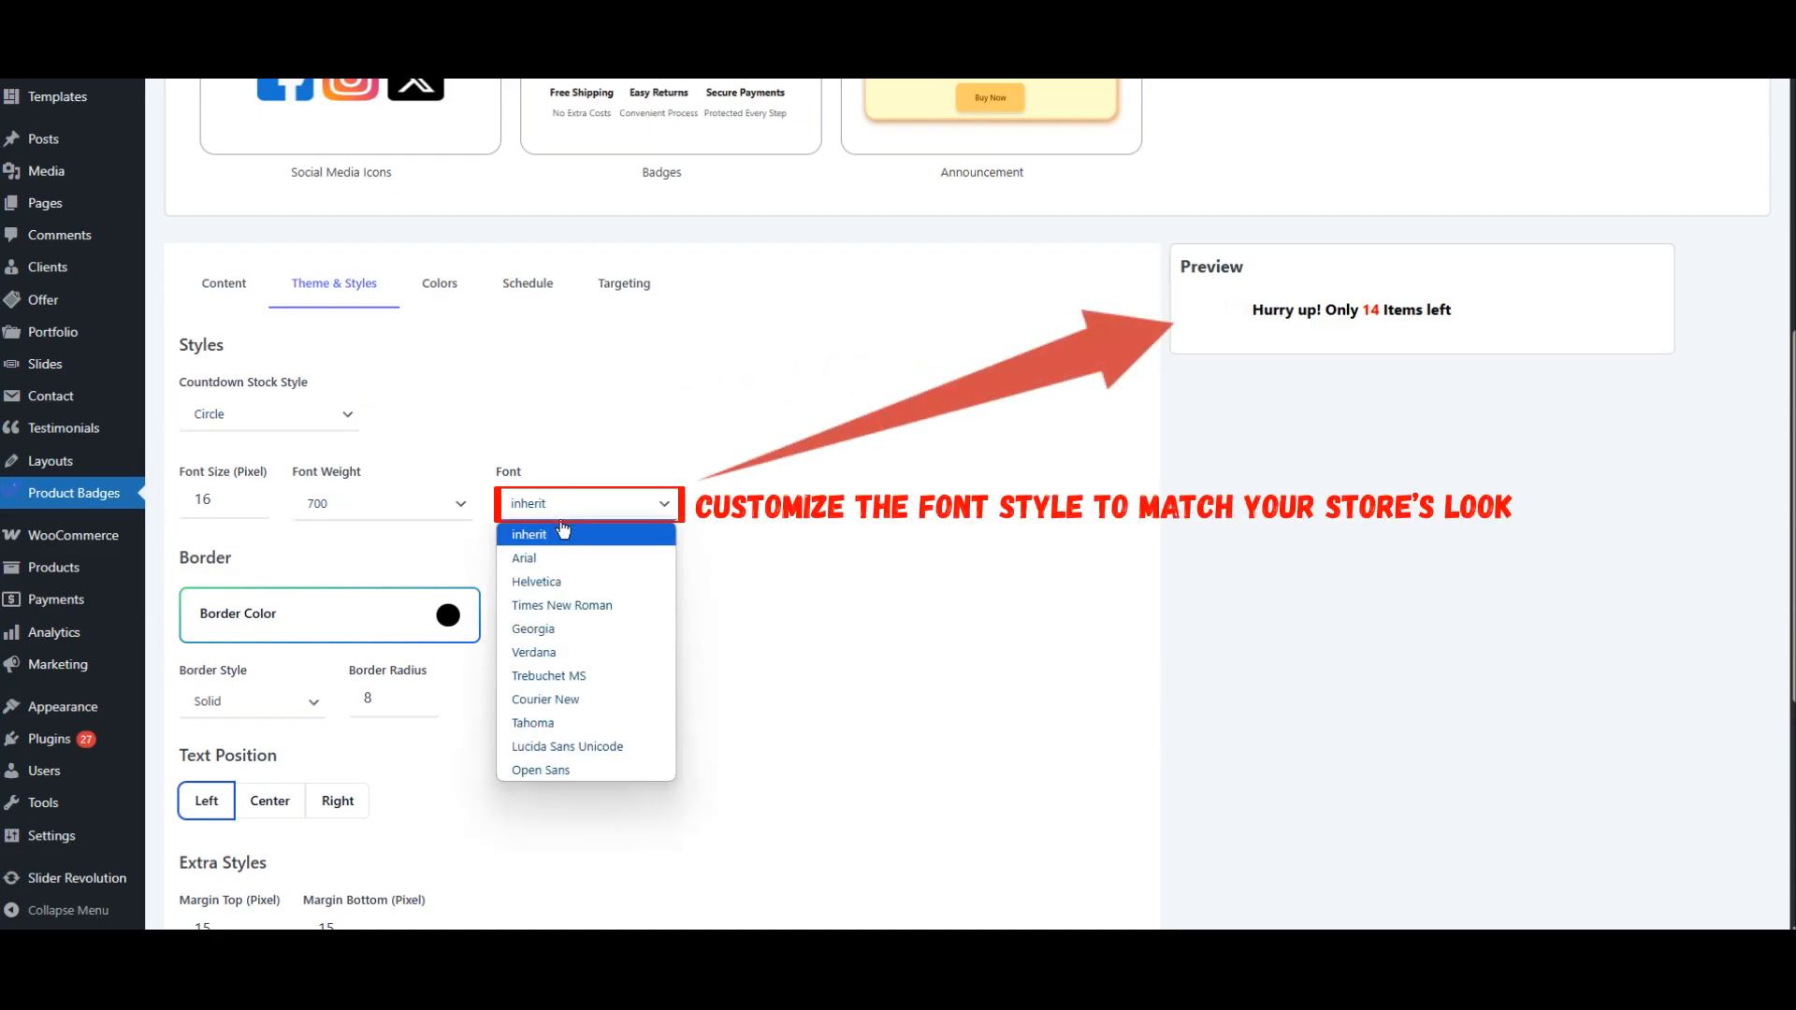
left_click(542, 766)
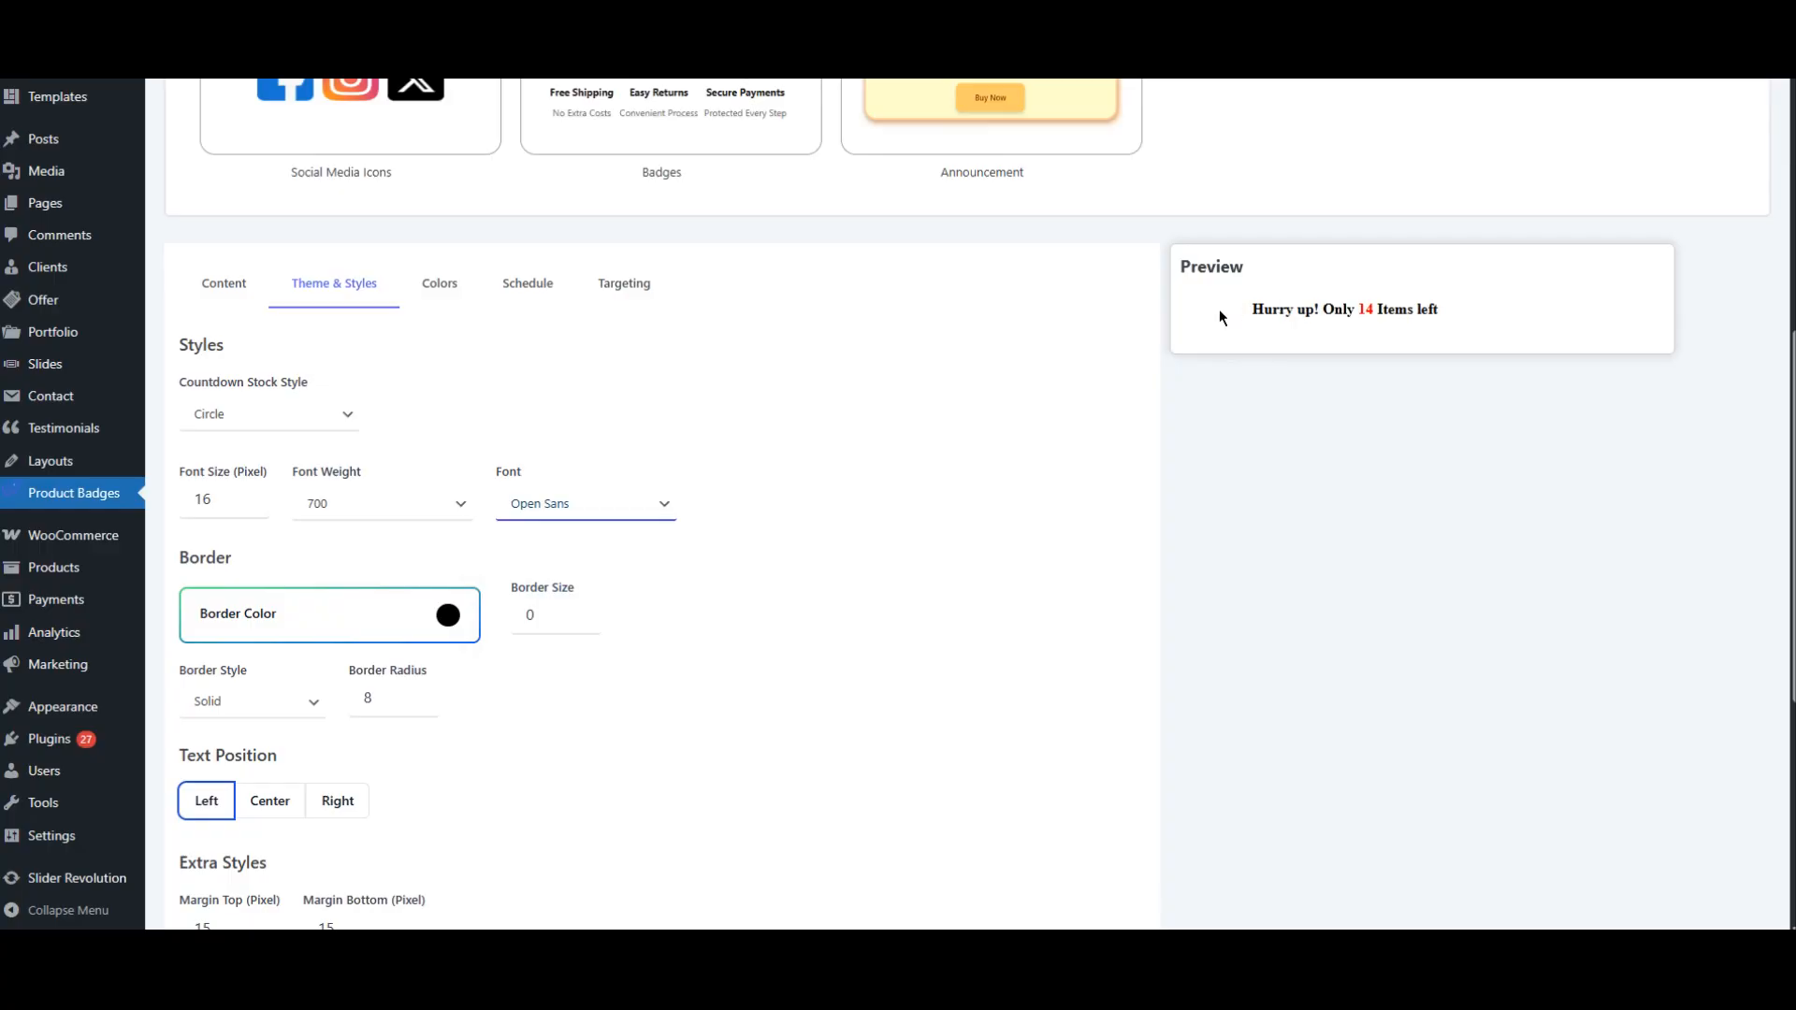
scroll(386, 334, "down", 1)
scroll(386, 334, "down", 1)
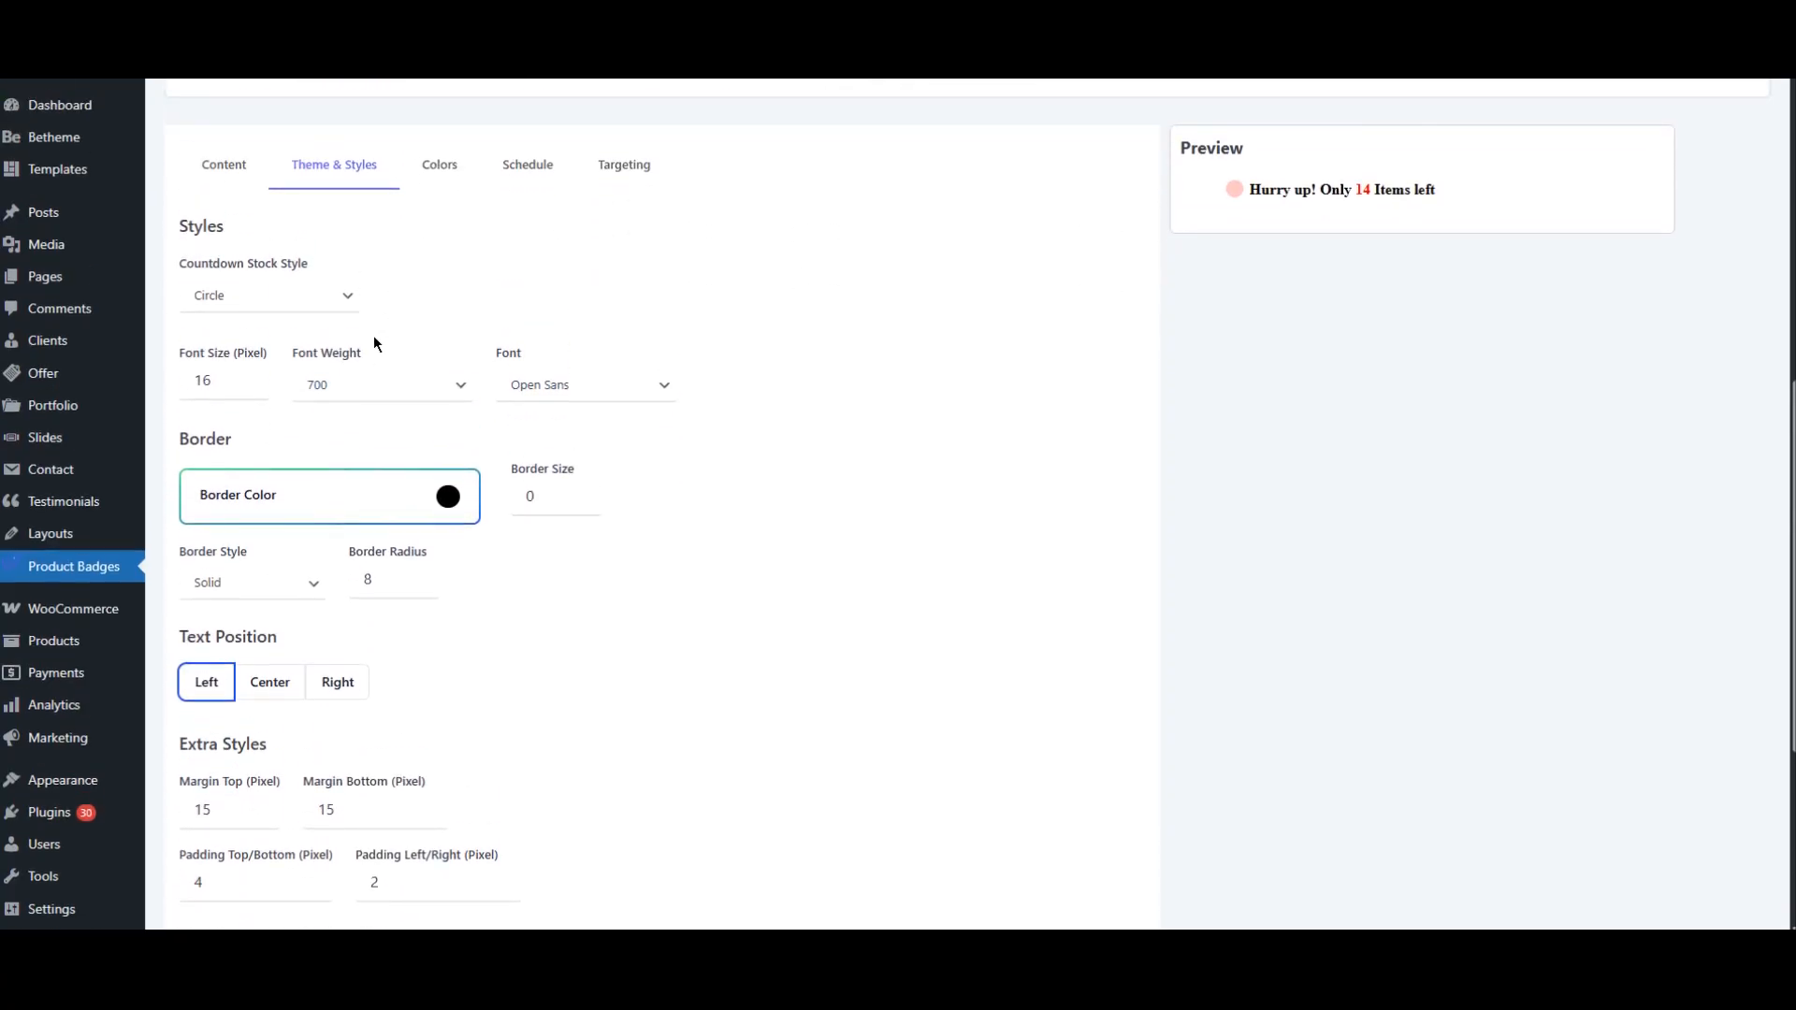
Enable Custom Position in the targeting settings of Embed-Stock-2.
scroll(373, 344, "up", 2)
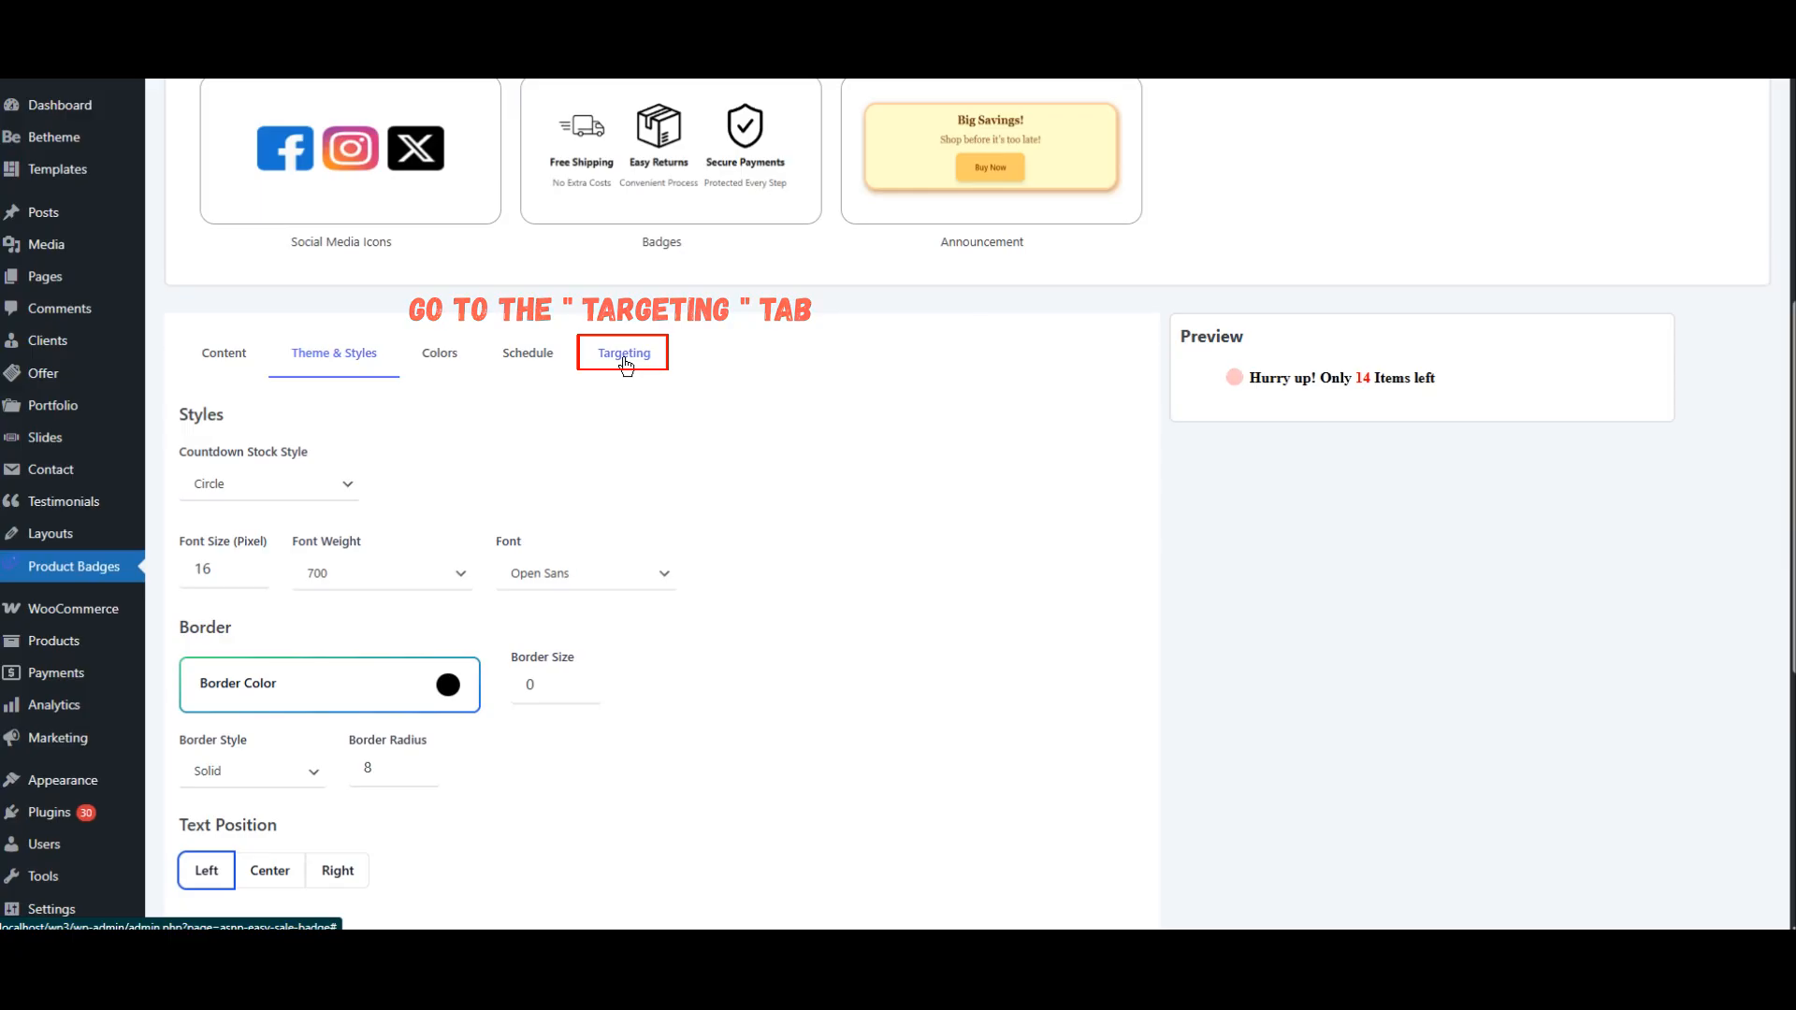
left_click(624, 364)
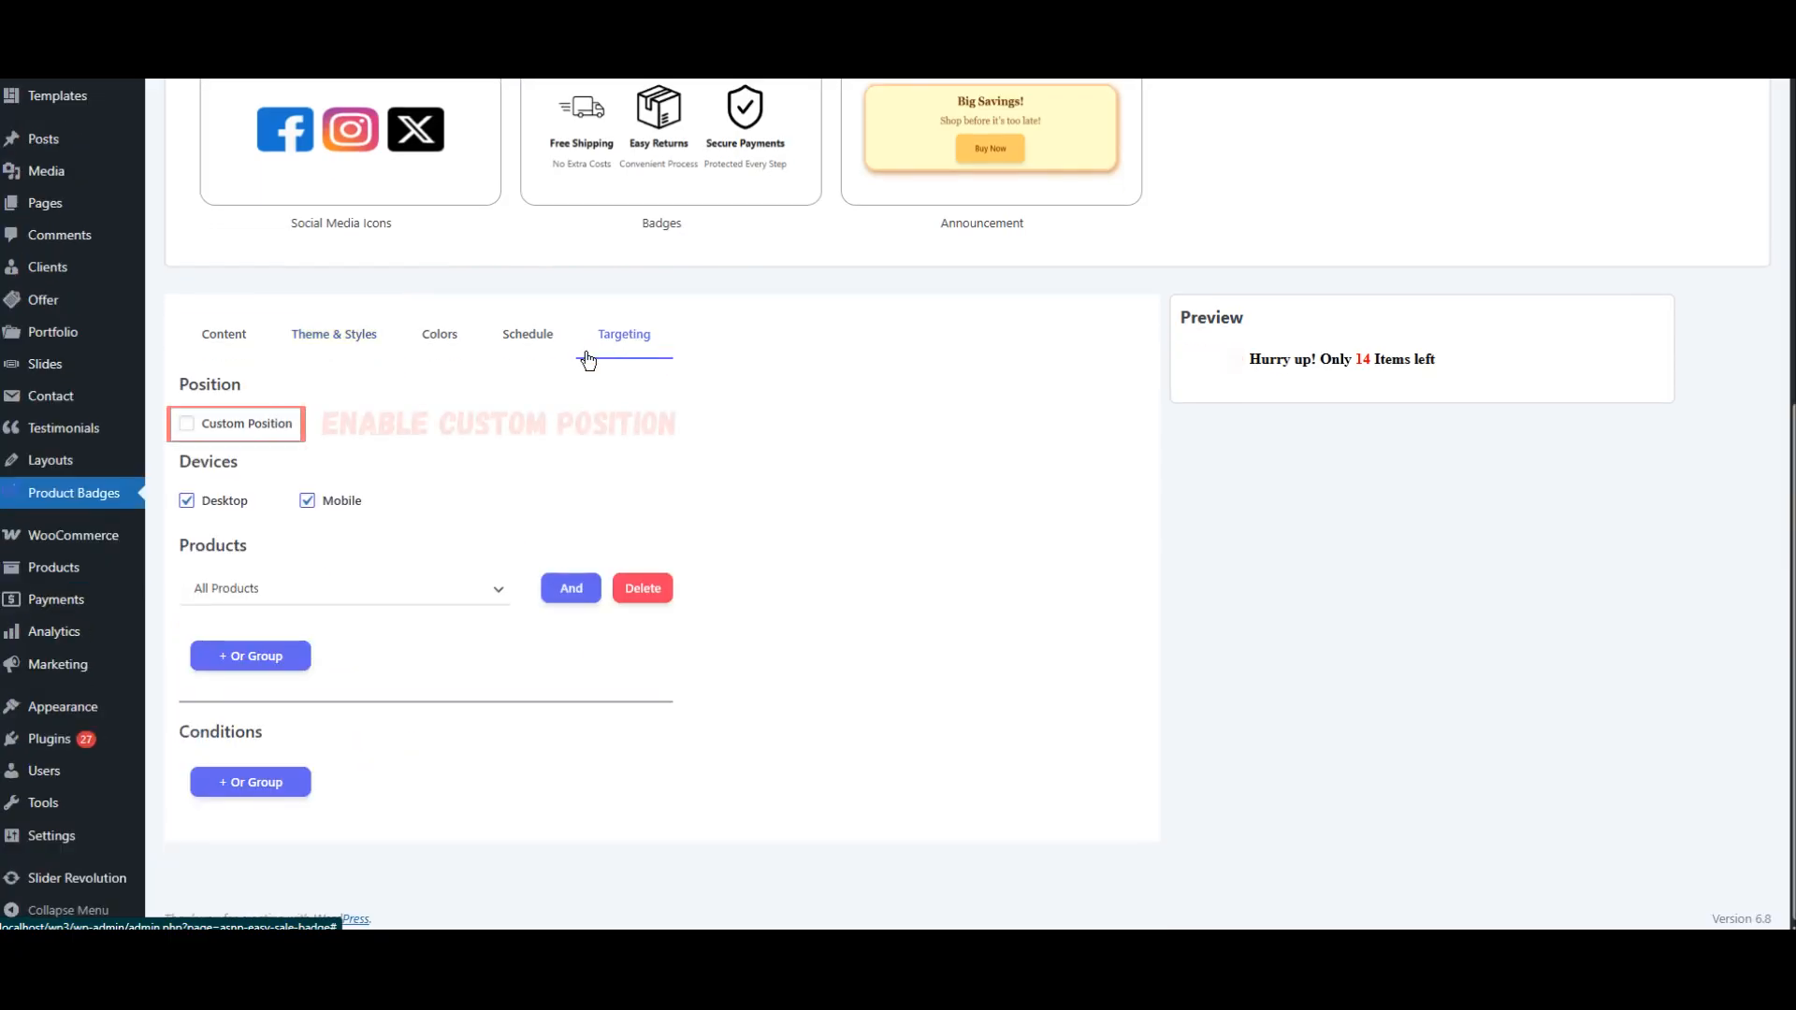
left_click(247, 431)
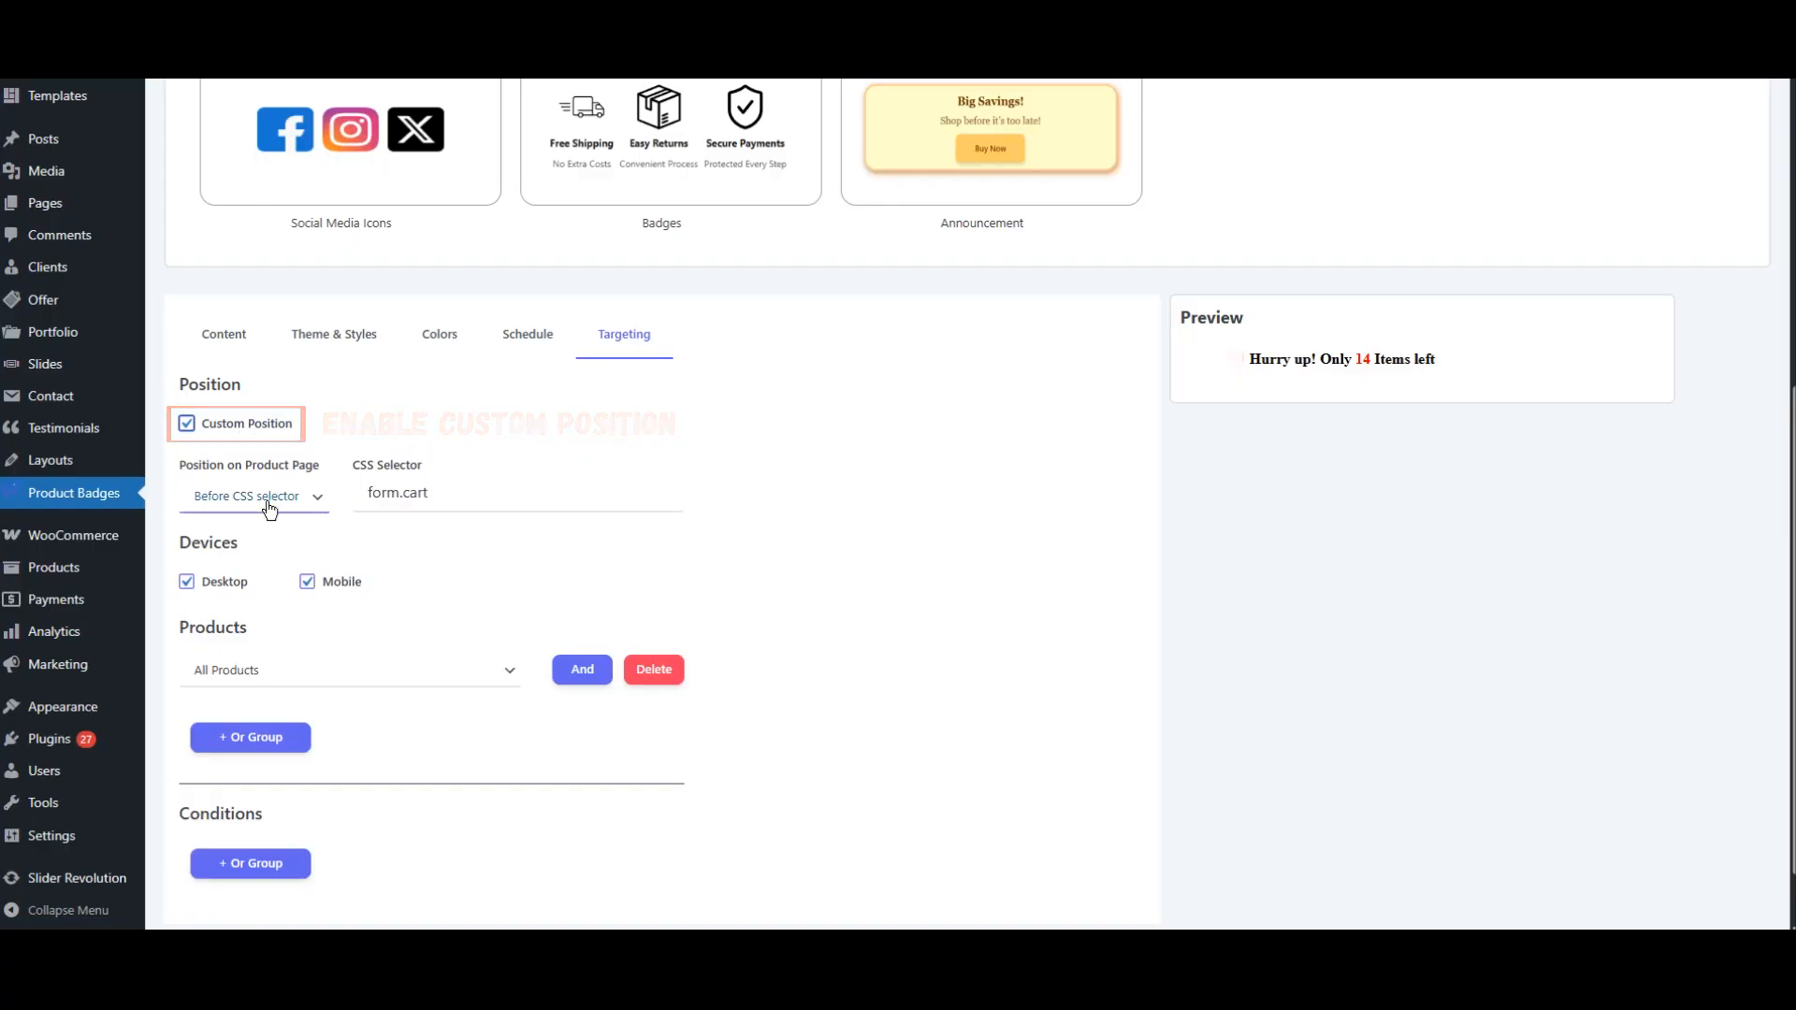
Restrict the embed's product targeting to Products, Included, with Jacket with trousers set as the chosen product.
left_click(270, 676)
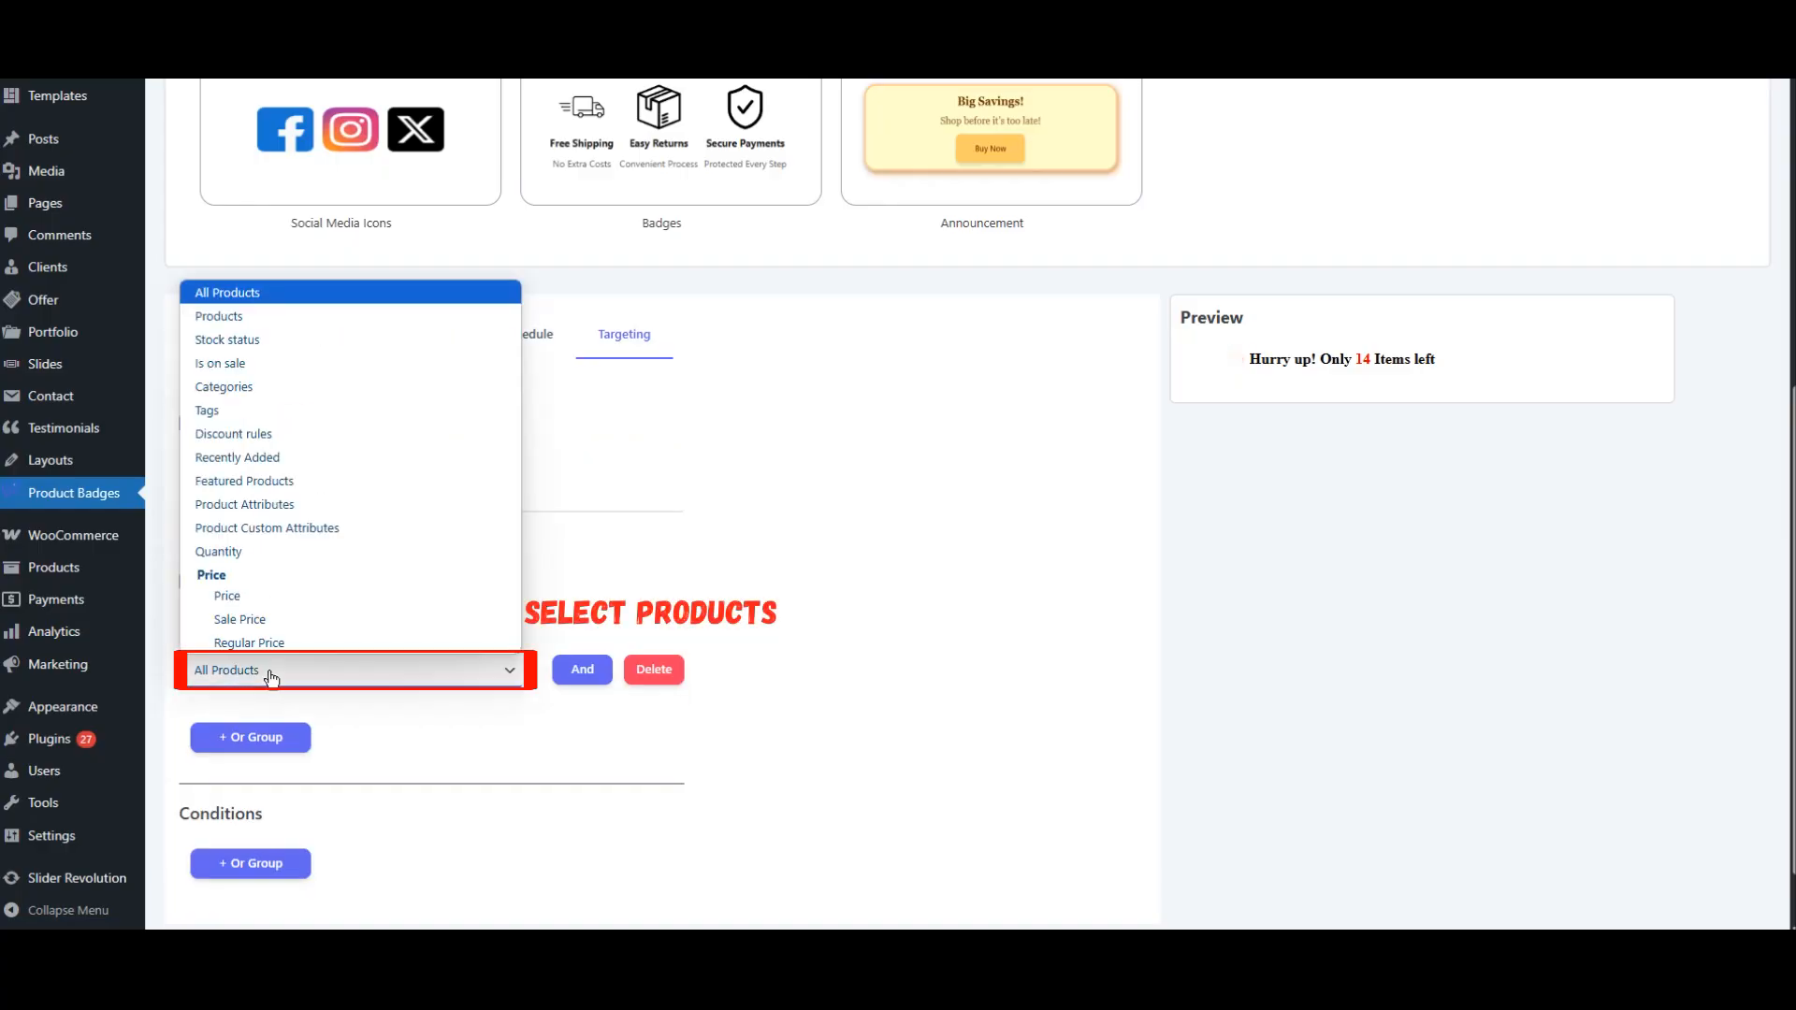
left_click(230, 324)
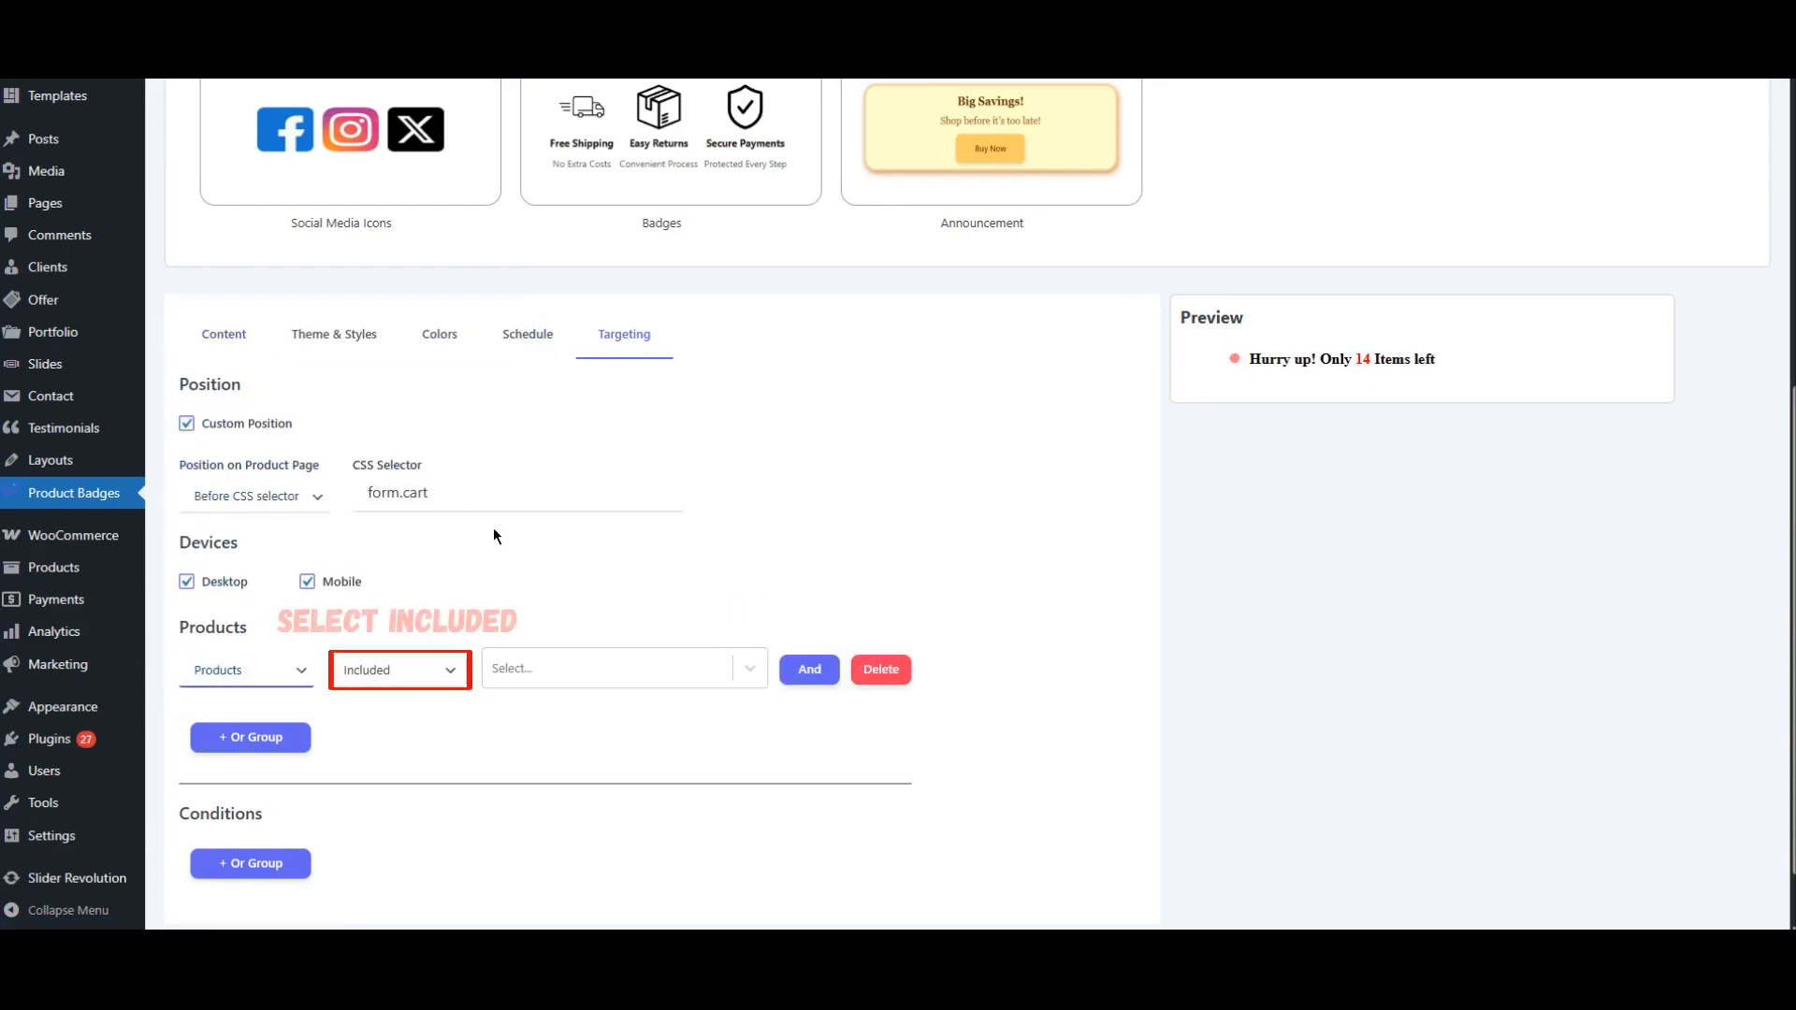
left_click(433, 671)
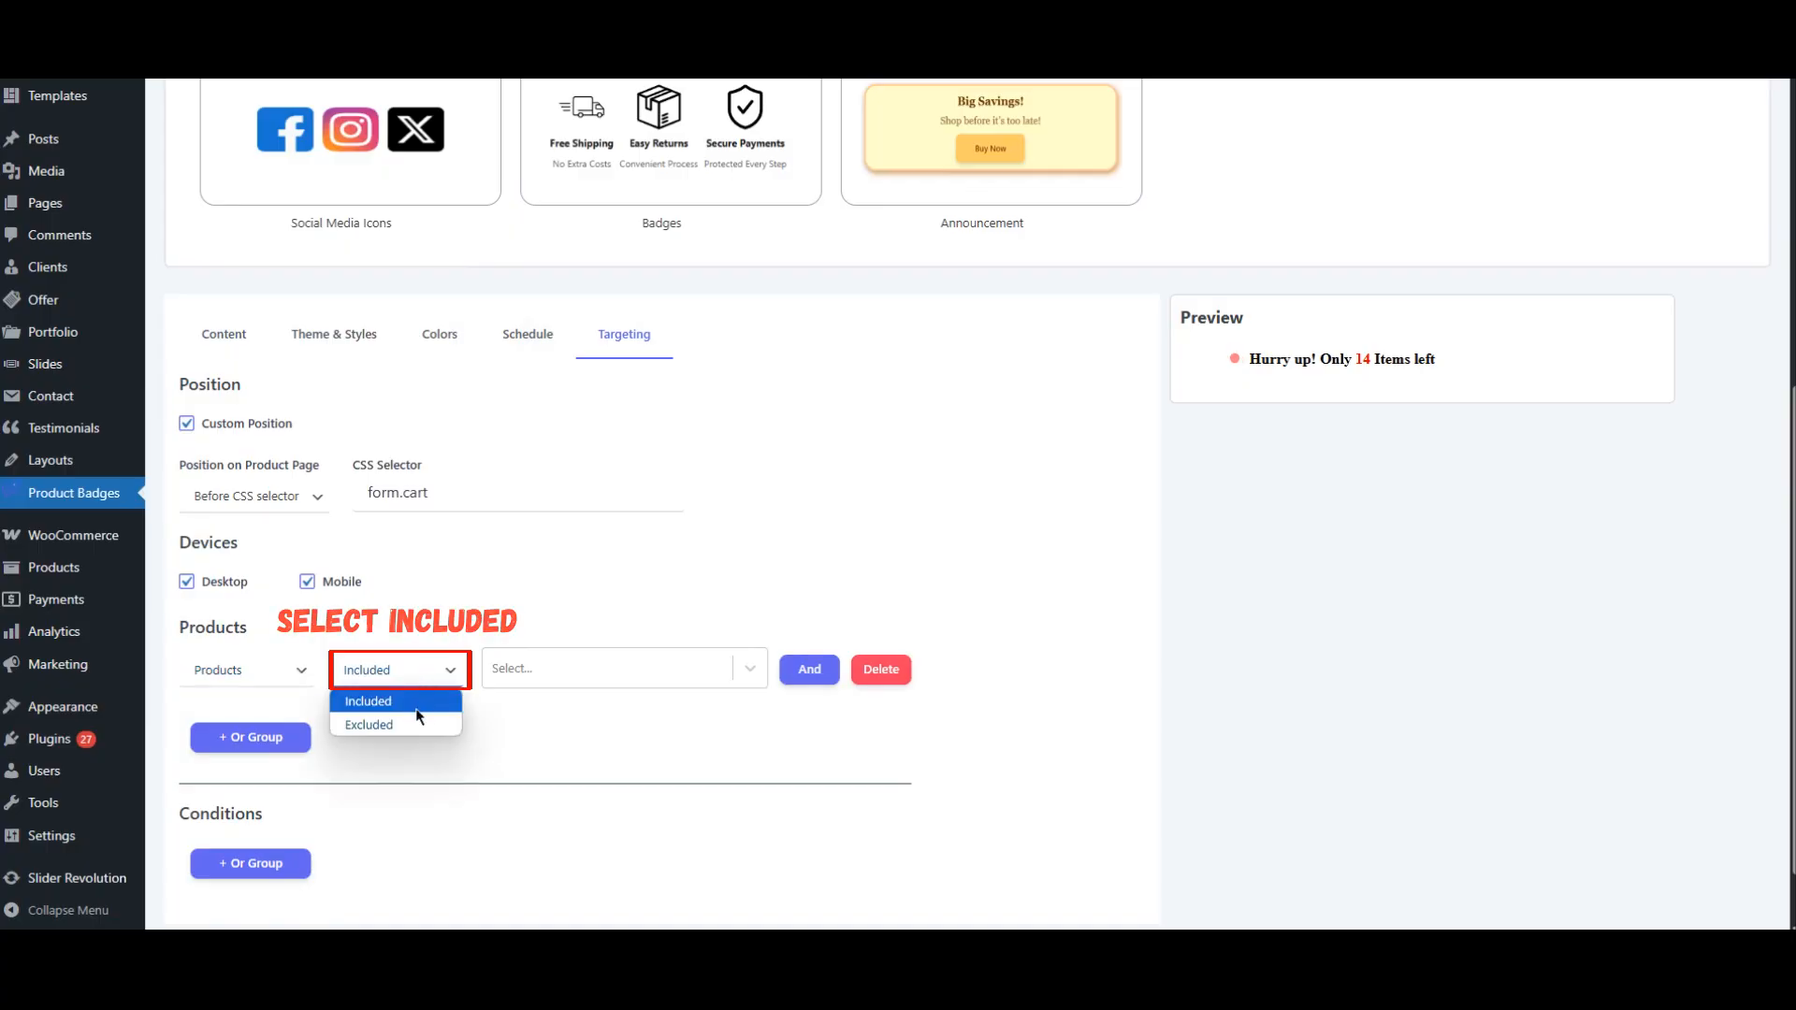
left_click(378, 703)
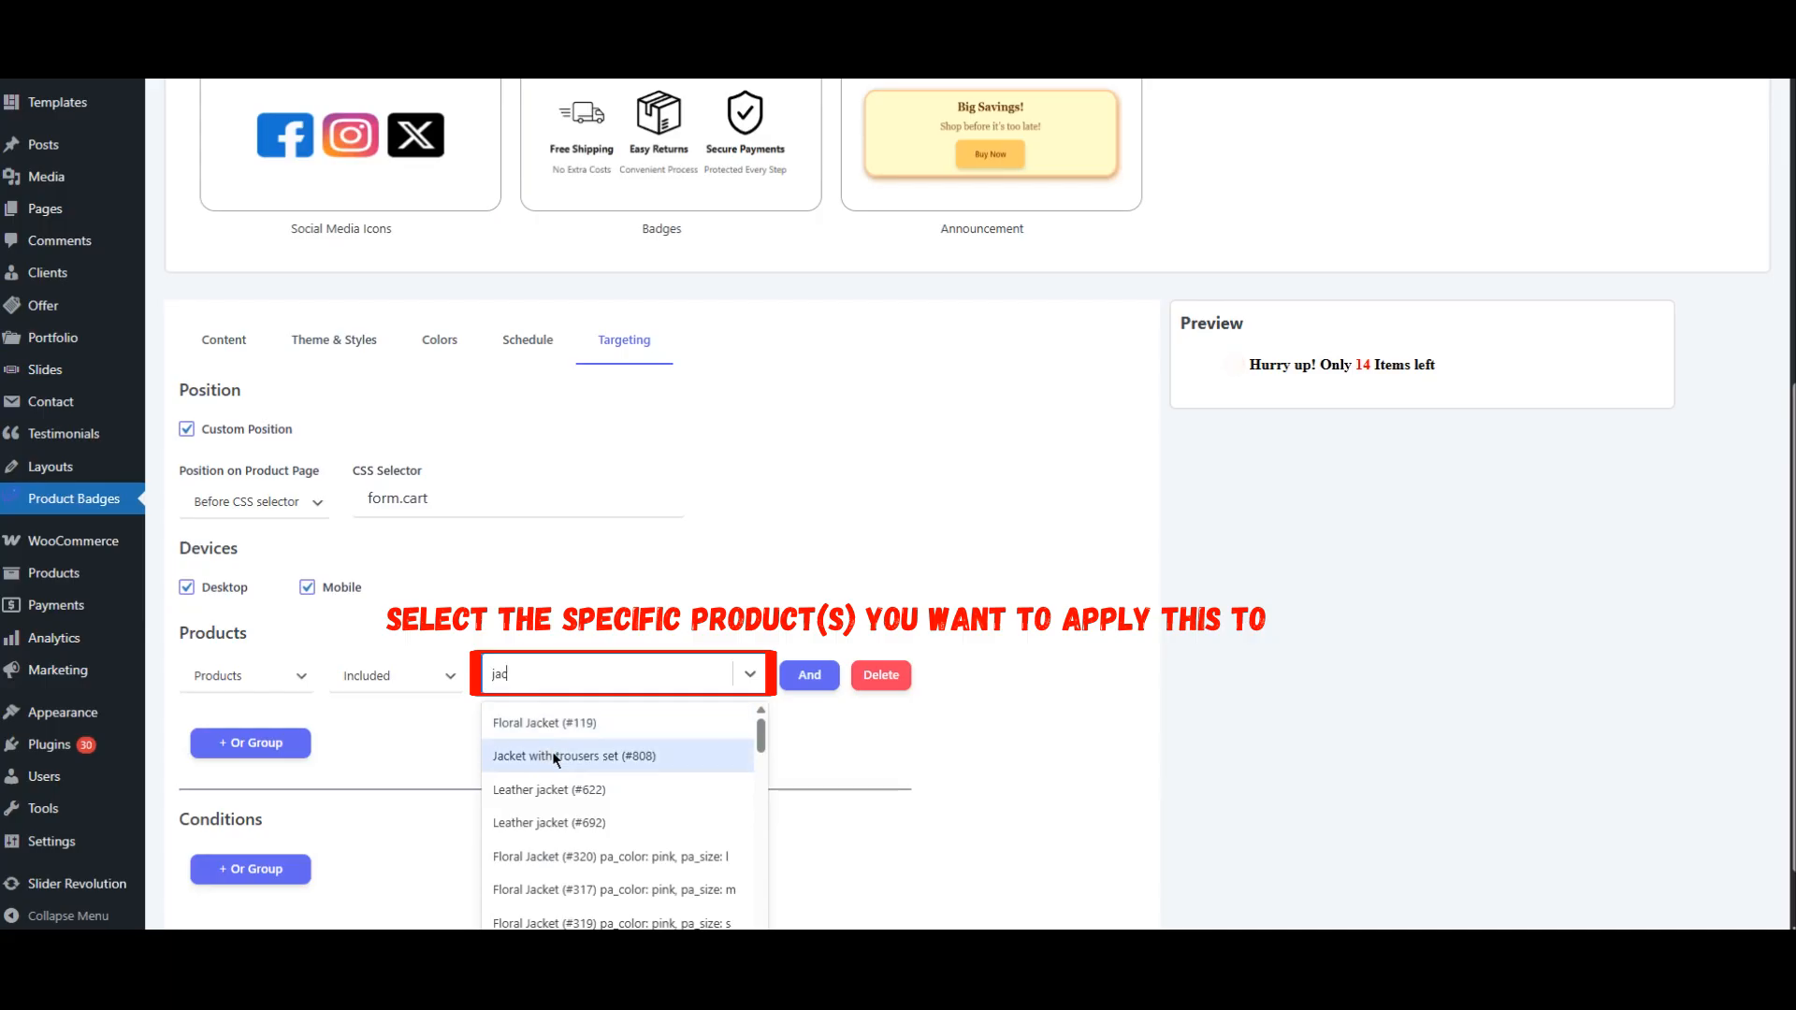
left_click(553, 756)
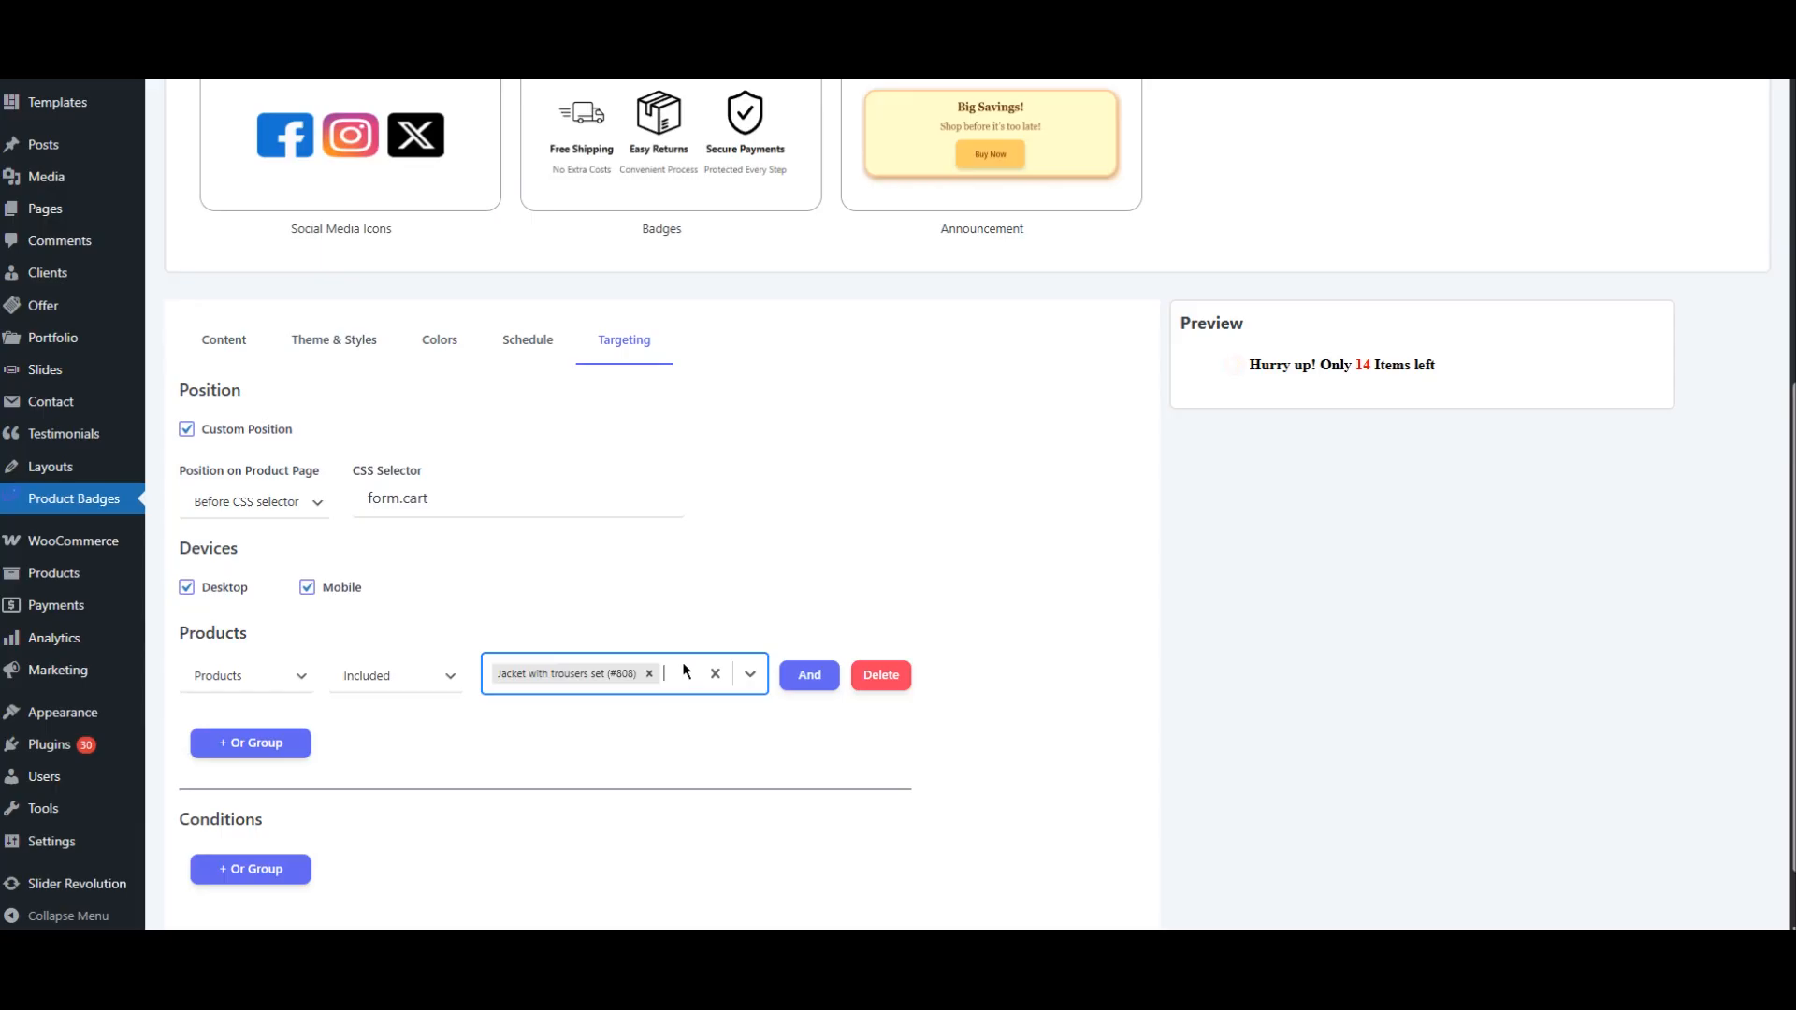
Save Embed-Stock-2 and open the Jacket with trousers set product page in the storefront.
scroll(690, 617, "up", 6)
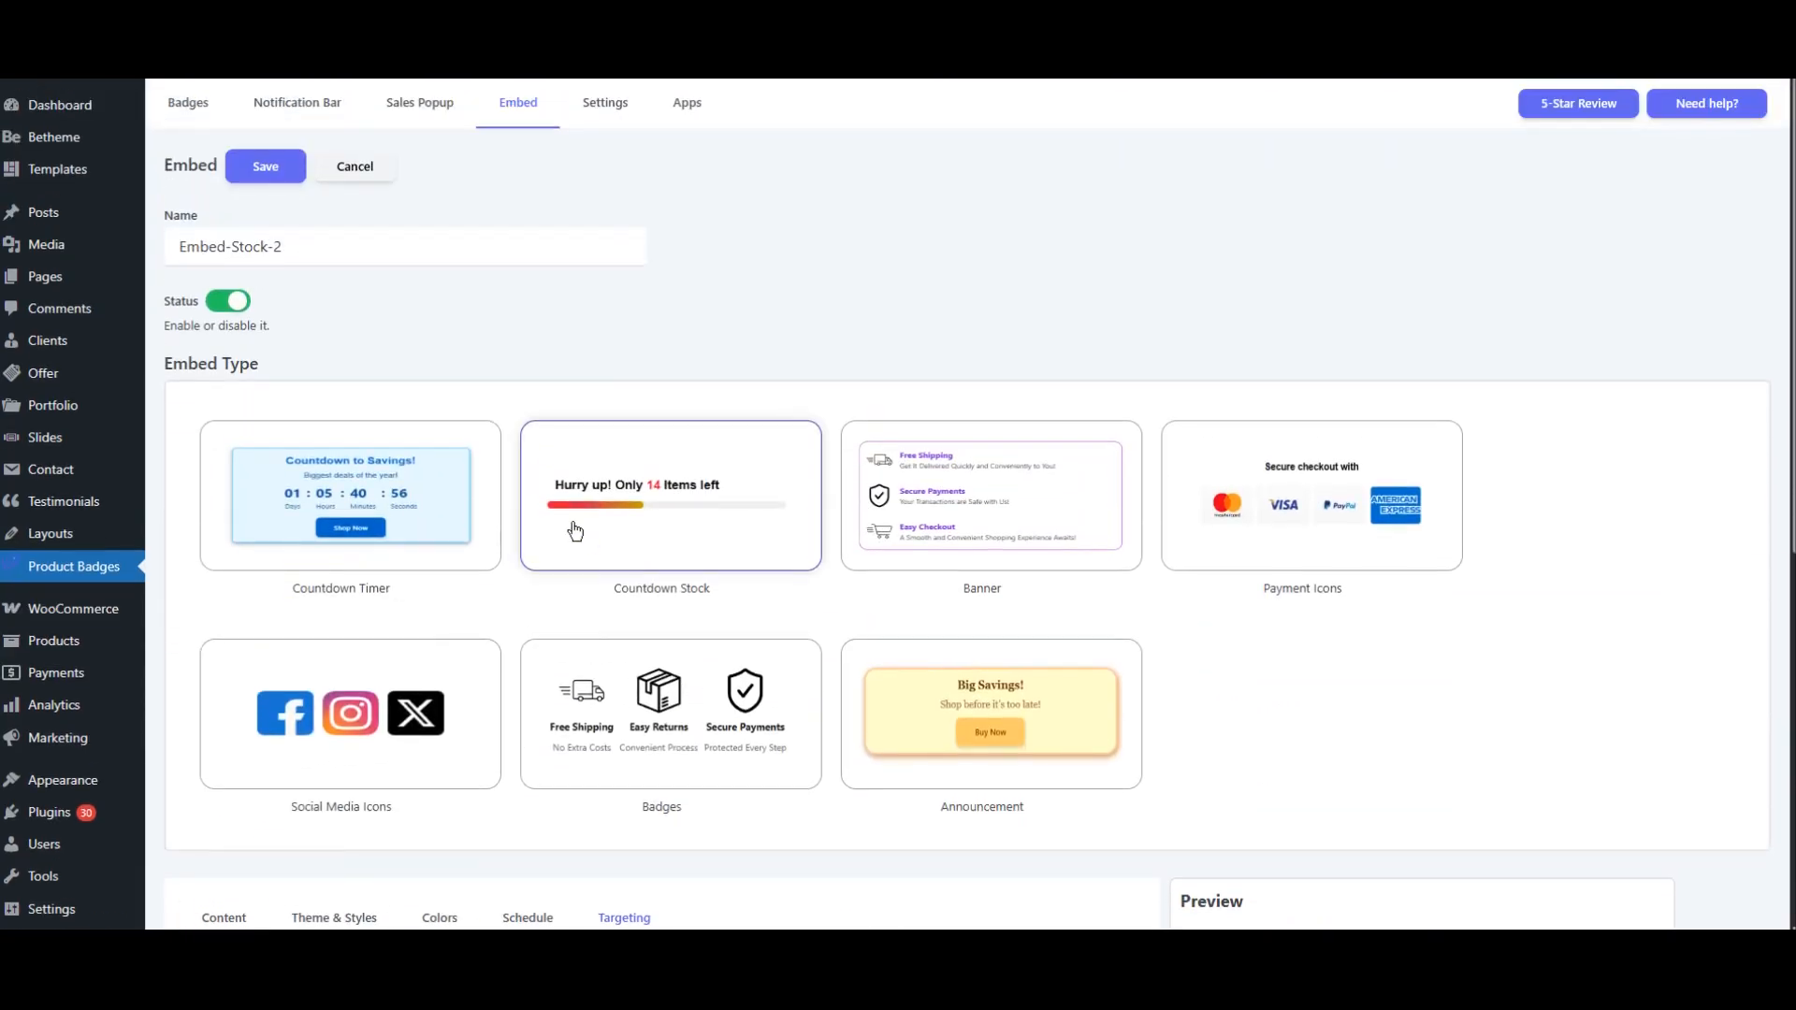
left_click(270, 167)
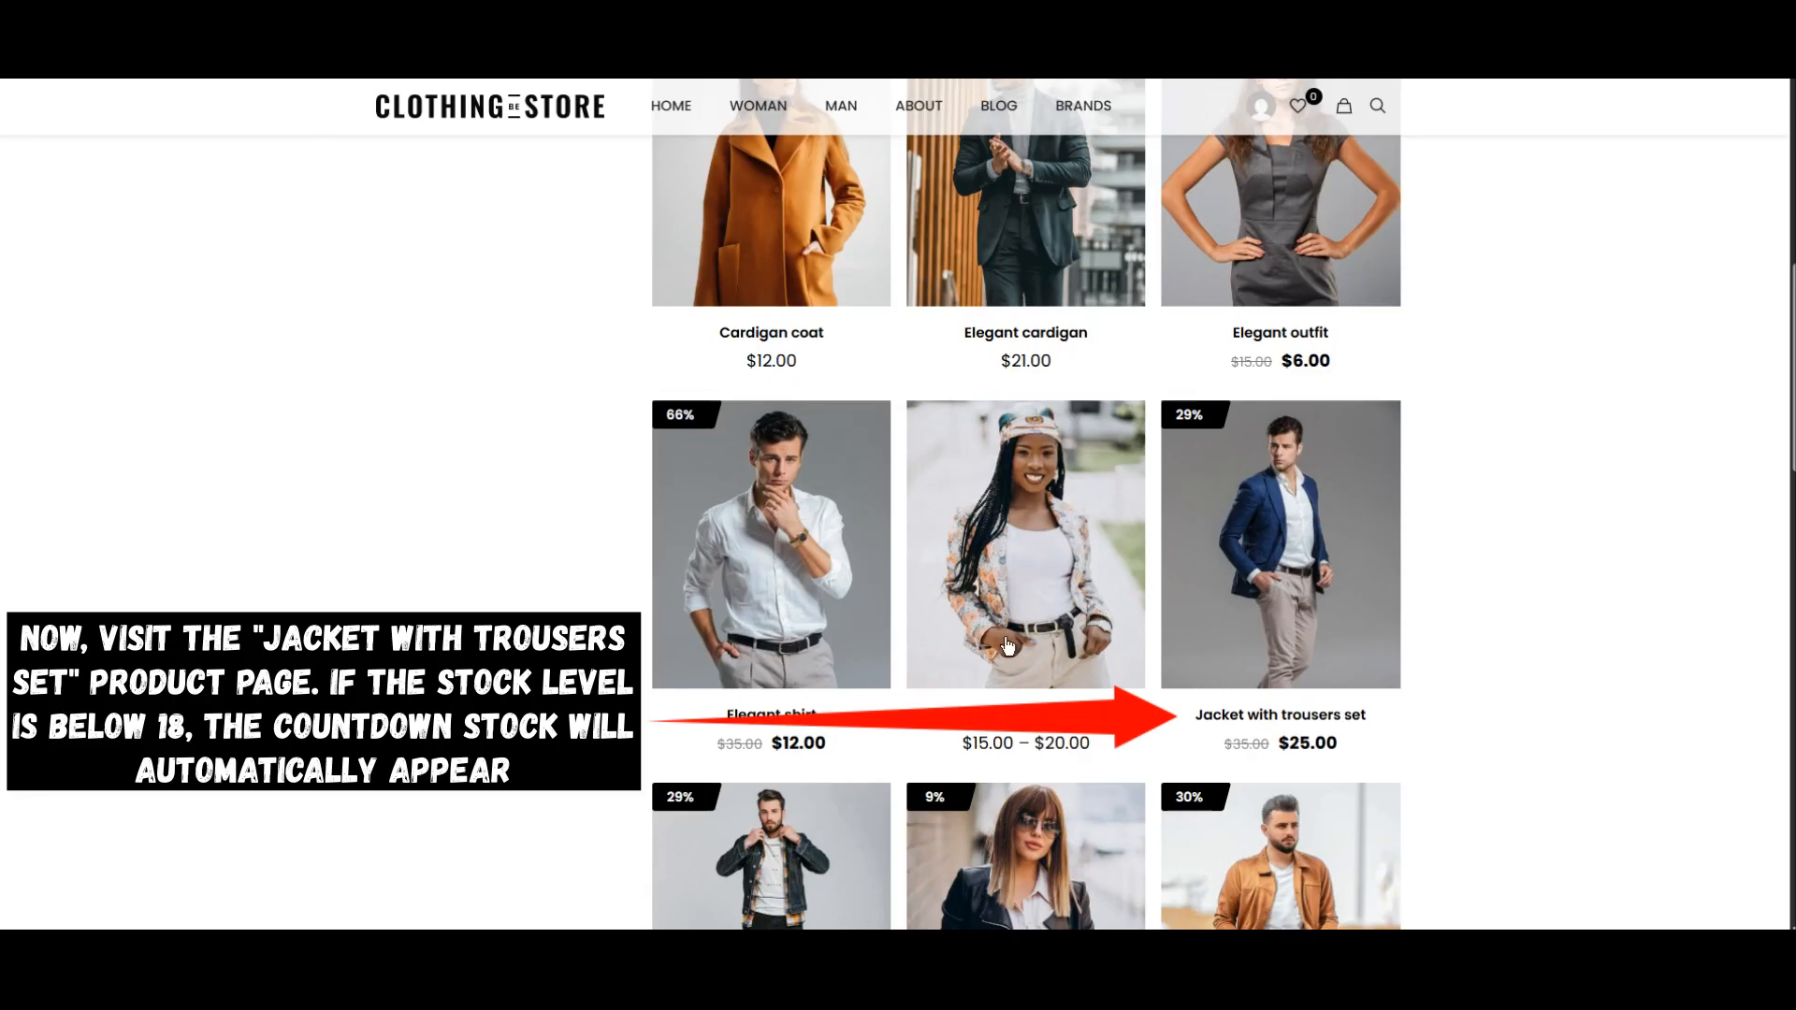
left_click(1254, 615)
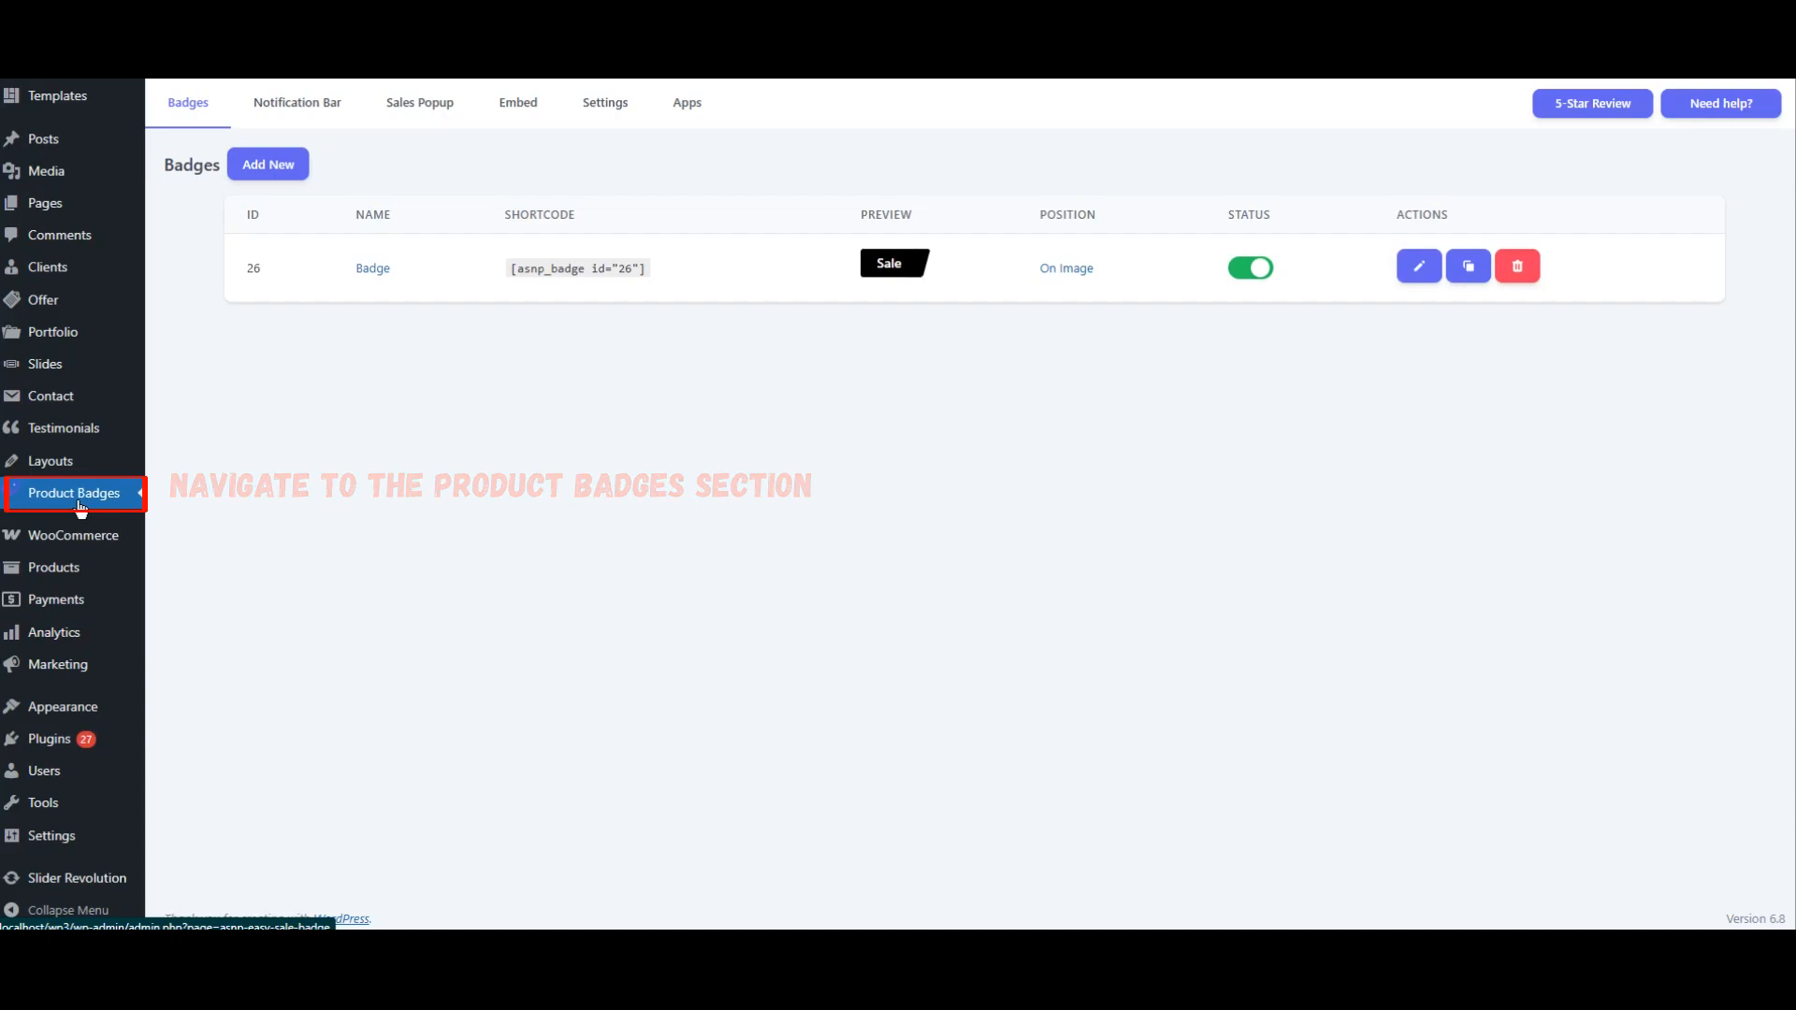
Disable the status of Embed-Stock-2 in the Product Badges embeds list.
left_click(524, 108)
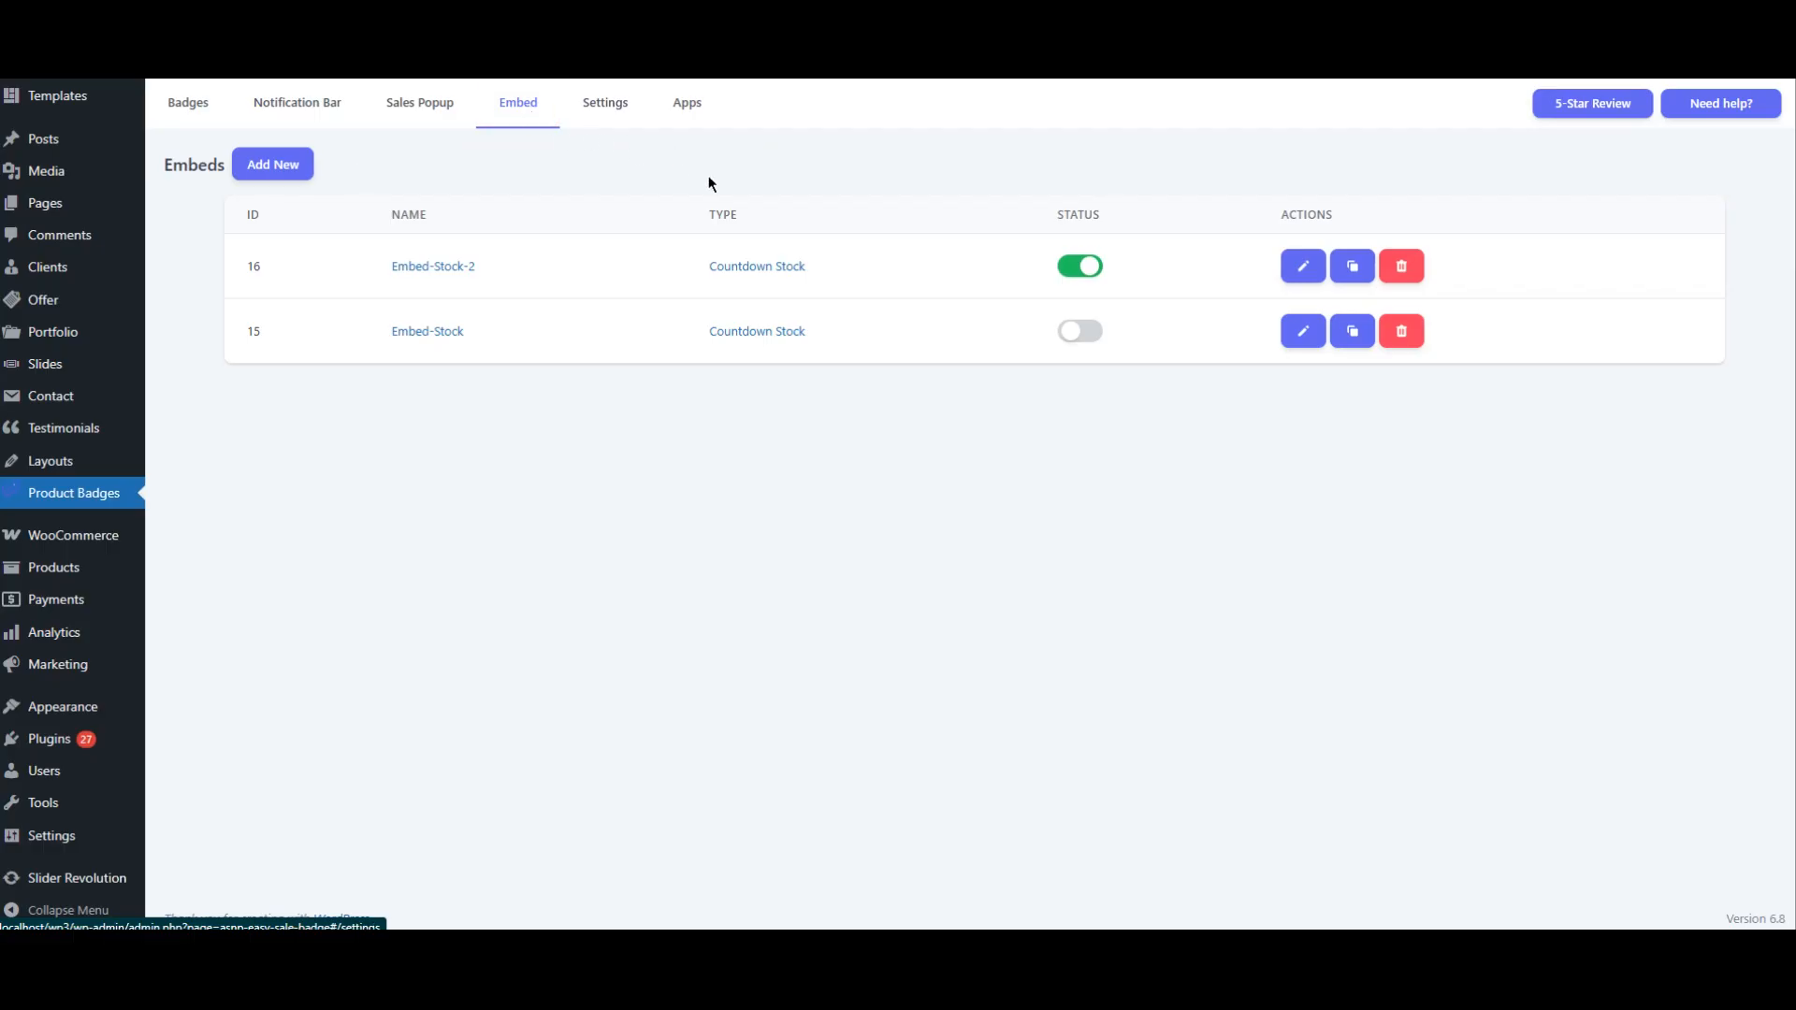
left_click(1087, 268)
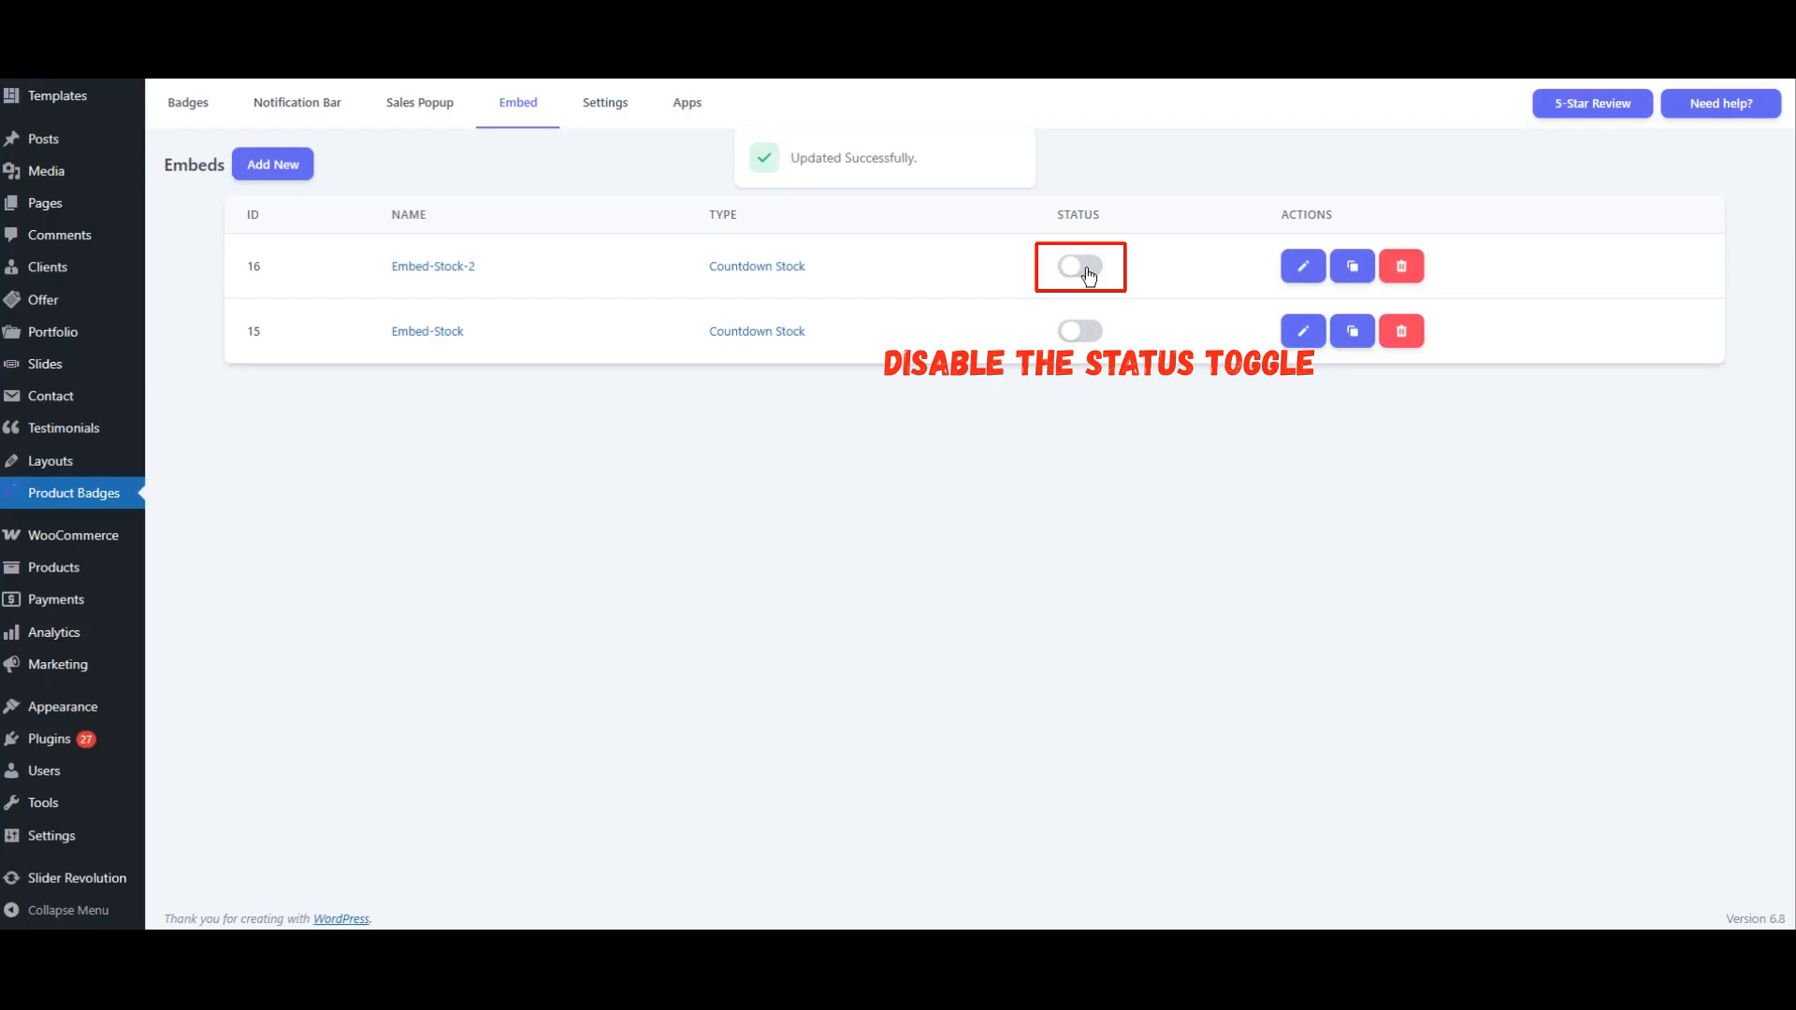
Add a new embed named Embed-Stock-3 with the Countdown Stock embed type.
left_click(271, 178)
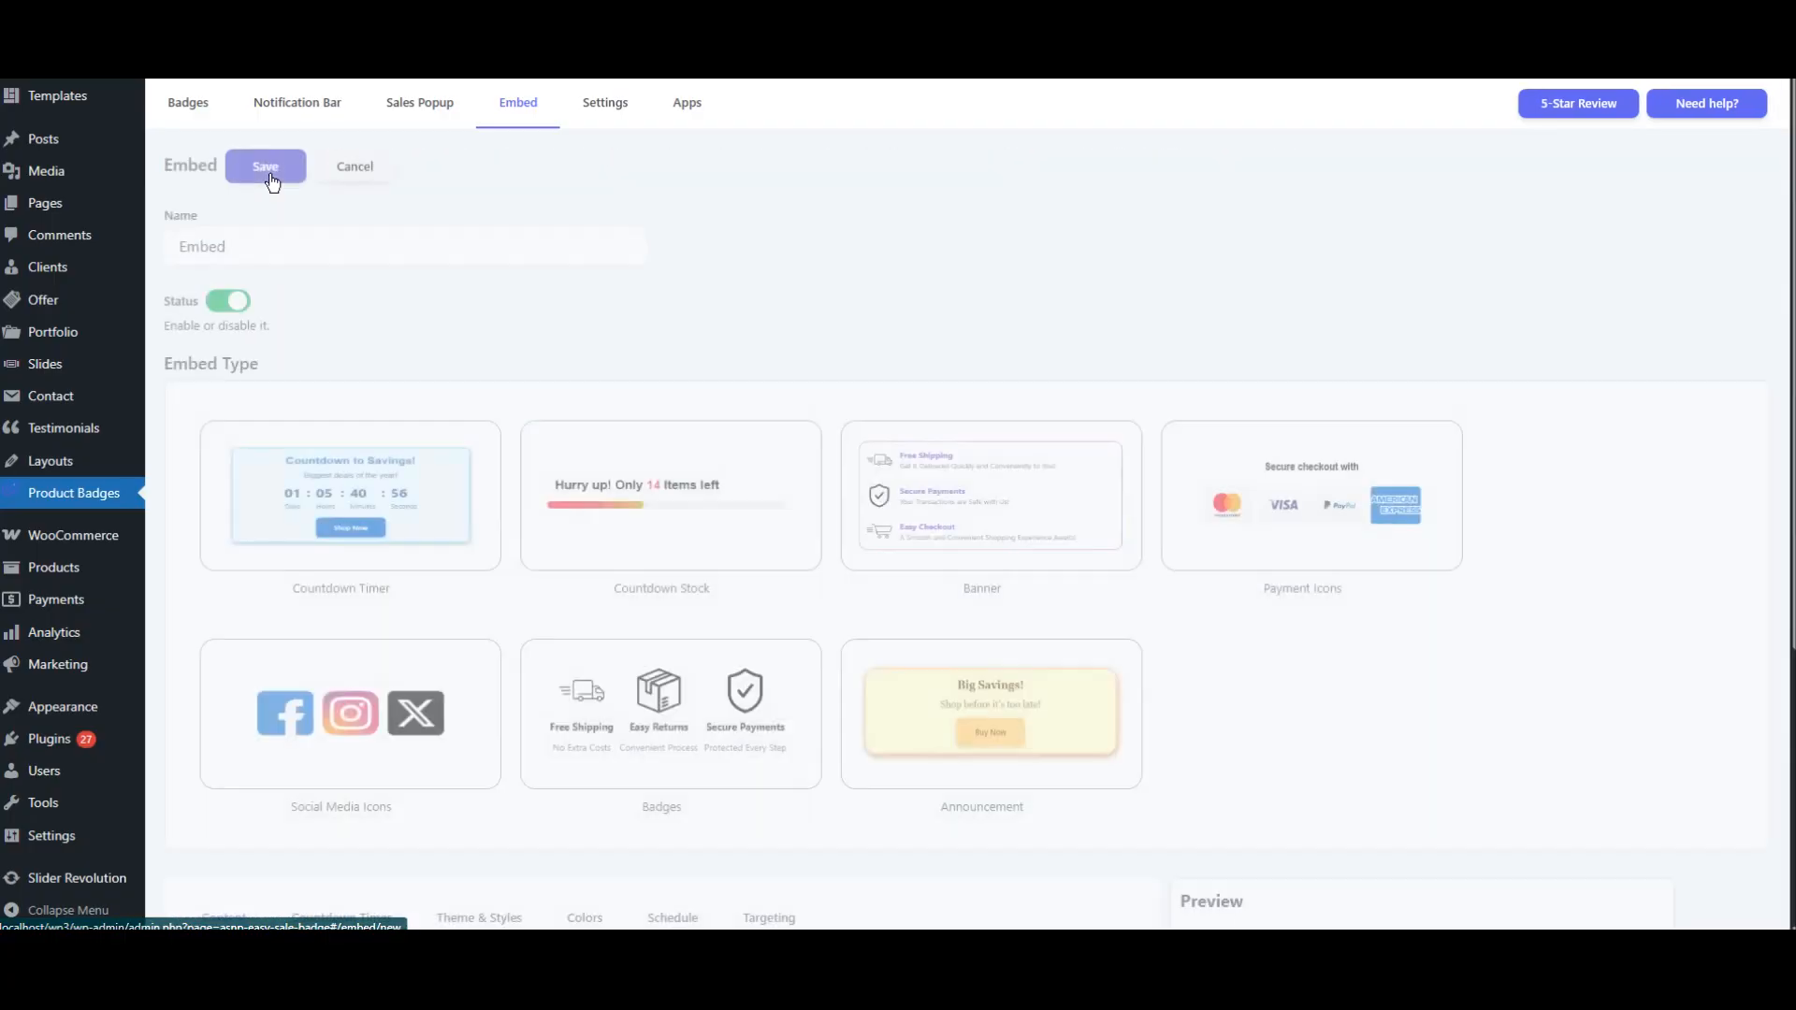
type("-Stock-3")
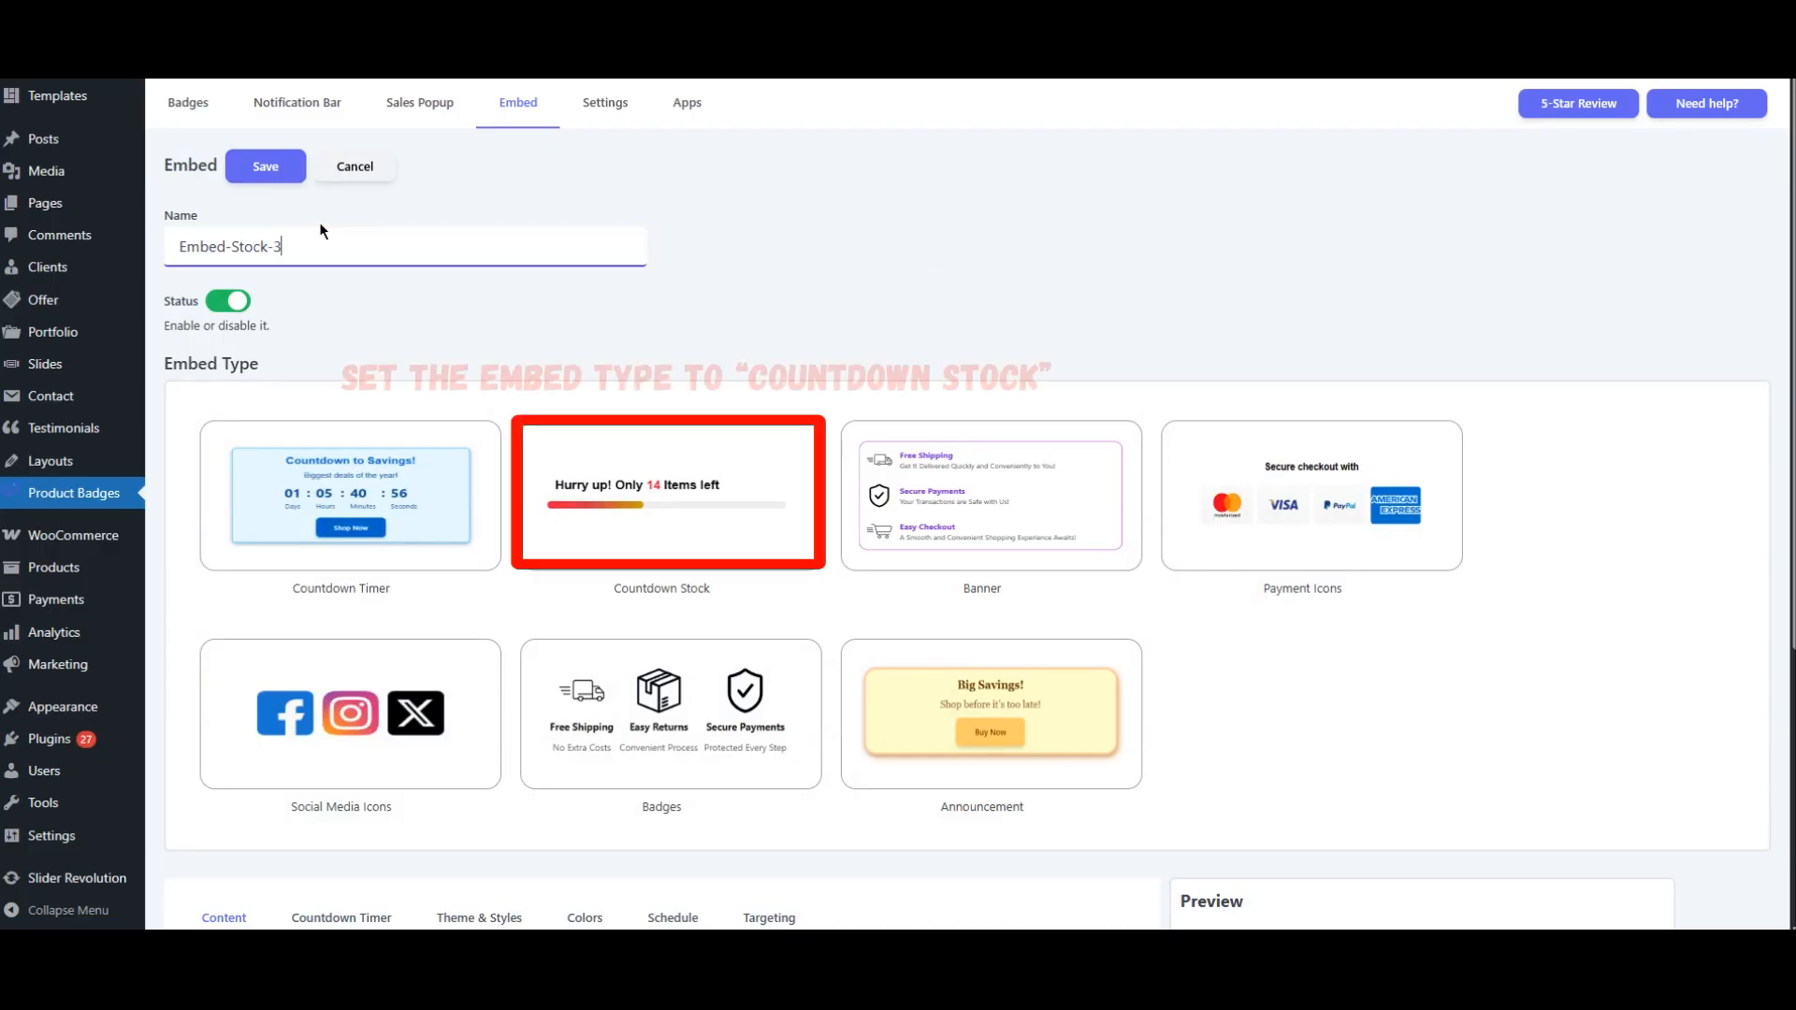
left_click(660, 478)
Set Embed-Stock-3 to show the countdown stock when fewer than 15 items remain.
scroll(659, 478, "down", 2)
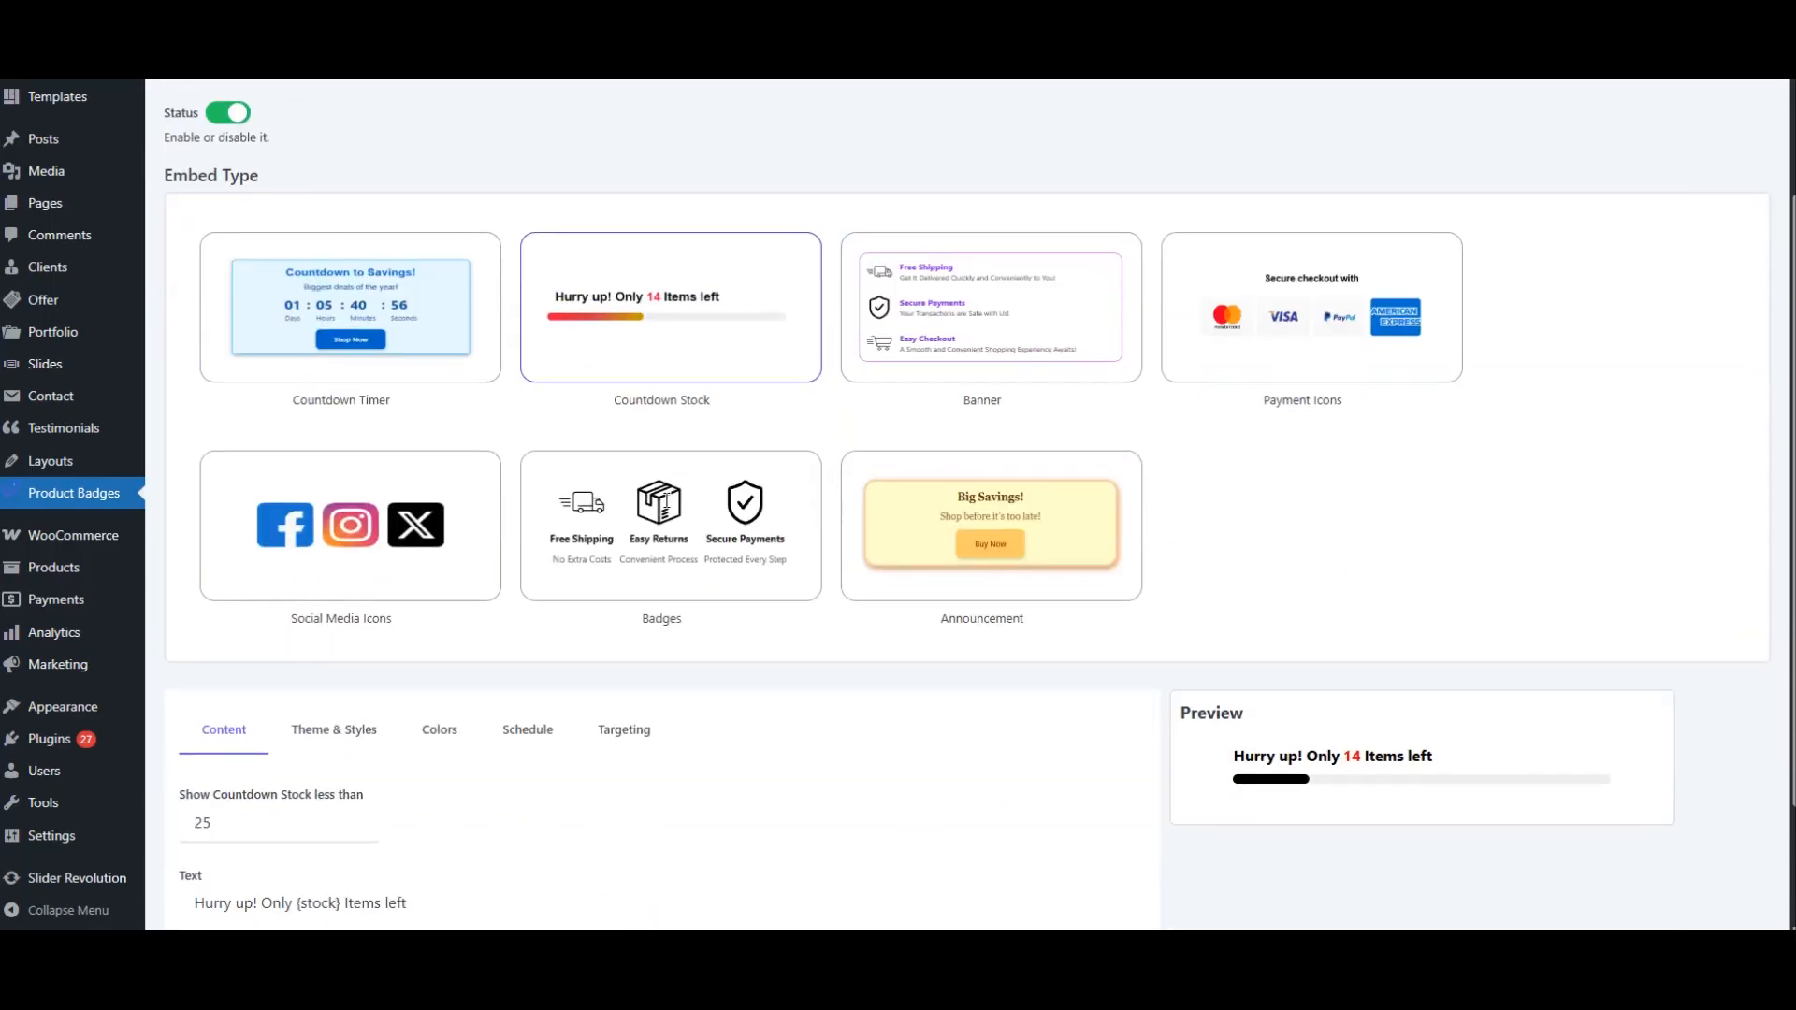
scroll(1170, 705, "down", 2)
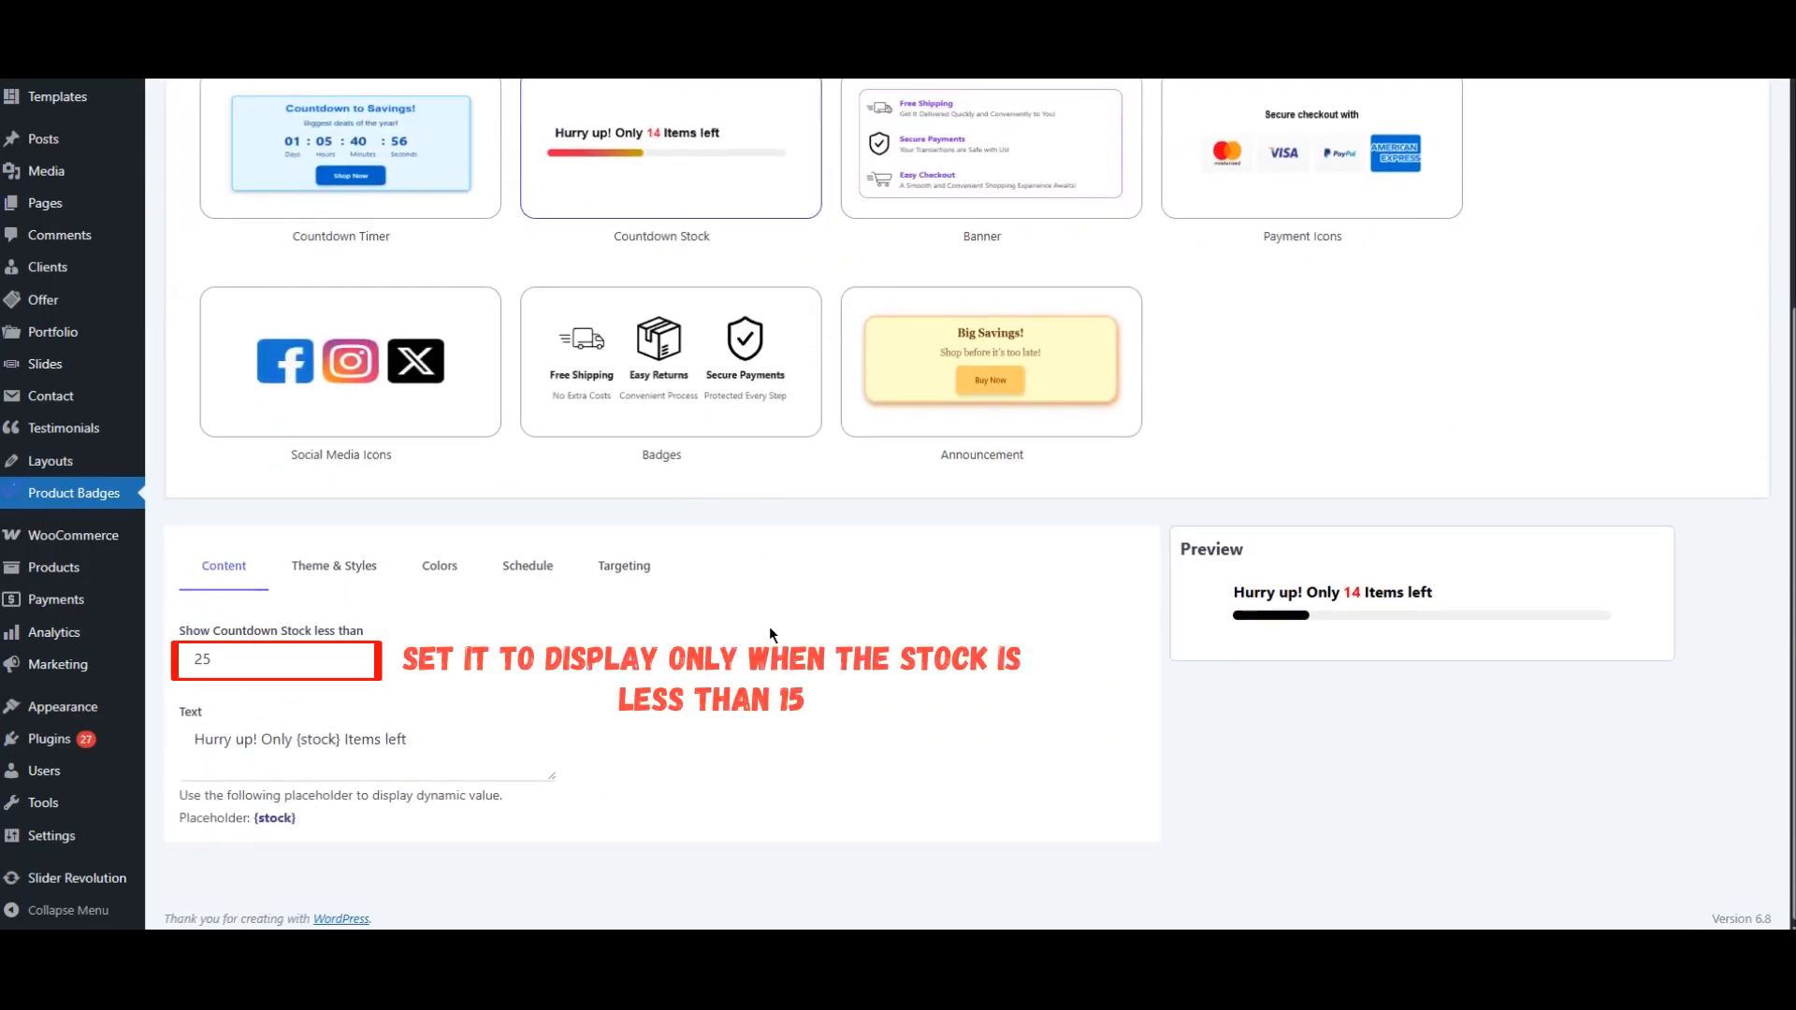
left_click(357, 668)
left_click(358, 667)
left_click(358, 667)
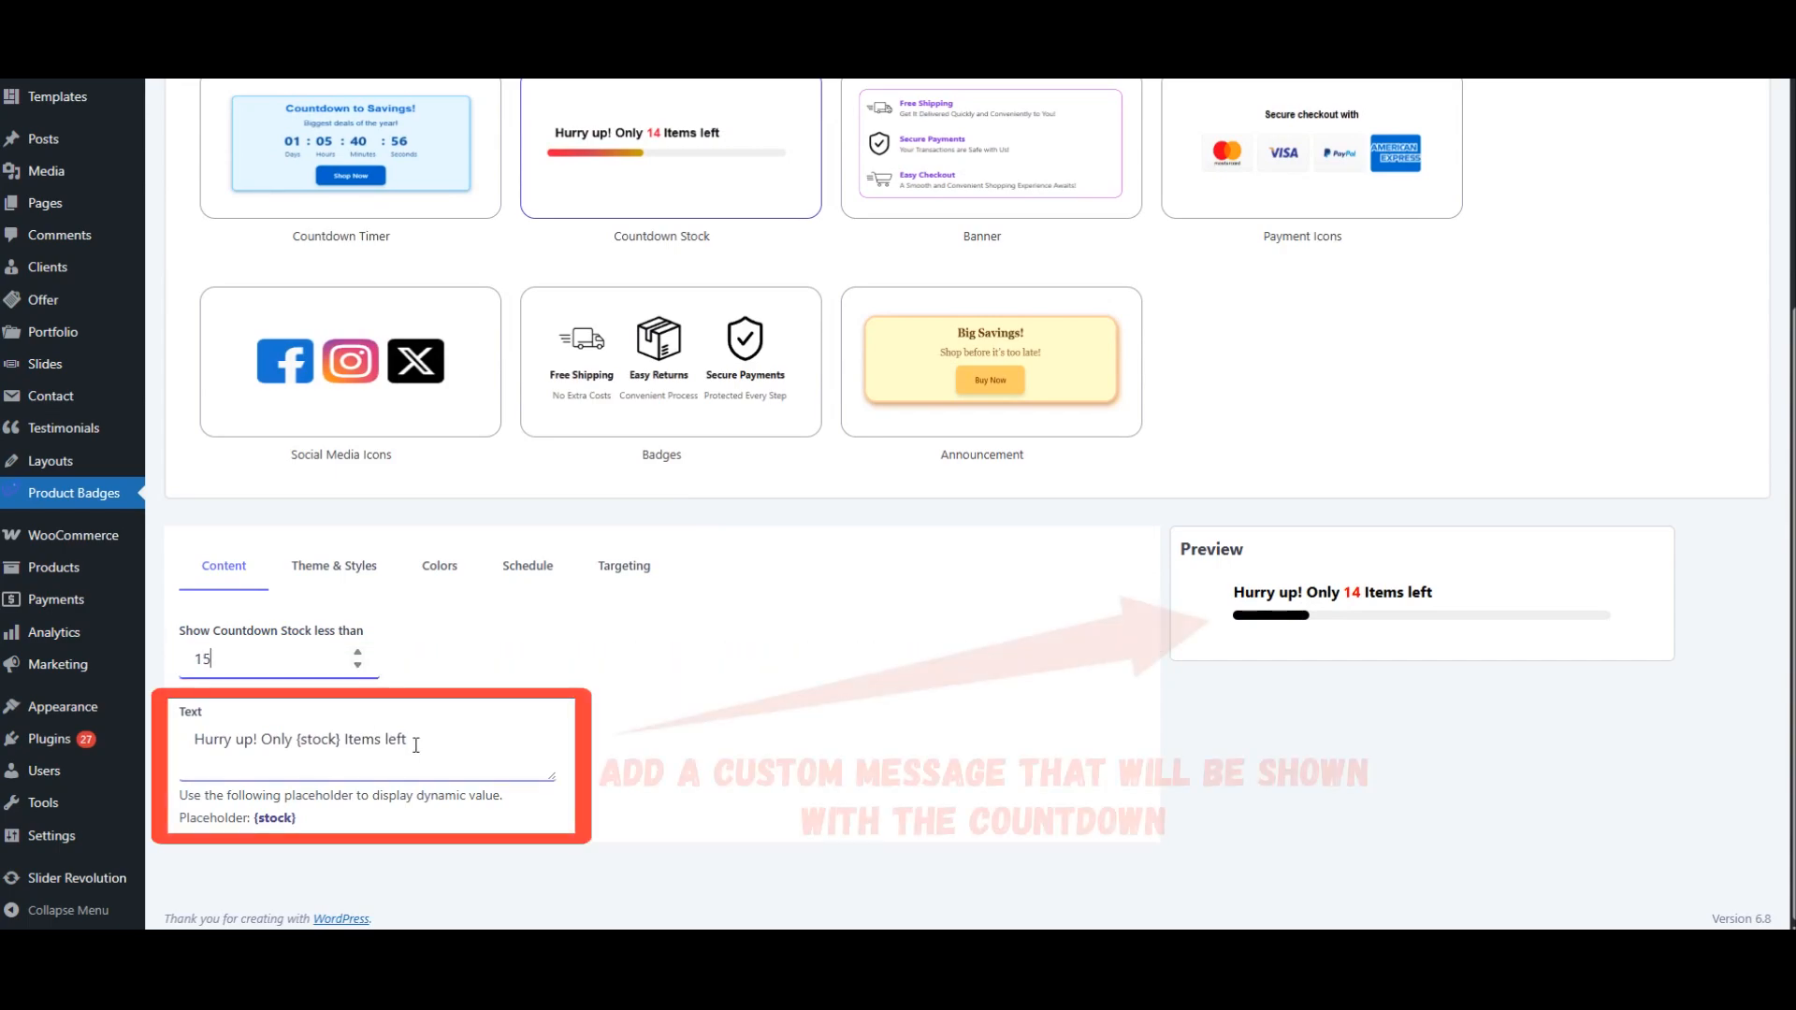
Replace the countdown message text with "Only {stock} left in stock - don't miss out!".
left_click_drag(412, 741, 192, 741)
key("BackSpace")
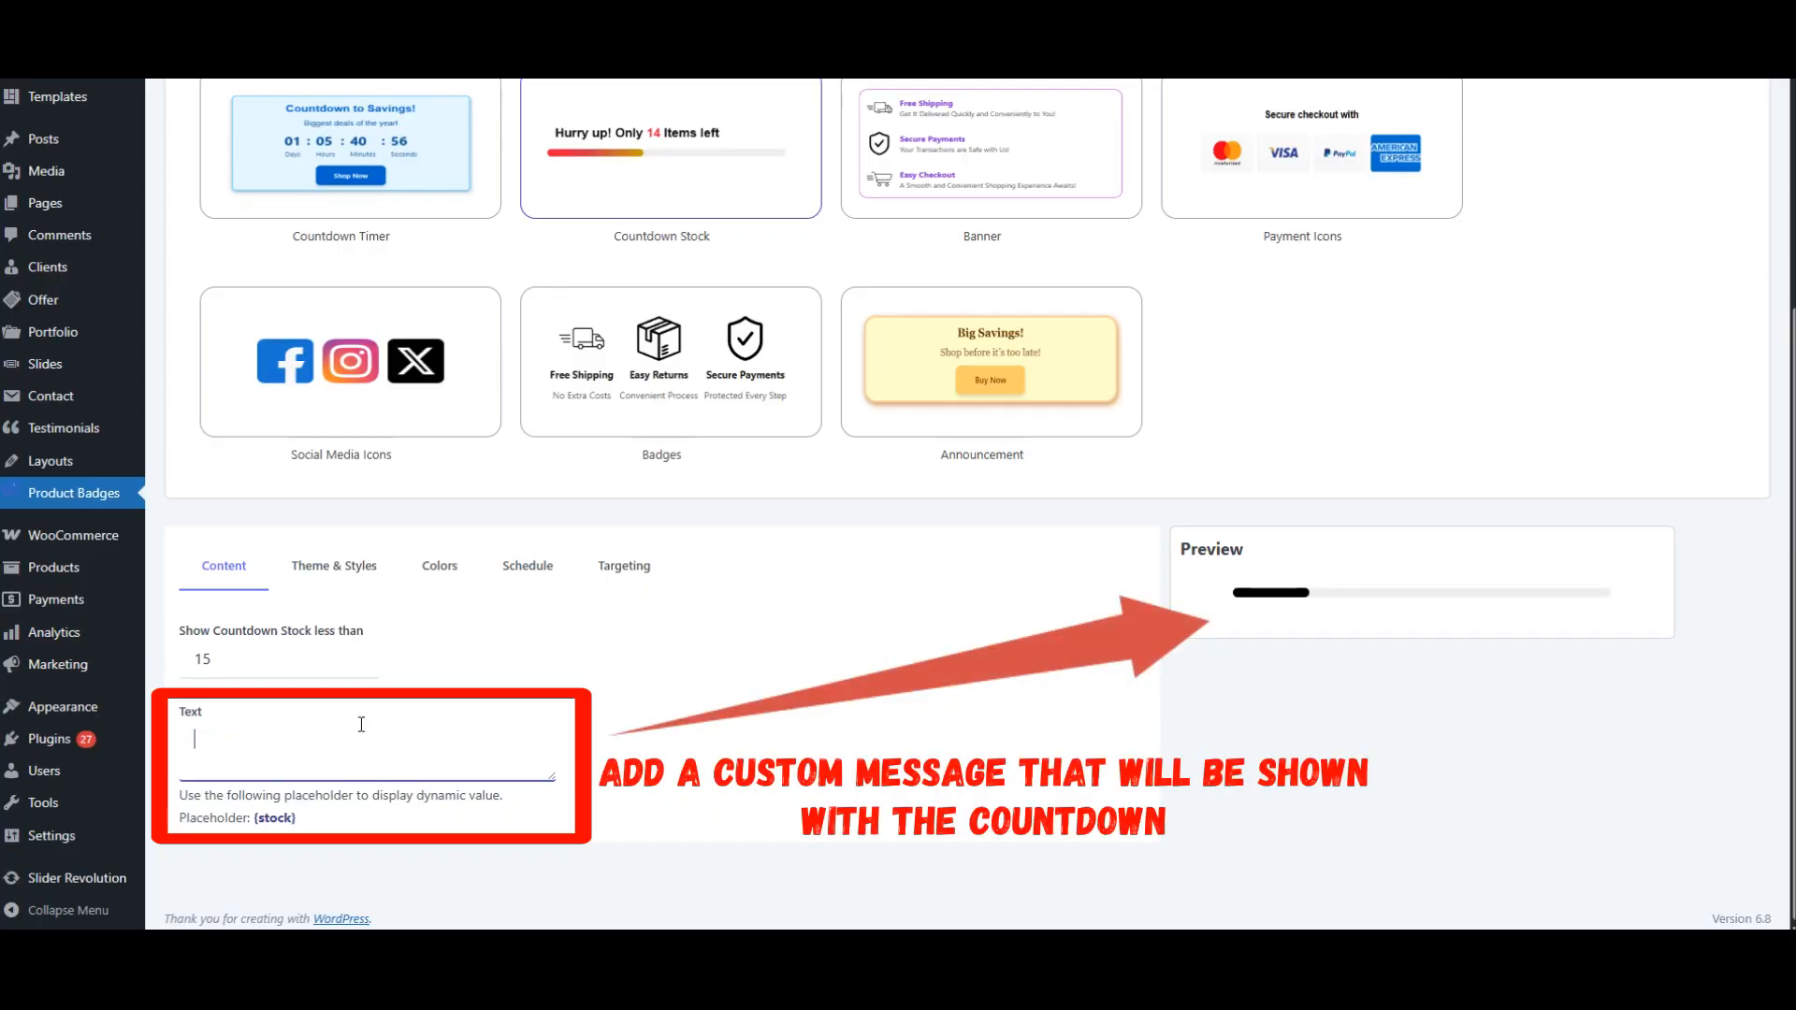
type("On")
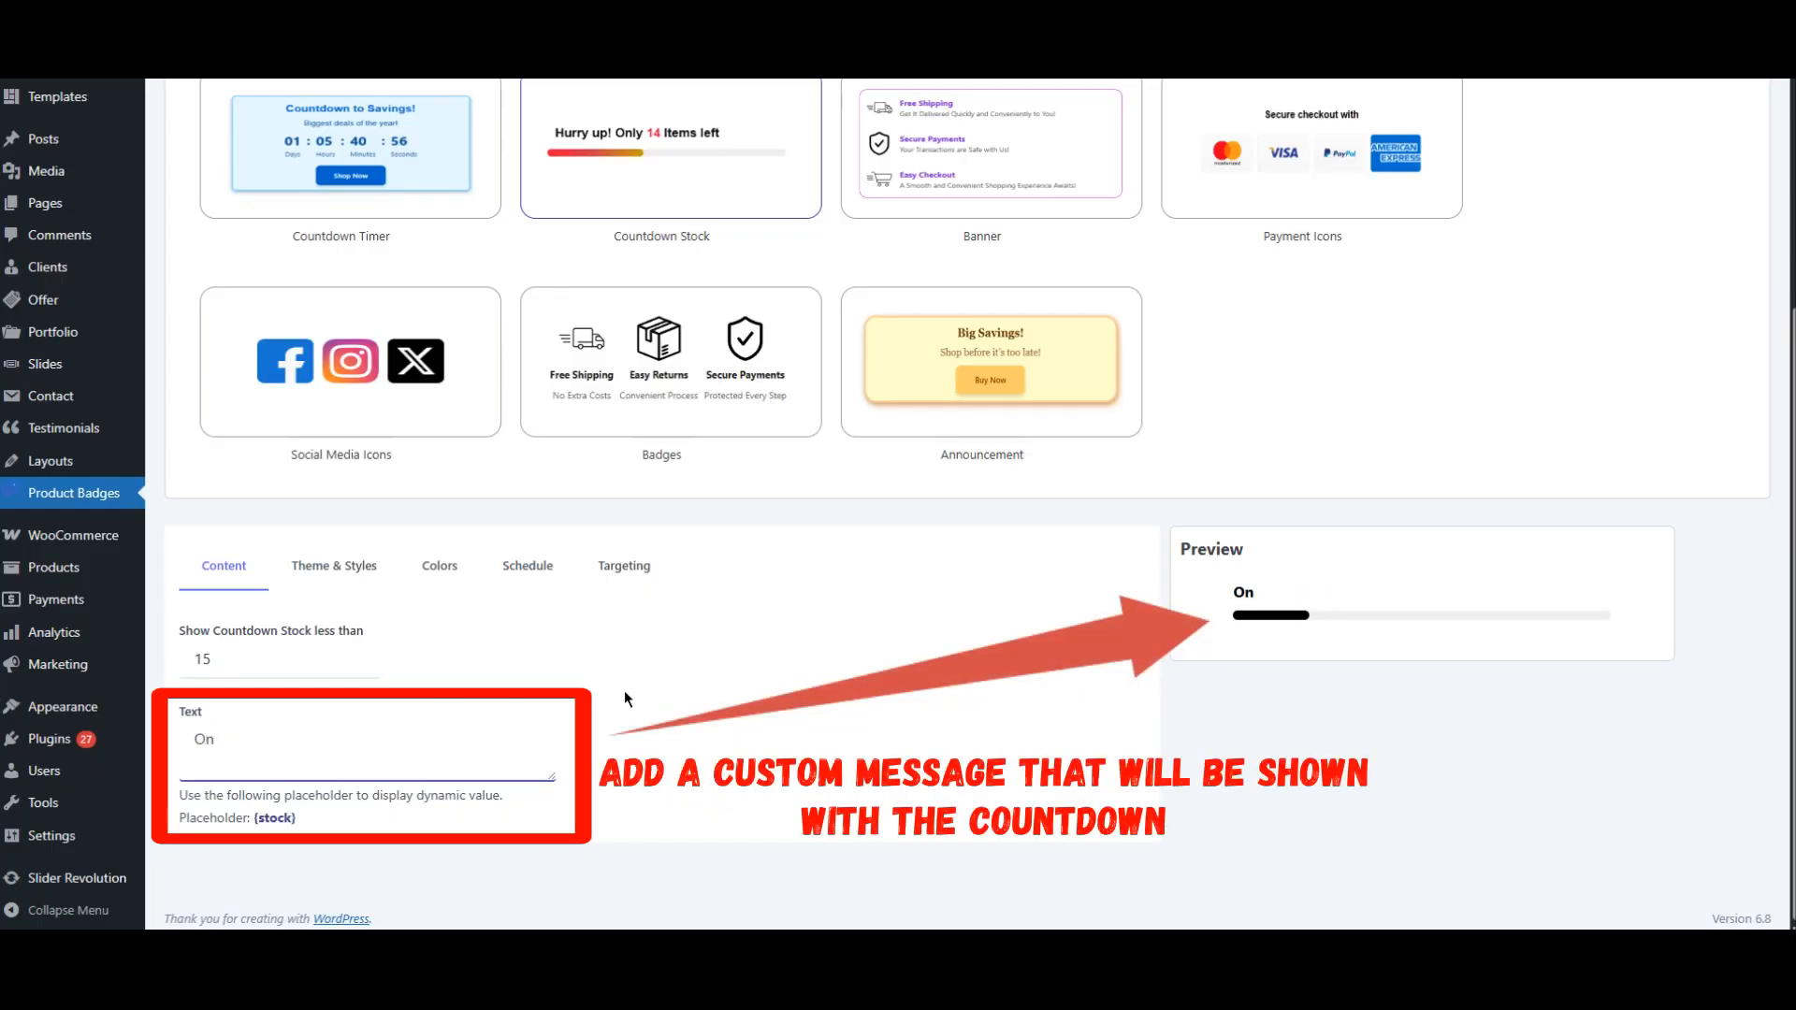
type("ly {stock} left in stock")
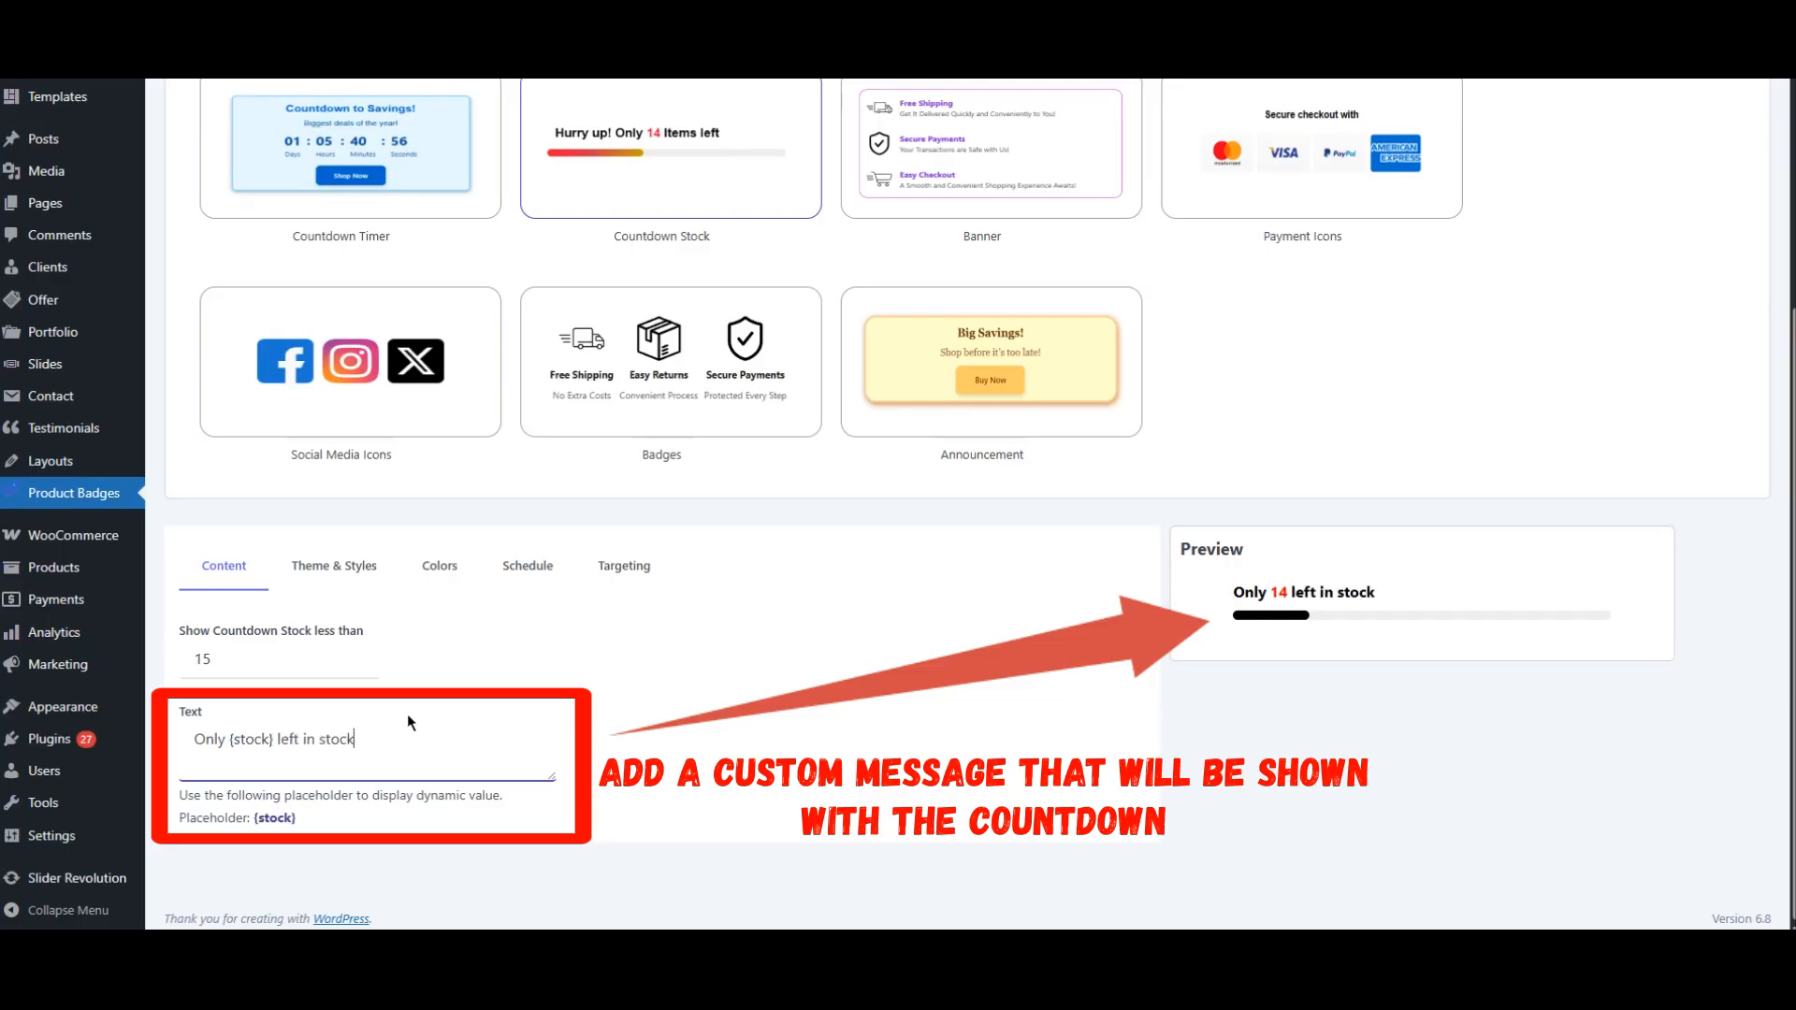
type(" - don't miss out!")
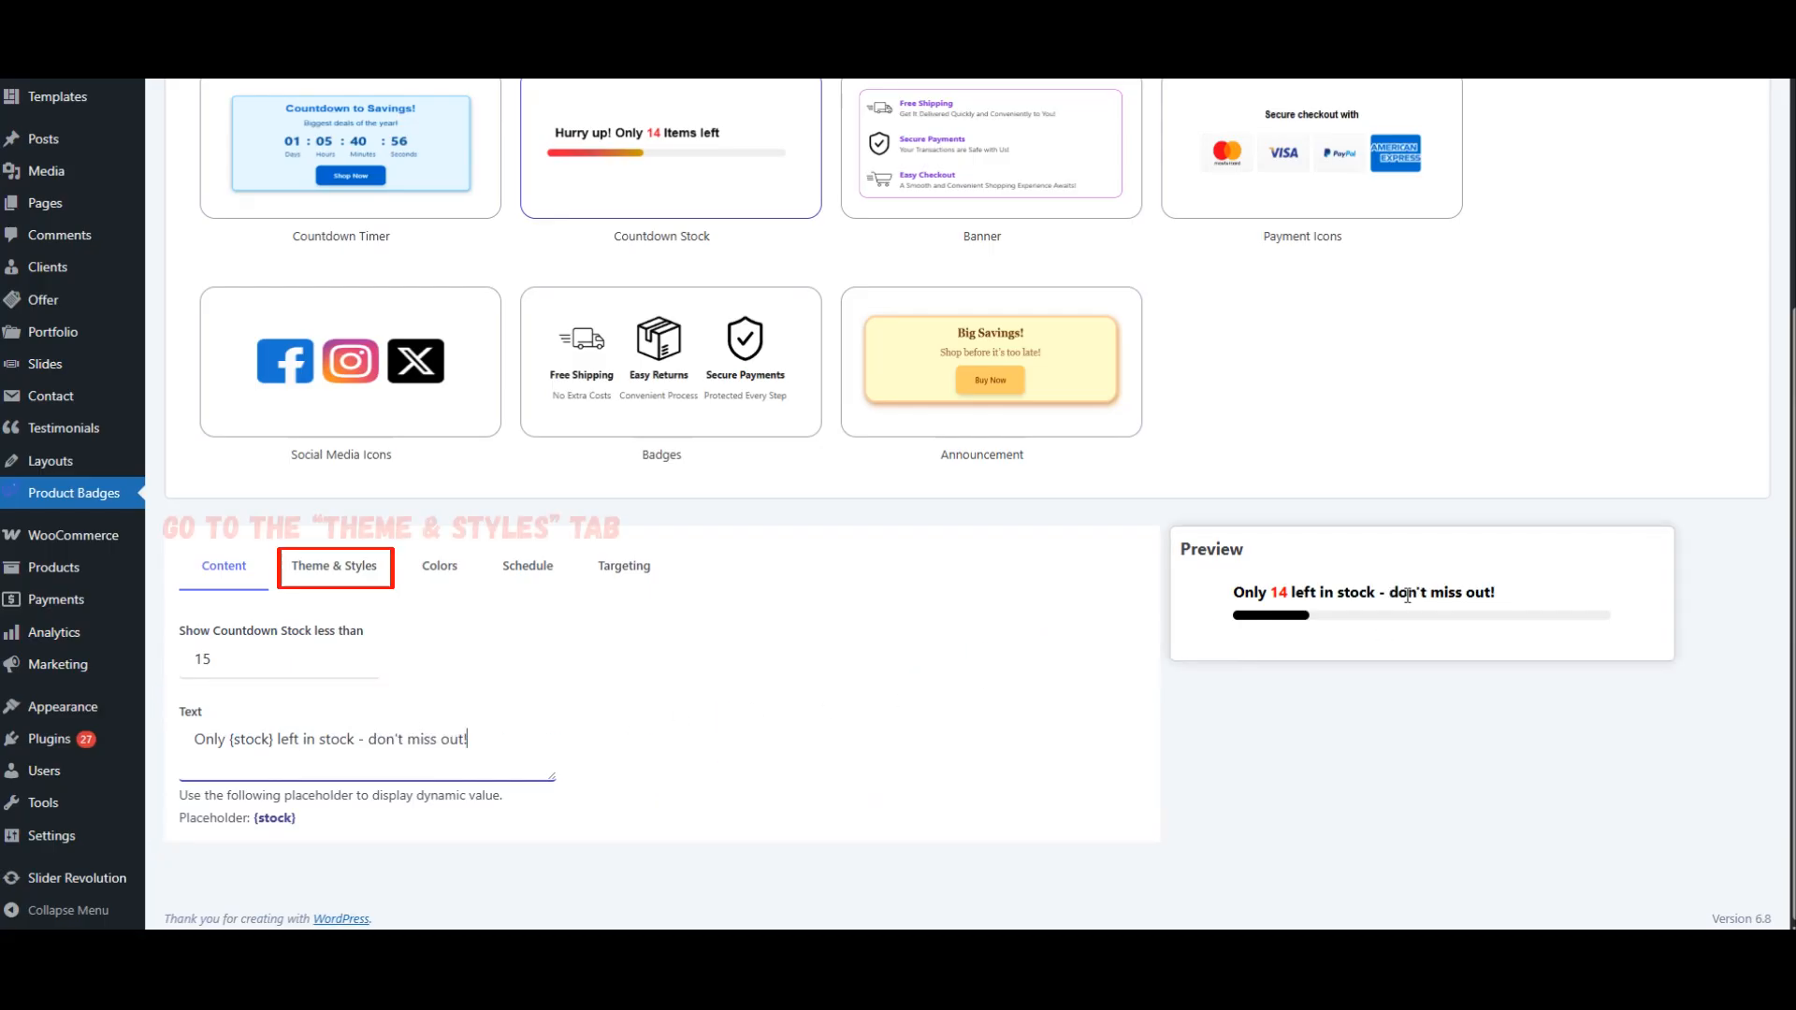
Set the countdown stock style of Embed-Stock-3 to Simple.
left_click(339, 580)
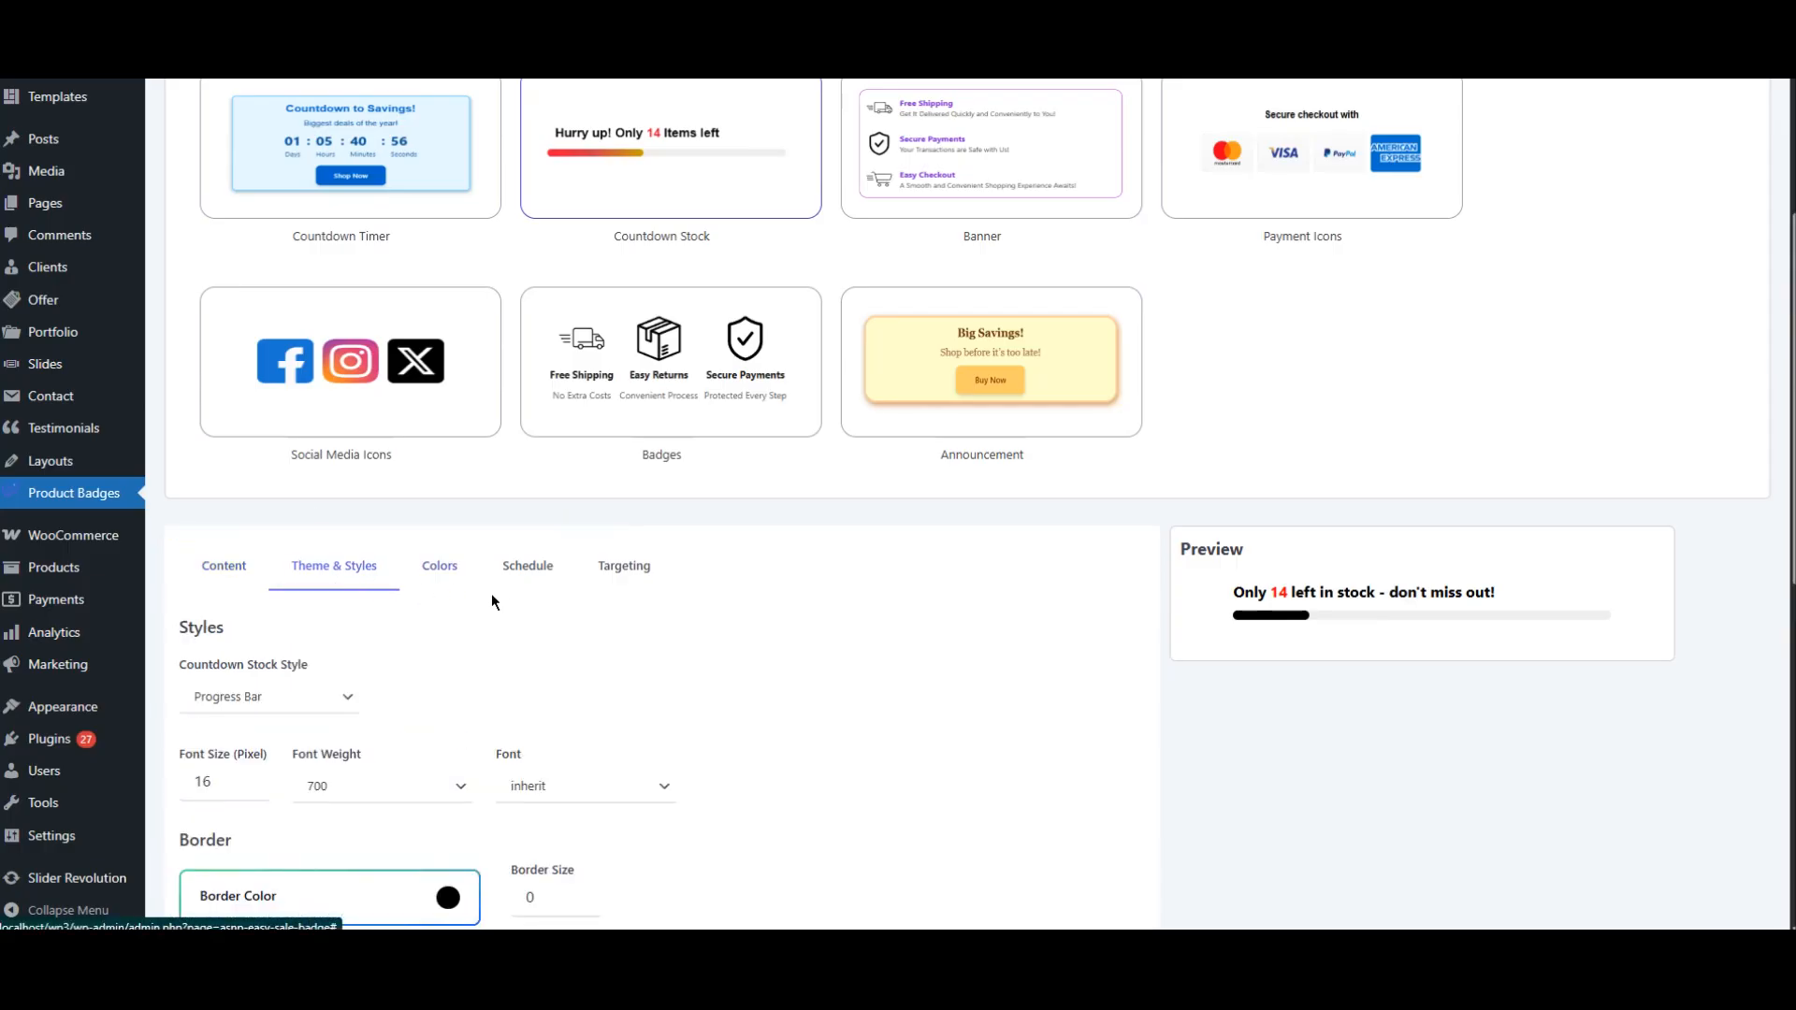
scroll(508, 601, "down", 4)
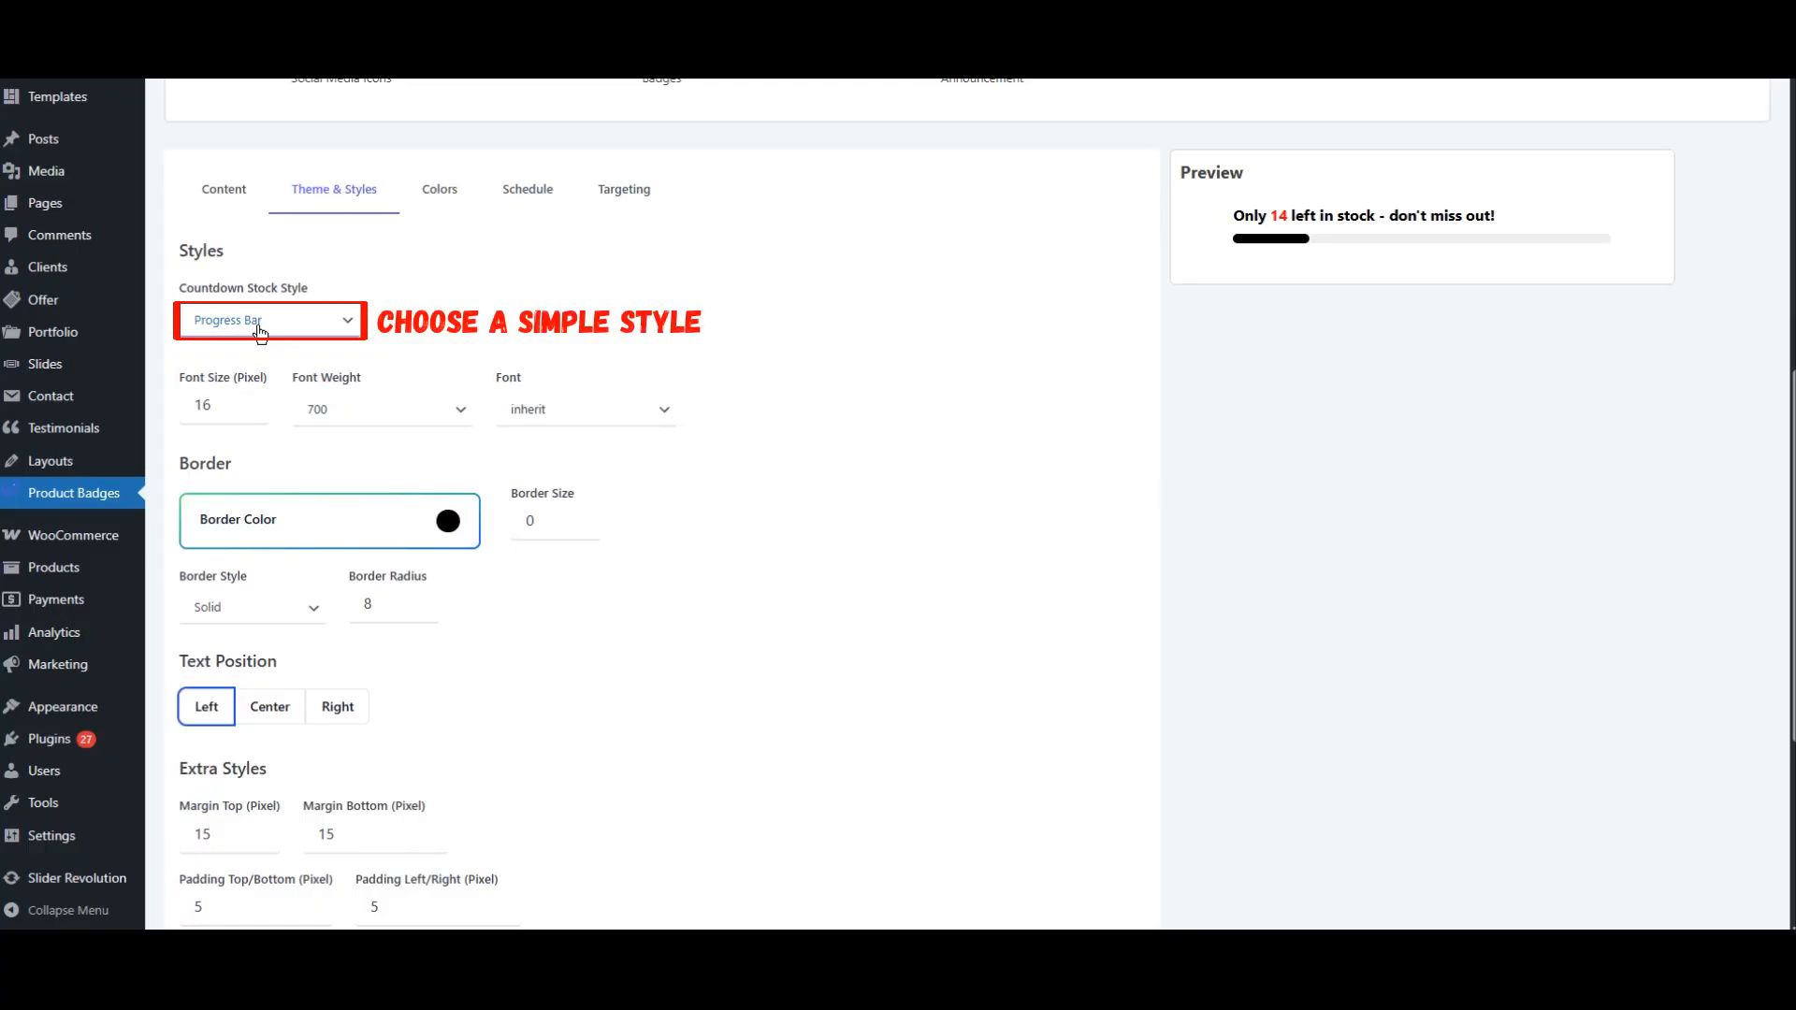
left_click(261, 334)
left_click(278, 387)
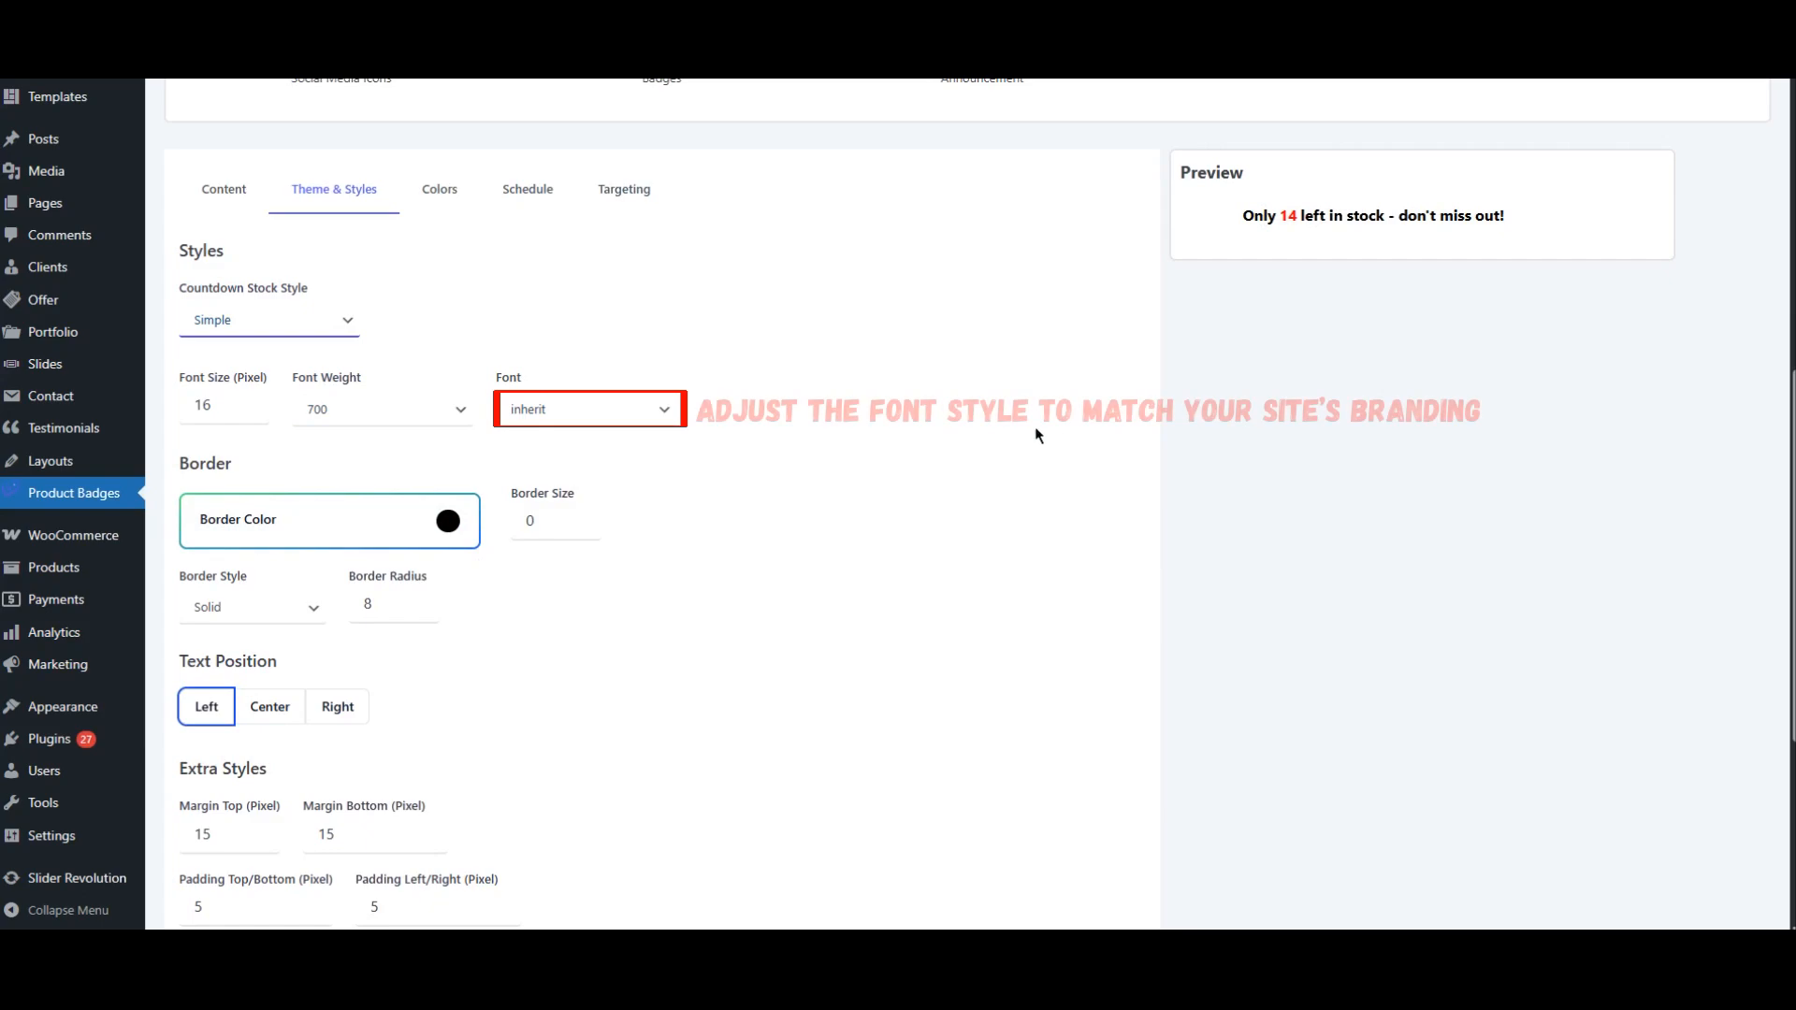
Set the embed's font to Arial and its border size to 2.
left_click(567, 419)
left_click(573, 462)
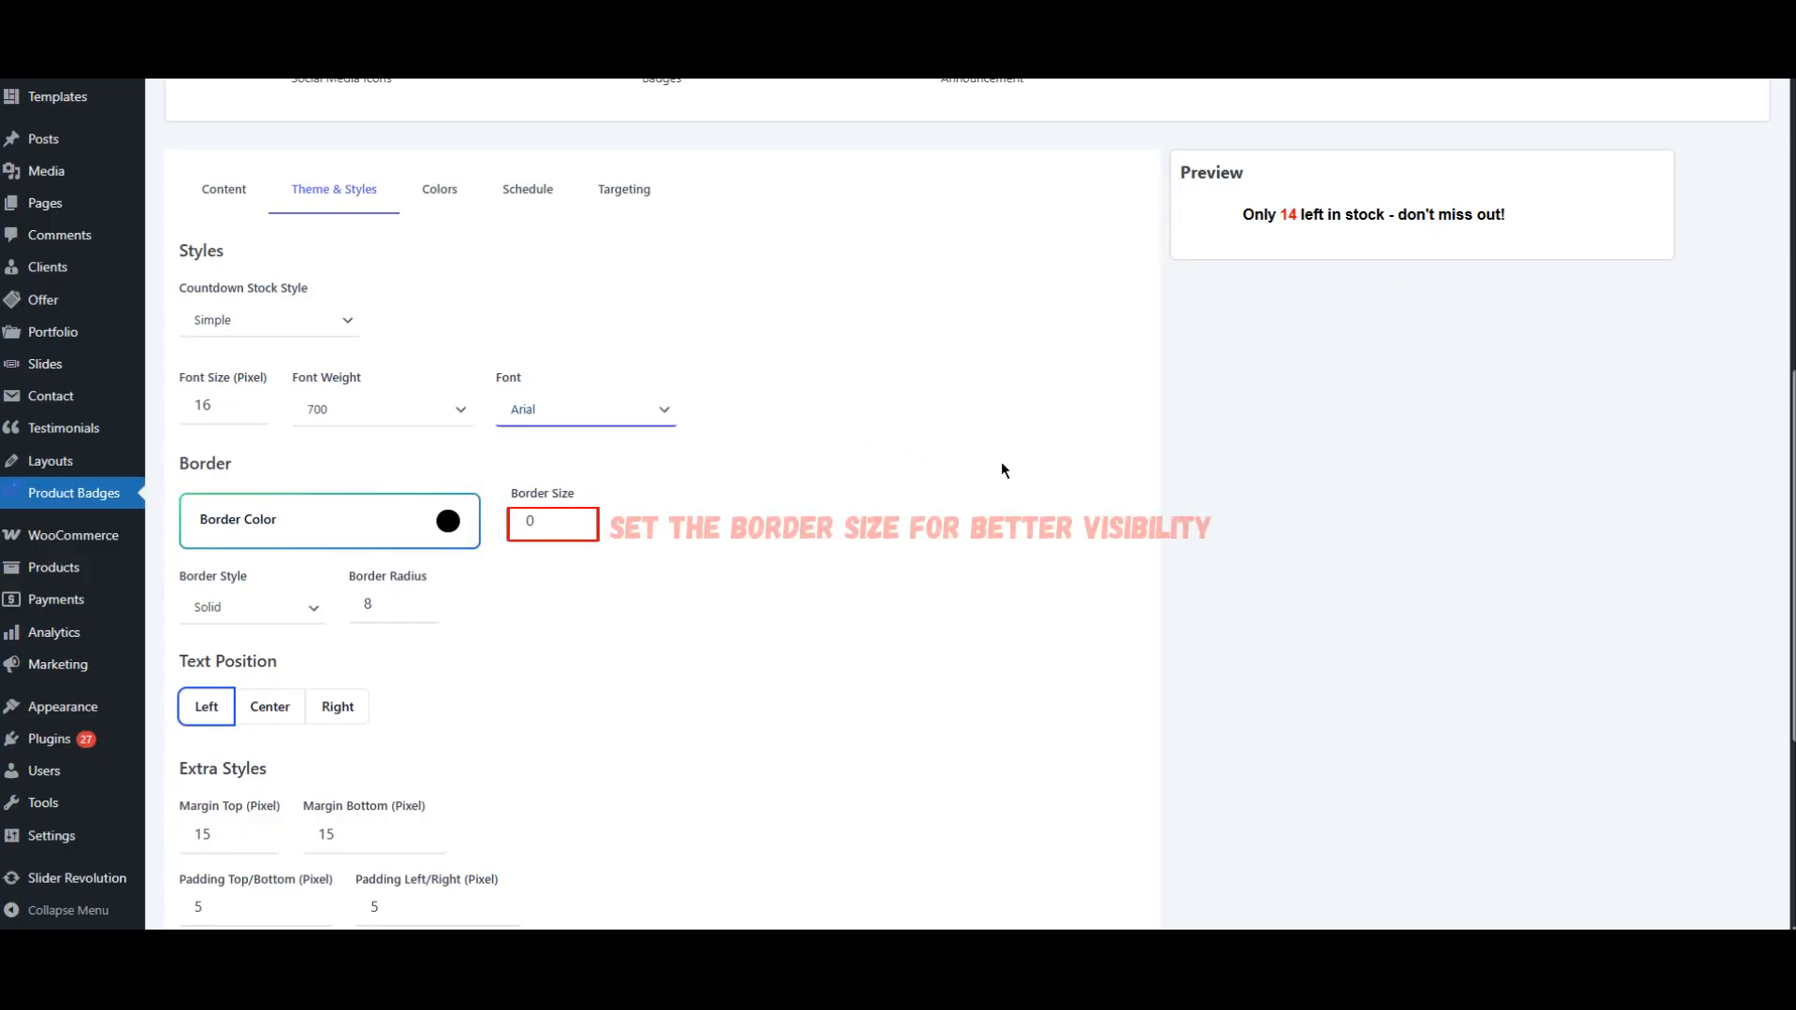
left_click(580, 517)
left_click(579, 516)
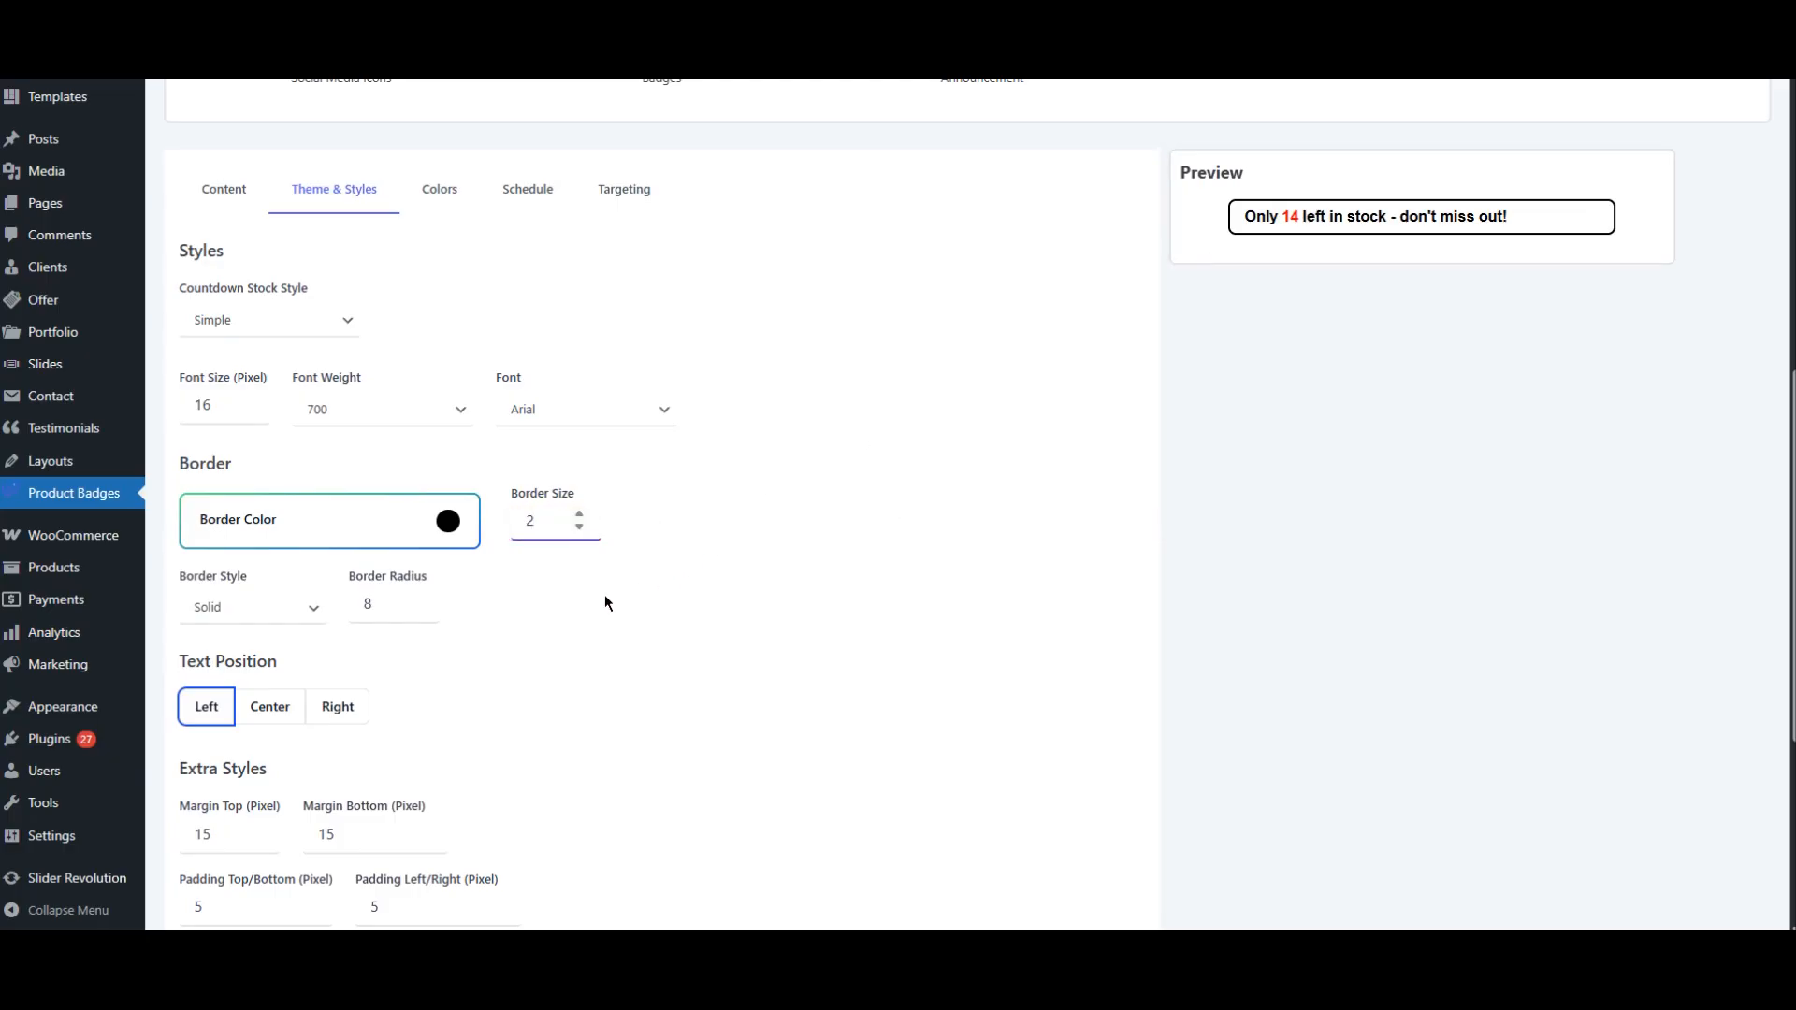
Set the embed's width size for desktop to 70 percent.
scroll(604, 593, "down", 2)
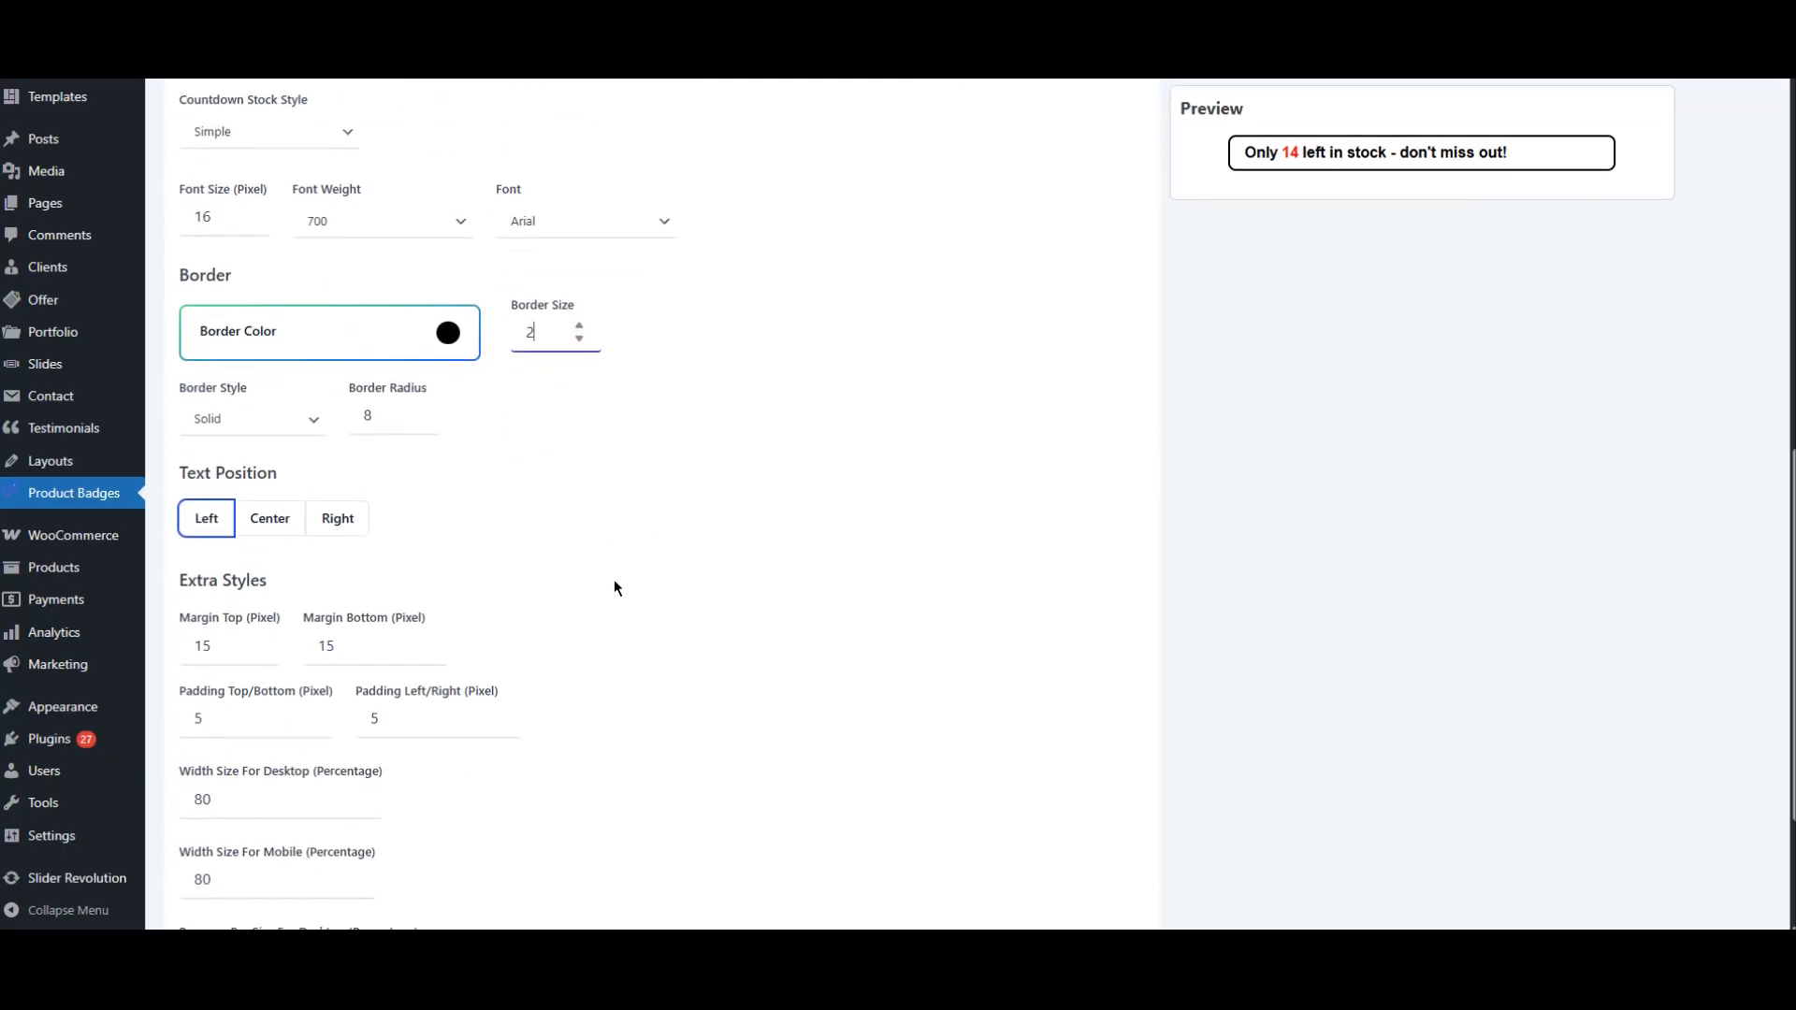
scroll(615, 587, "down", 2)
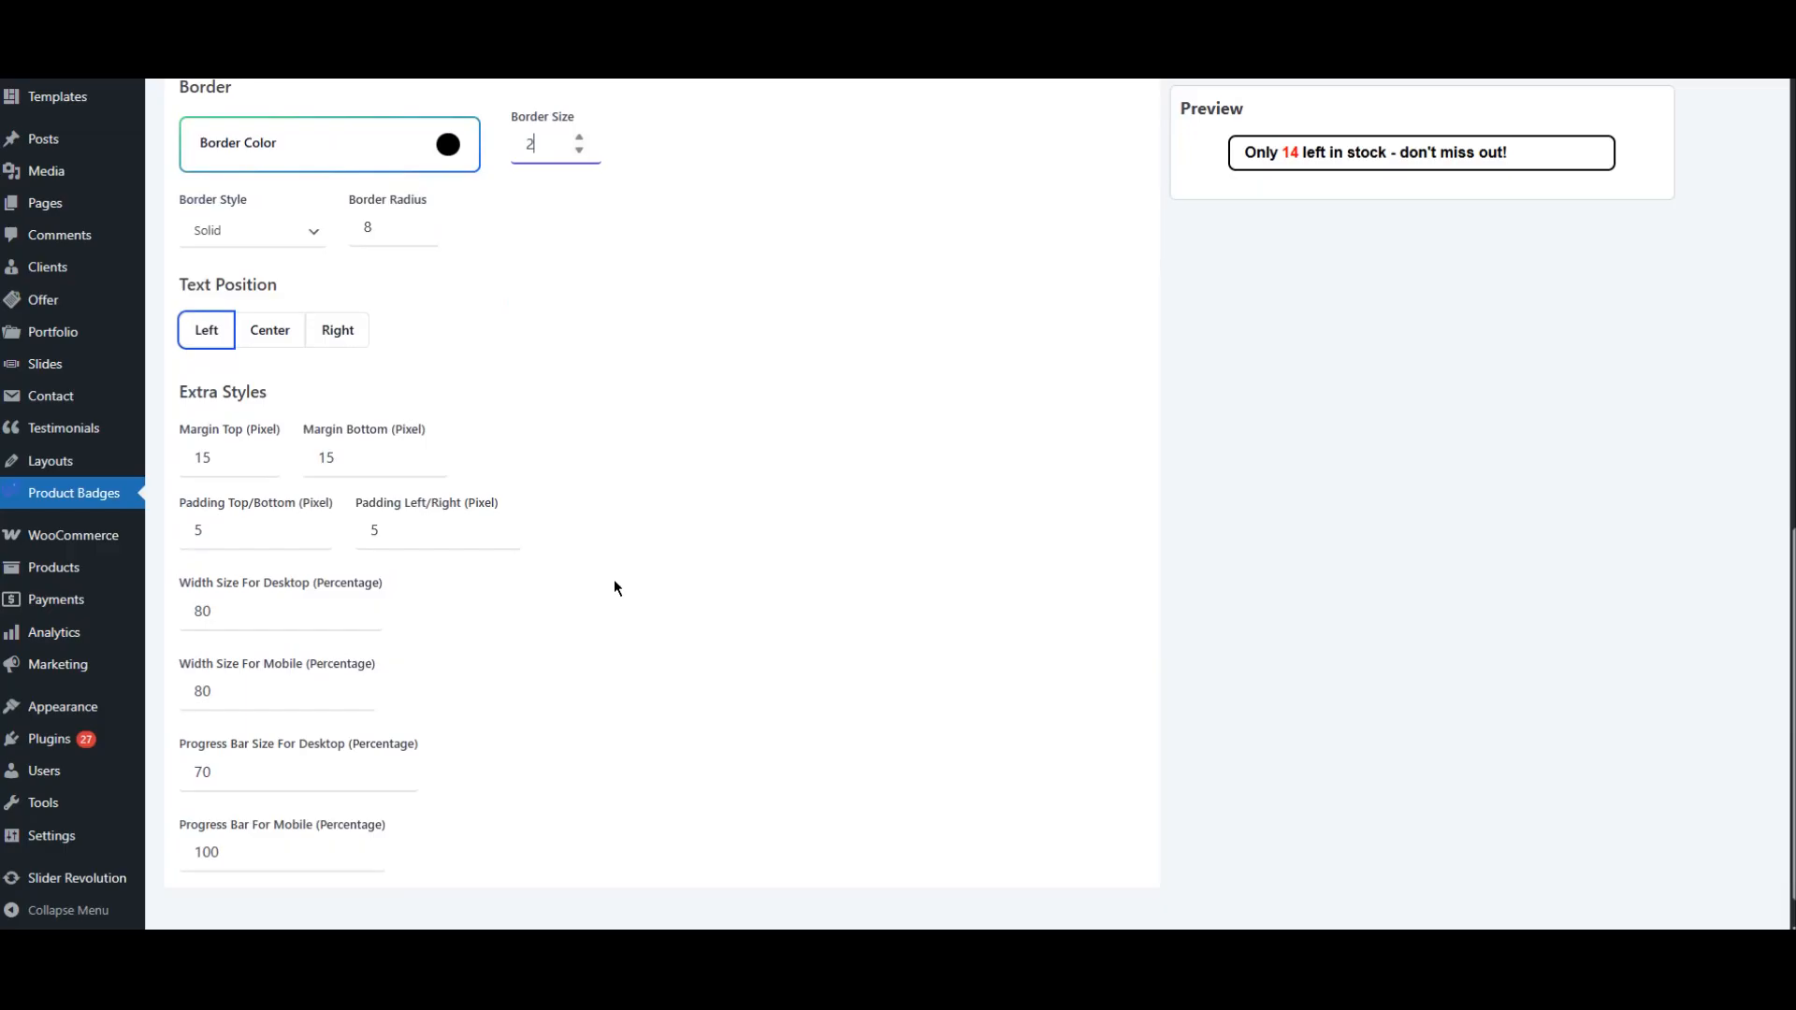
left_click(361, 617)
left_click(361, 617)
left_click(361, 617)
left_click(361, 617)
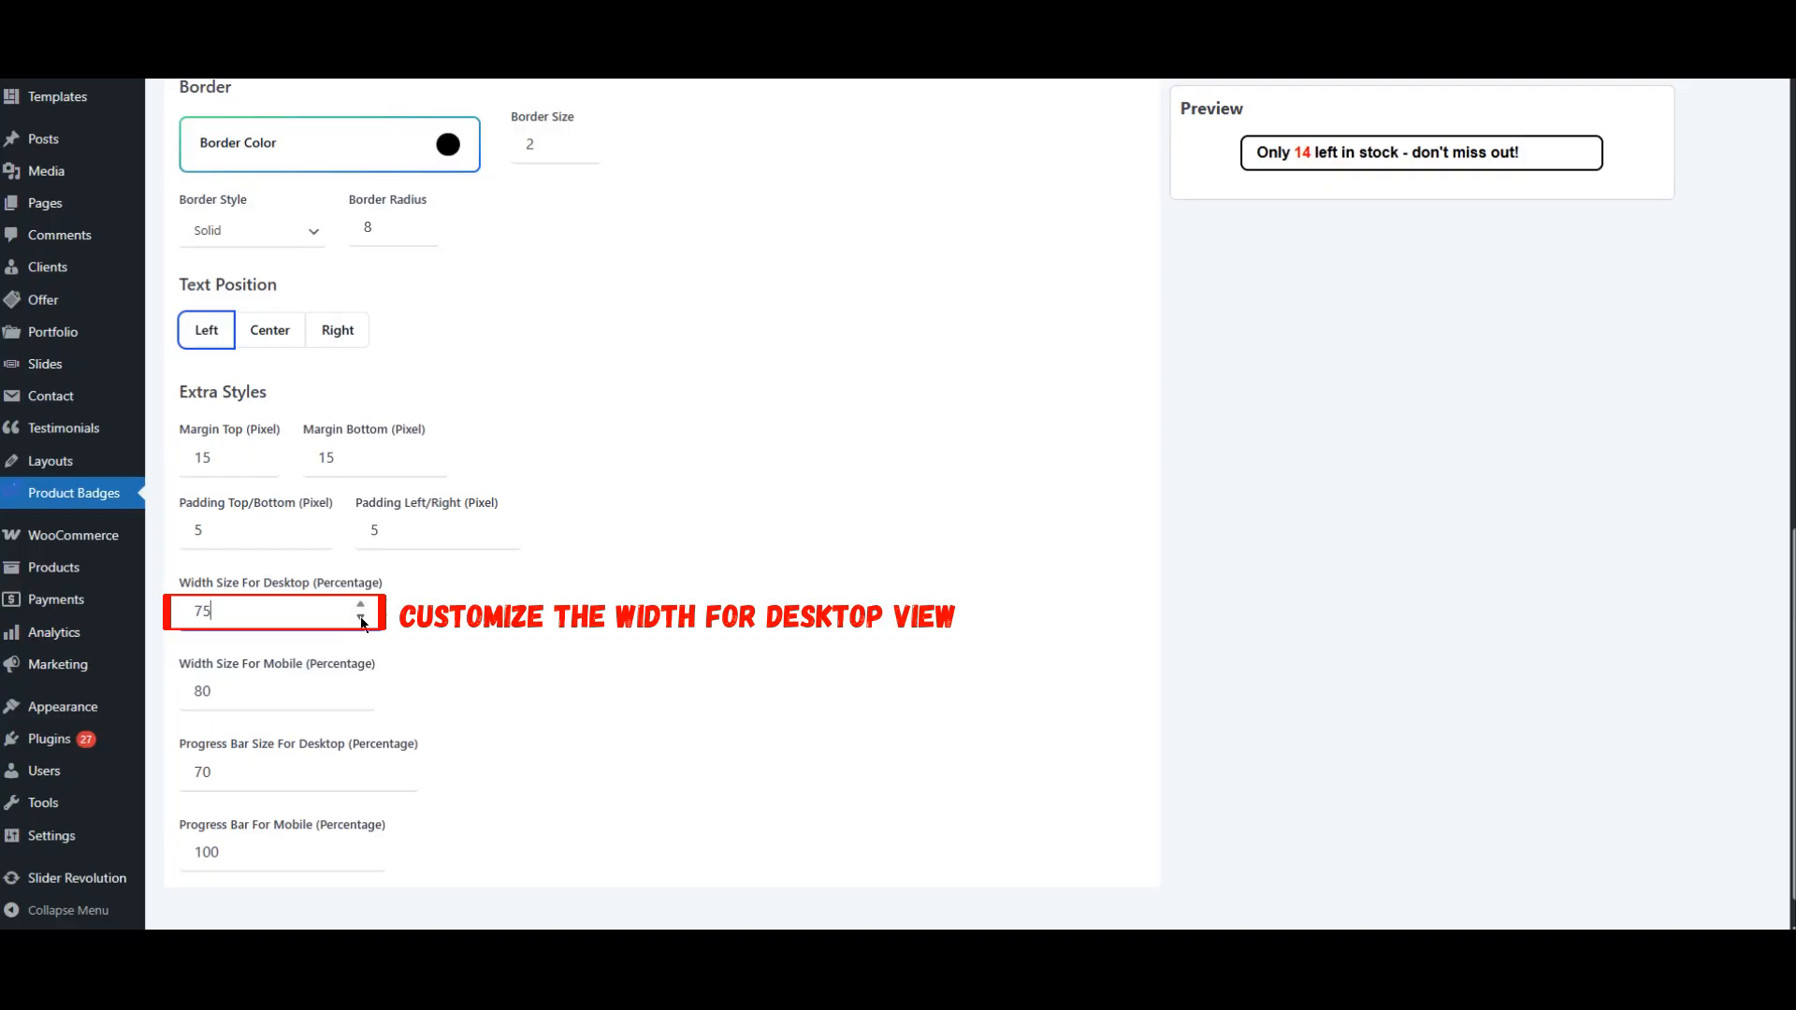
left_click(361, 617)
left_click(361, 617)
left_click(361, 617)
left_click(361, 618)
left_click(361, 617)
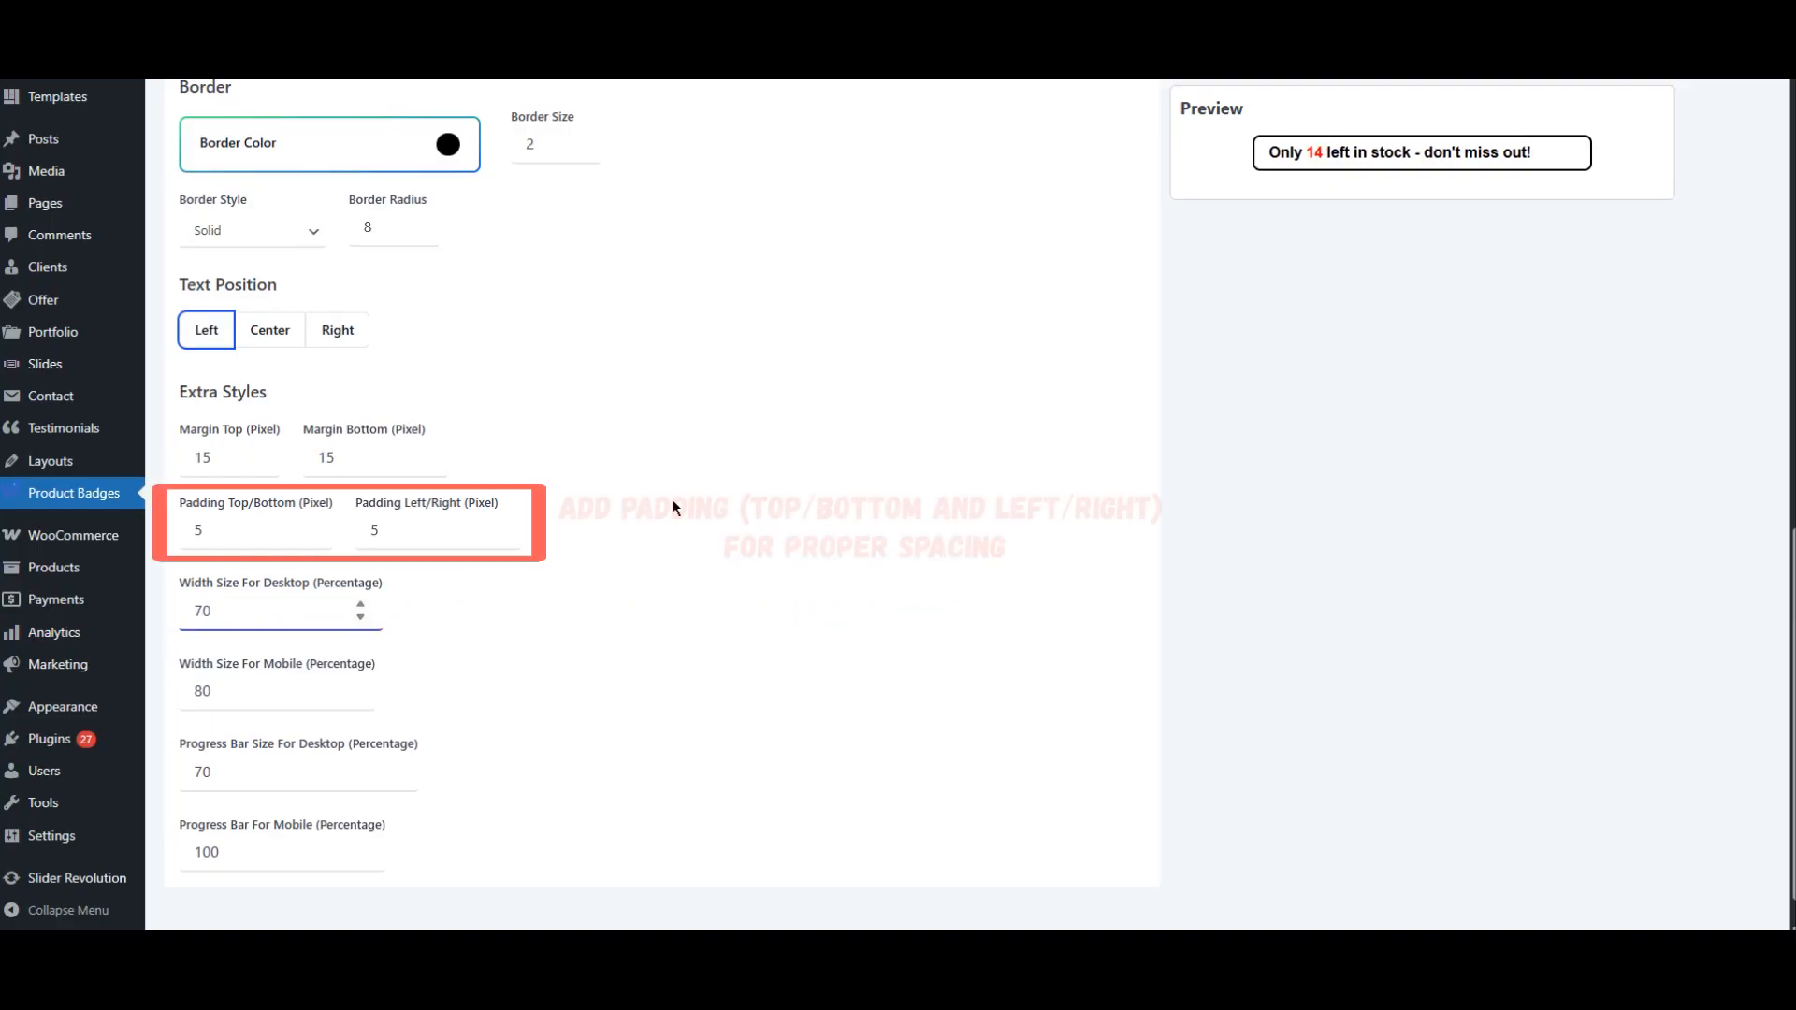
left_click(720, 470)
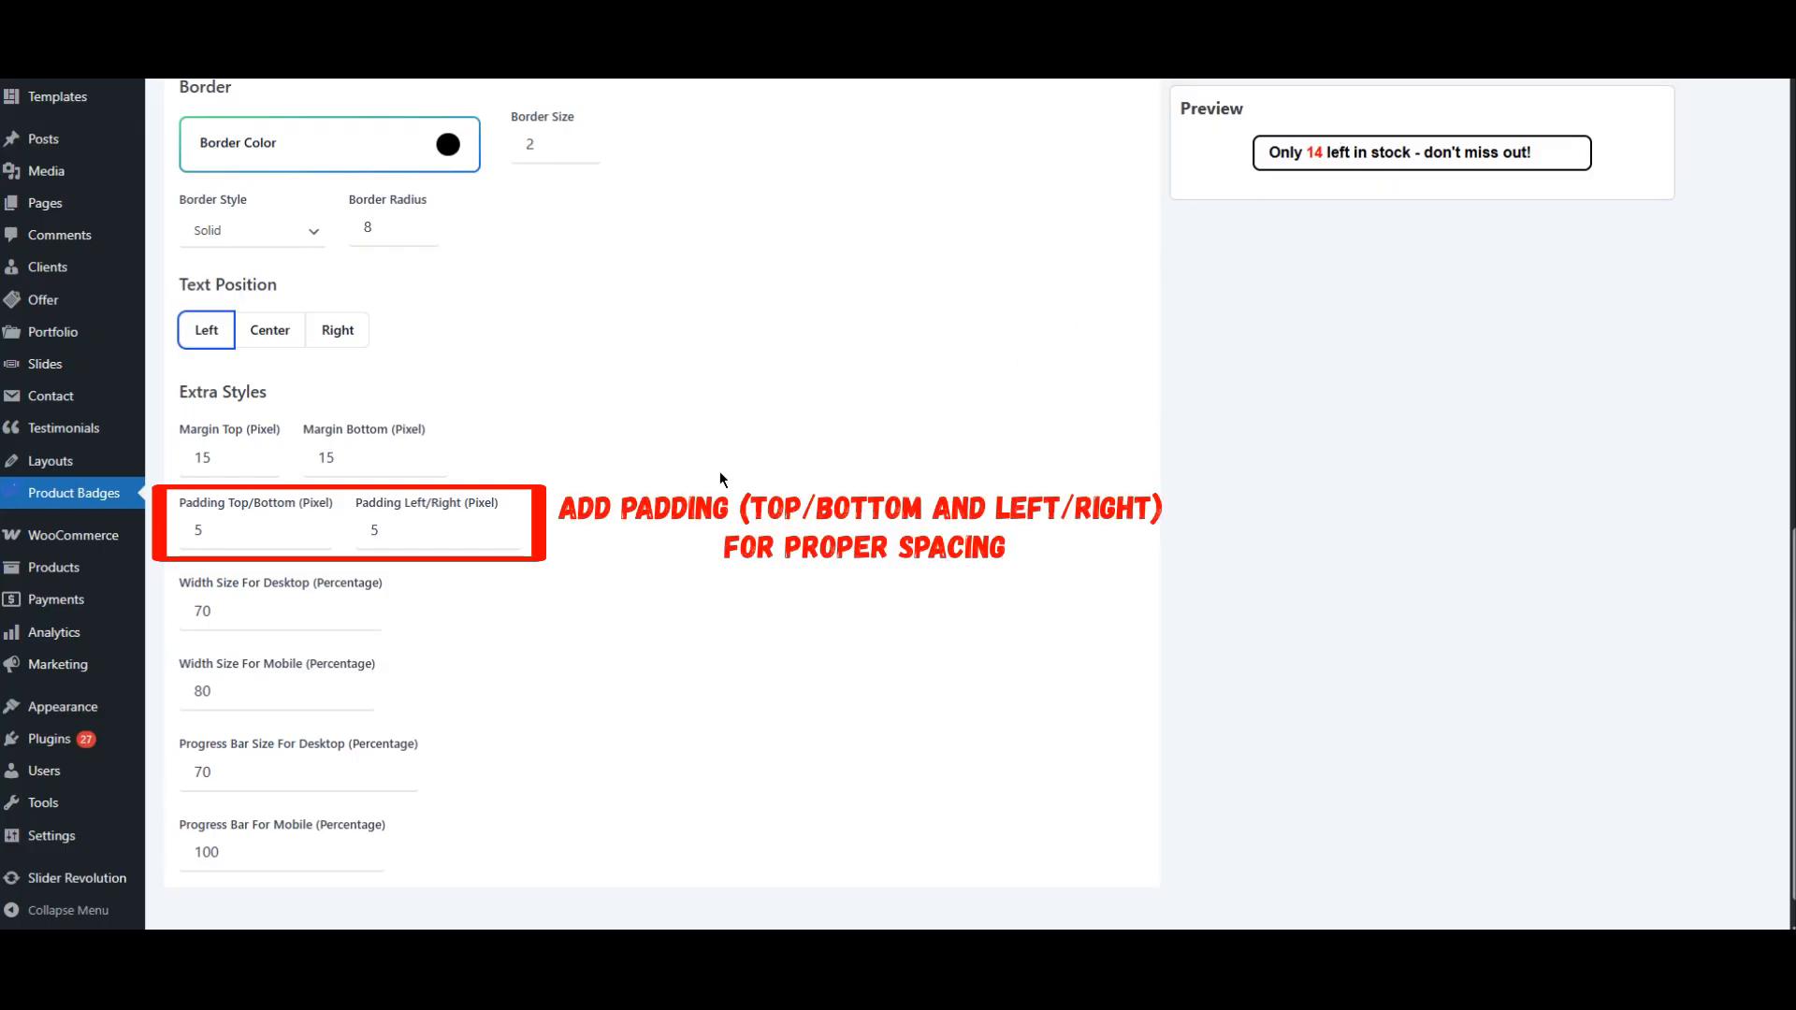
Set the embed's left/right padding to 0 pixels.
left_click(499, 537)
left_click(500, 537)
left_click(500, 537)
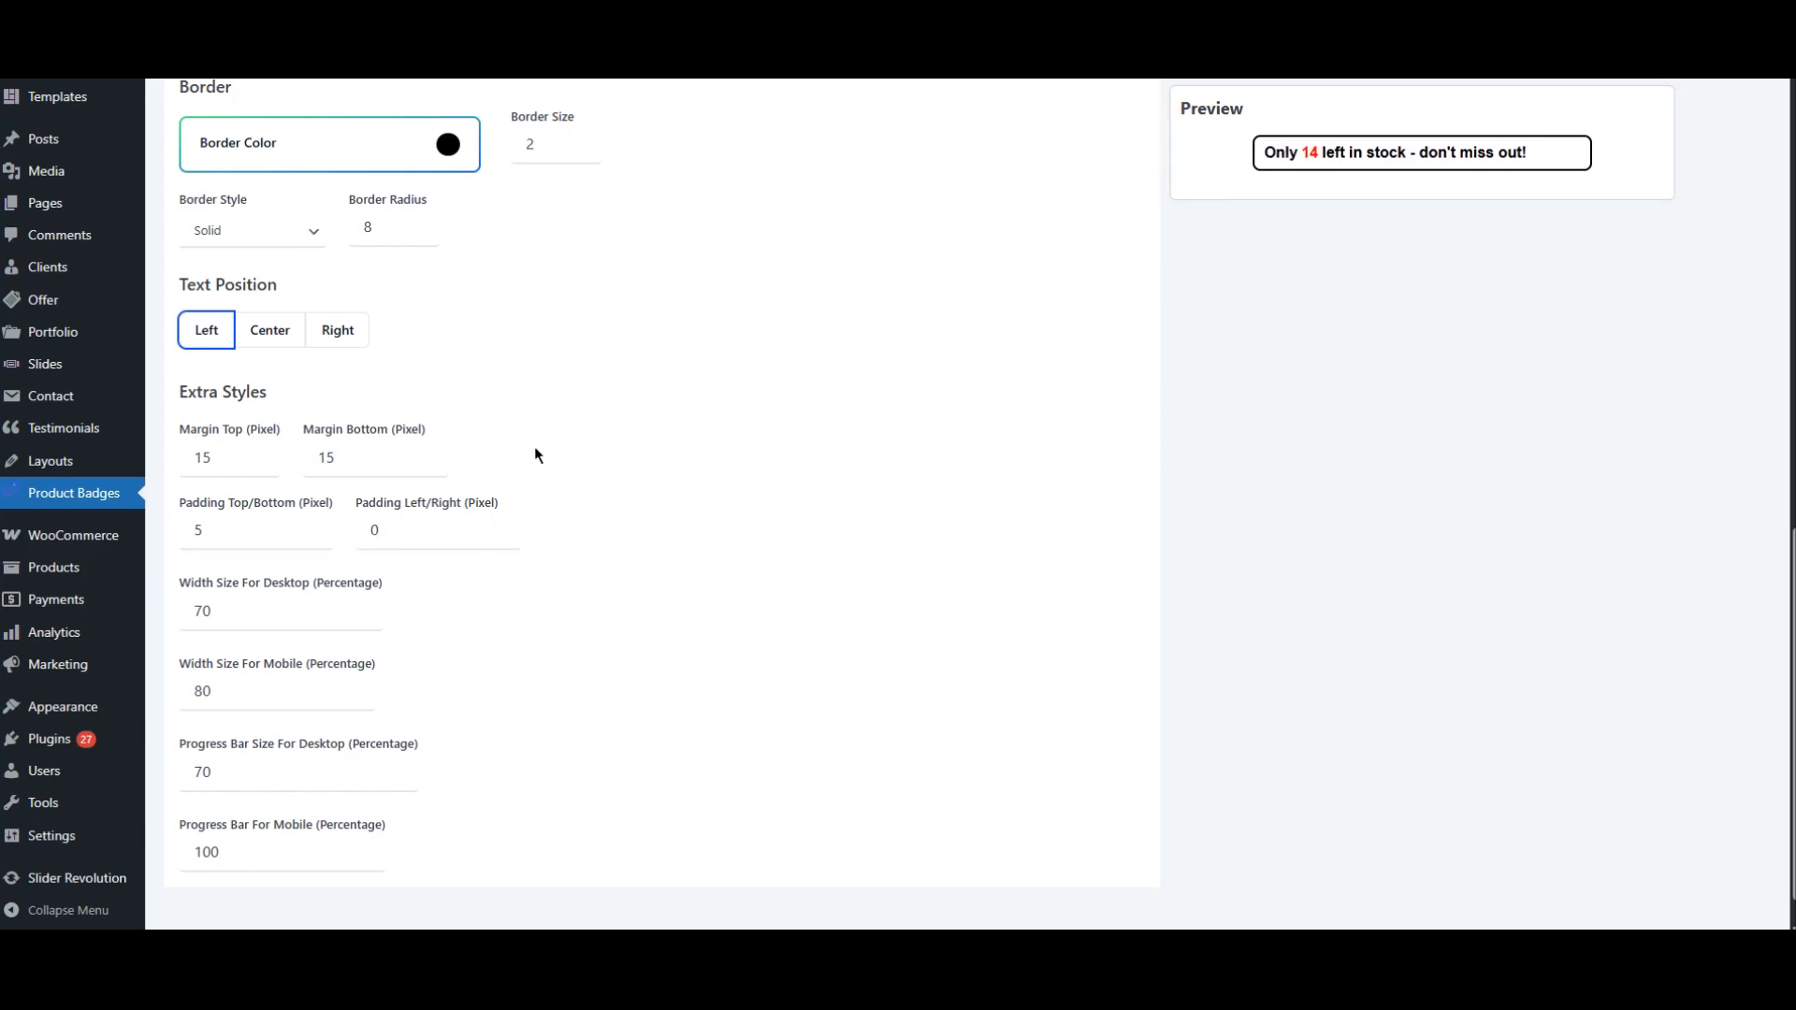
Set the embed's background color to the salmon pink swatch, hex ff8787.
scroll(535, 446, "up", 4)
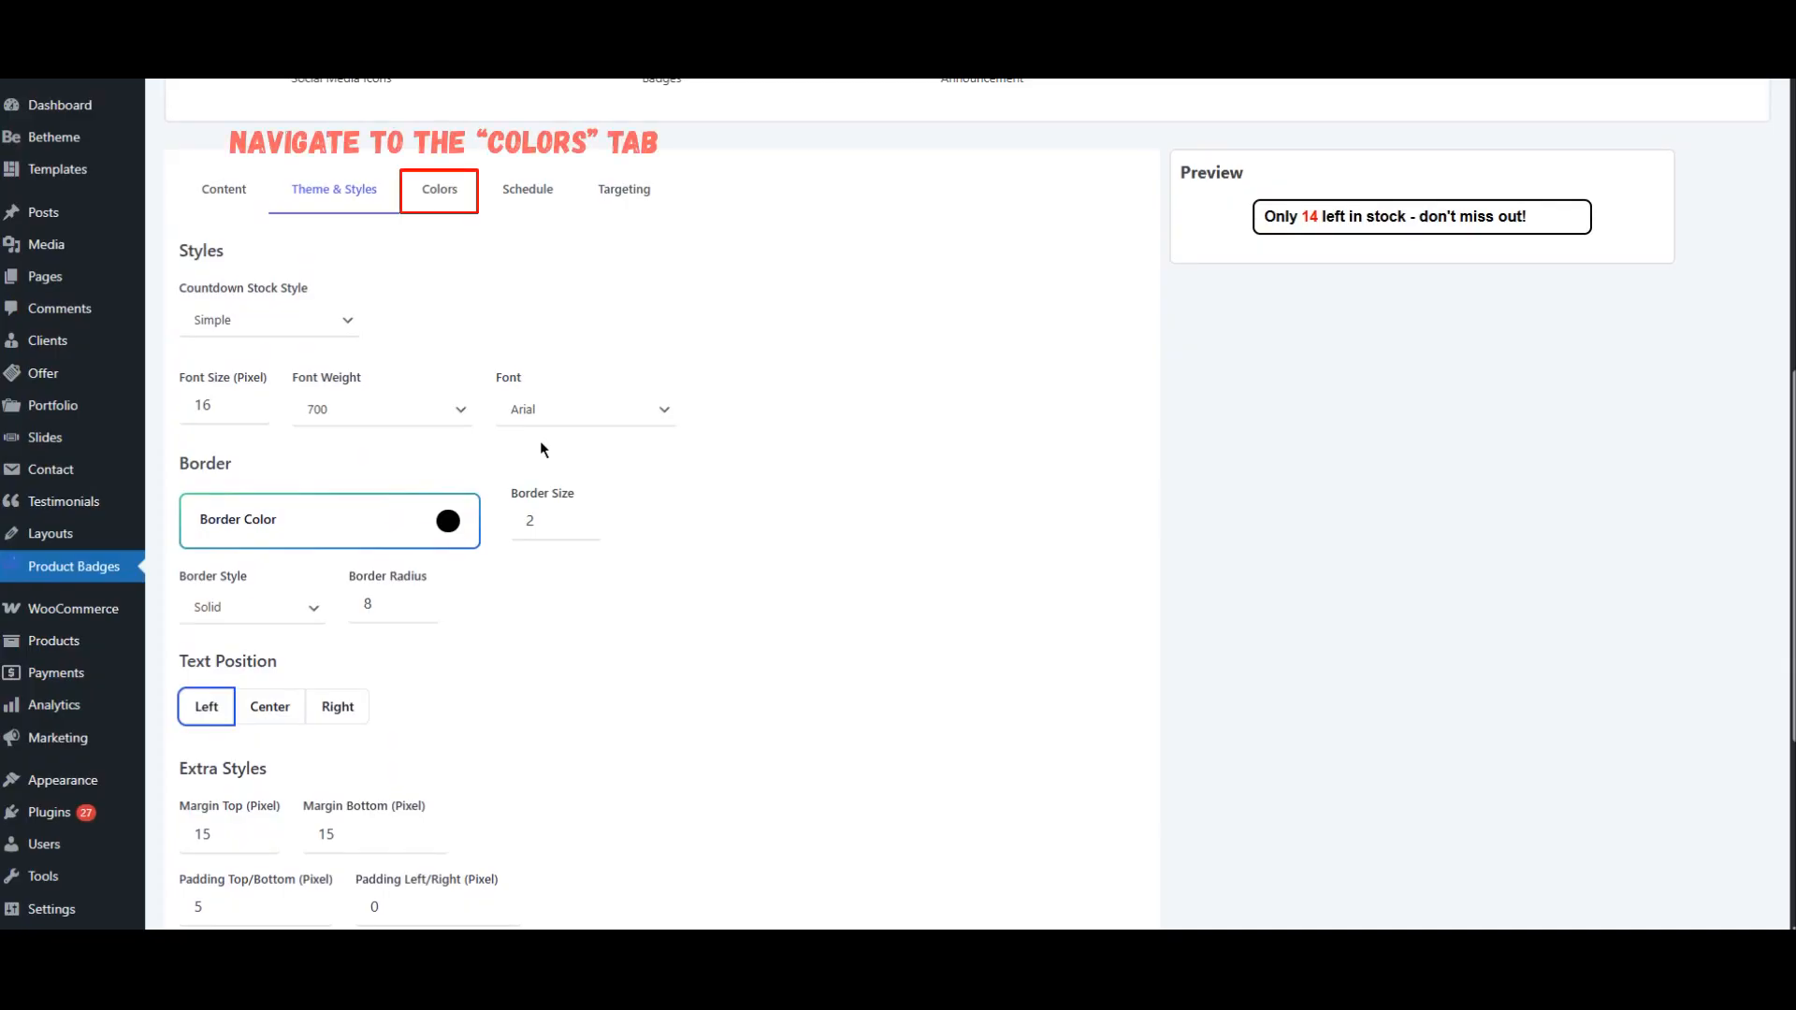
left_click(447, 195)
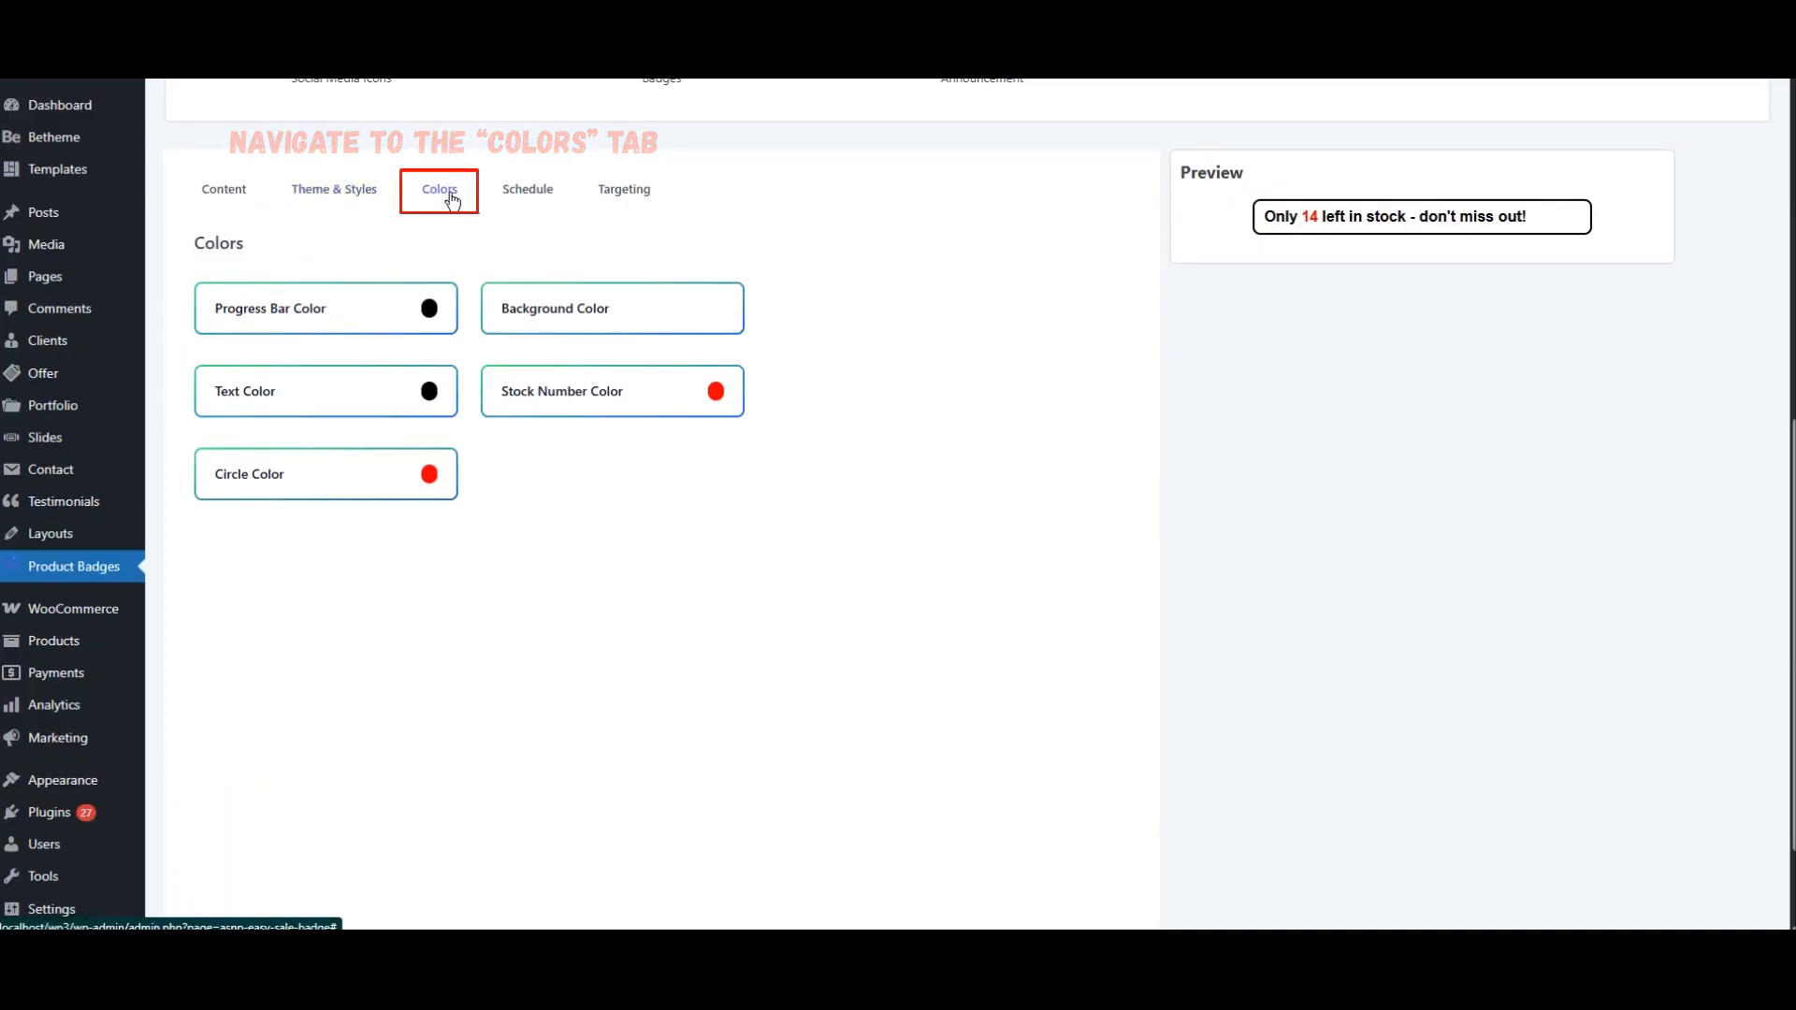
left_click(634, 322)
left_click(663, 849)
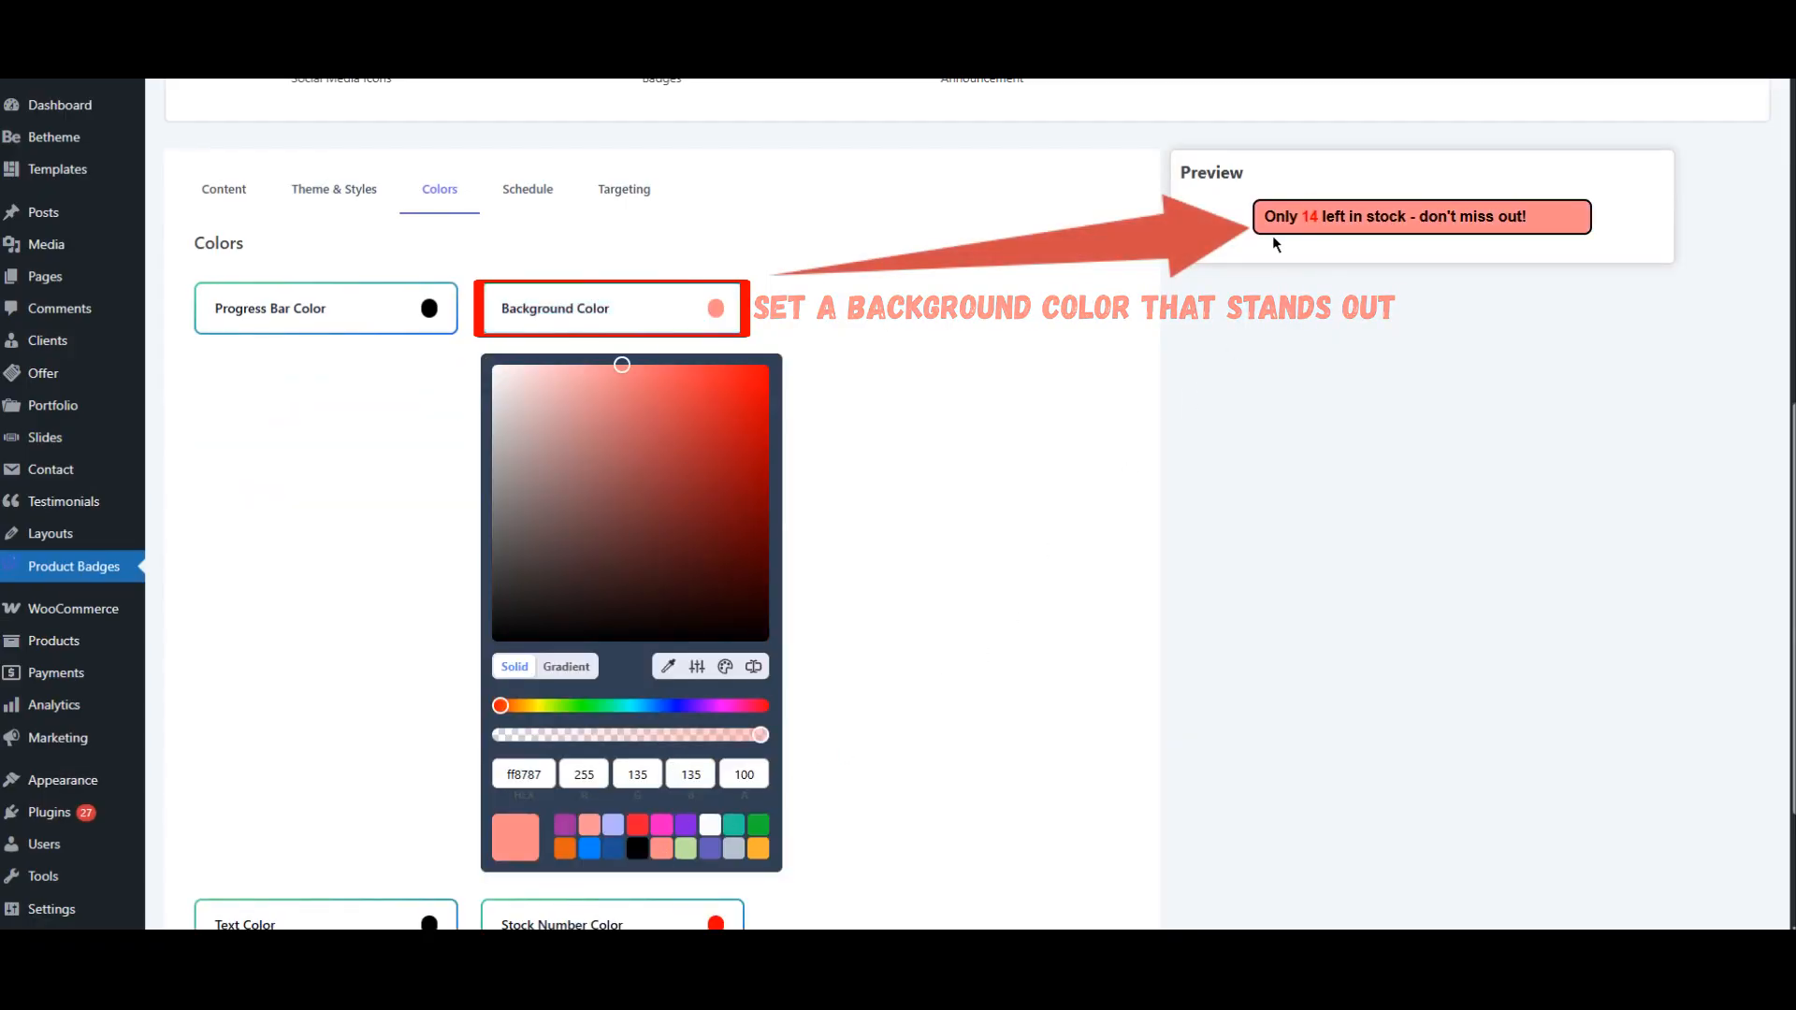
left_click(889, 322)
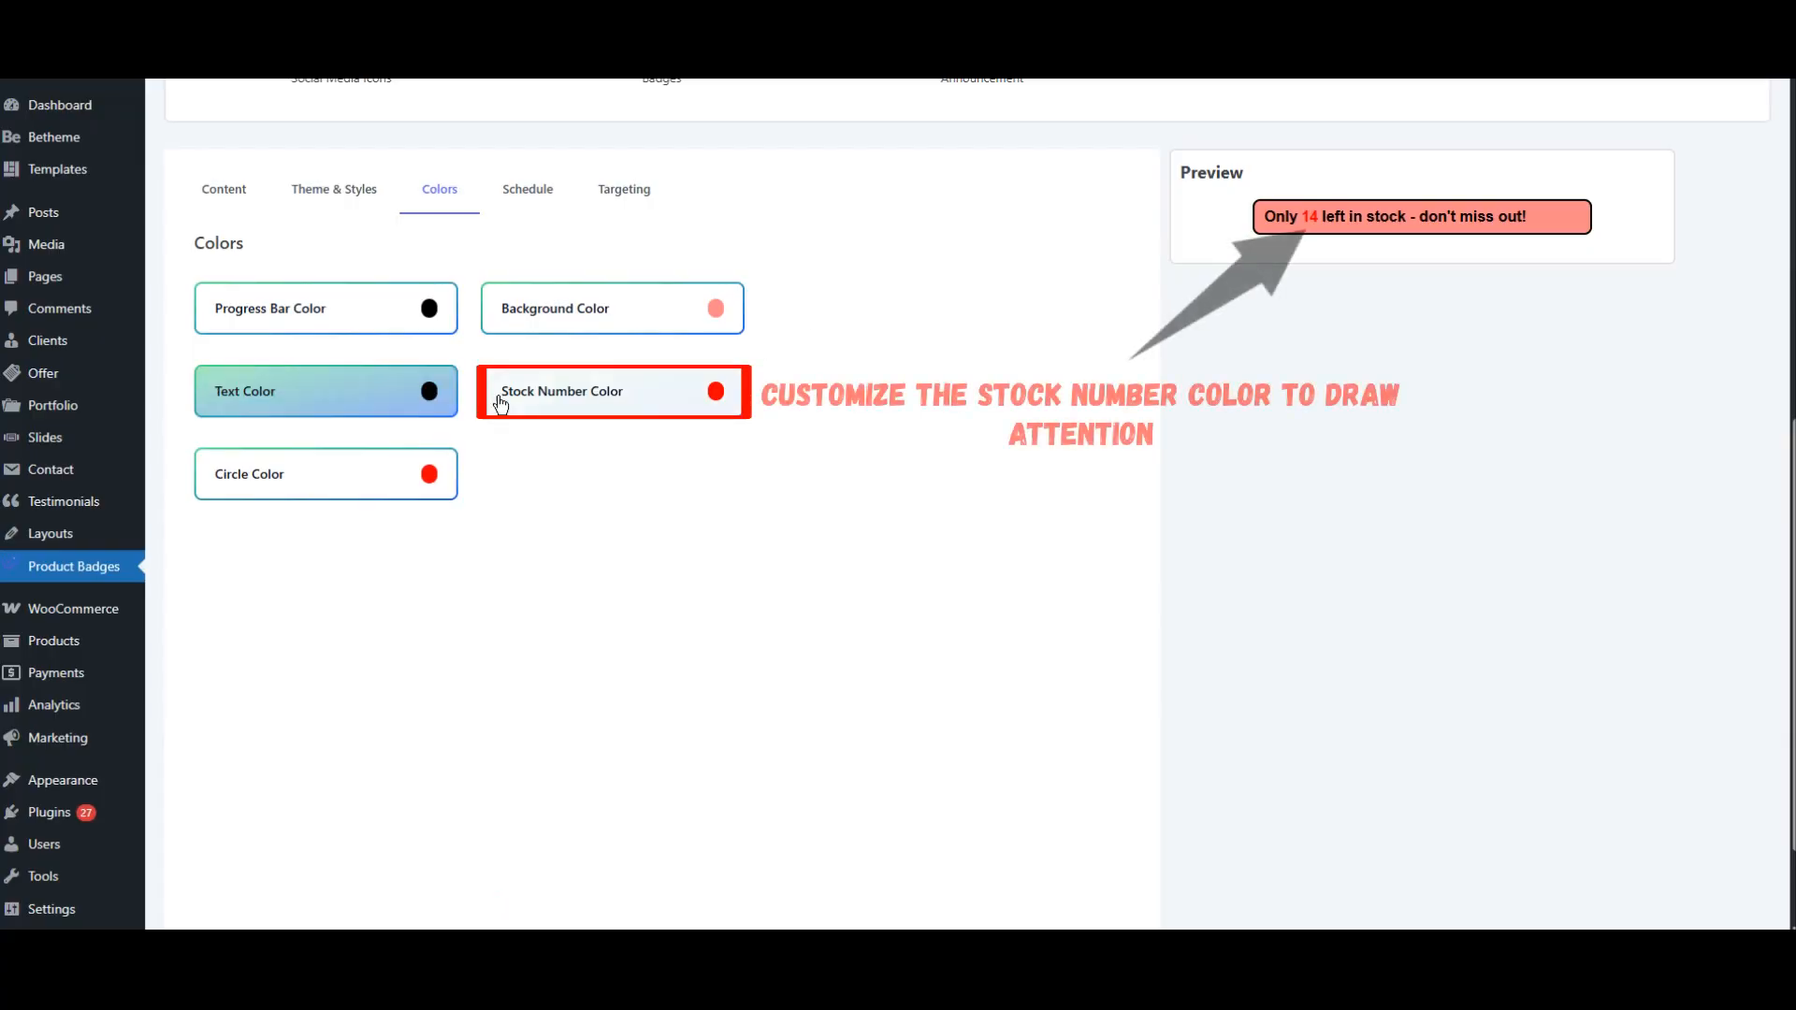
Set the stock number color to near-white, hex fcfcfc.
left_click(617, 400)
left_click(487, 460)
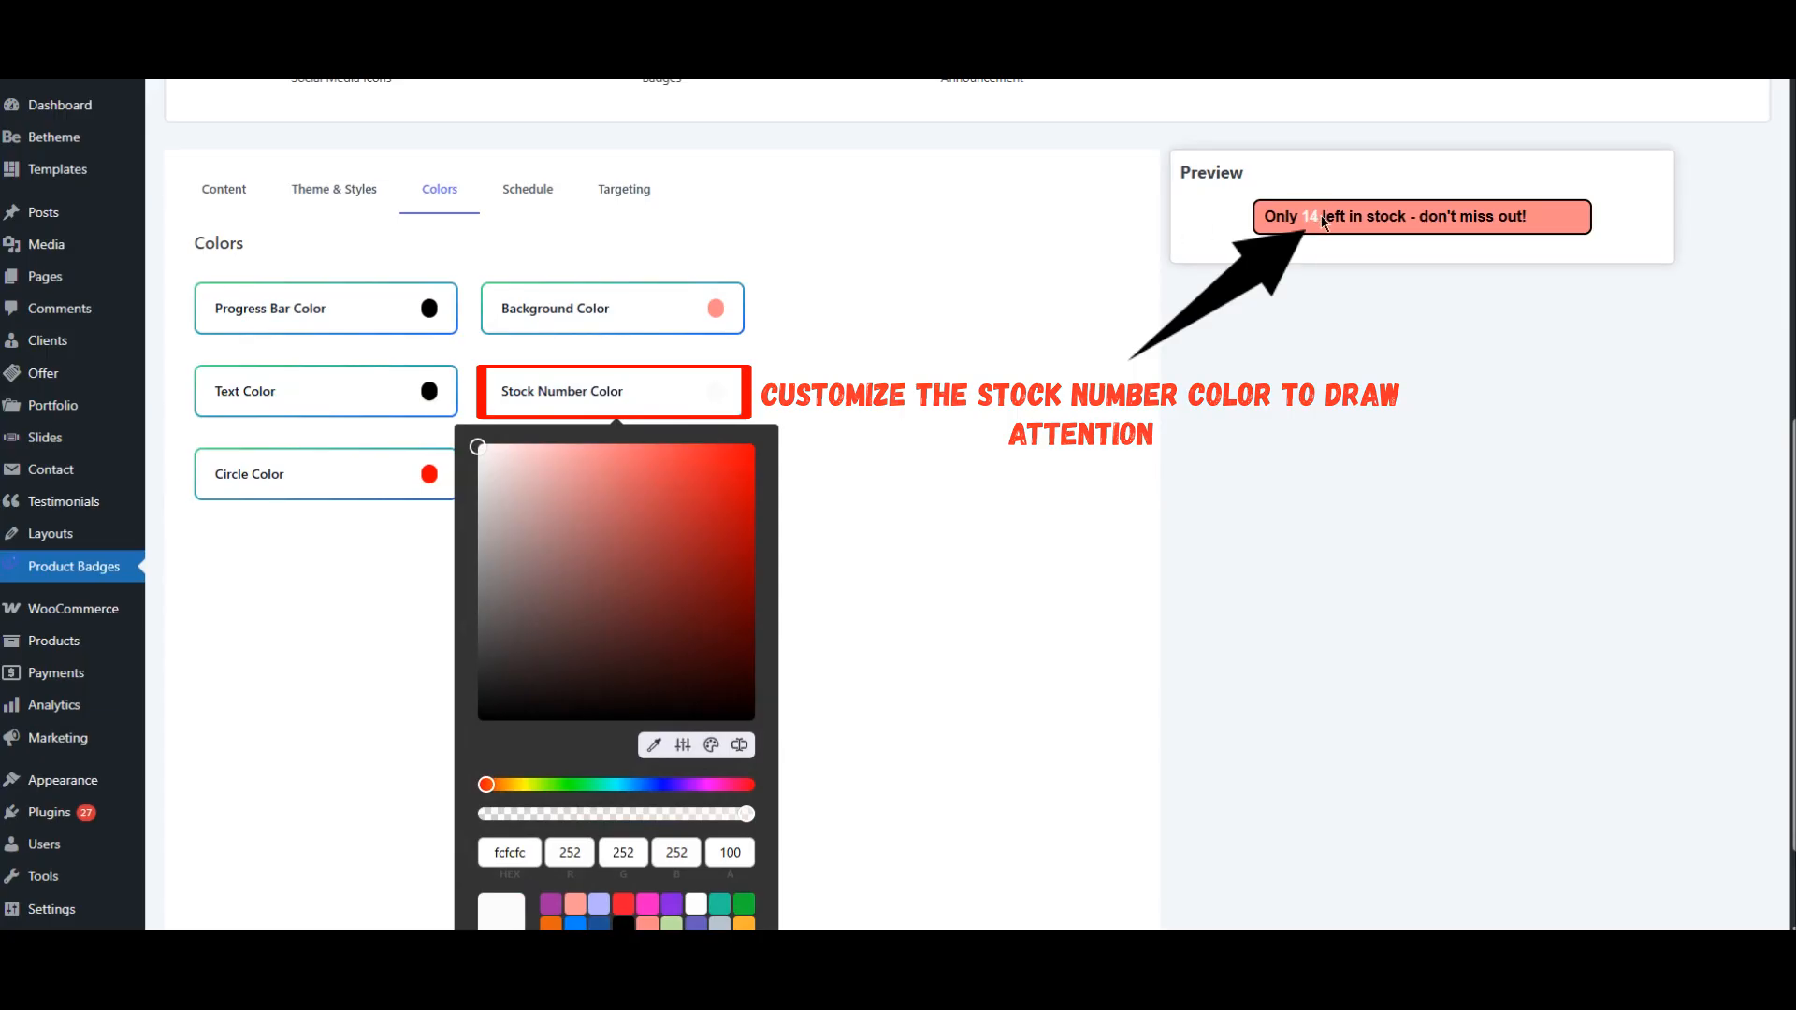
left_click(877, 363)
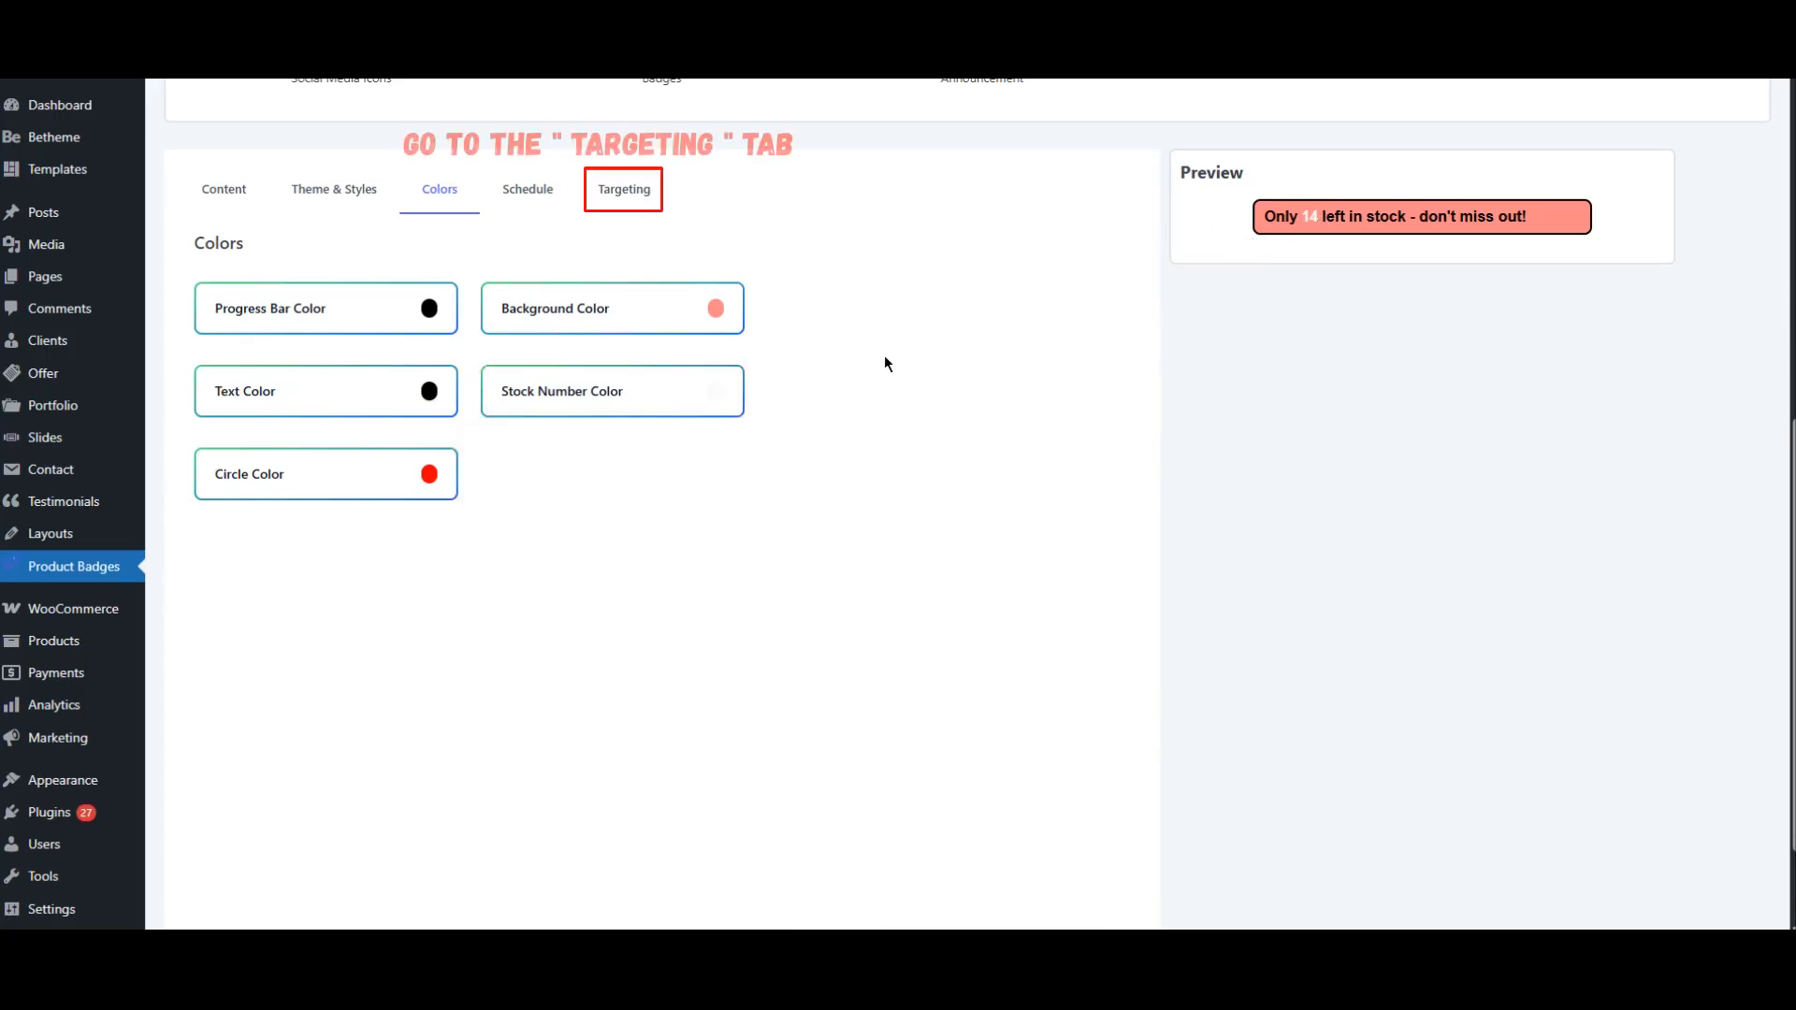
Enable Custom Position in the targeting settings of Embed-Stock-3.
left_click(637, 197)
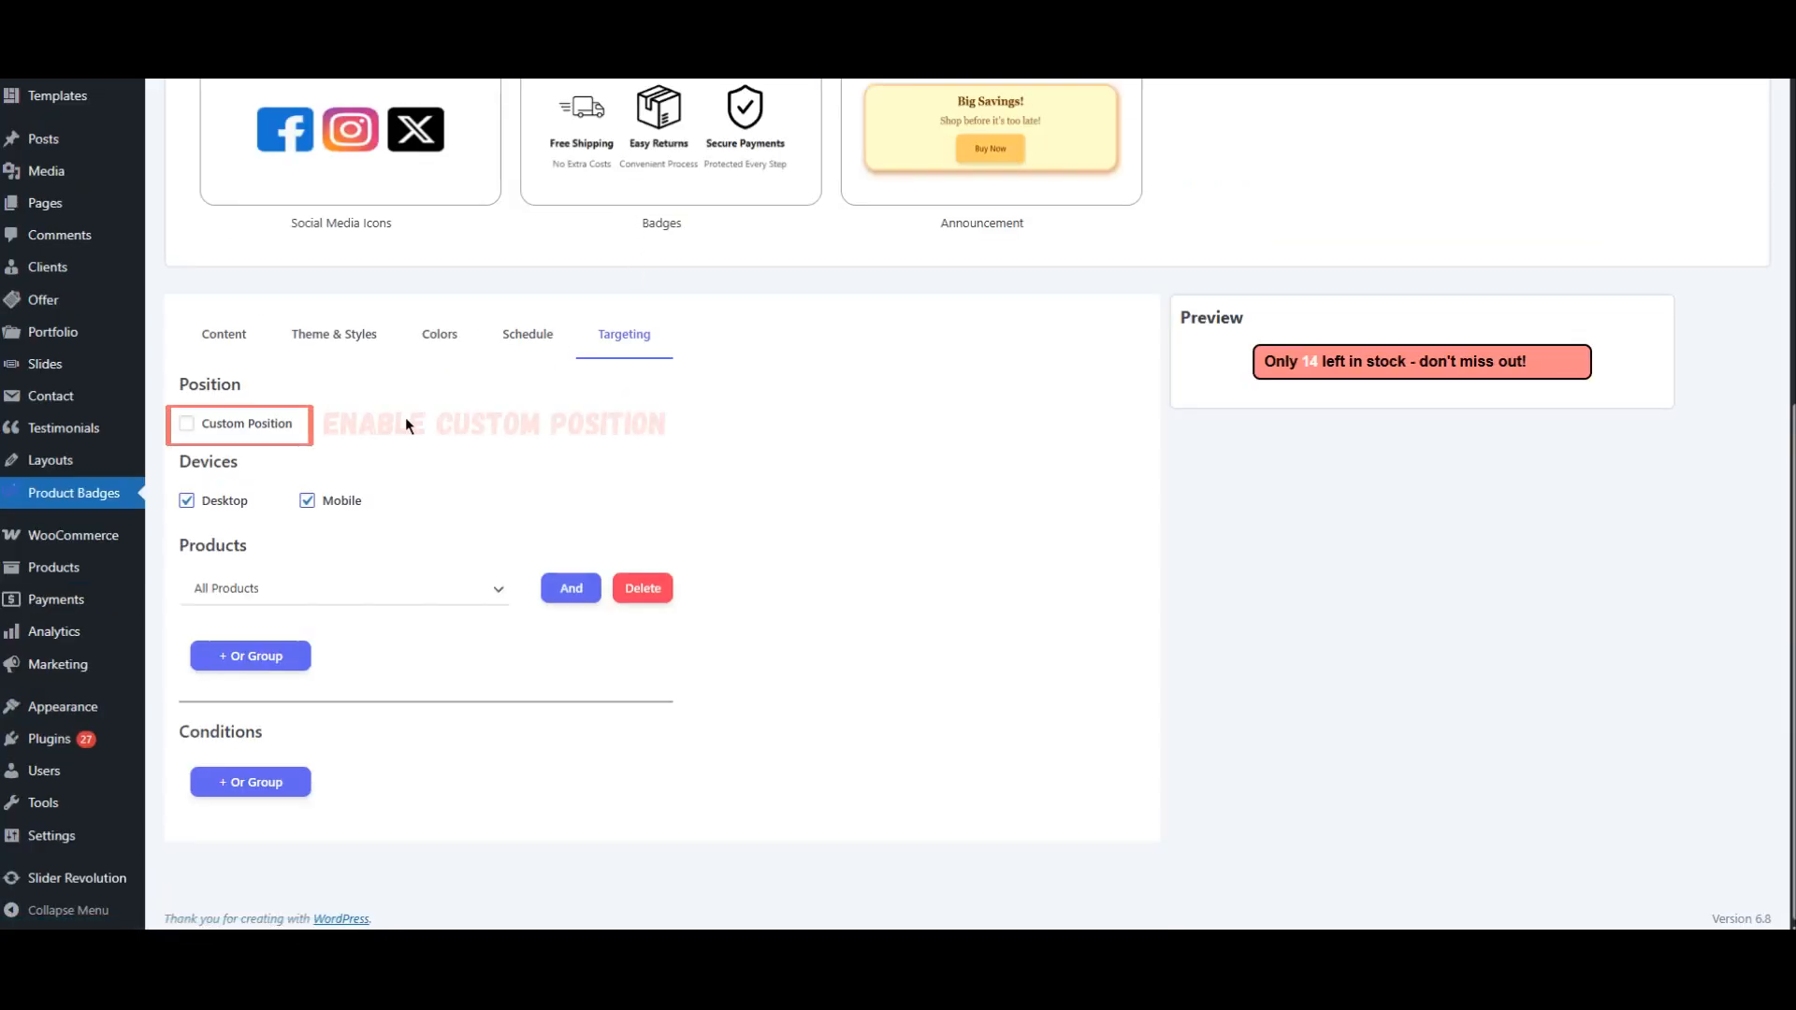
left_click(229, 432)
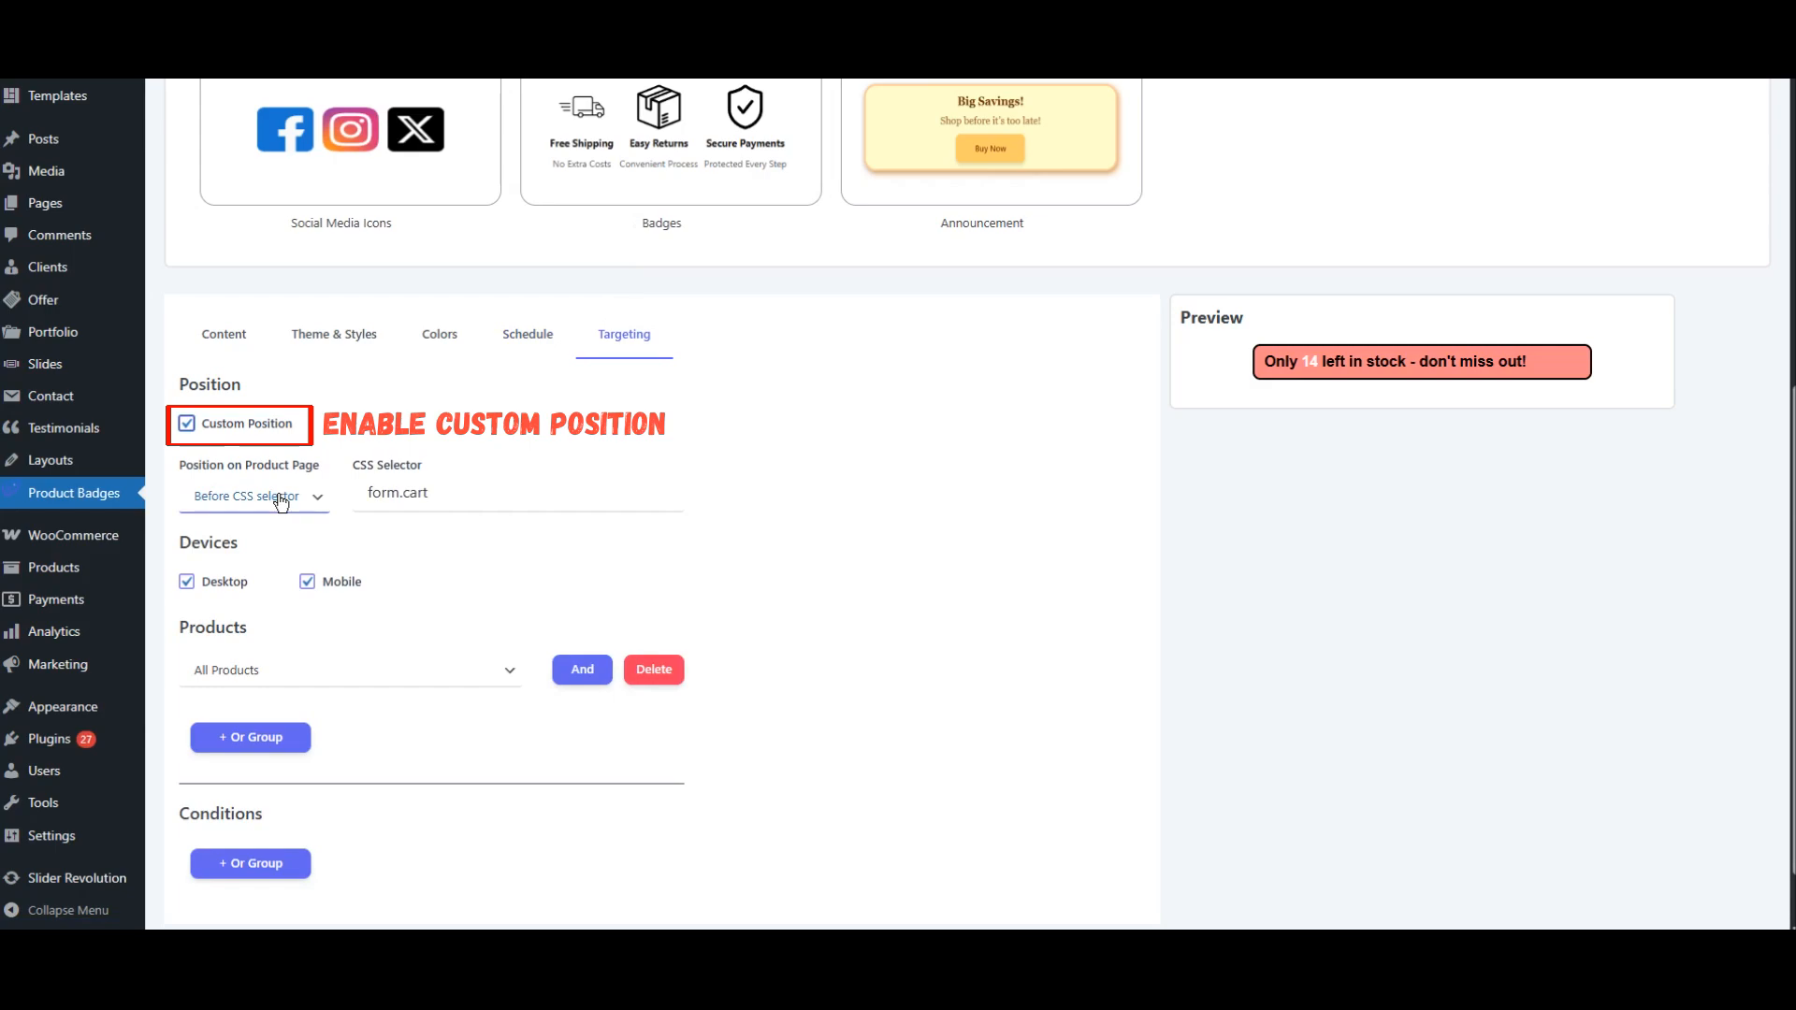
left_click(433, 493)
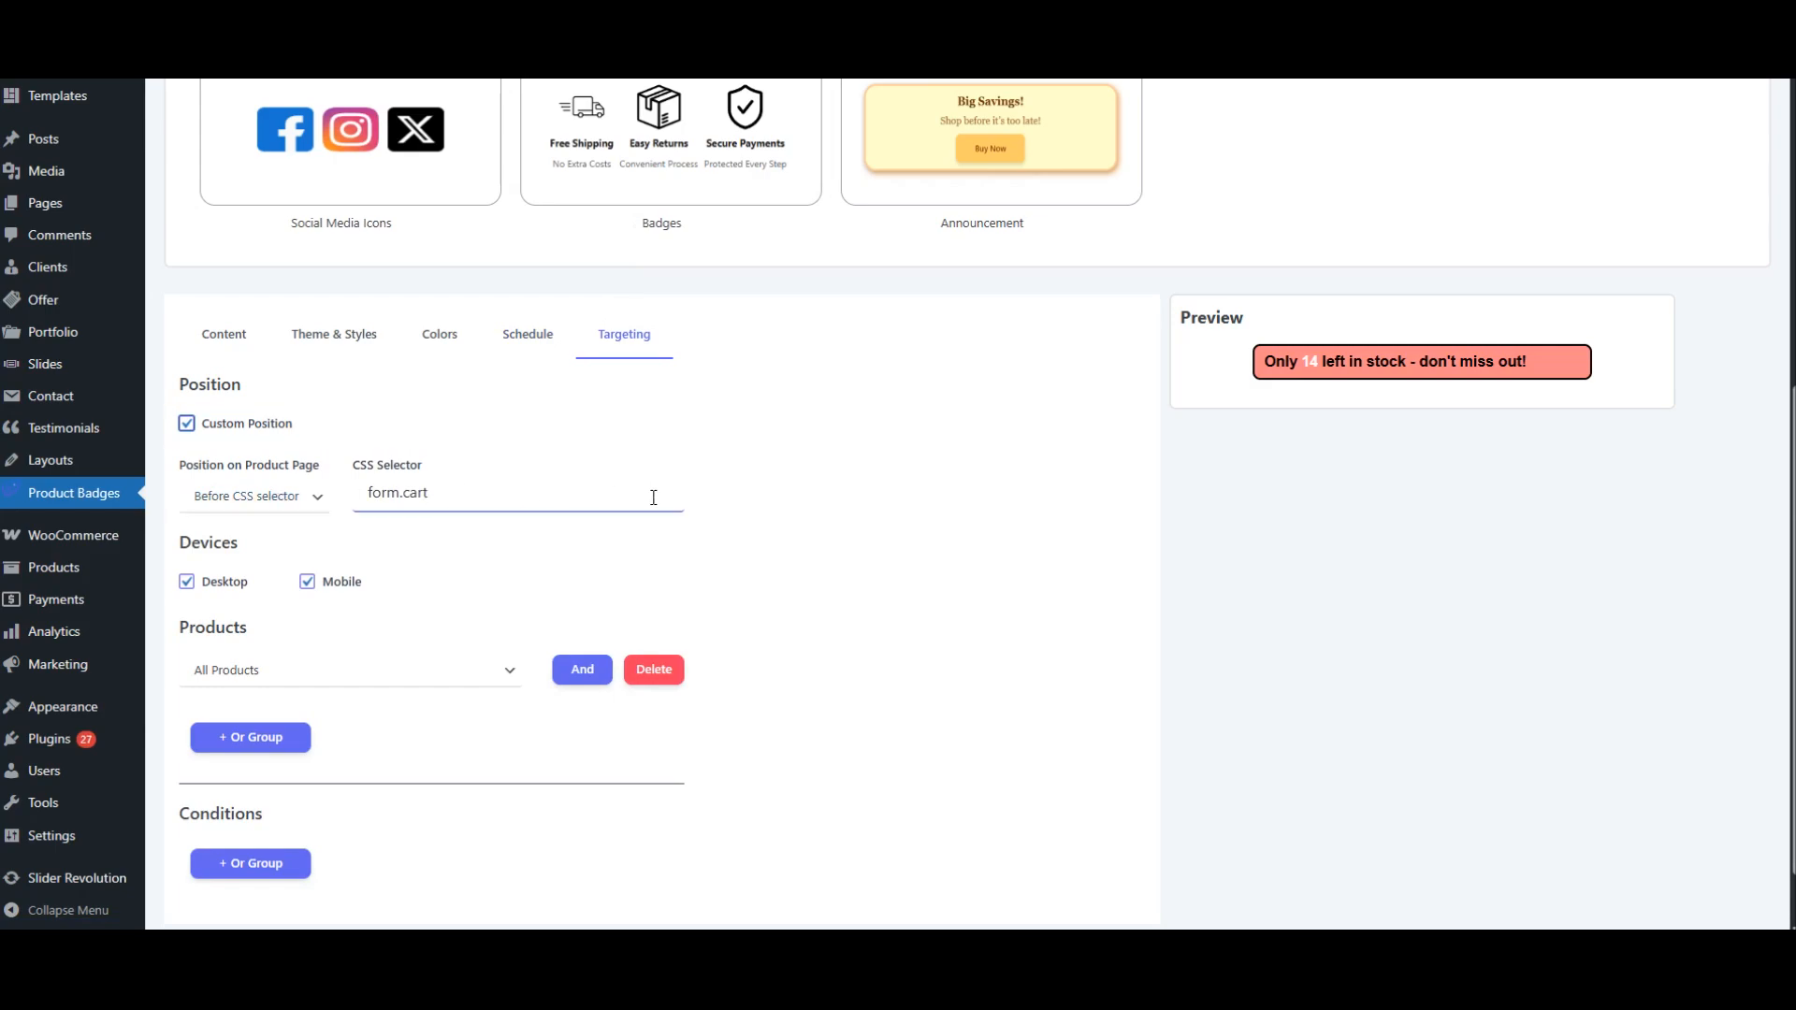
Restrict the embed's product targeting to Is on sale with the value Yes.
scroll(757, 503, "down", 1)
left_click(415, 600)
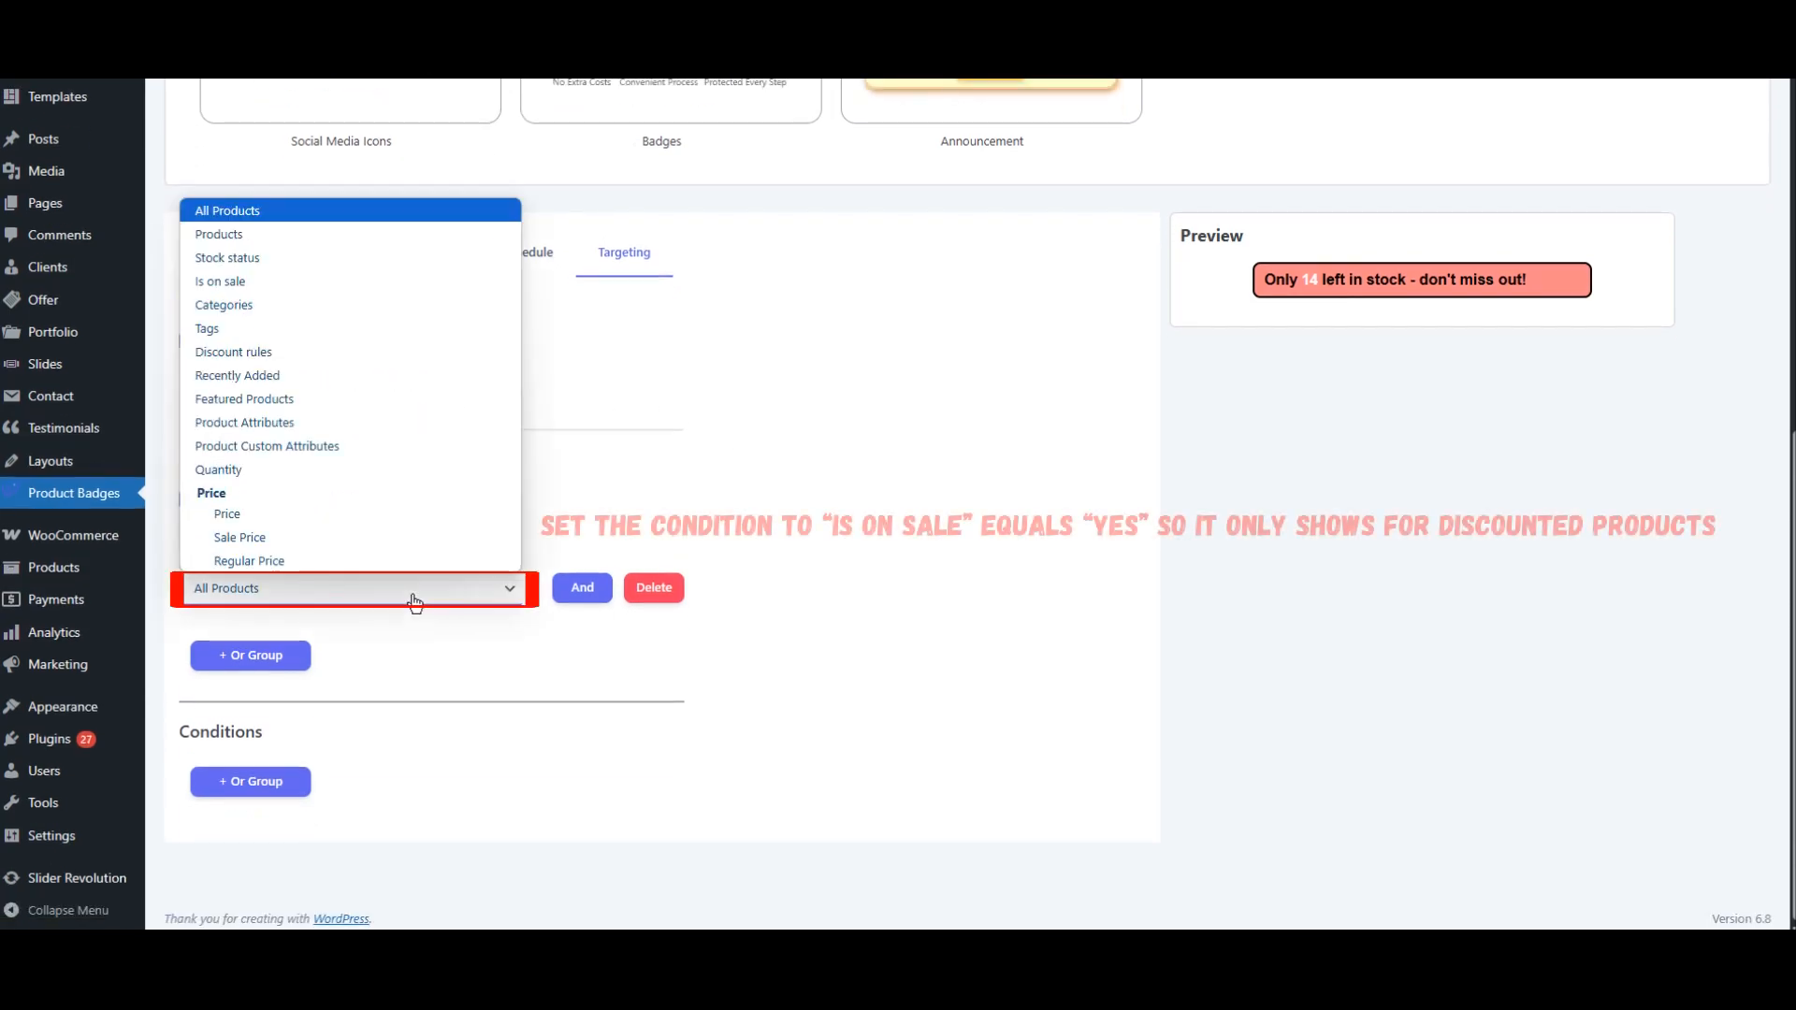
left_click(236, 288)
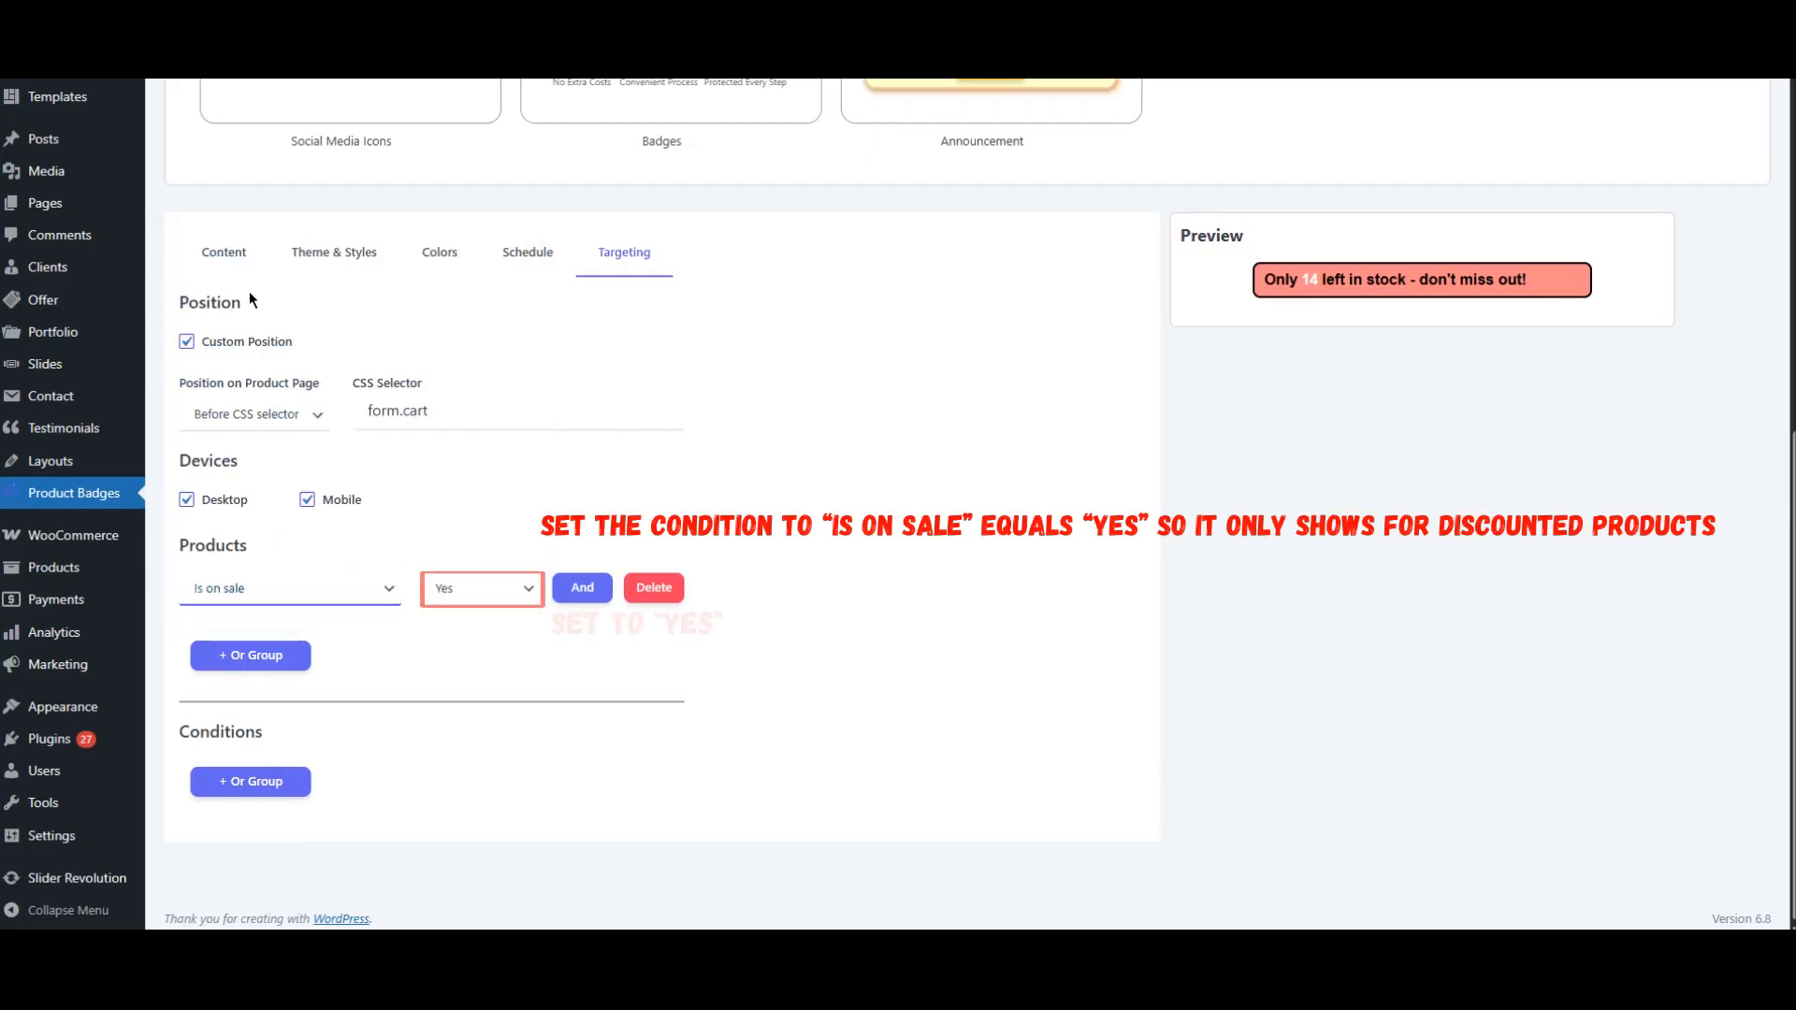
left_click(475, 598)
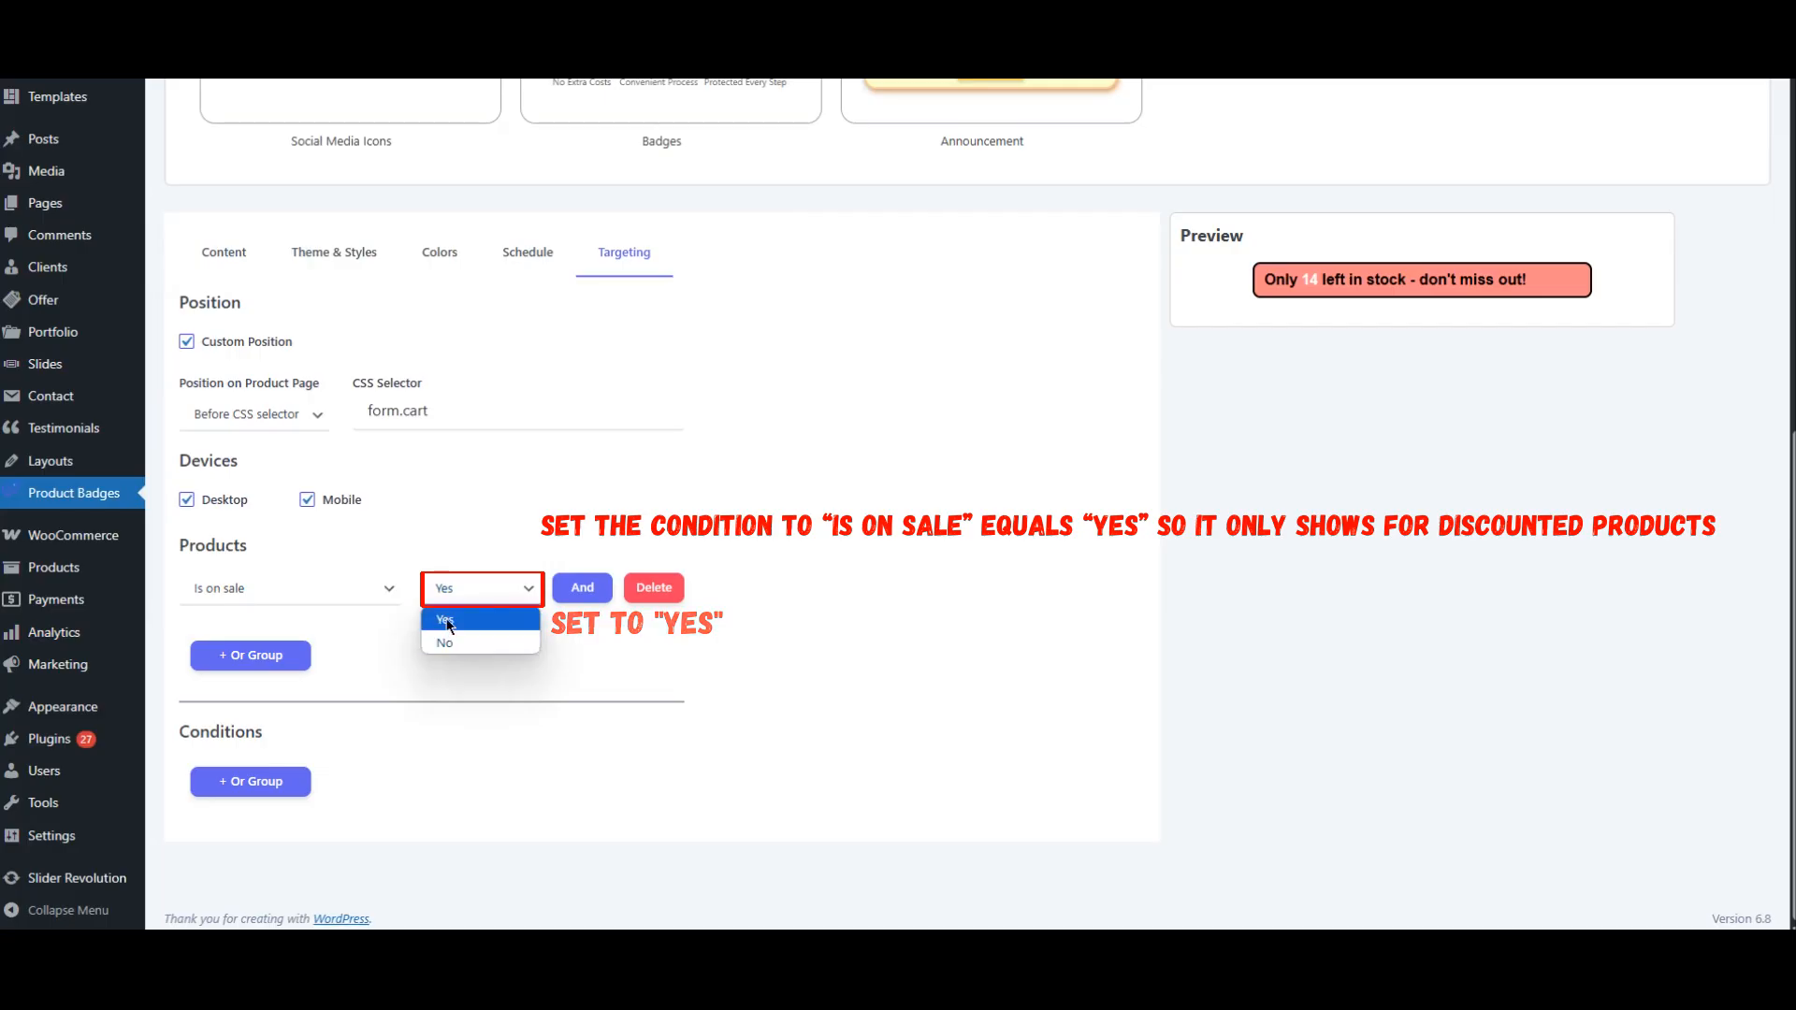
left_click(445, 620)
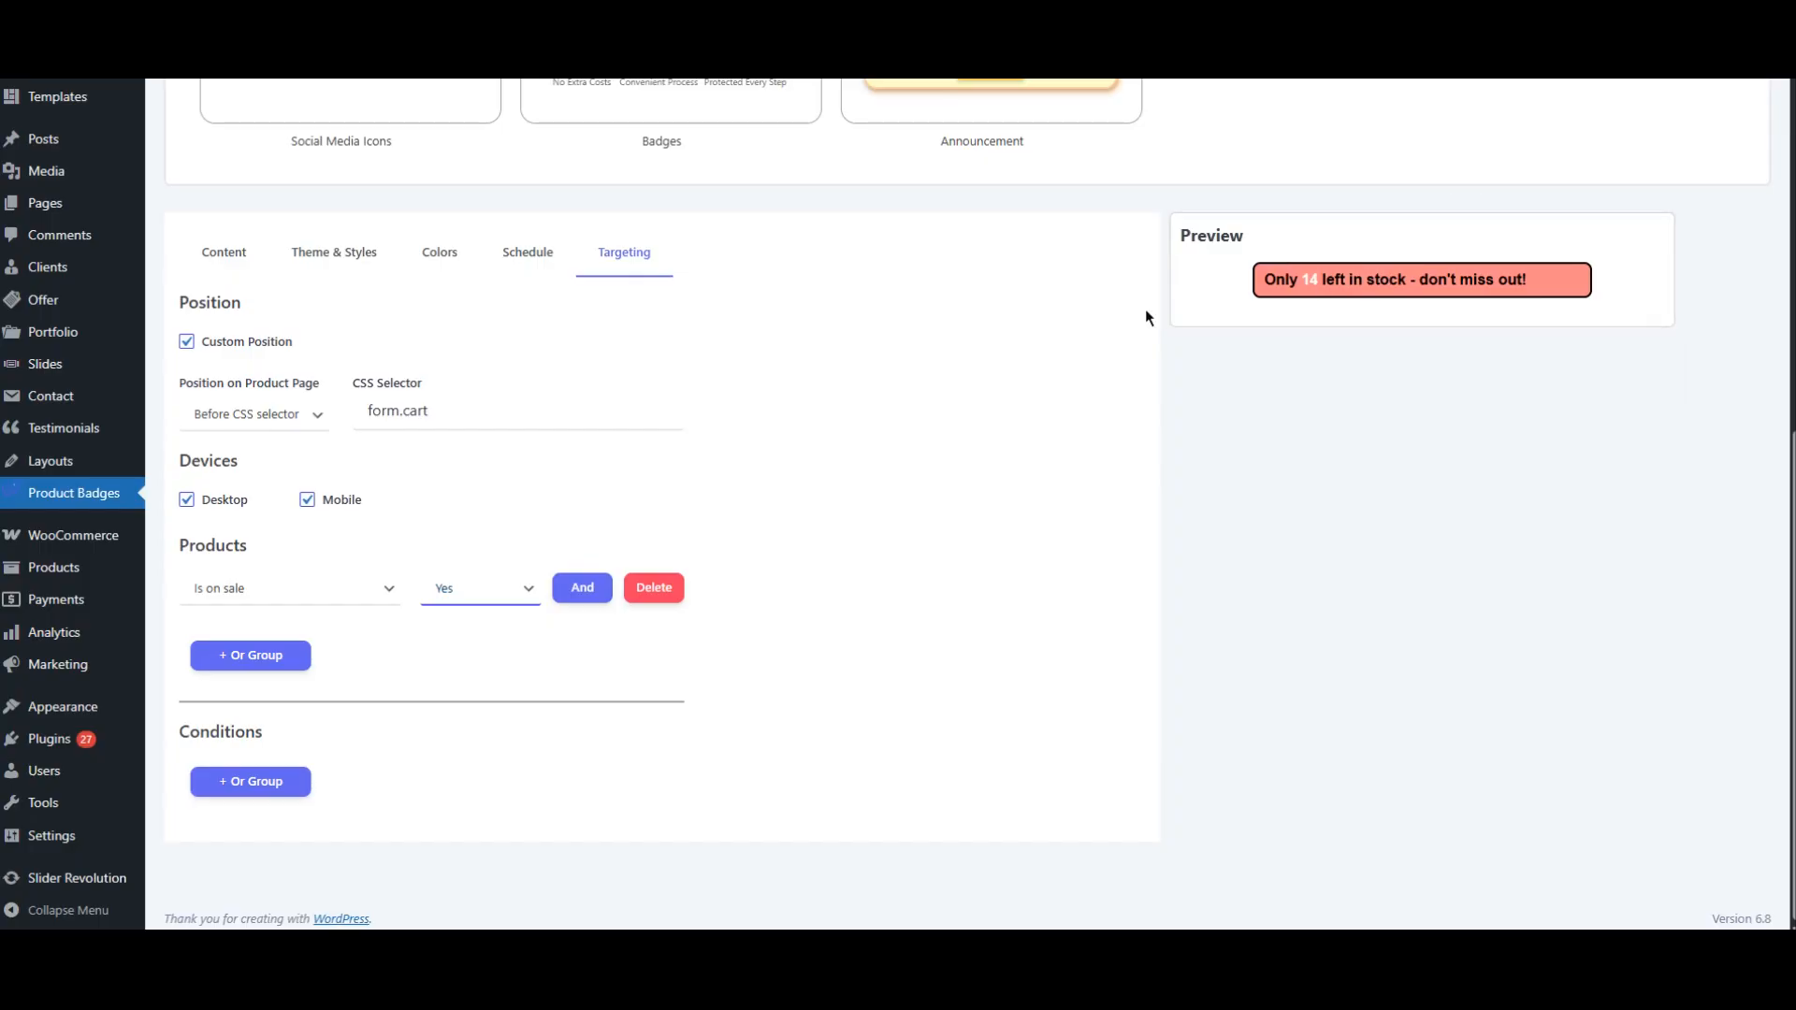
Save the Embed-Stock-3 embed.
scroll(541, 476, "up", 6)
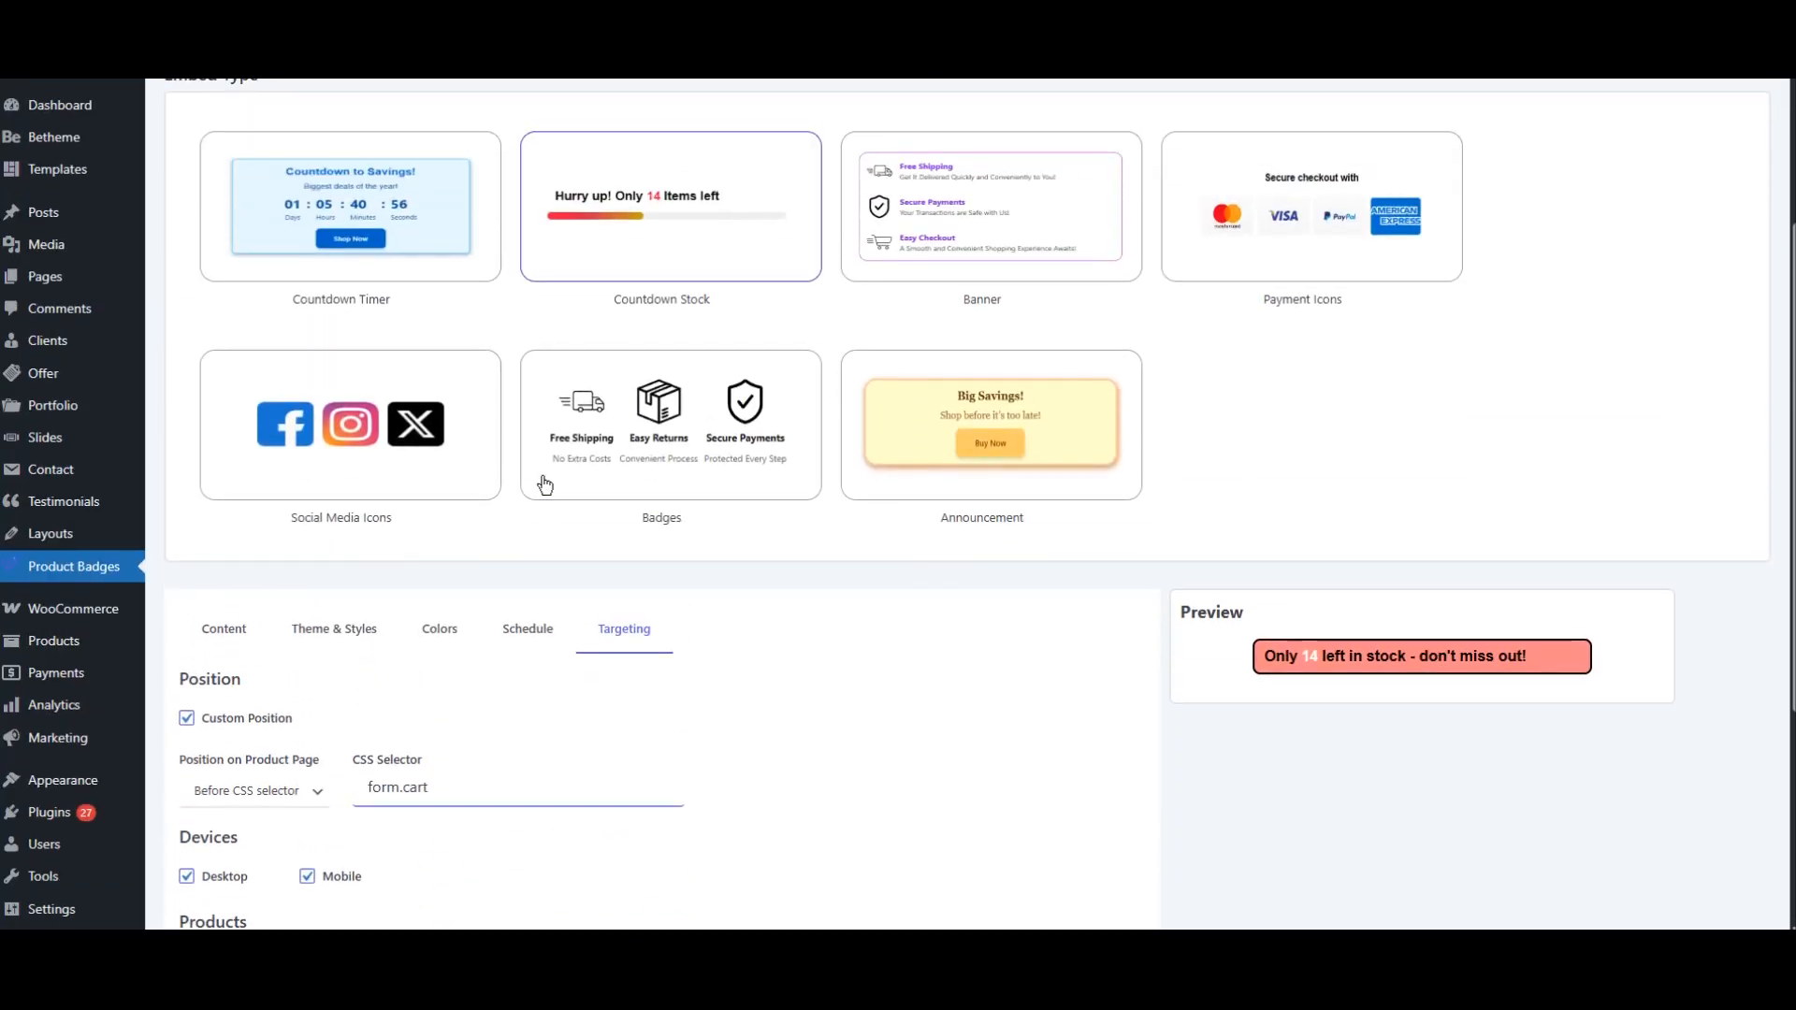
scroll(546, 485, "up", 1)
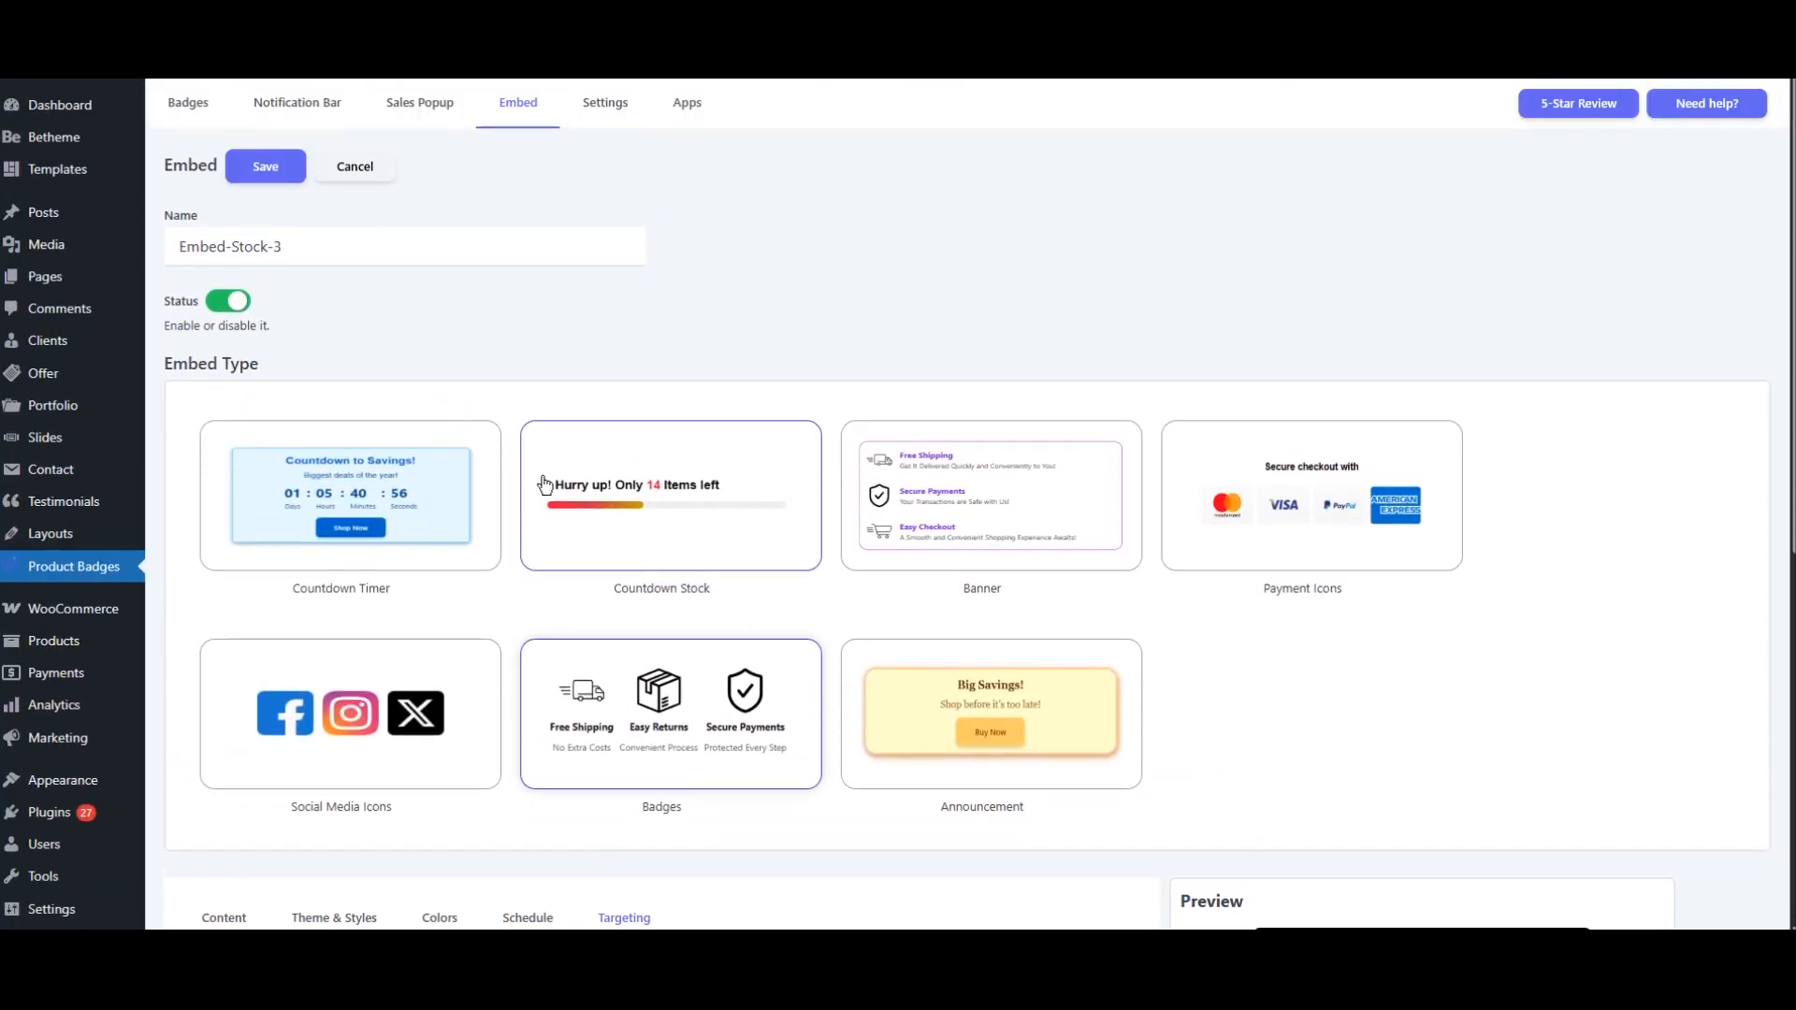
left_click(266, 167)
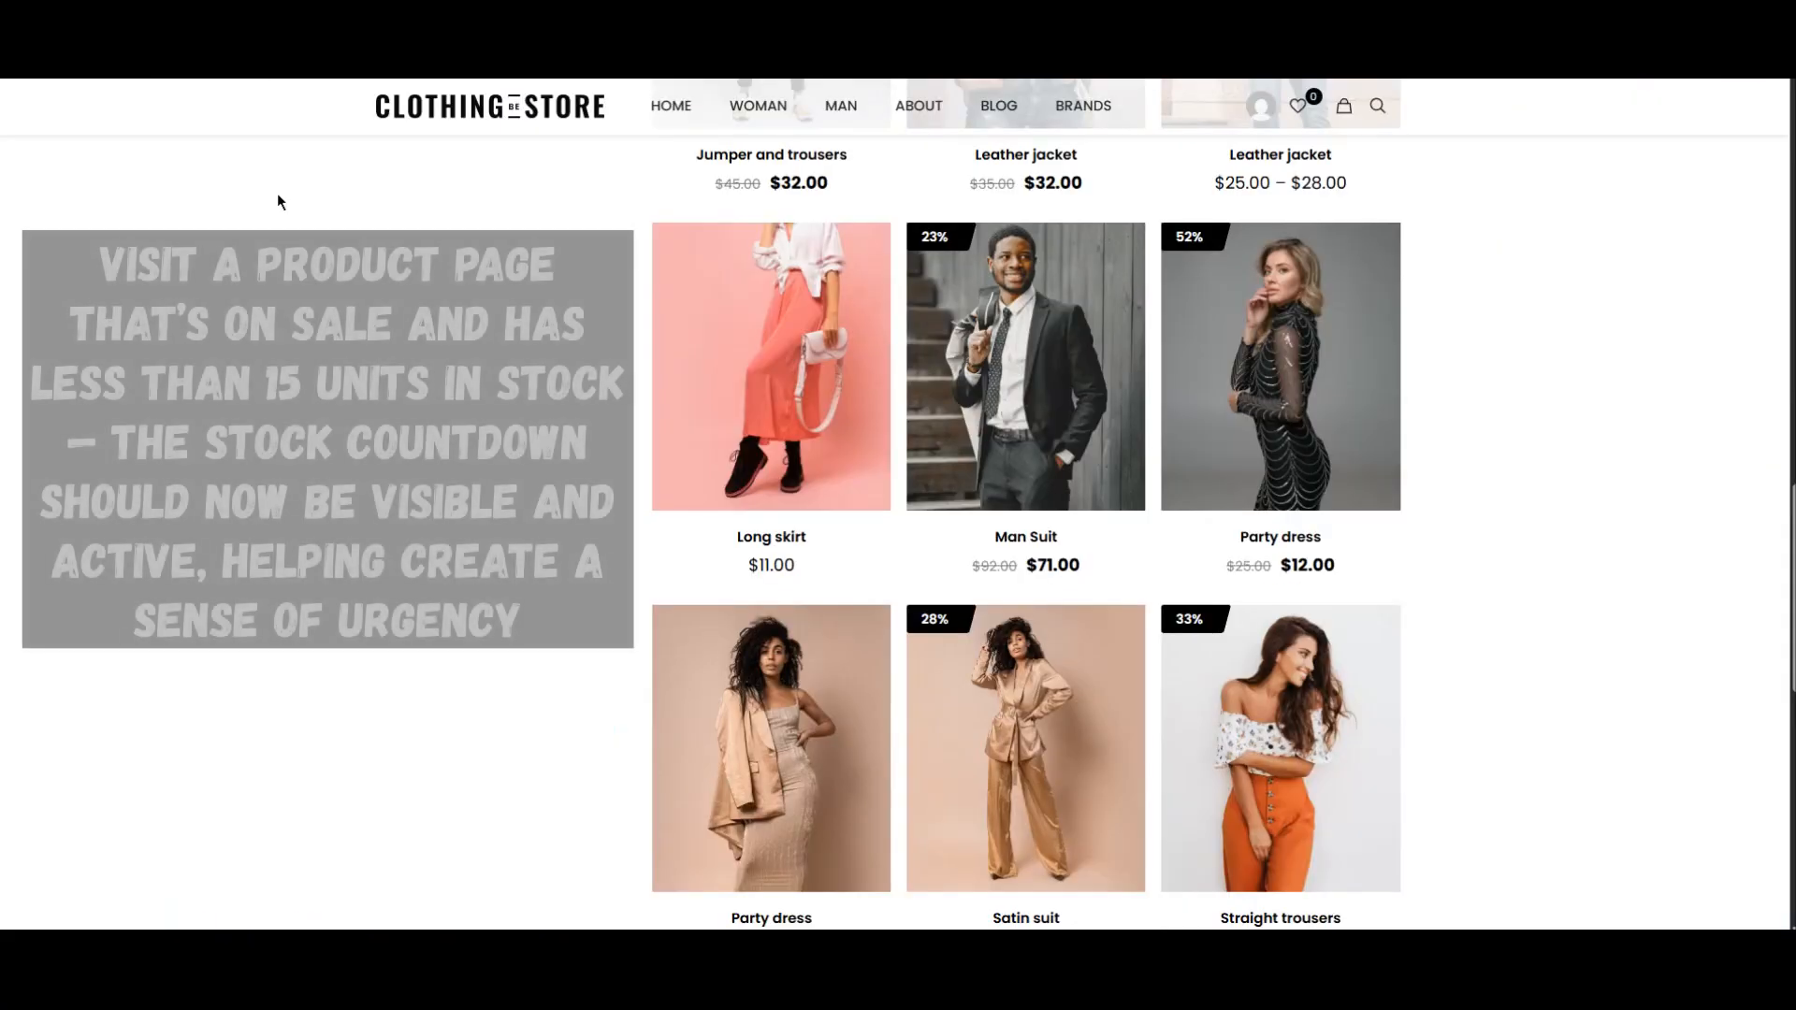
Check the stock countdown on the storefront product pages of the on-sale Satin suit and Camel trousers.
scroll(1026, 421, "down", 3)
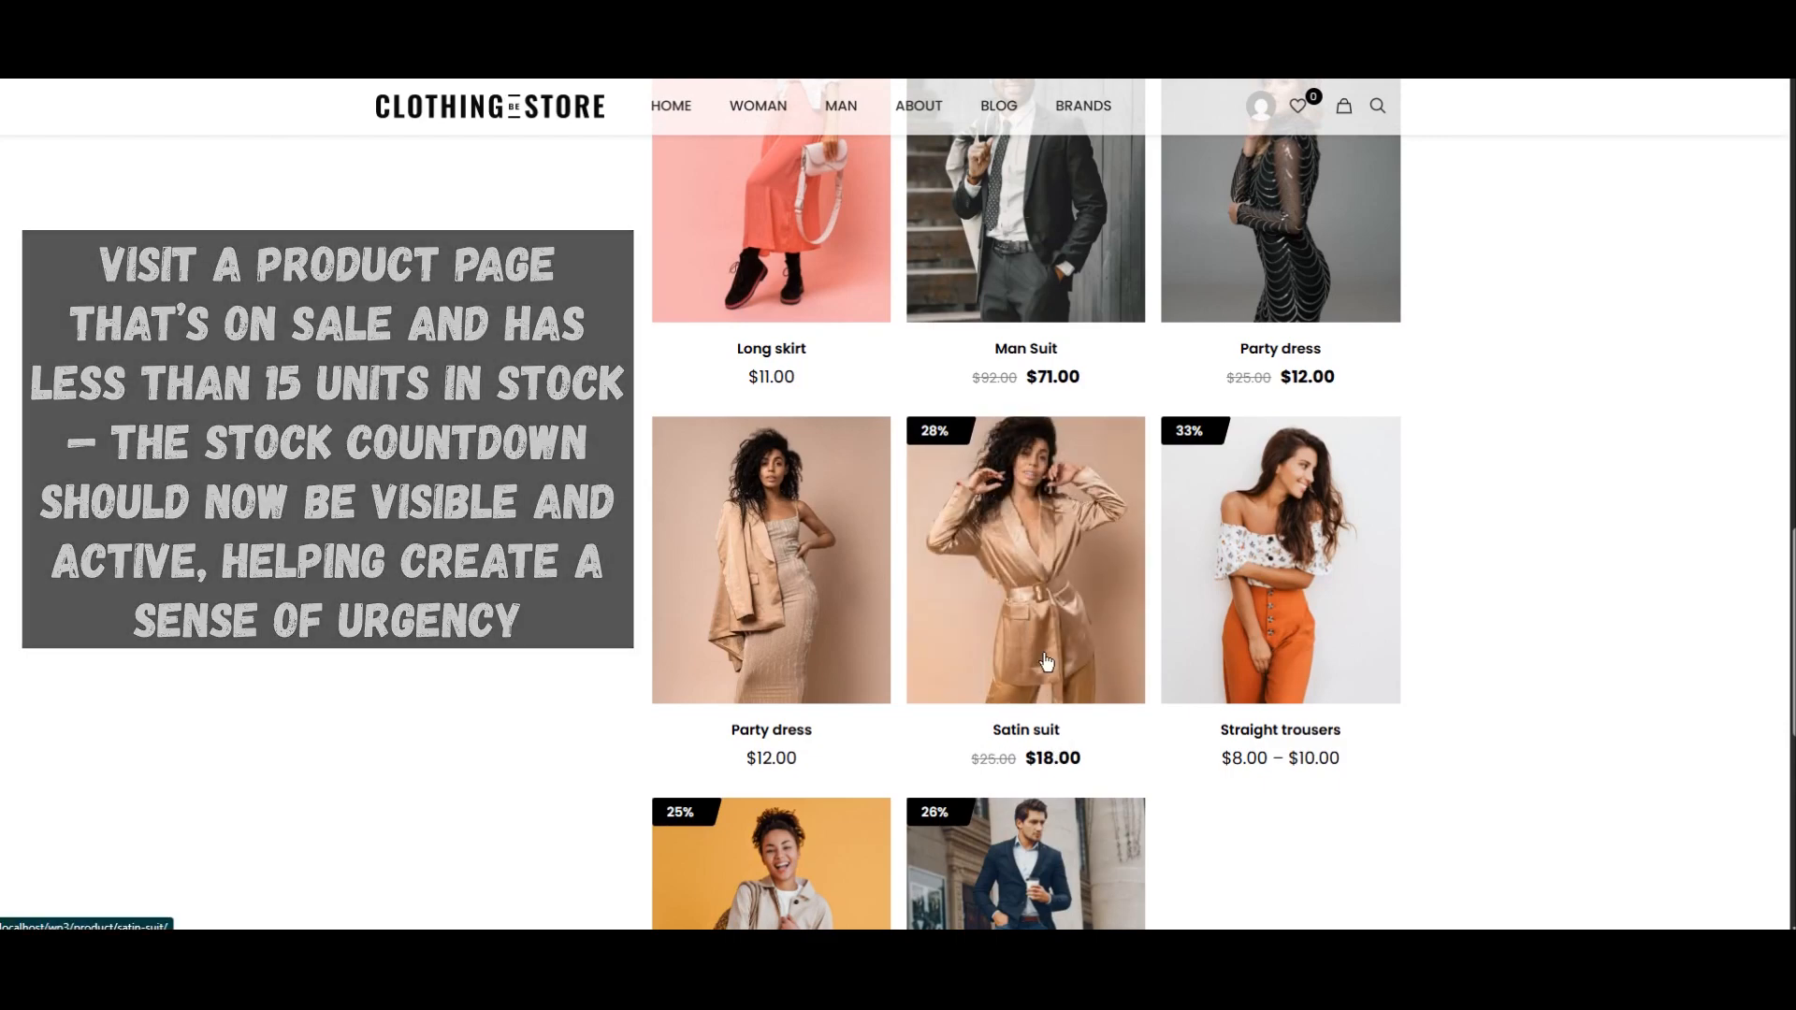
left_click(1045, 662)
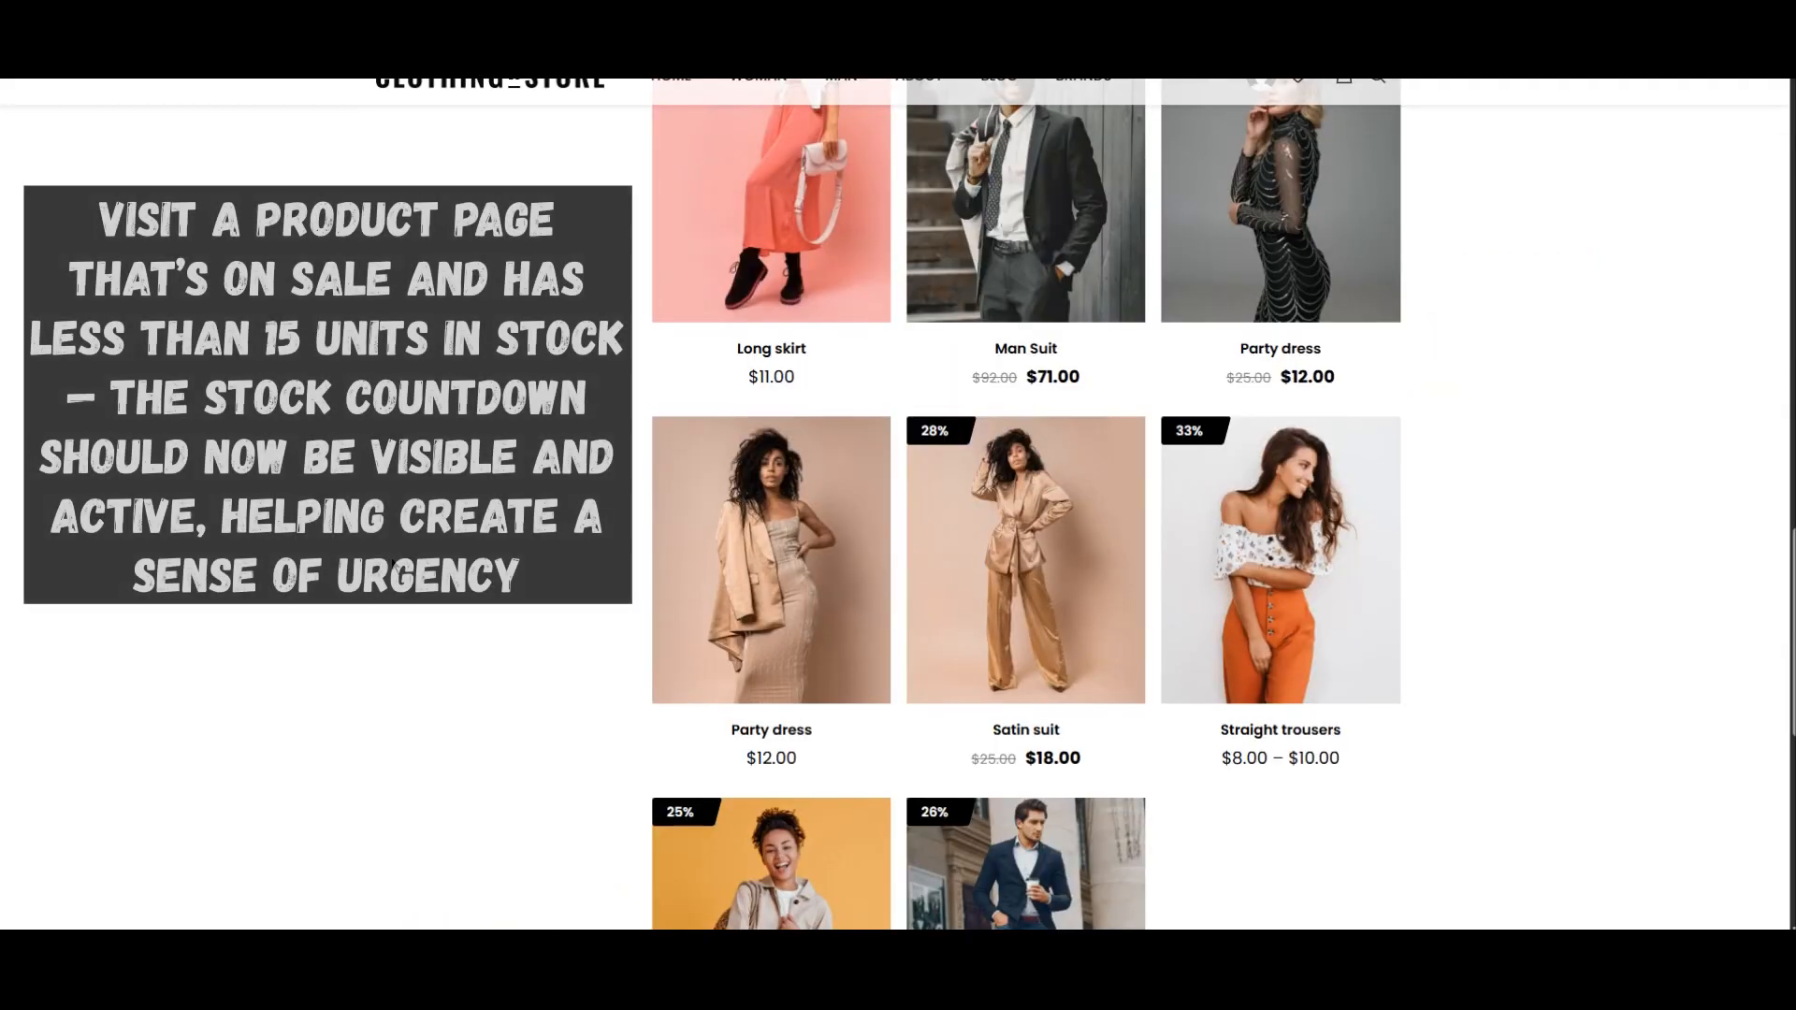
scroll(1027, 505, "up", 8)
scroll(1134, 683, "up", 8)
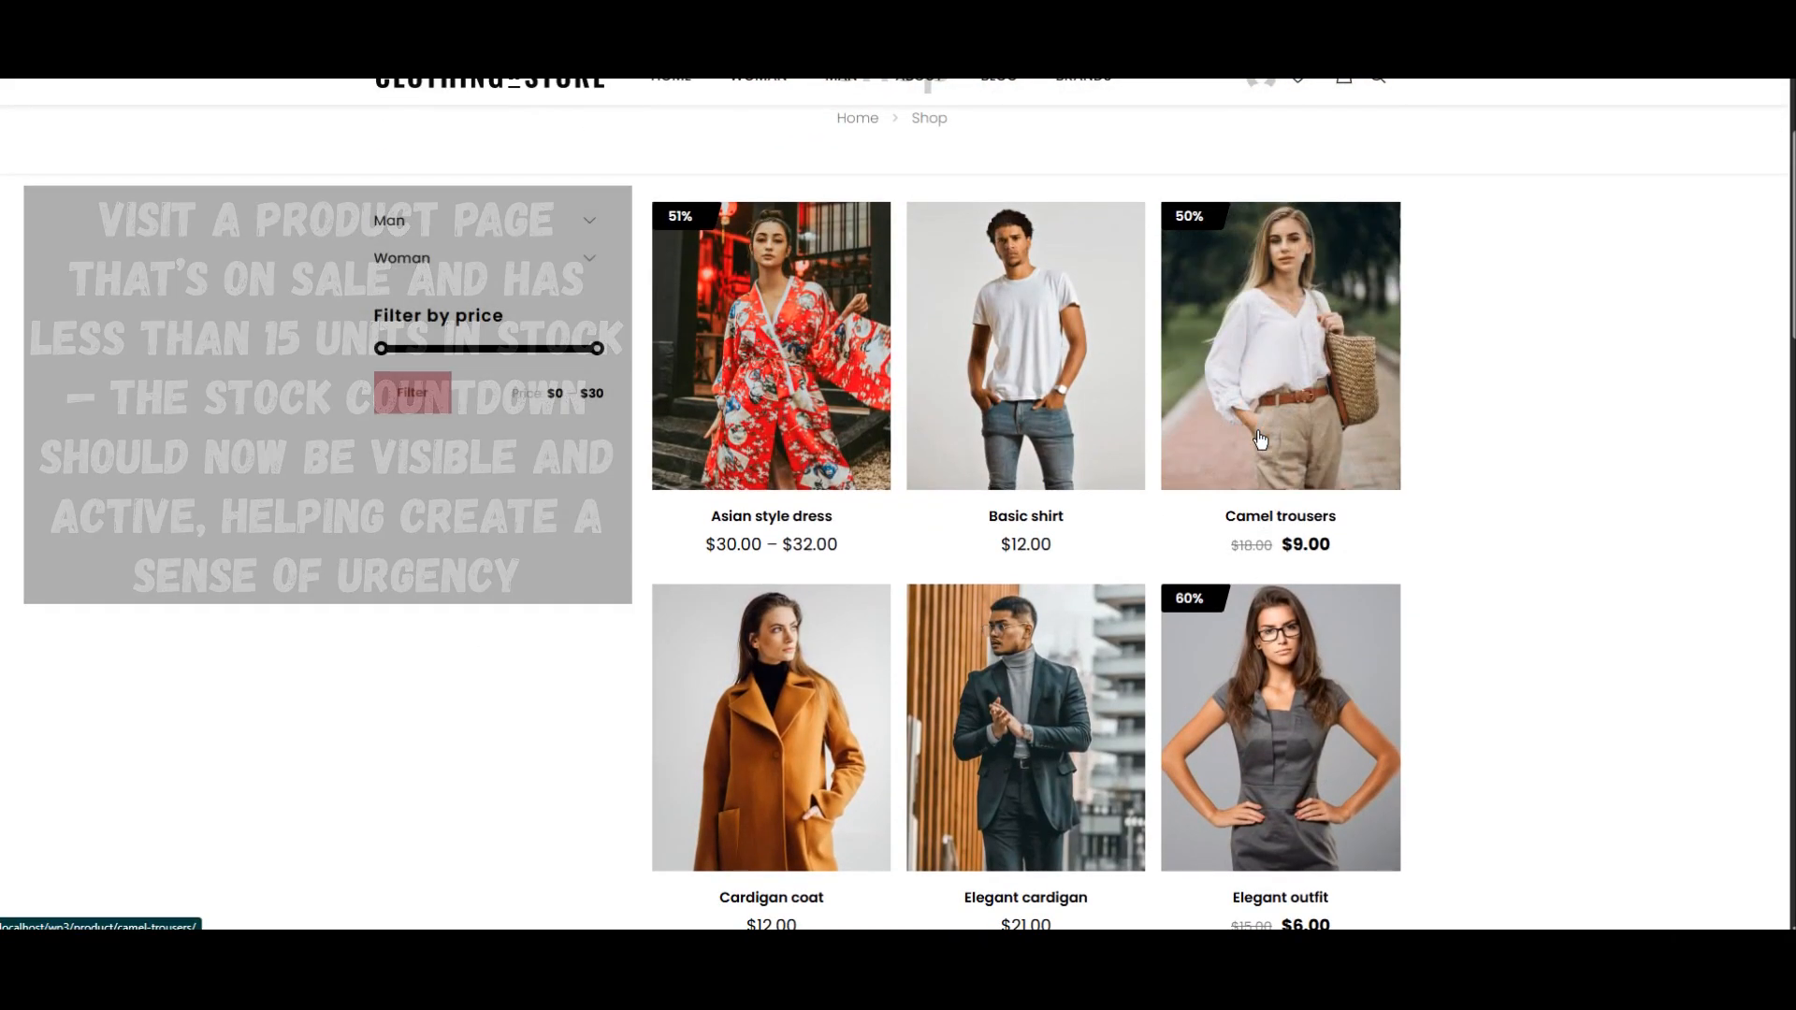
left_click(1258, 432)
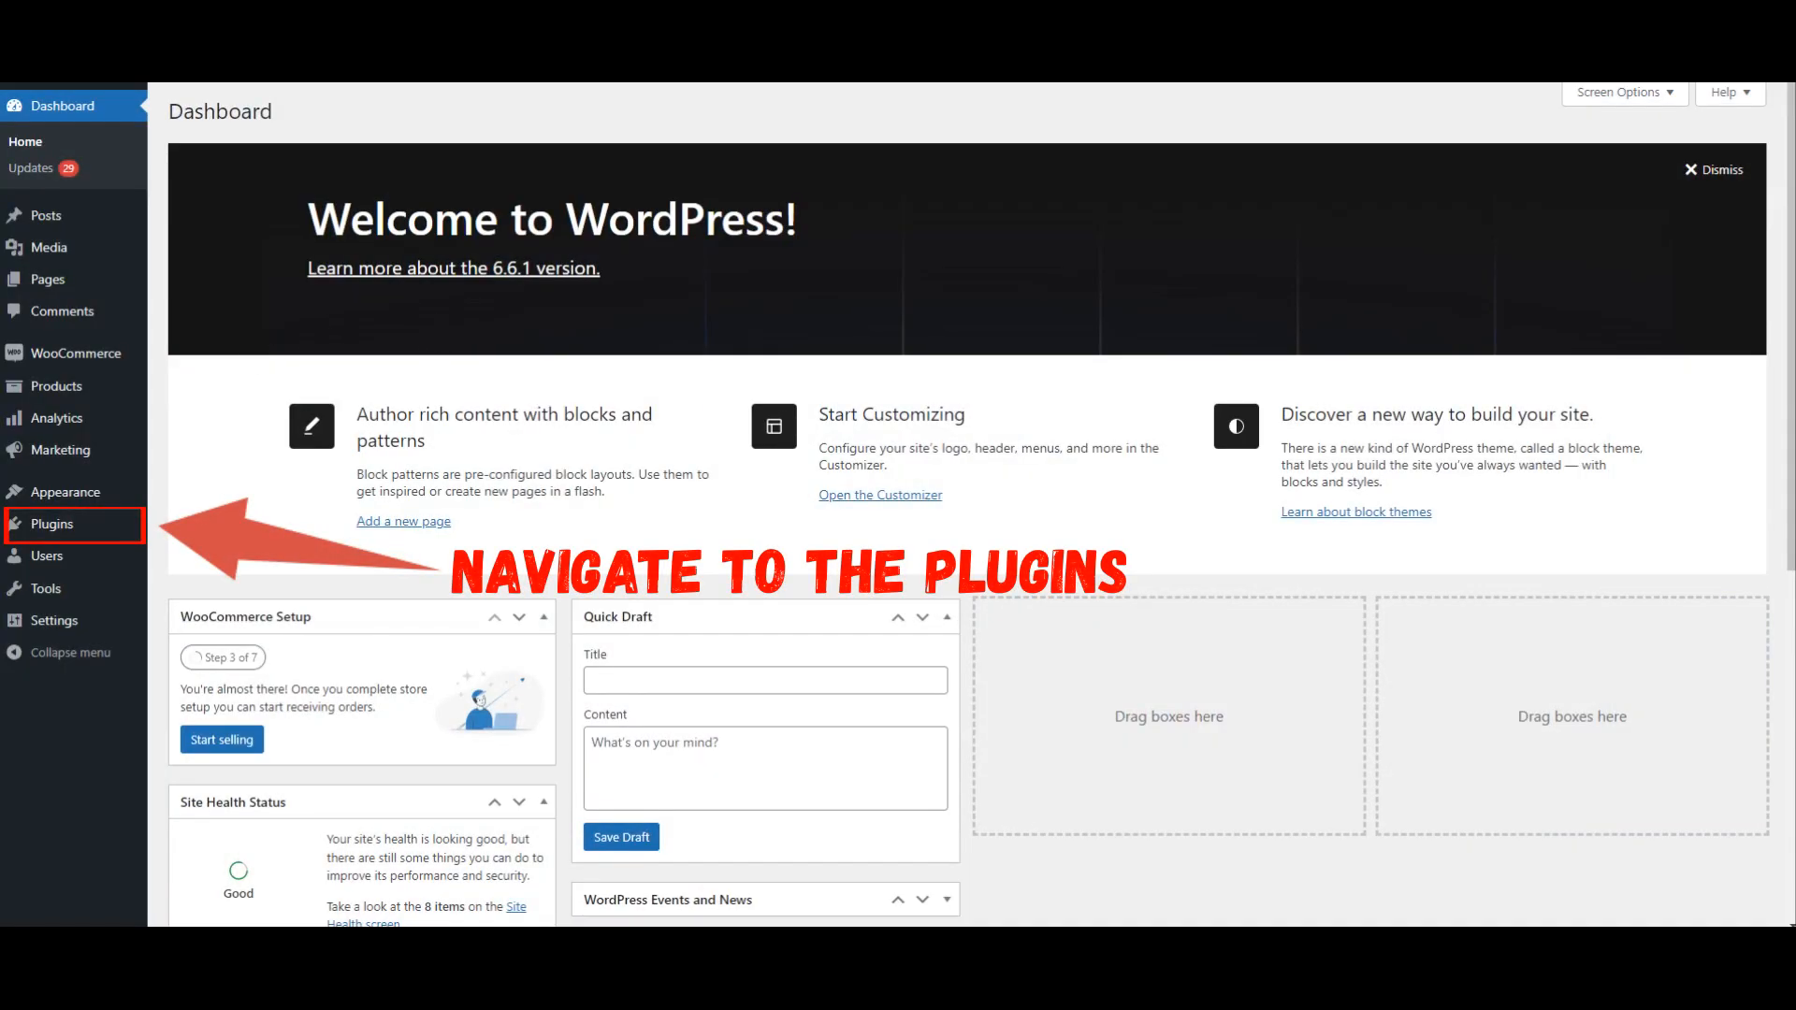
Search for new plugins with "asanaplugins", and install and activate Badge and Product Label for WooCommerce.
mouse_move(56, 530)
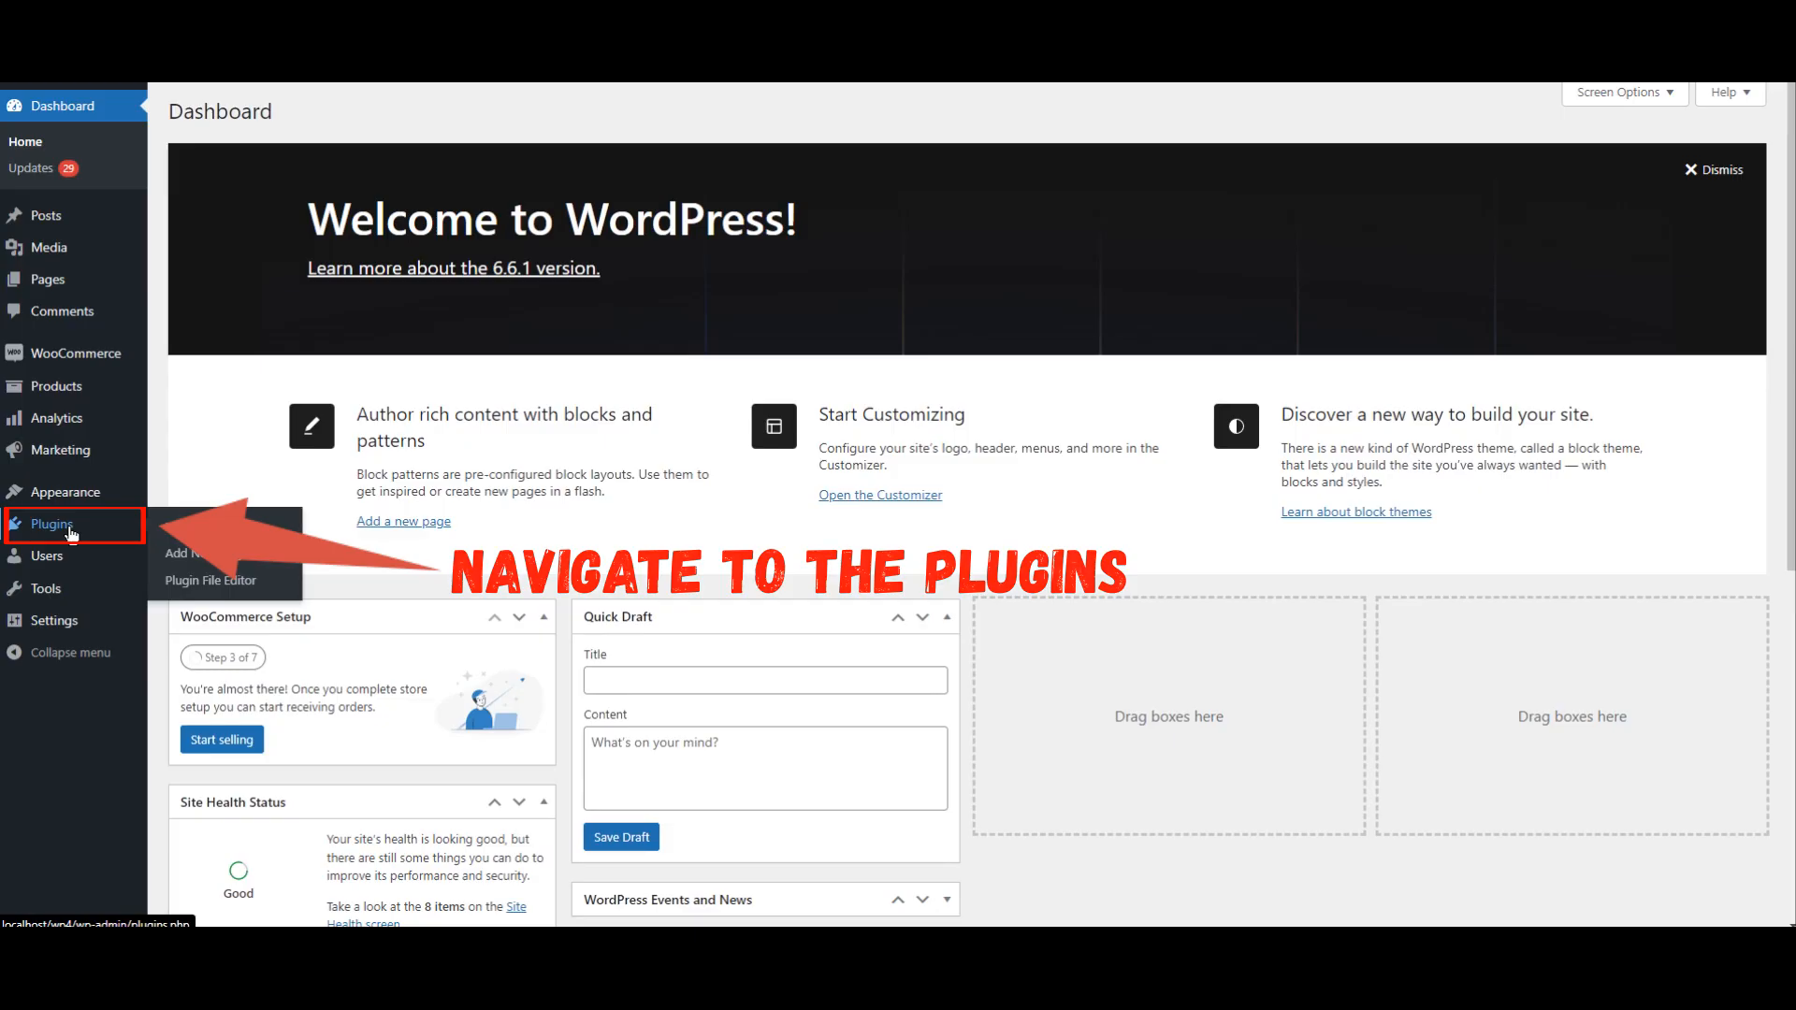
left_click(51, 525)
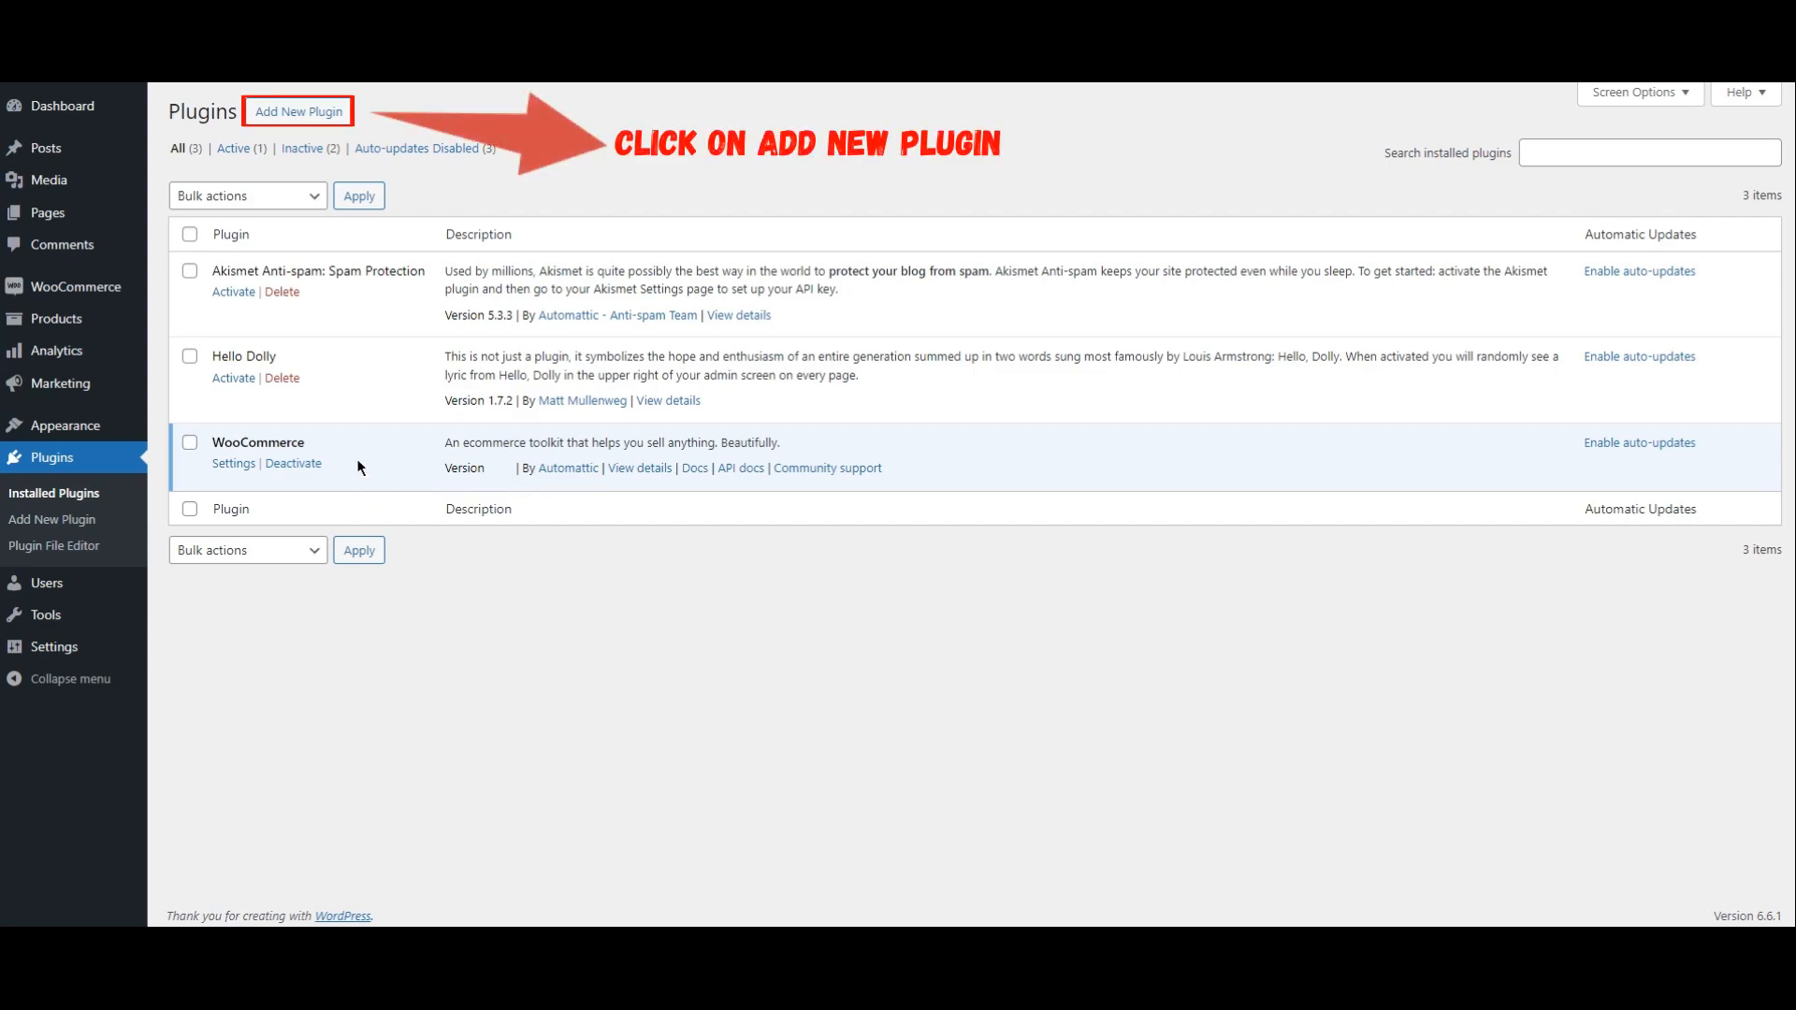
left_click(300, 116)
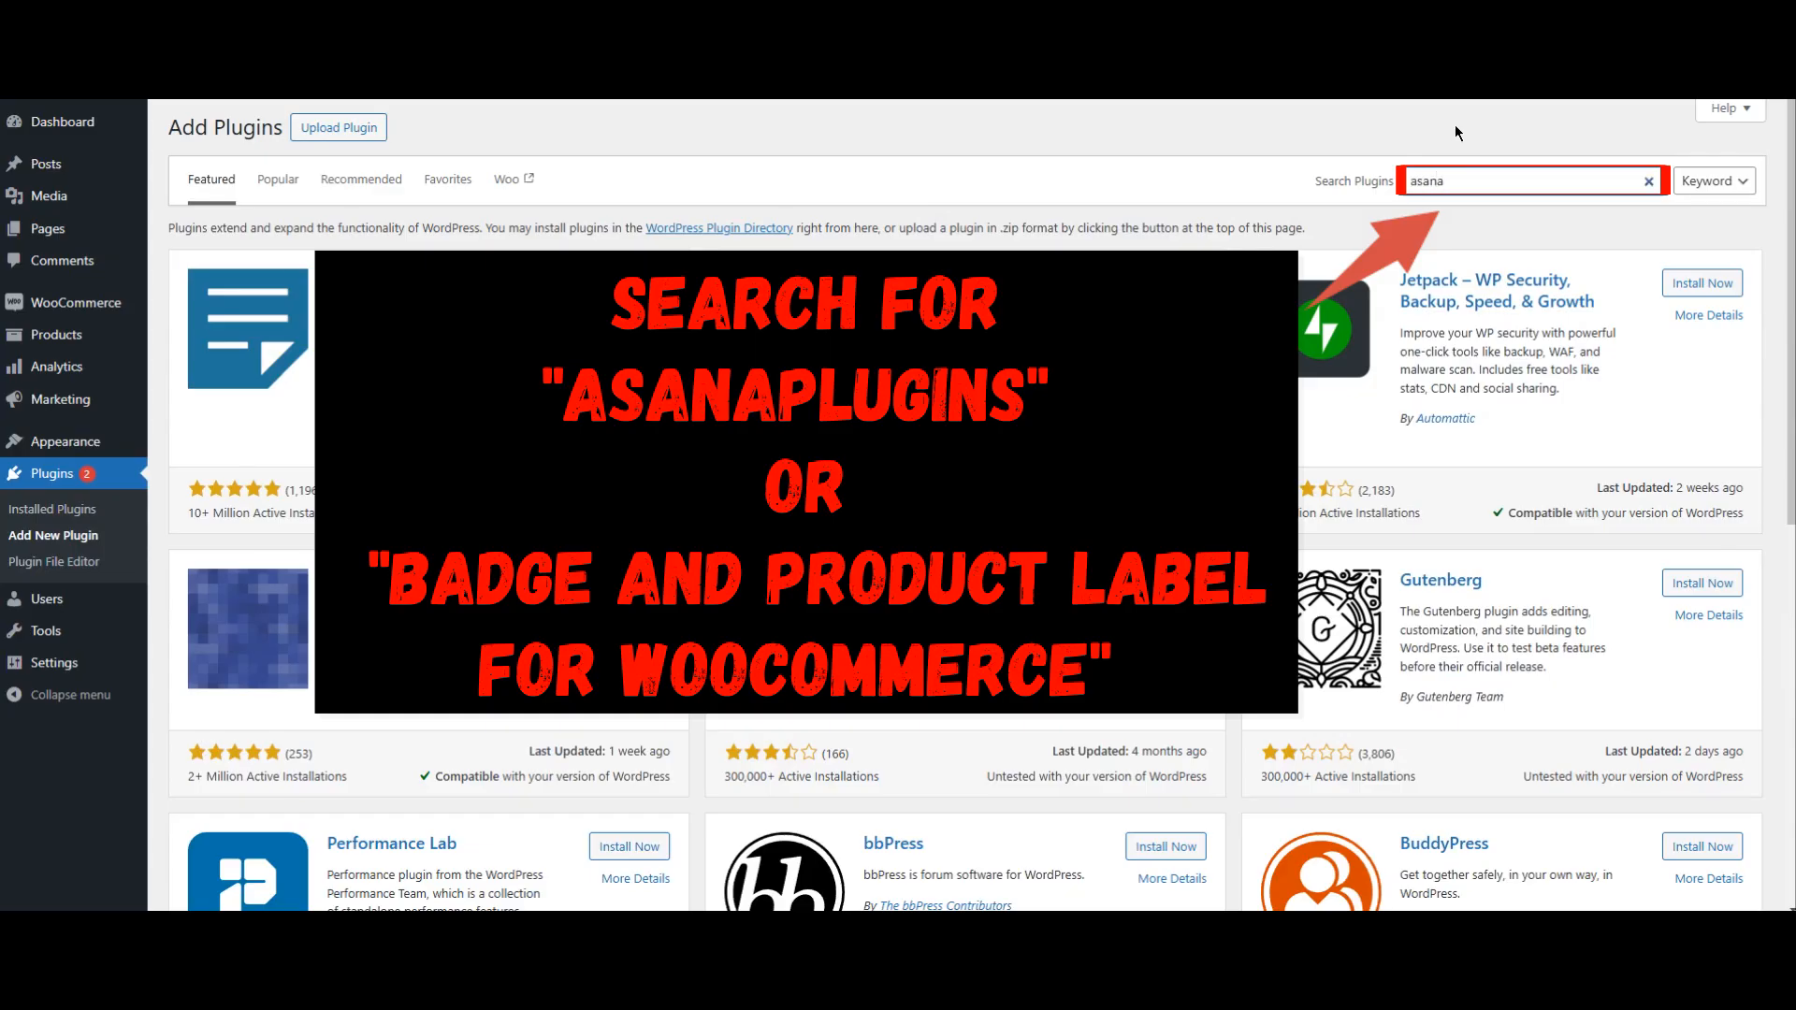
type("lugins")
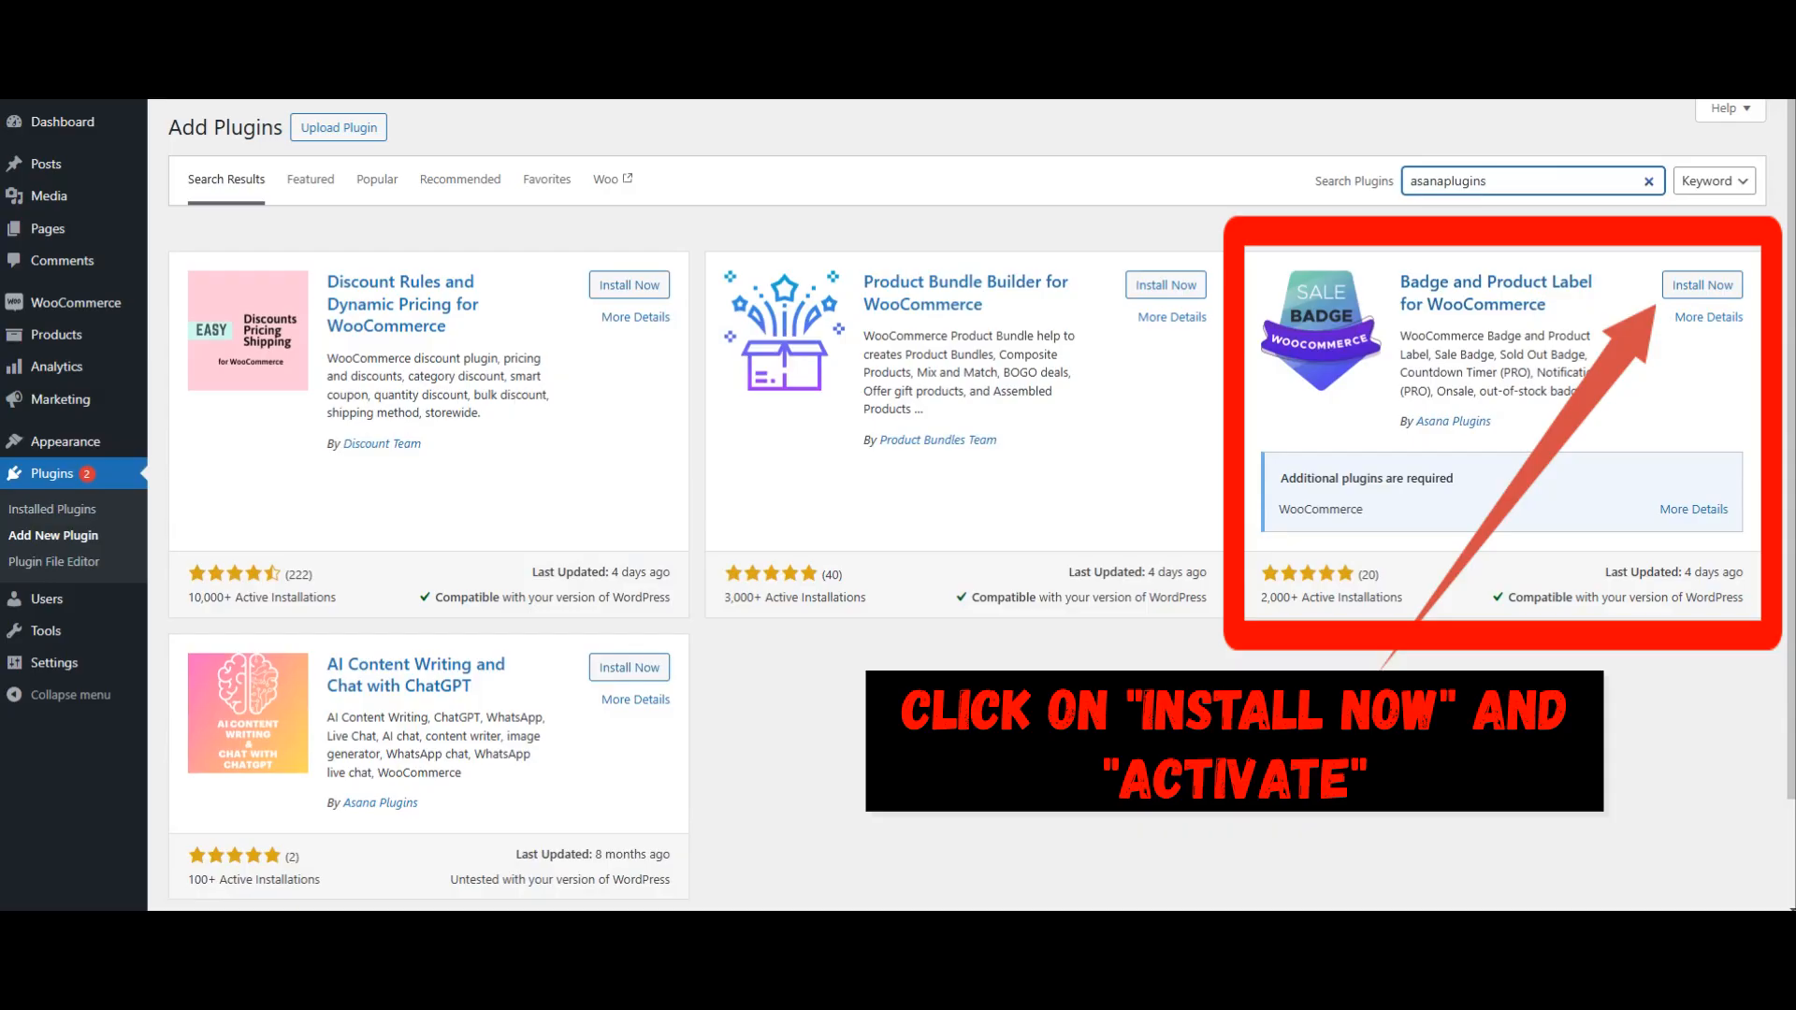
left_click(1704, 286)
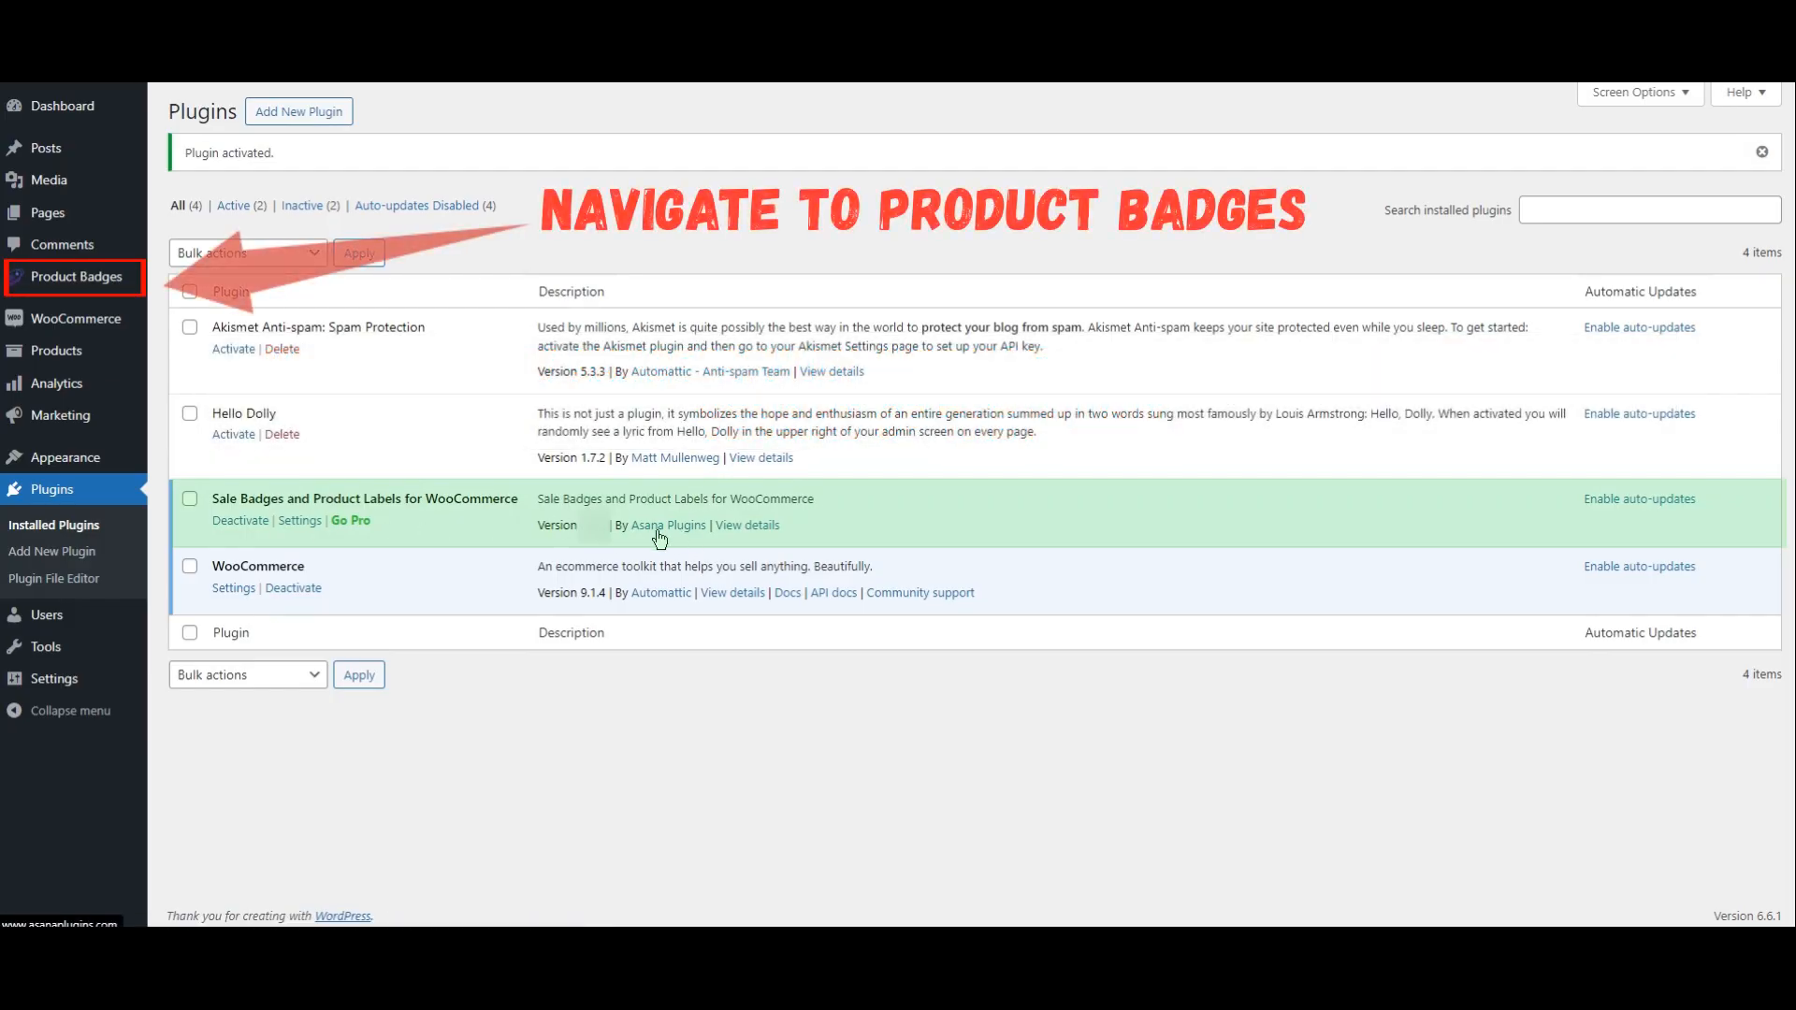
Start a new badge in Product Badges and examine its CSS label settings and Product Page preview.
left_click(66, 285)
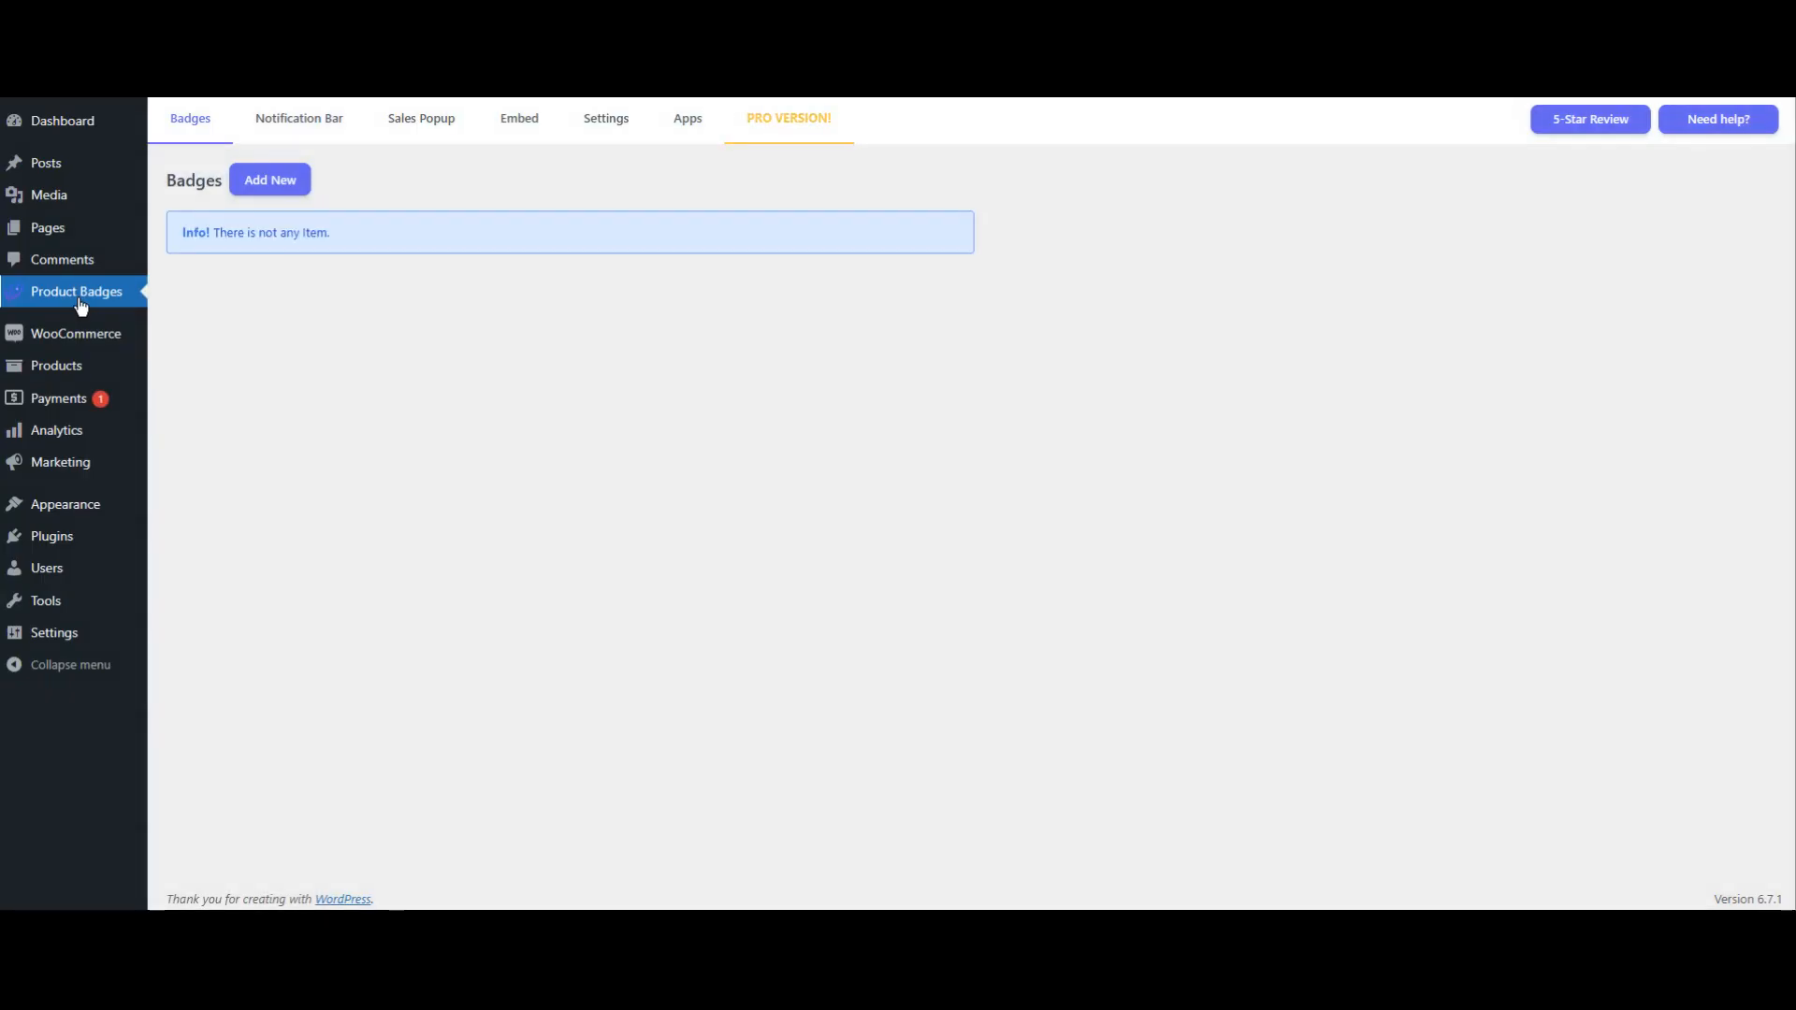
left_click(274, 194)
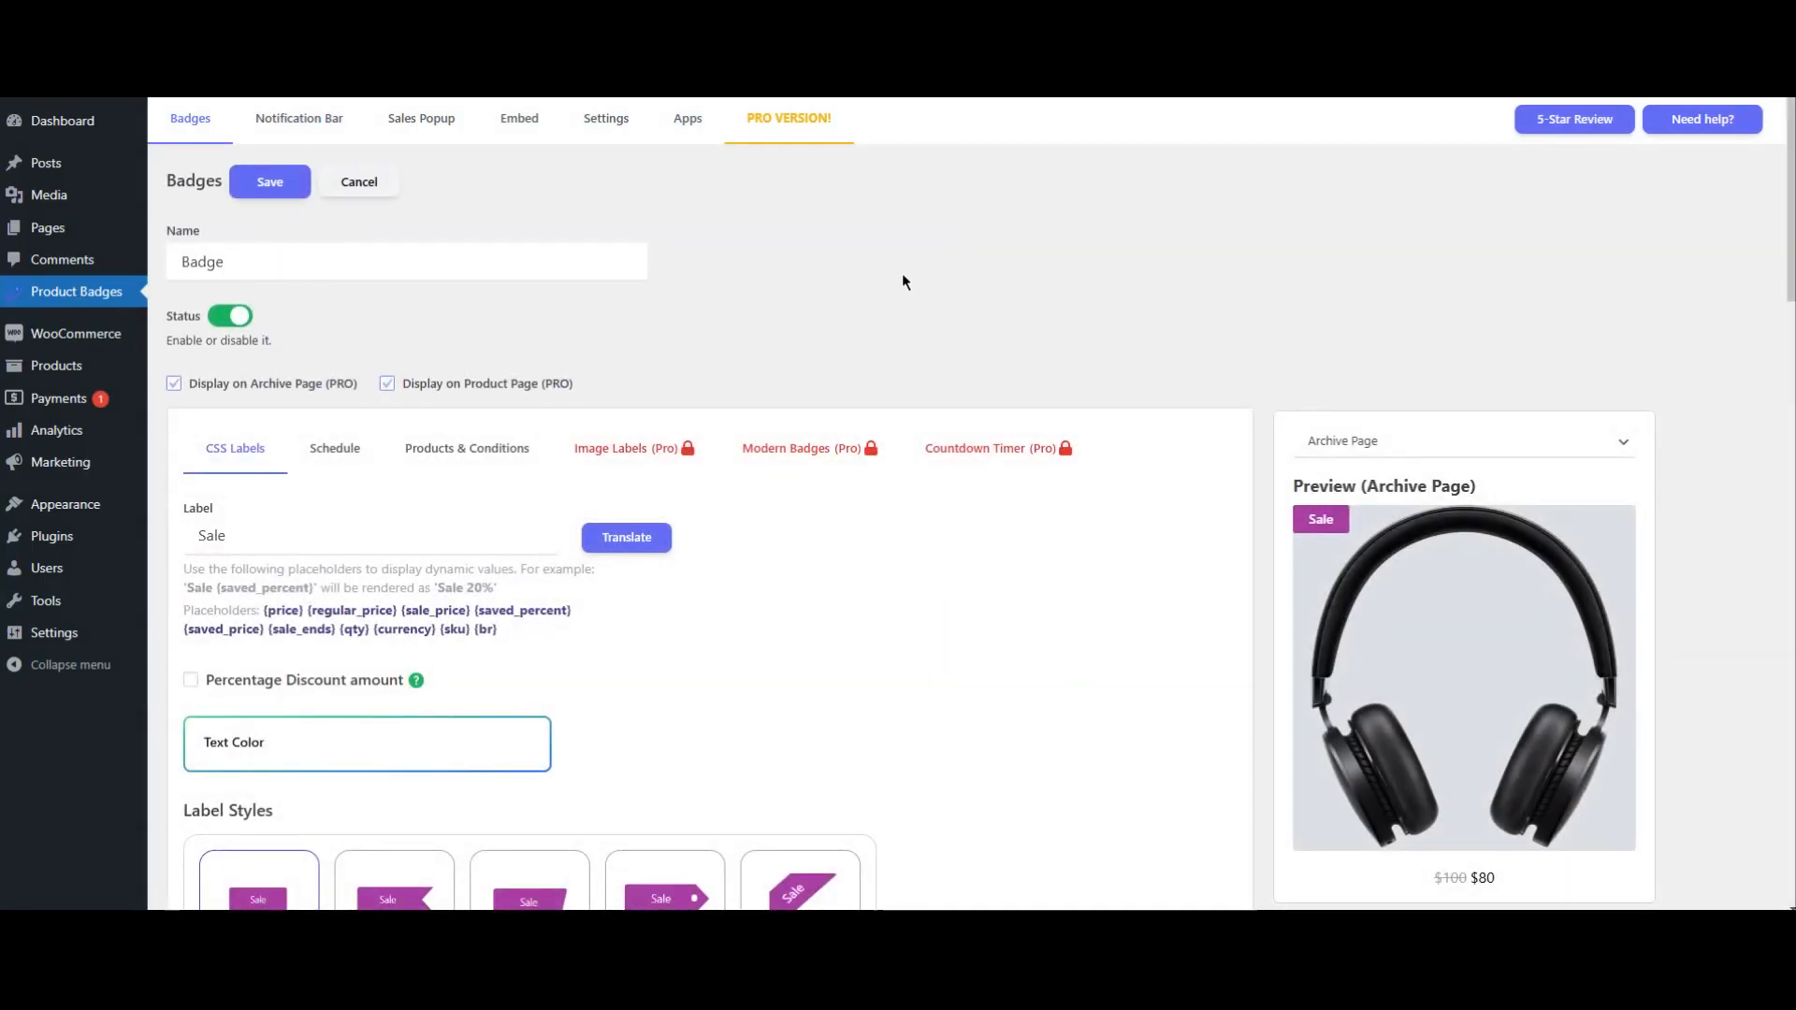
scroll(901, 281, "down", 2)
scroll(902, 273, "down", 4)
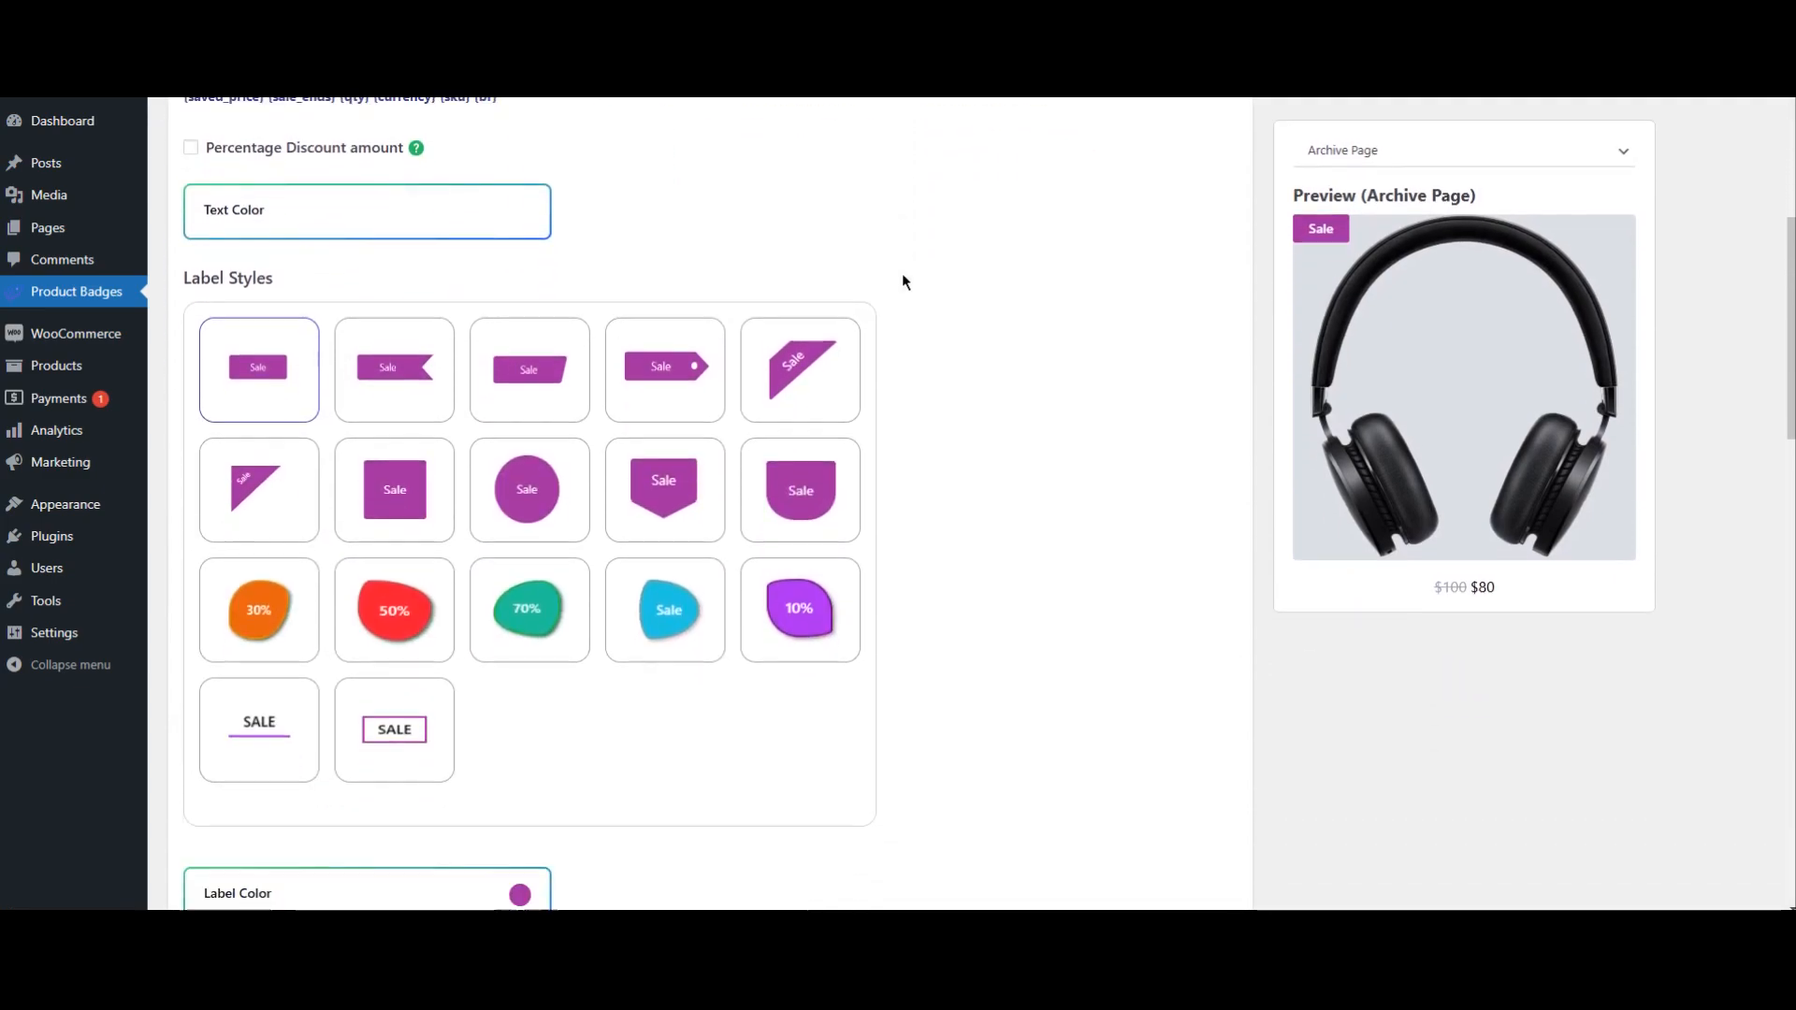
scroll(904, 279, "down", 6)
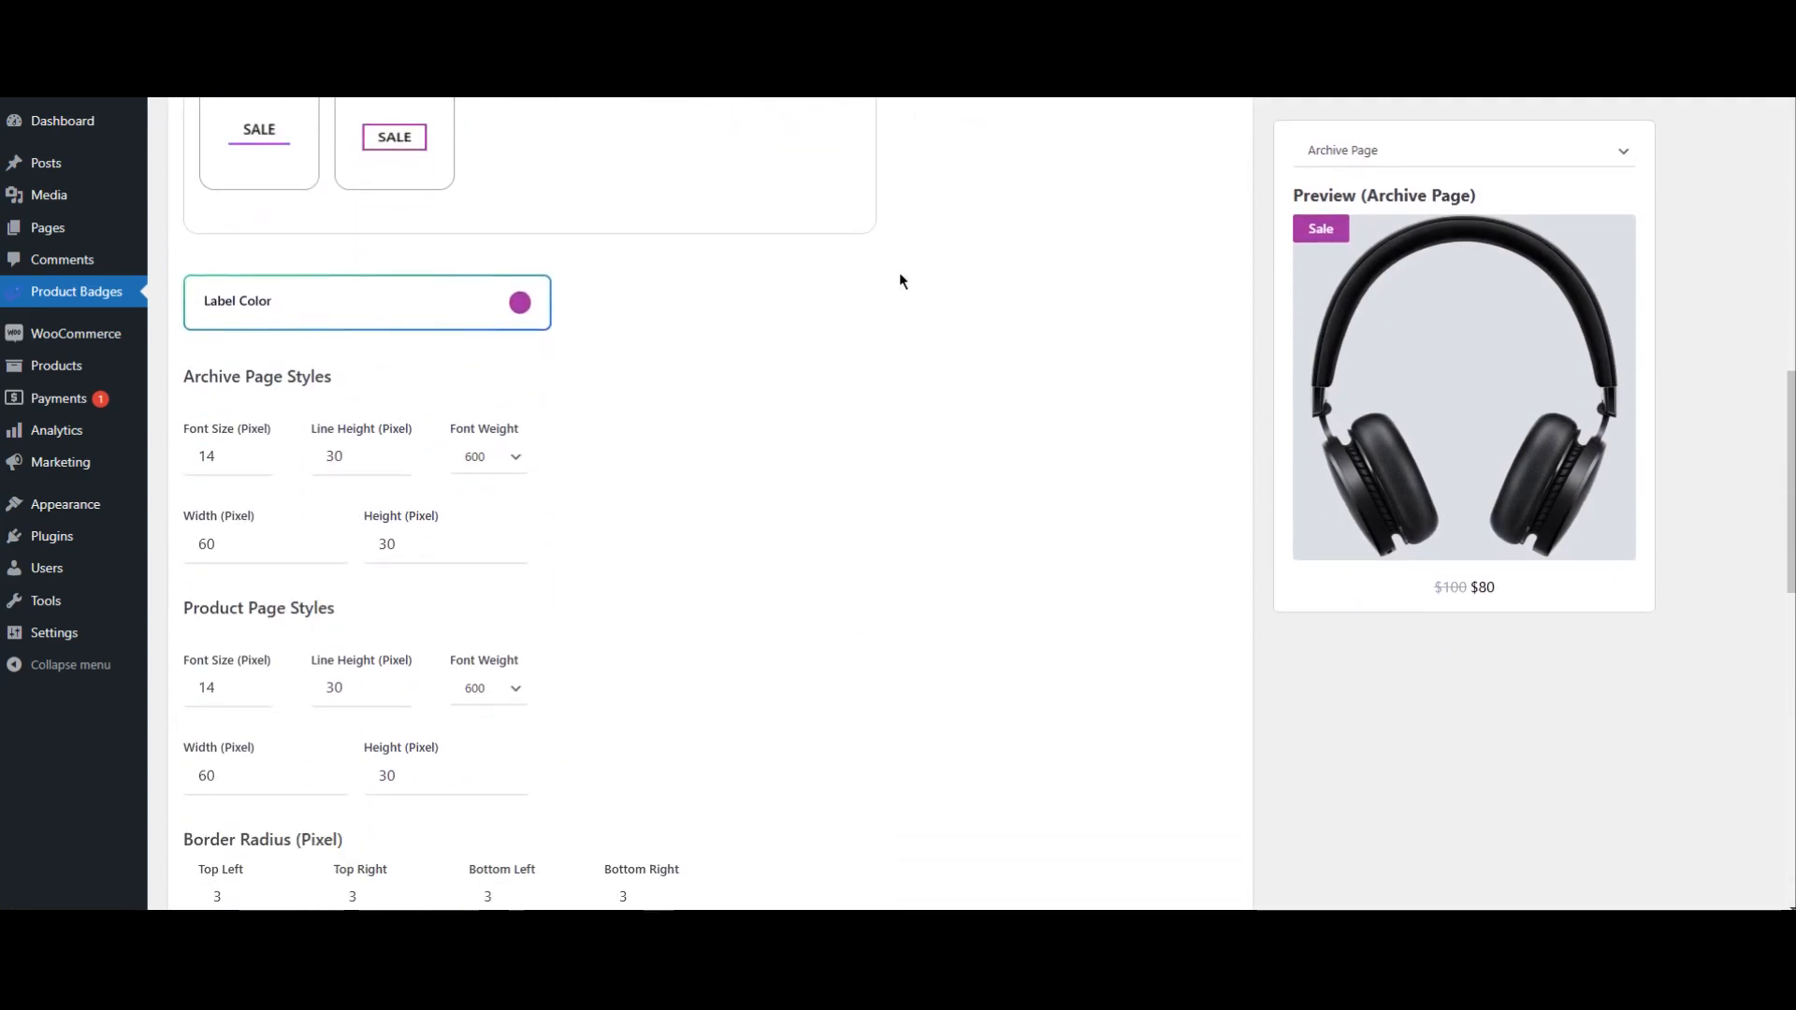
scroll(899, 281, "up", 10)
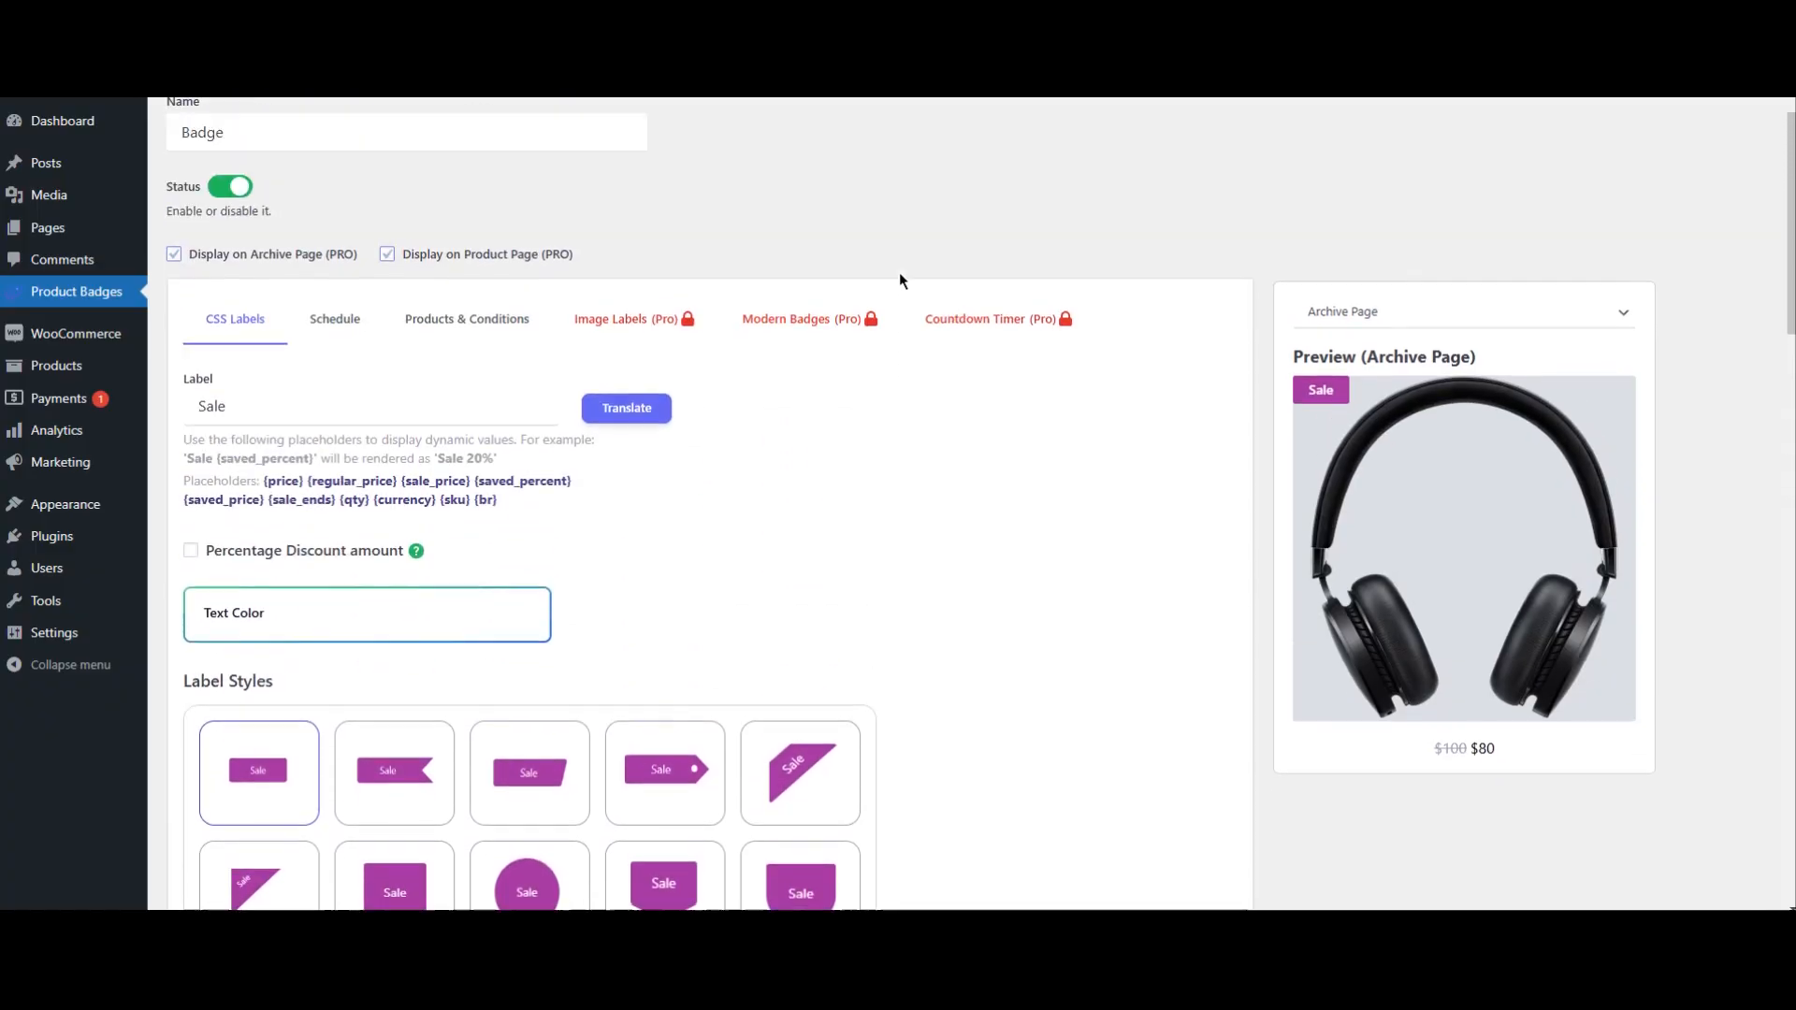
scroll(900, 280, "up", 1)
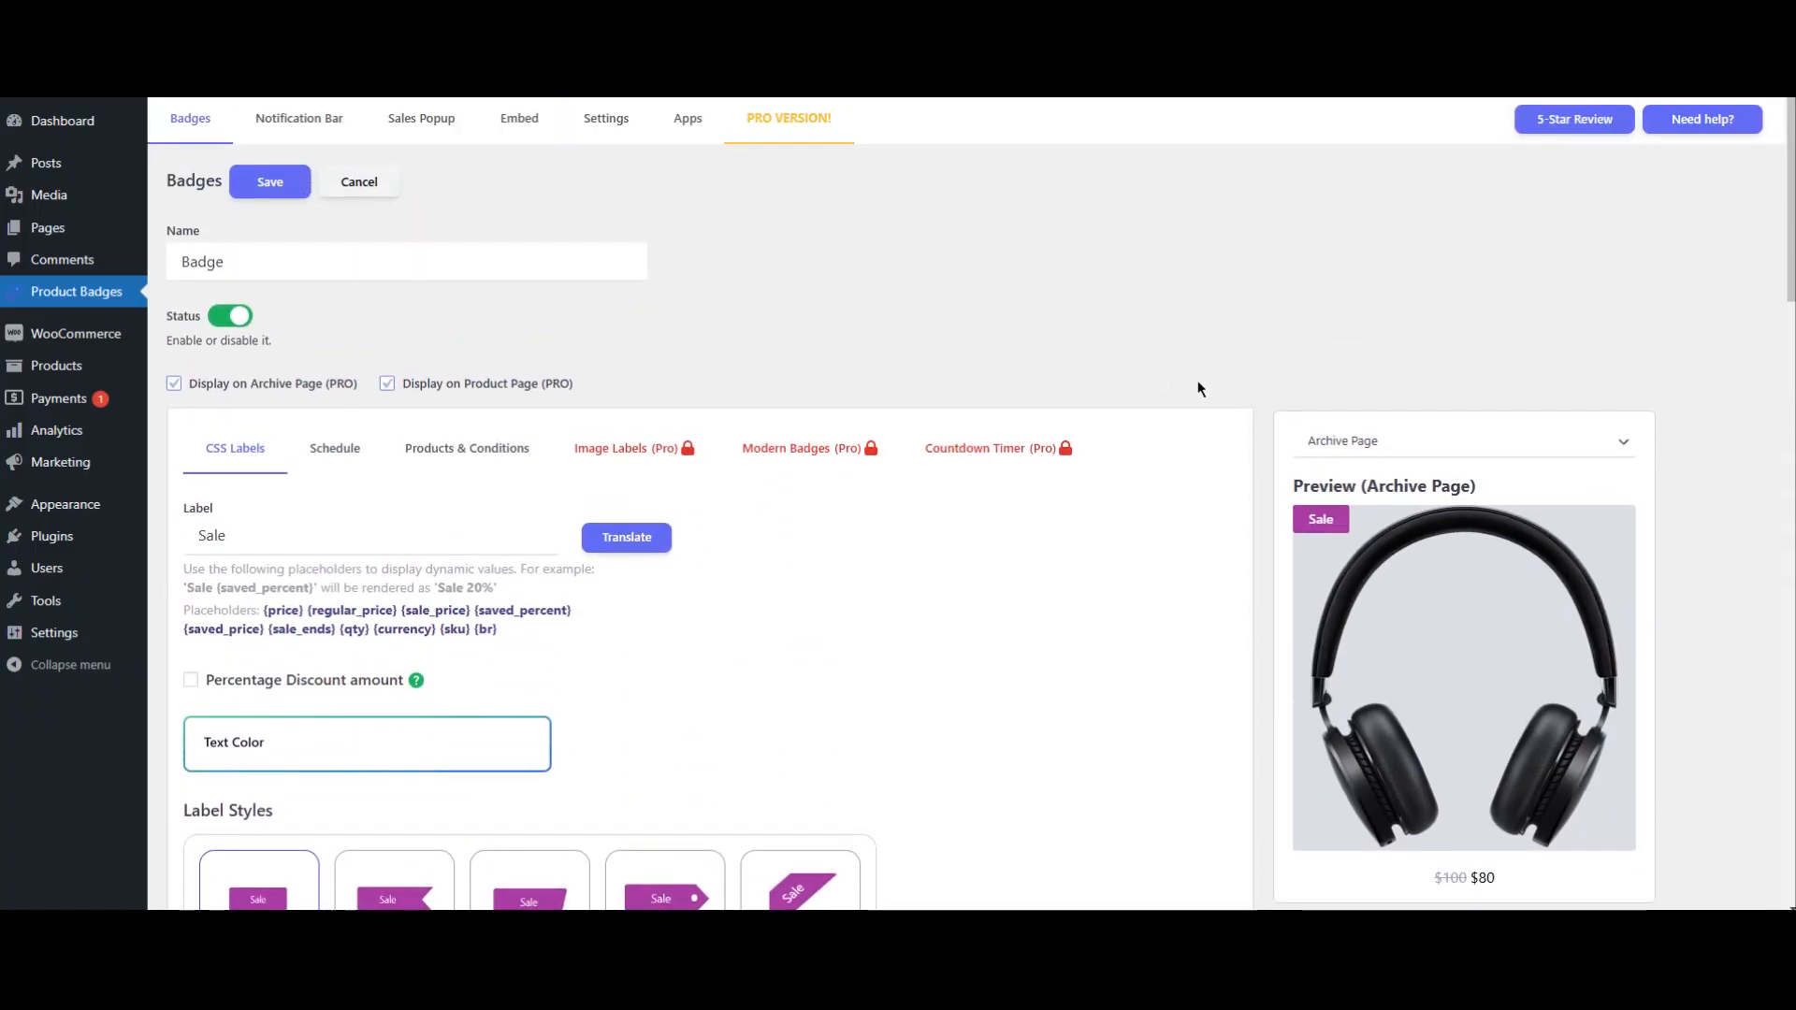
left_click(1351, 444)
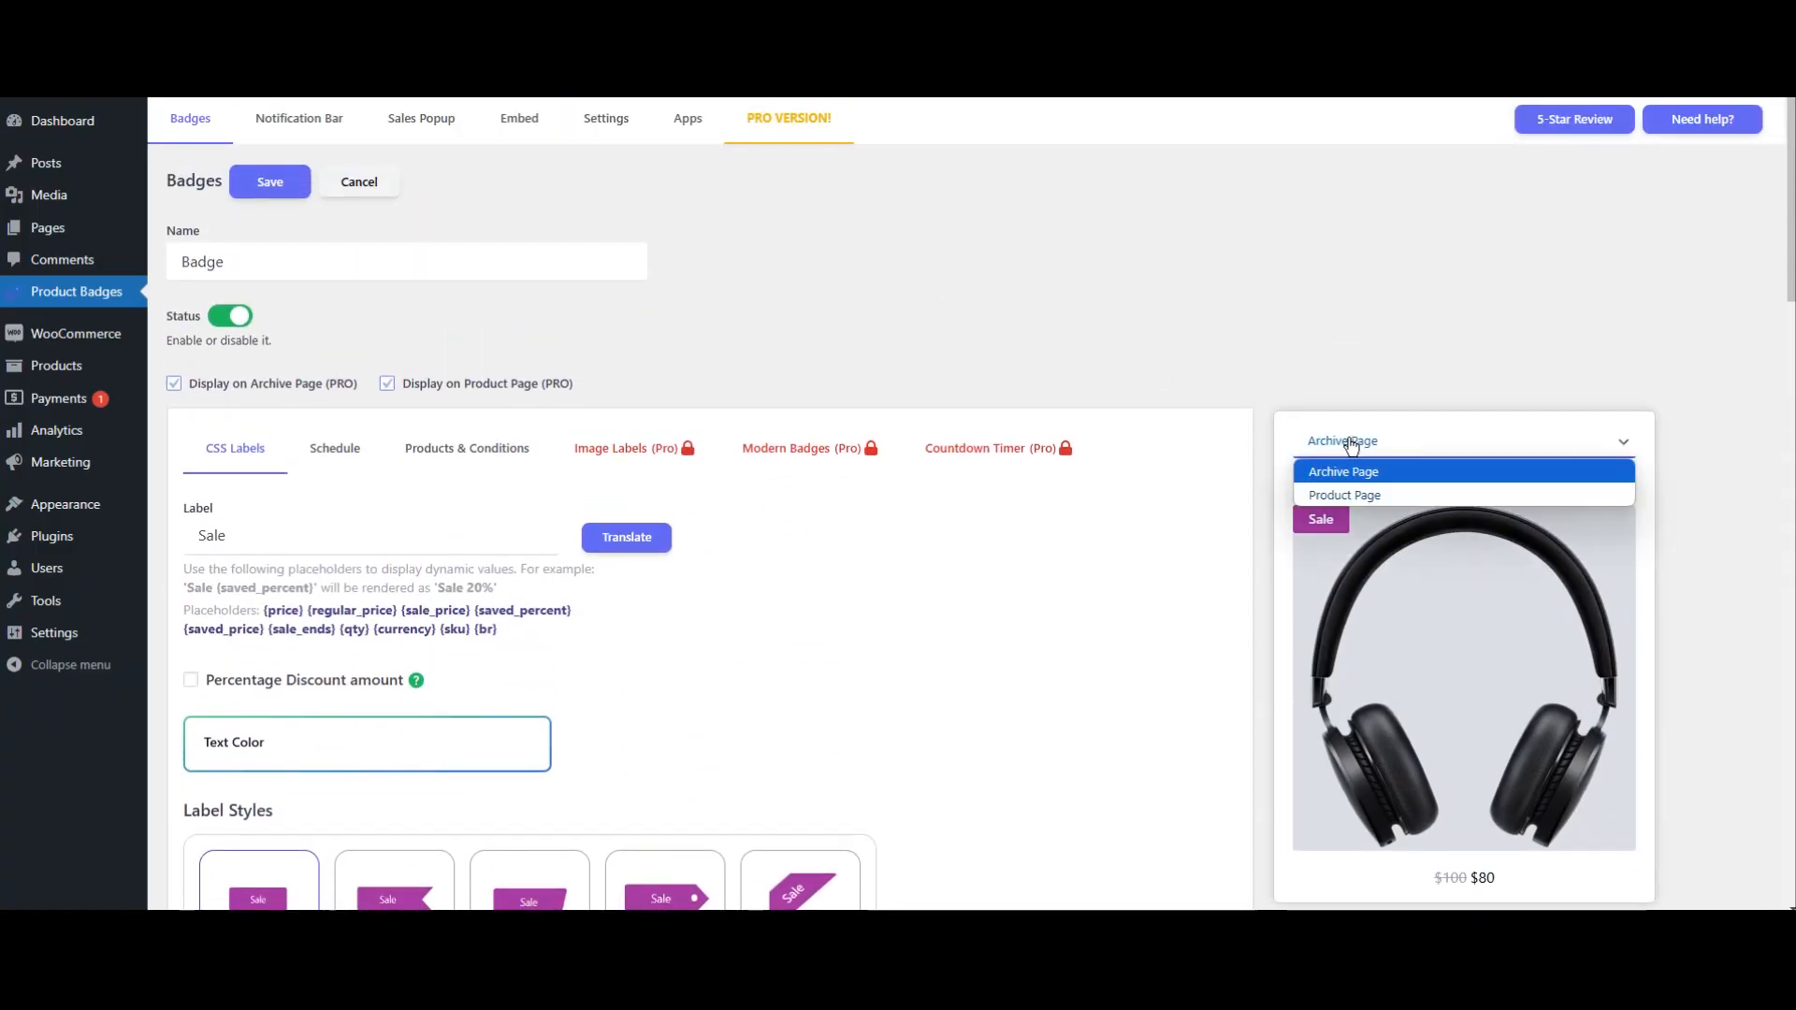
left_click(1328, 494)
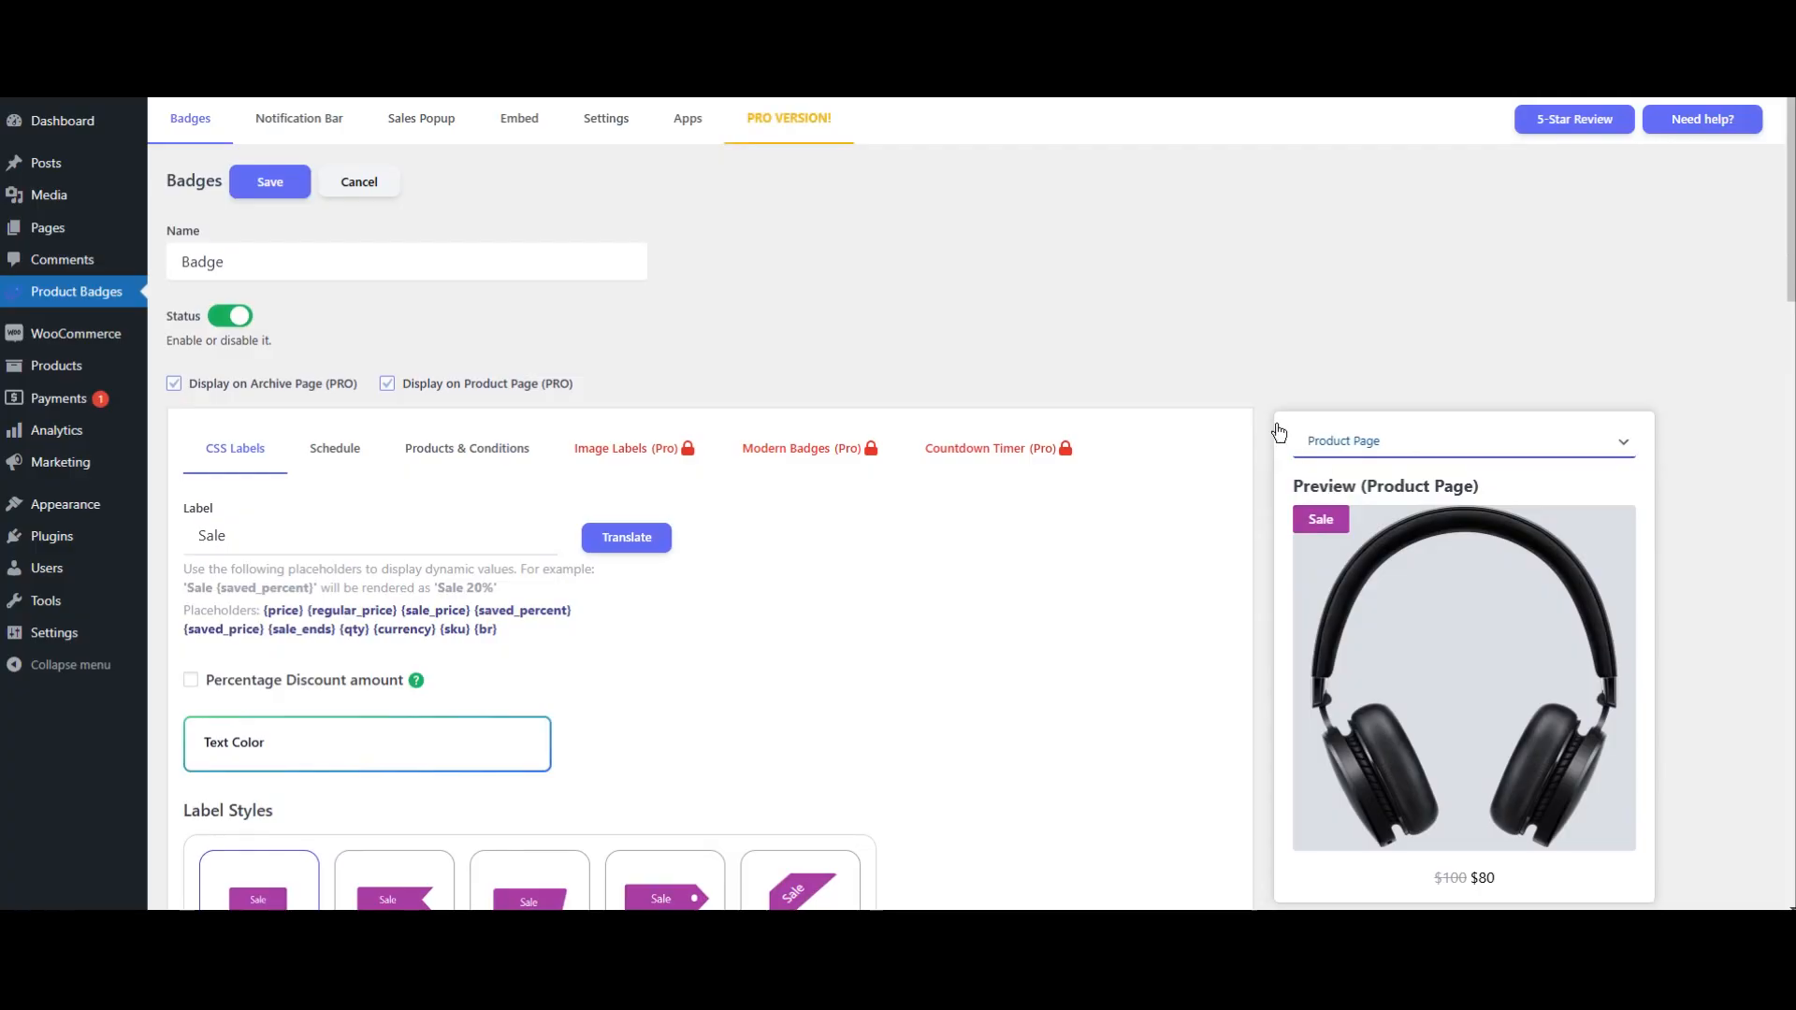
View the plugin's Notification Bar, Sales Popup and Embed pages one after another.
left_click(294, 133)
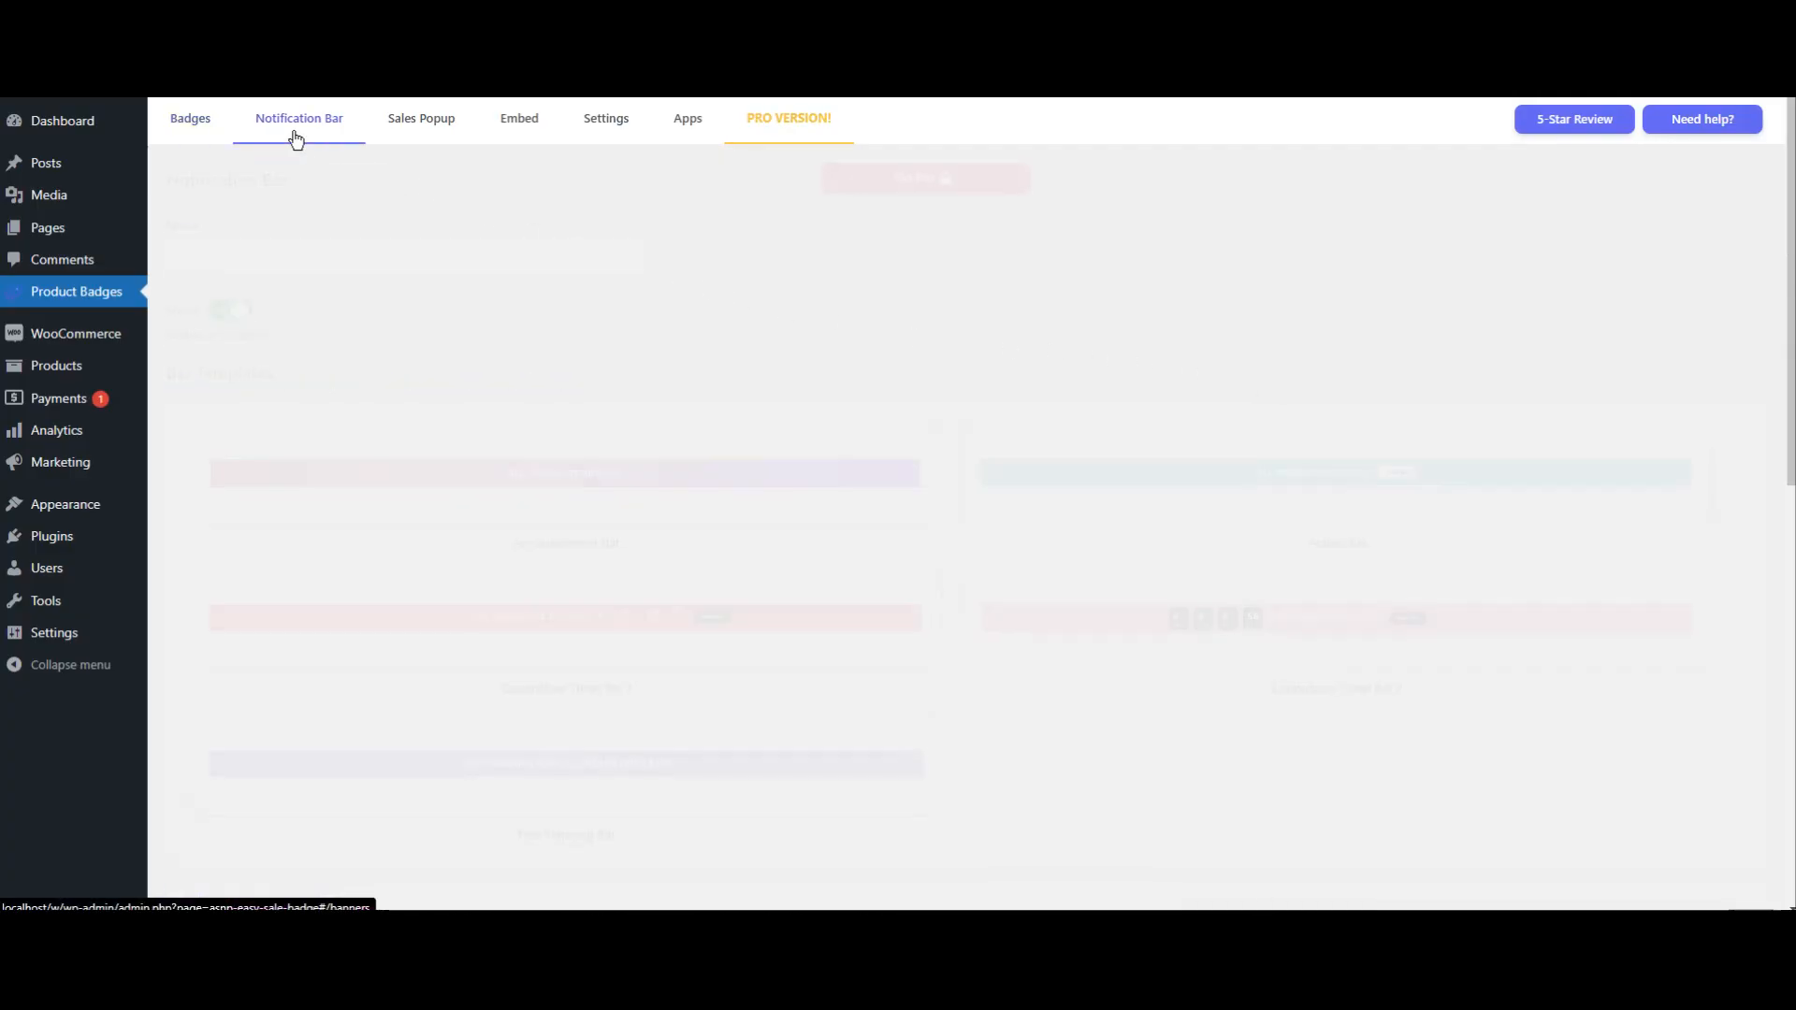
left_click(430, 142)
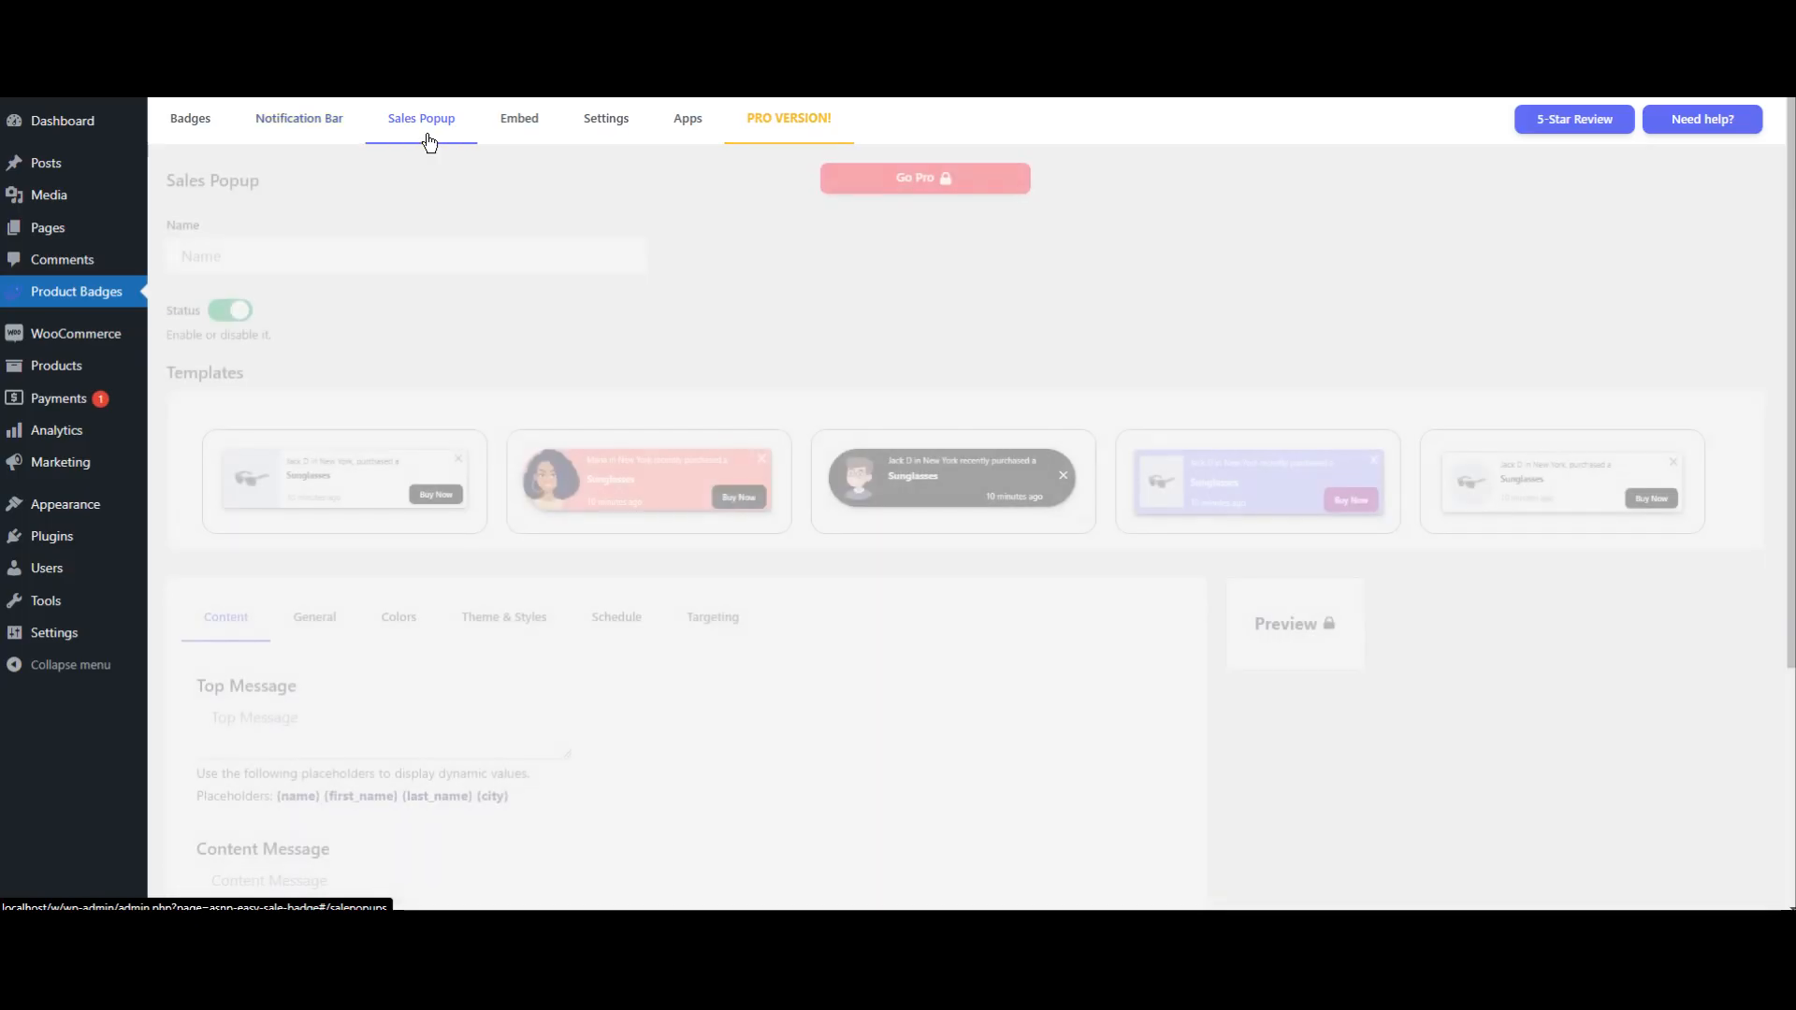
left_click(534, 129)
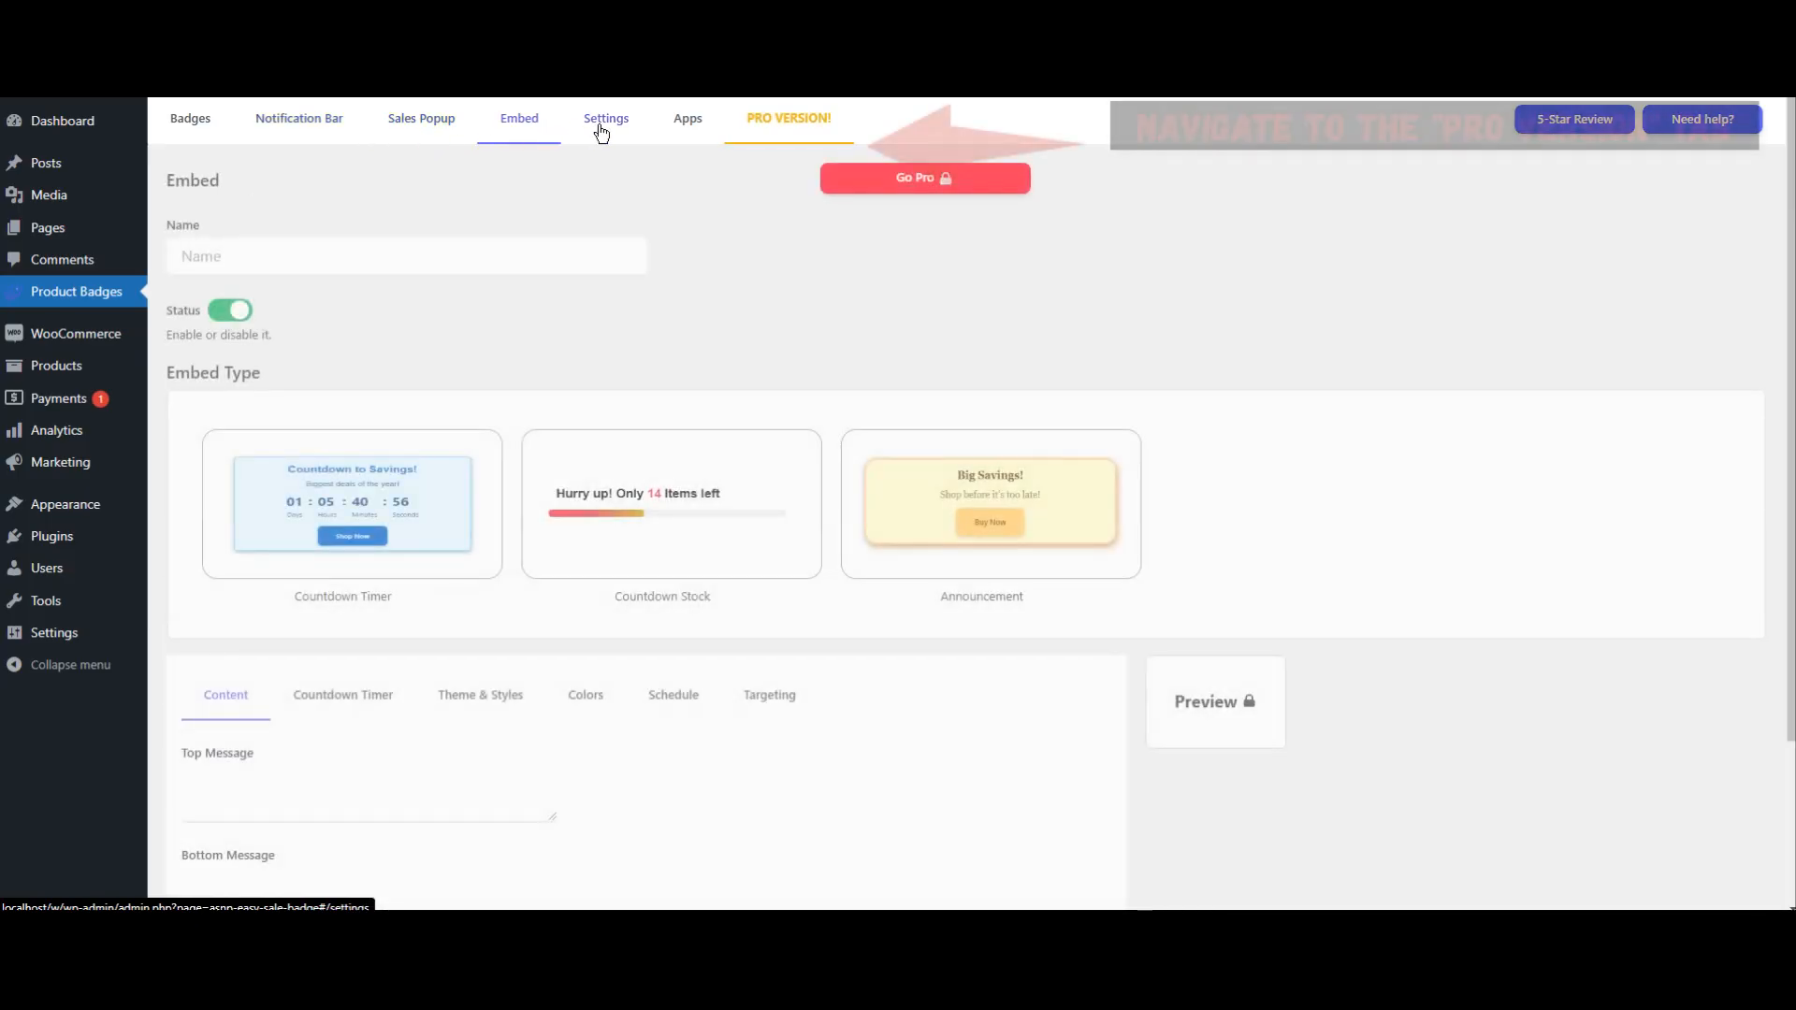
Open the plugin's Pro Version page and examine its examples of sale badges, notification bars, sales popups and embeds.
left_click(803, 123)
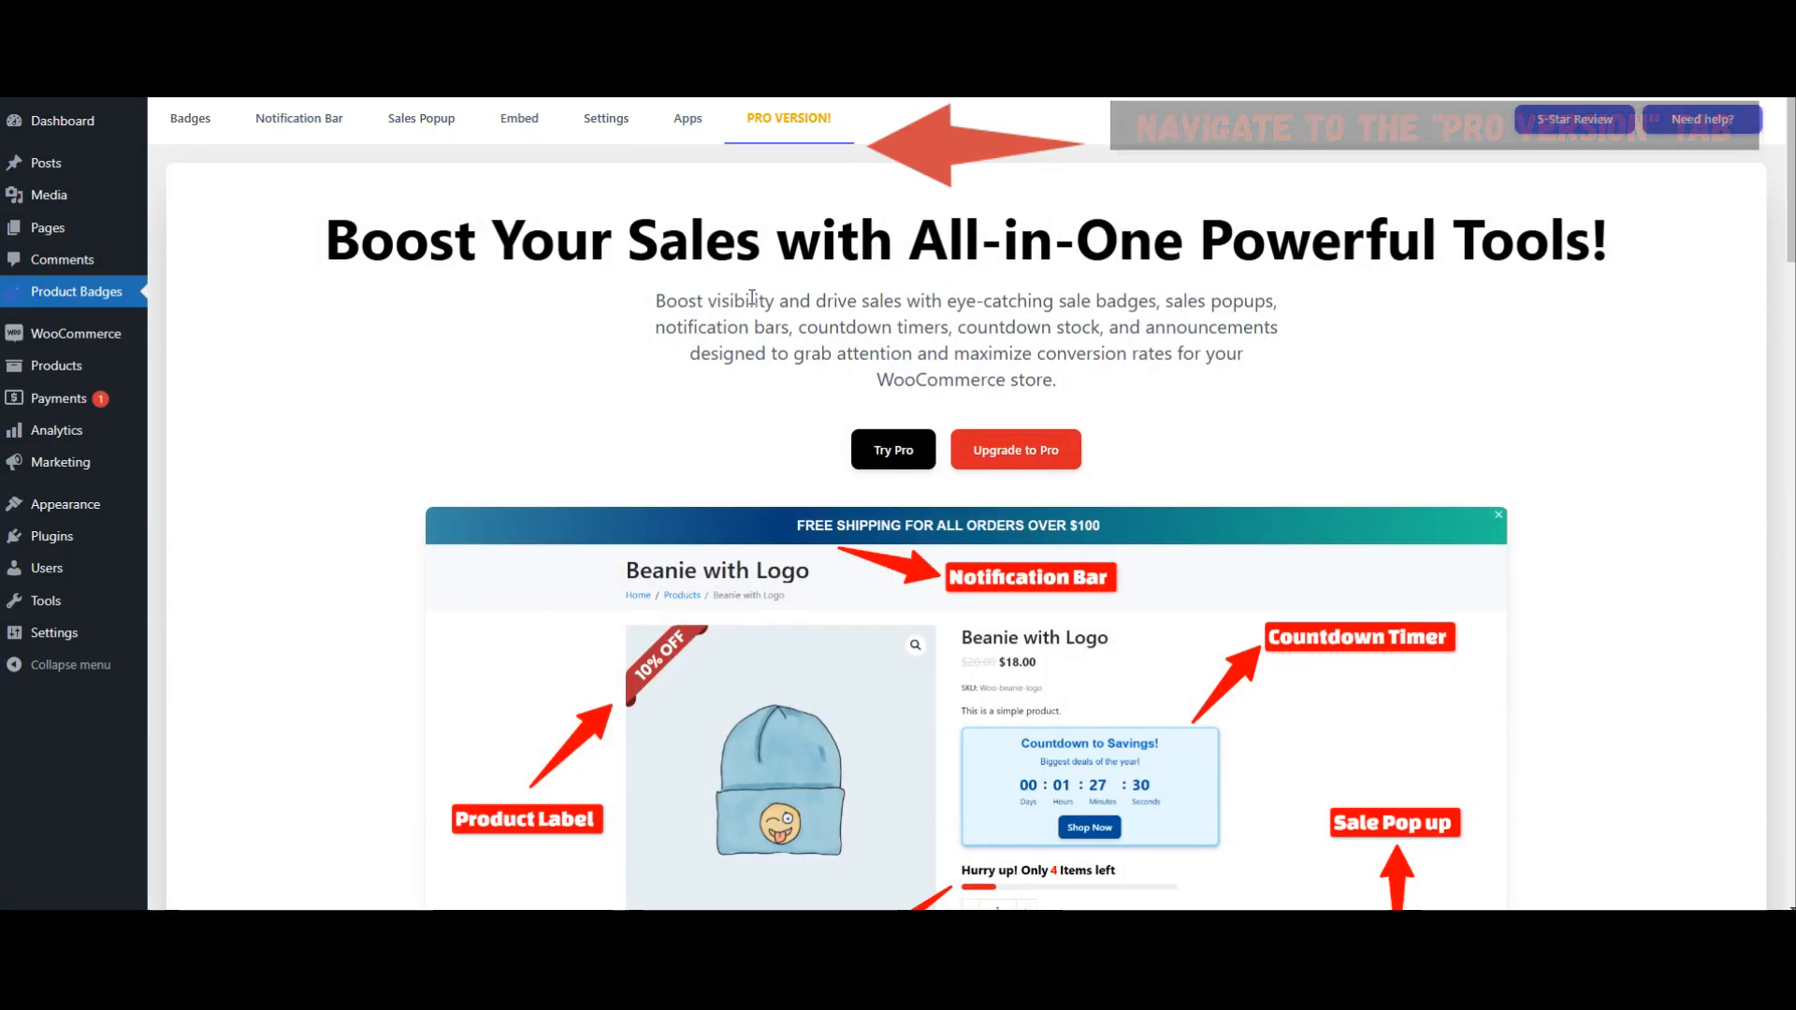
scroll(769, 293, "down", 3)
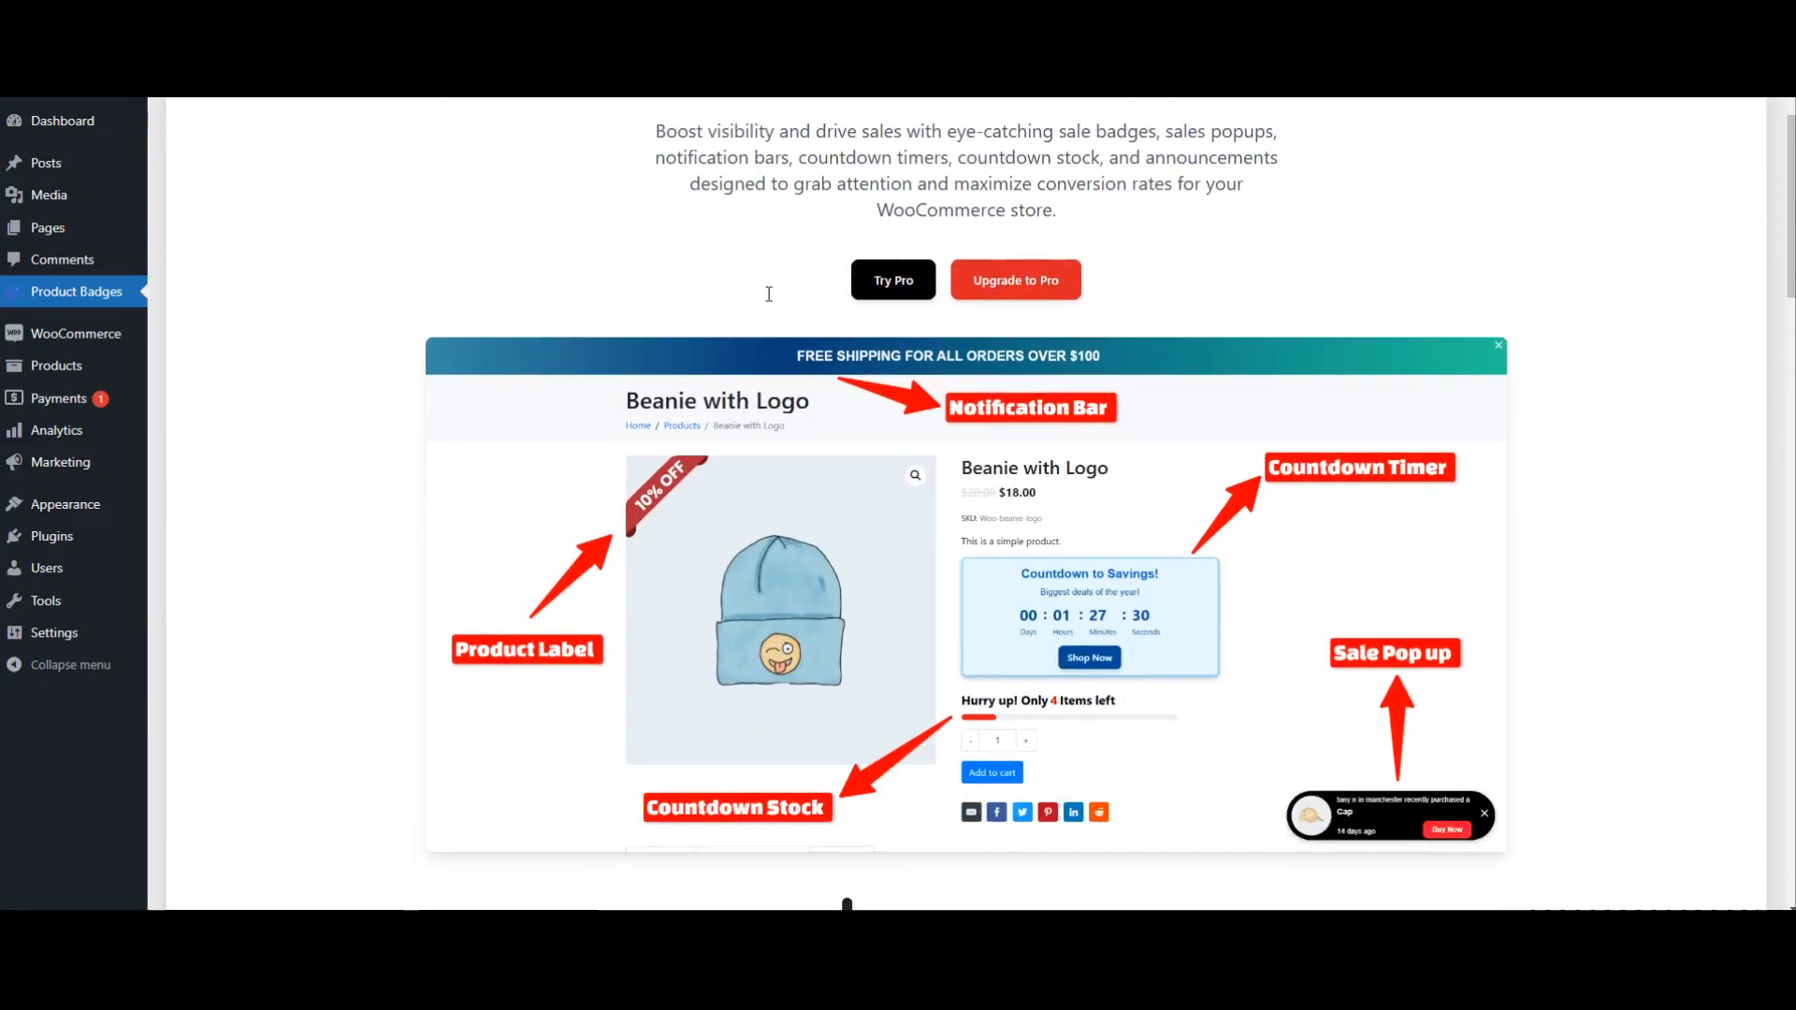
scroll(772, 301, "down", 7)
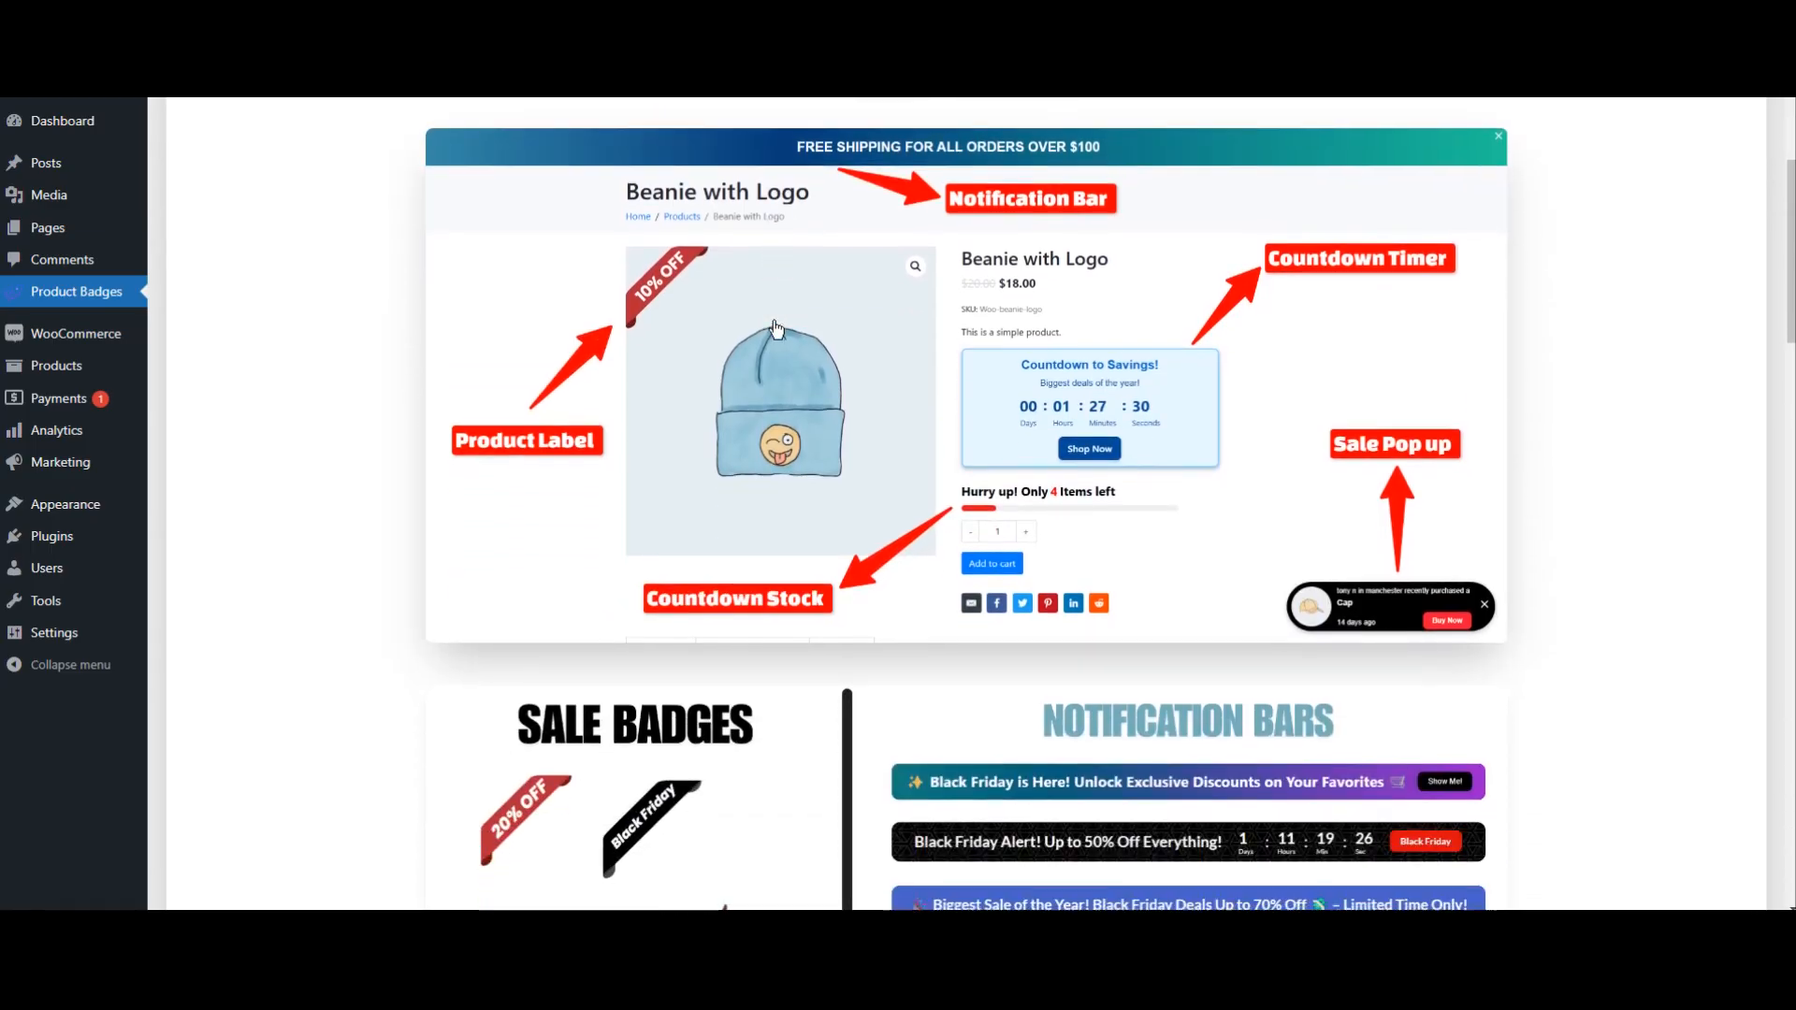
scroll(774, 323, "down", 12)
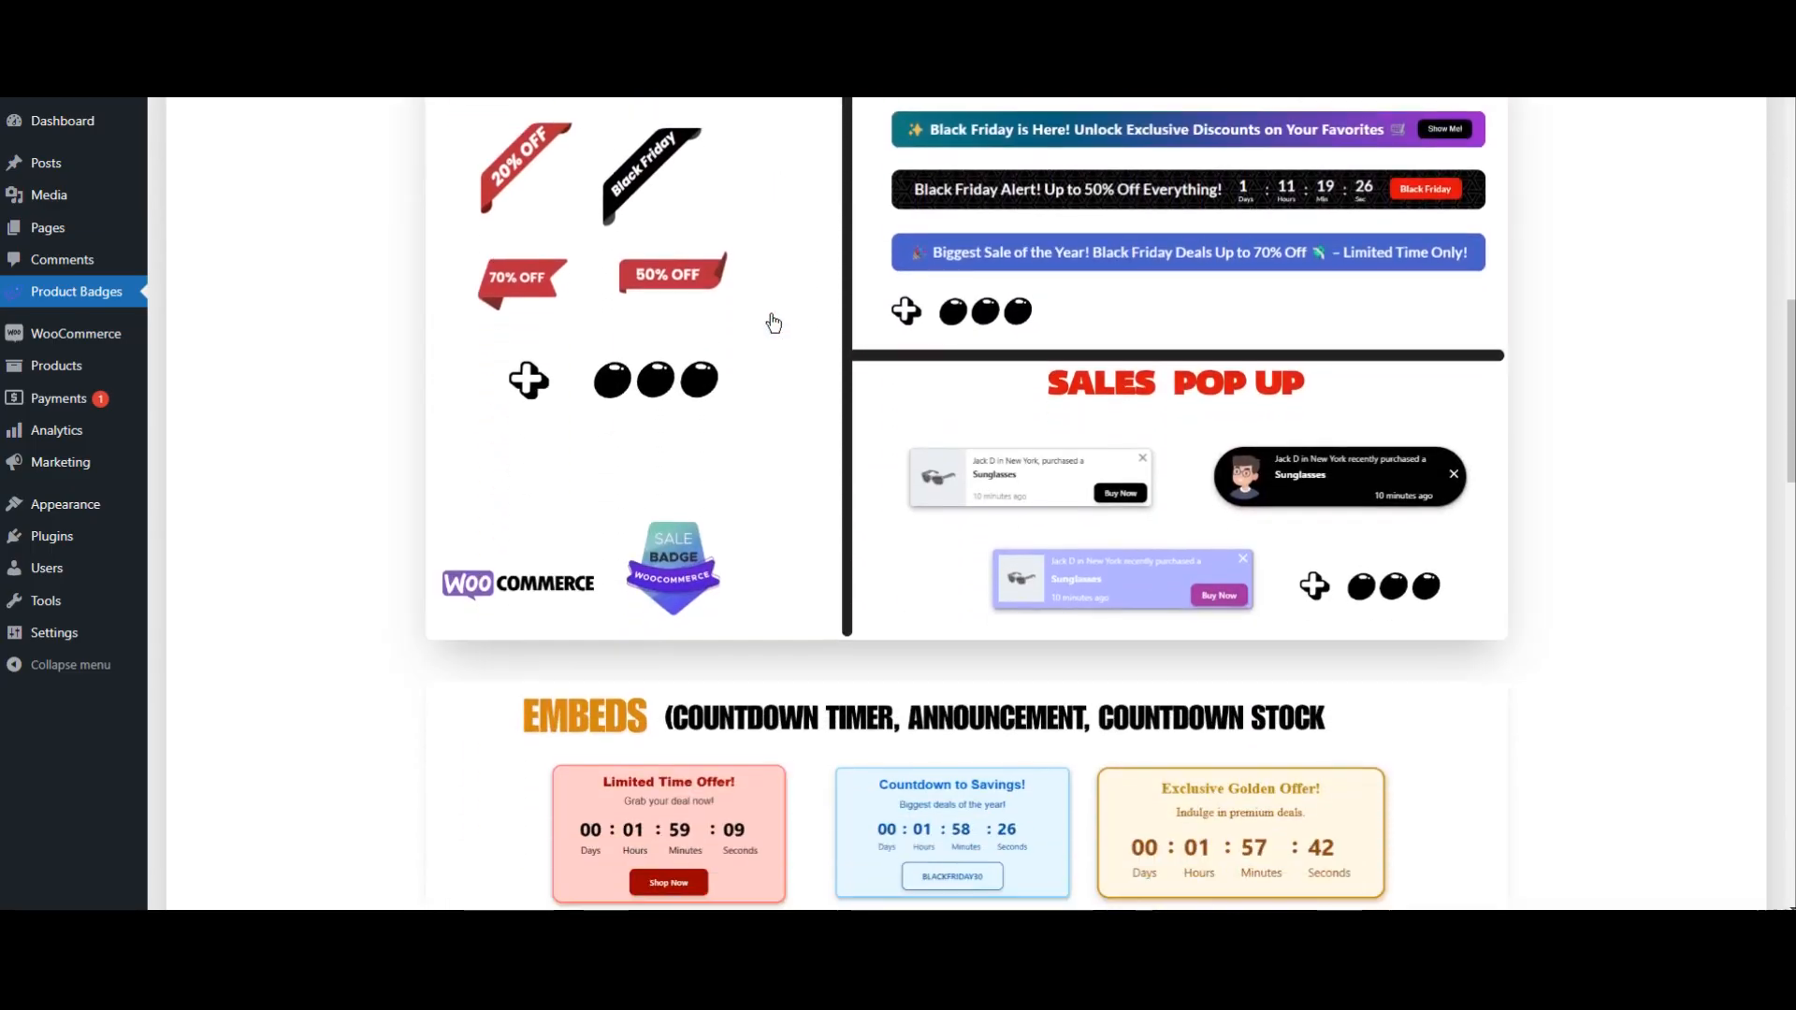
scroll(771, 322, "down", 1)
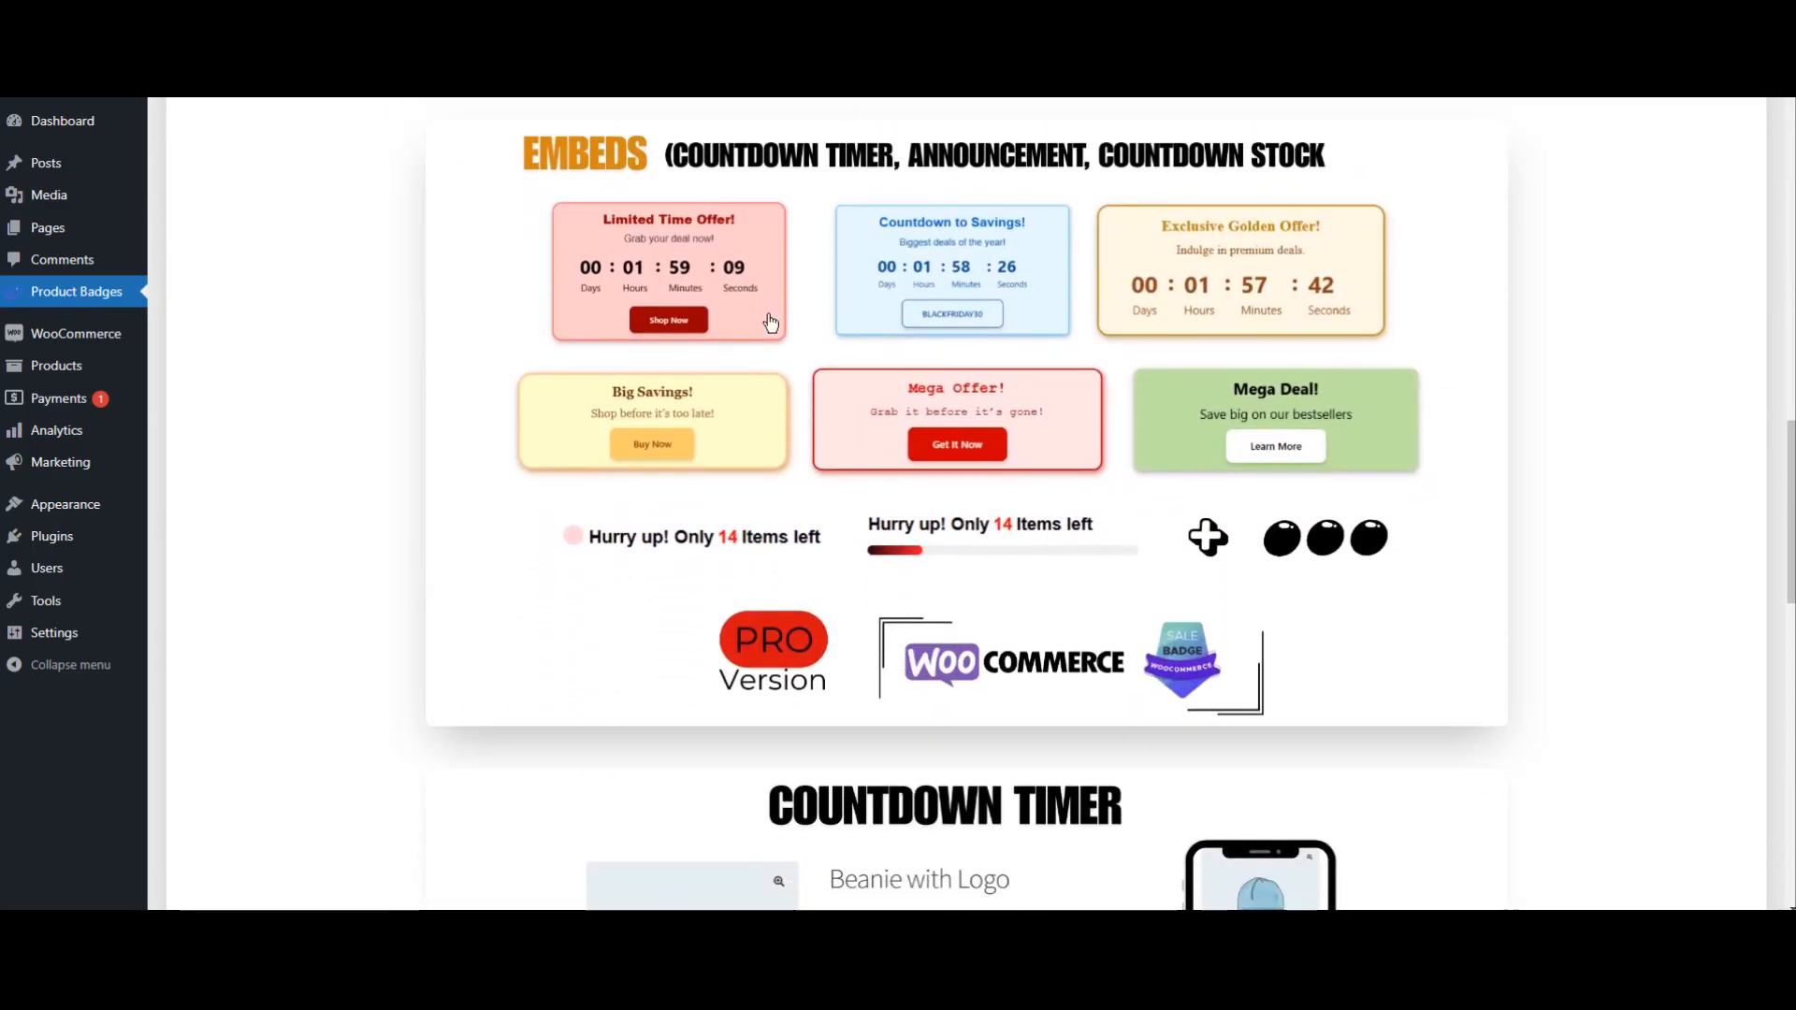
scroll(771, 323, "up", 15)
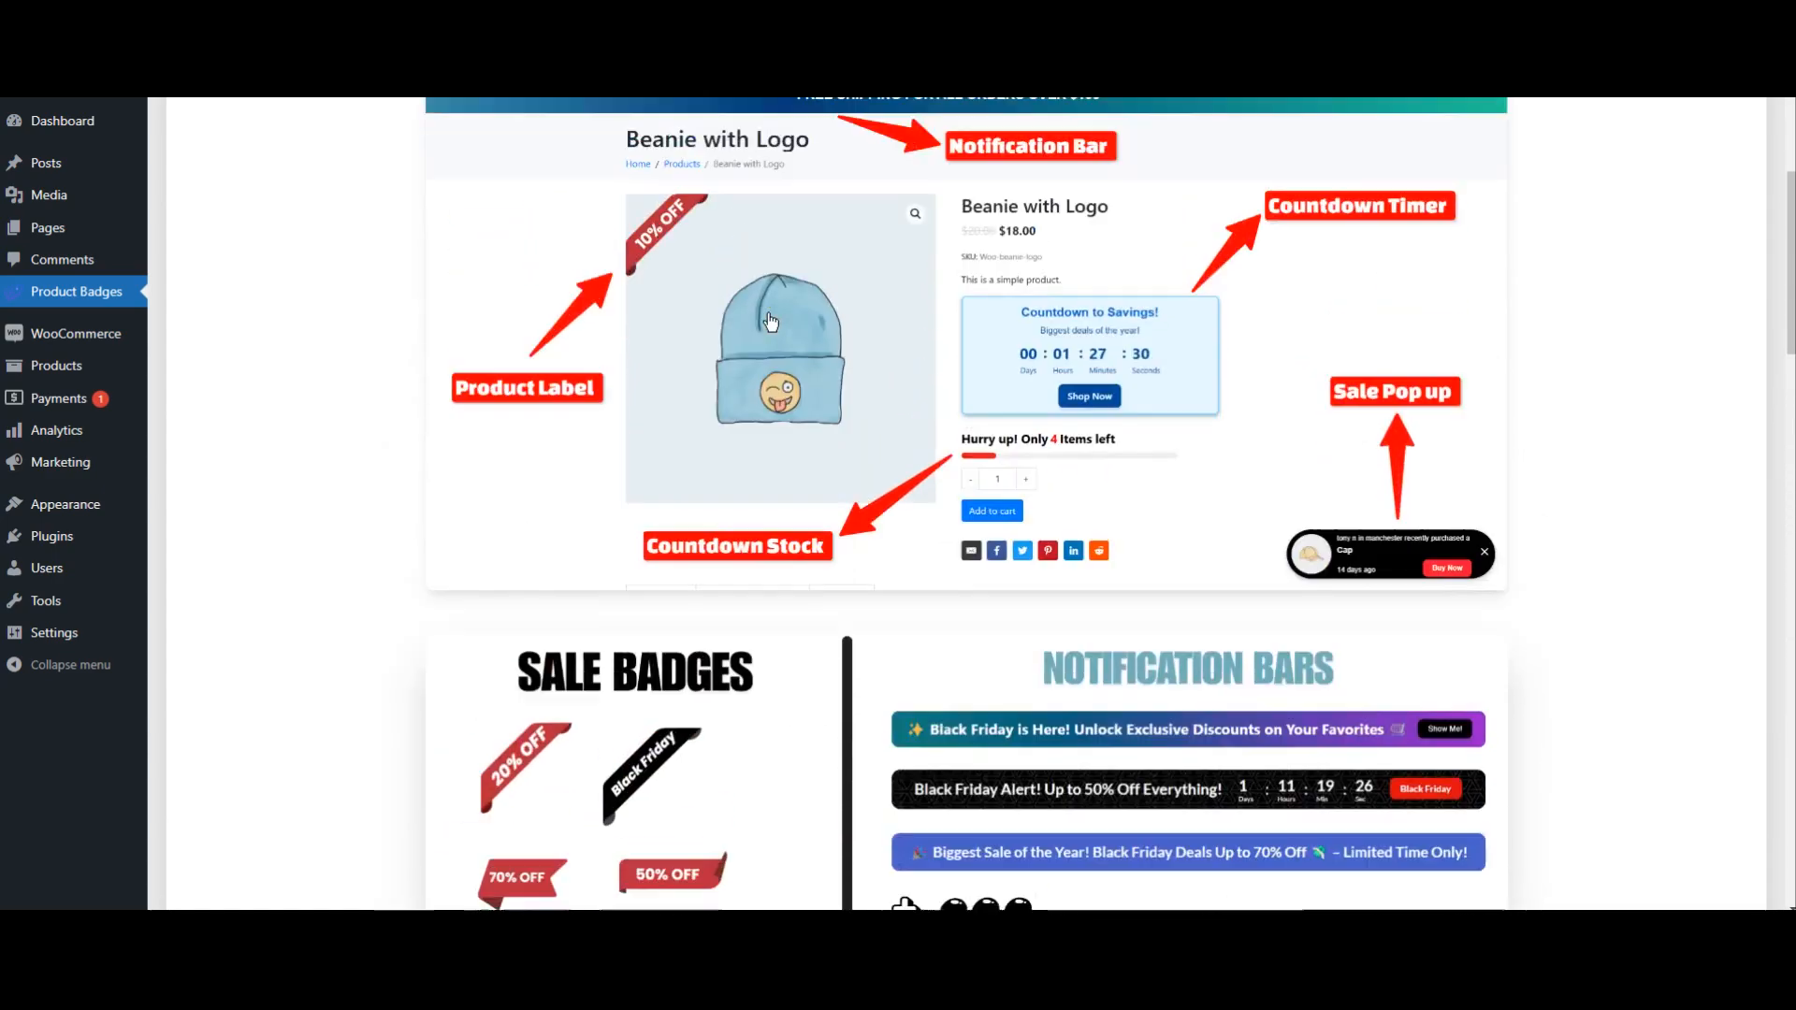
scroll(770, 323, "up", 5)
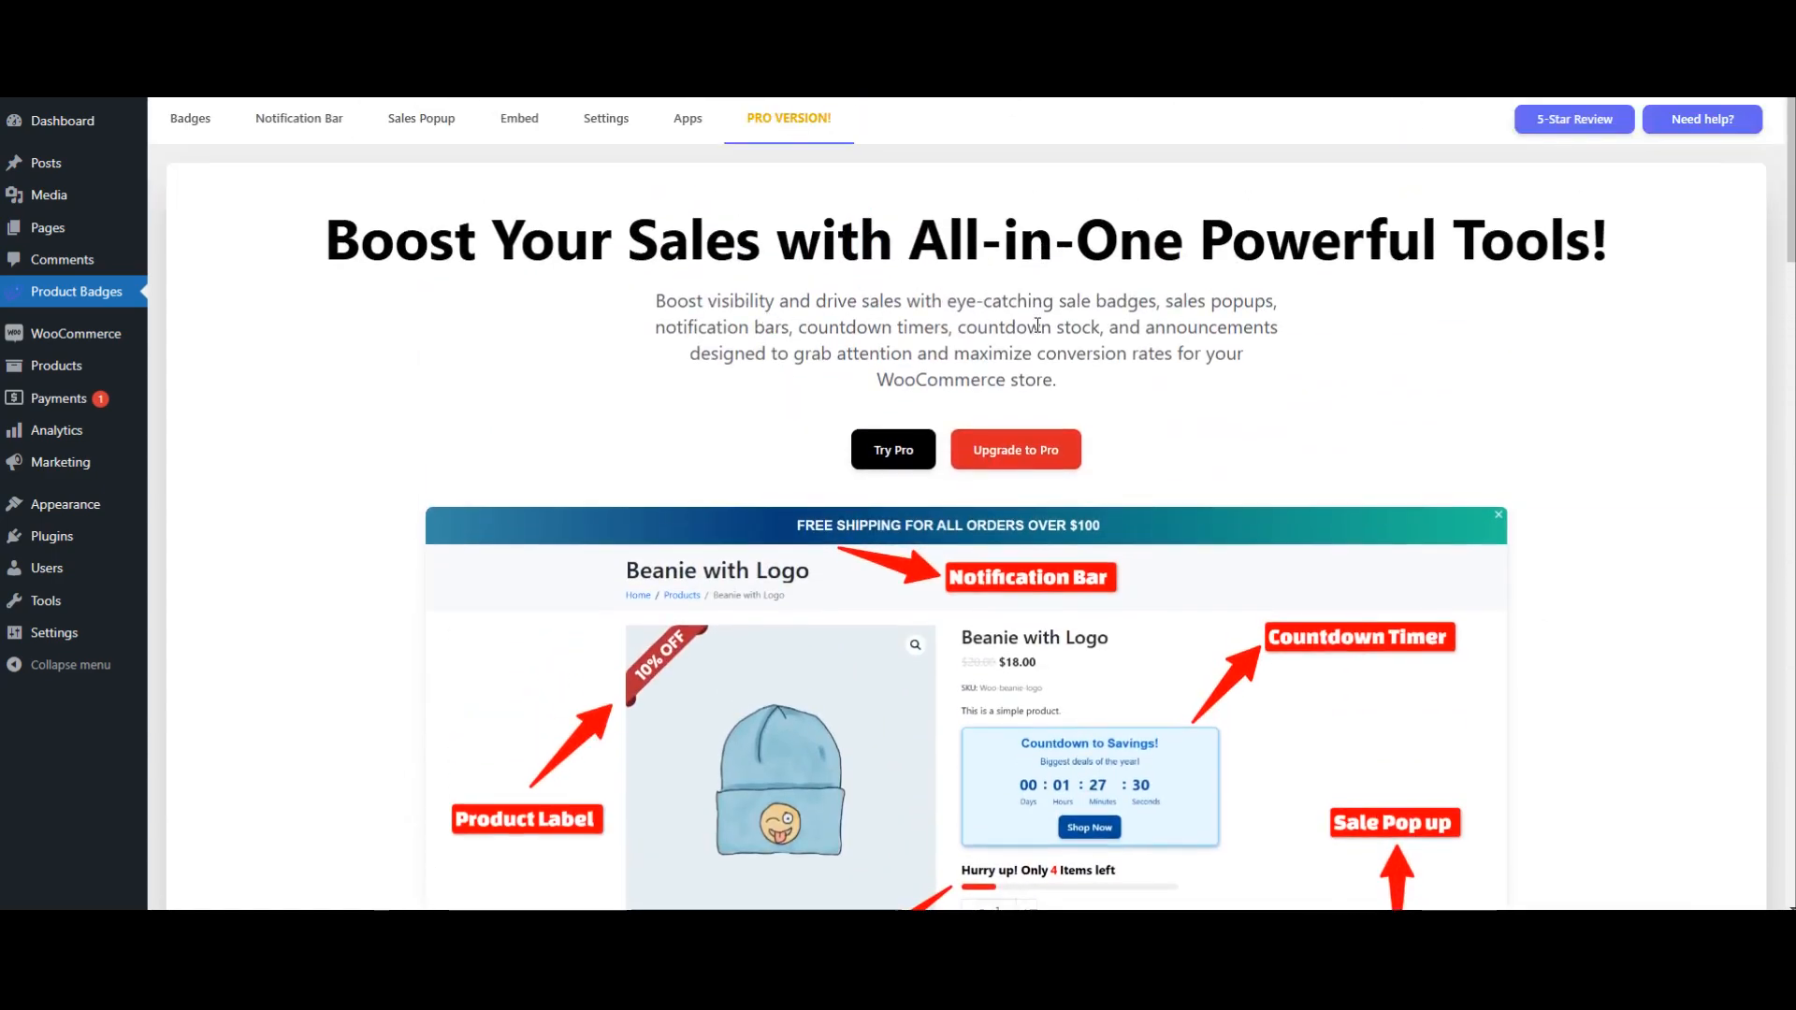
Open the Upgrade to Pro product page and review its subscription options, support links and version details.
left_click(1006, 461)
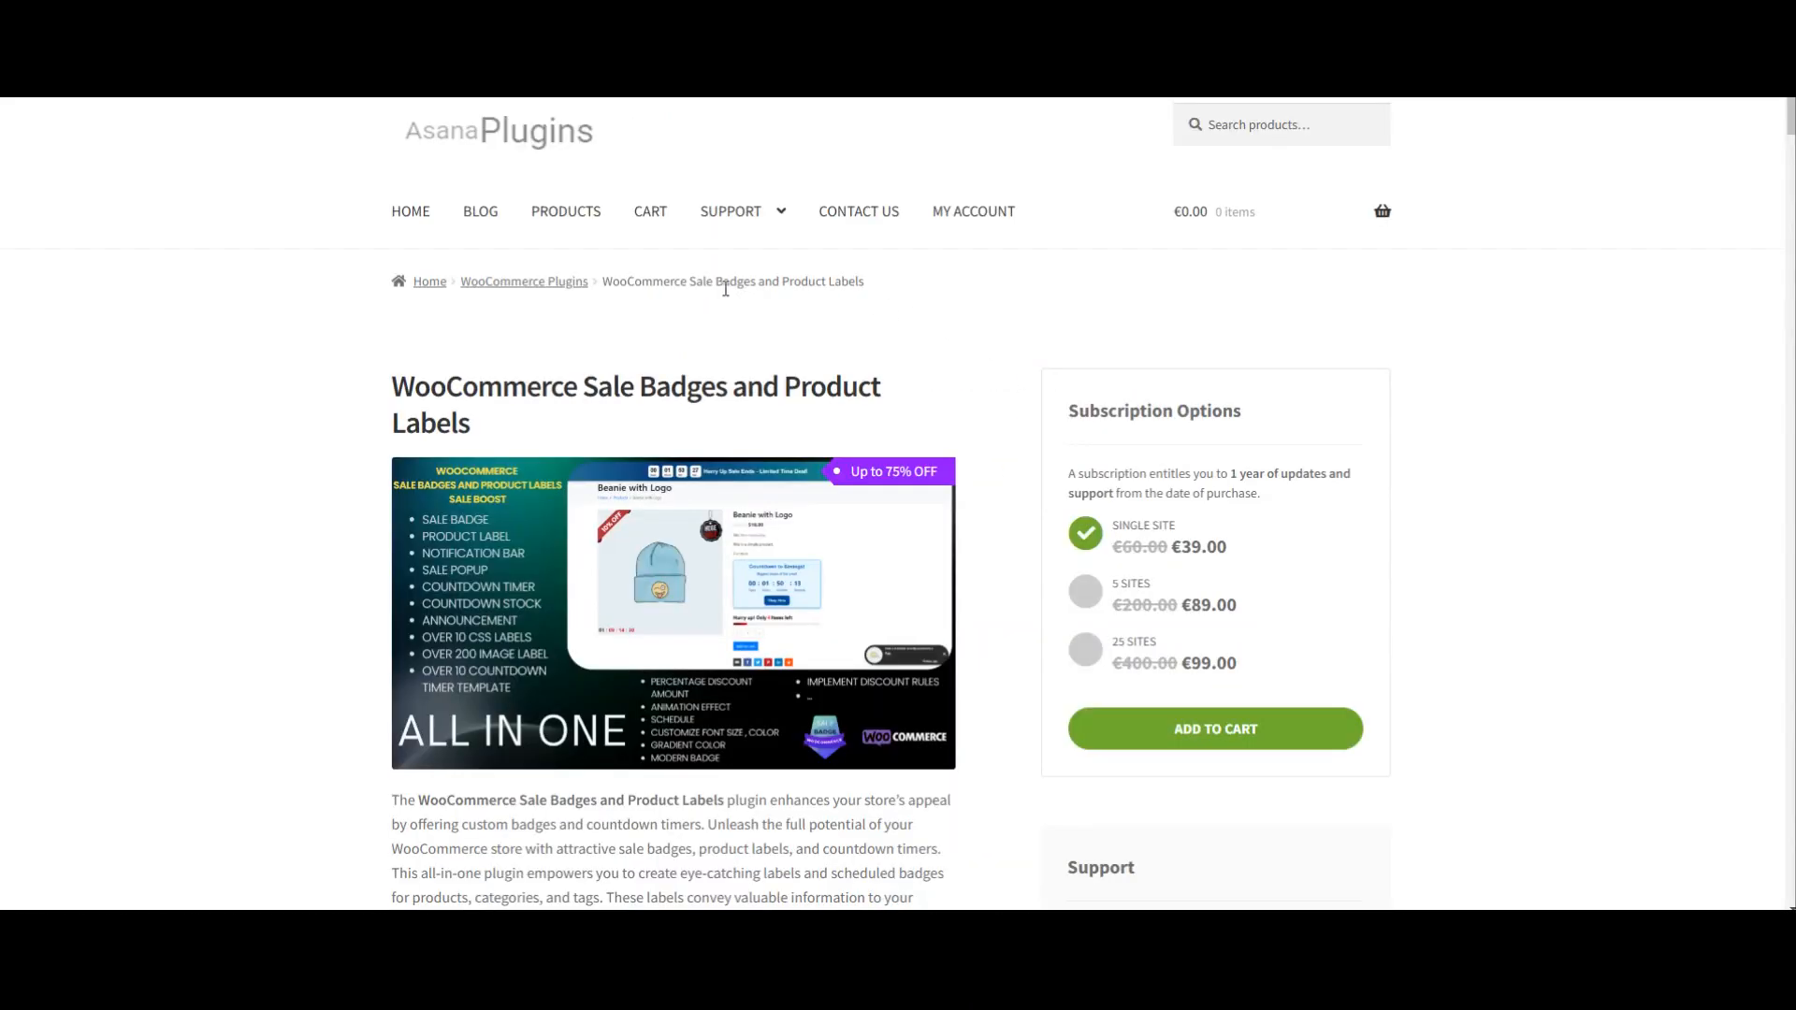
scroll(272, 371, "down", 2)
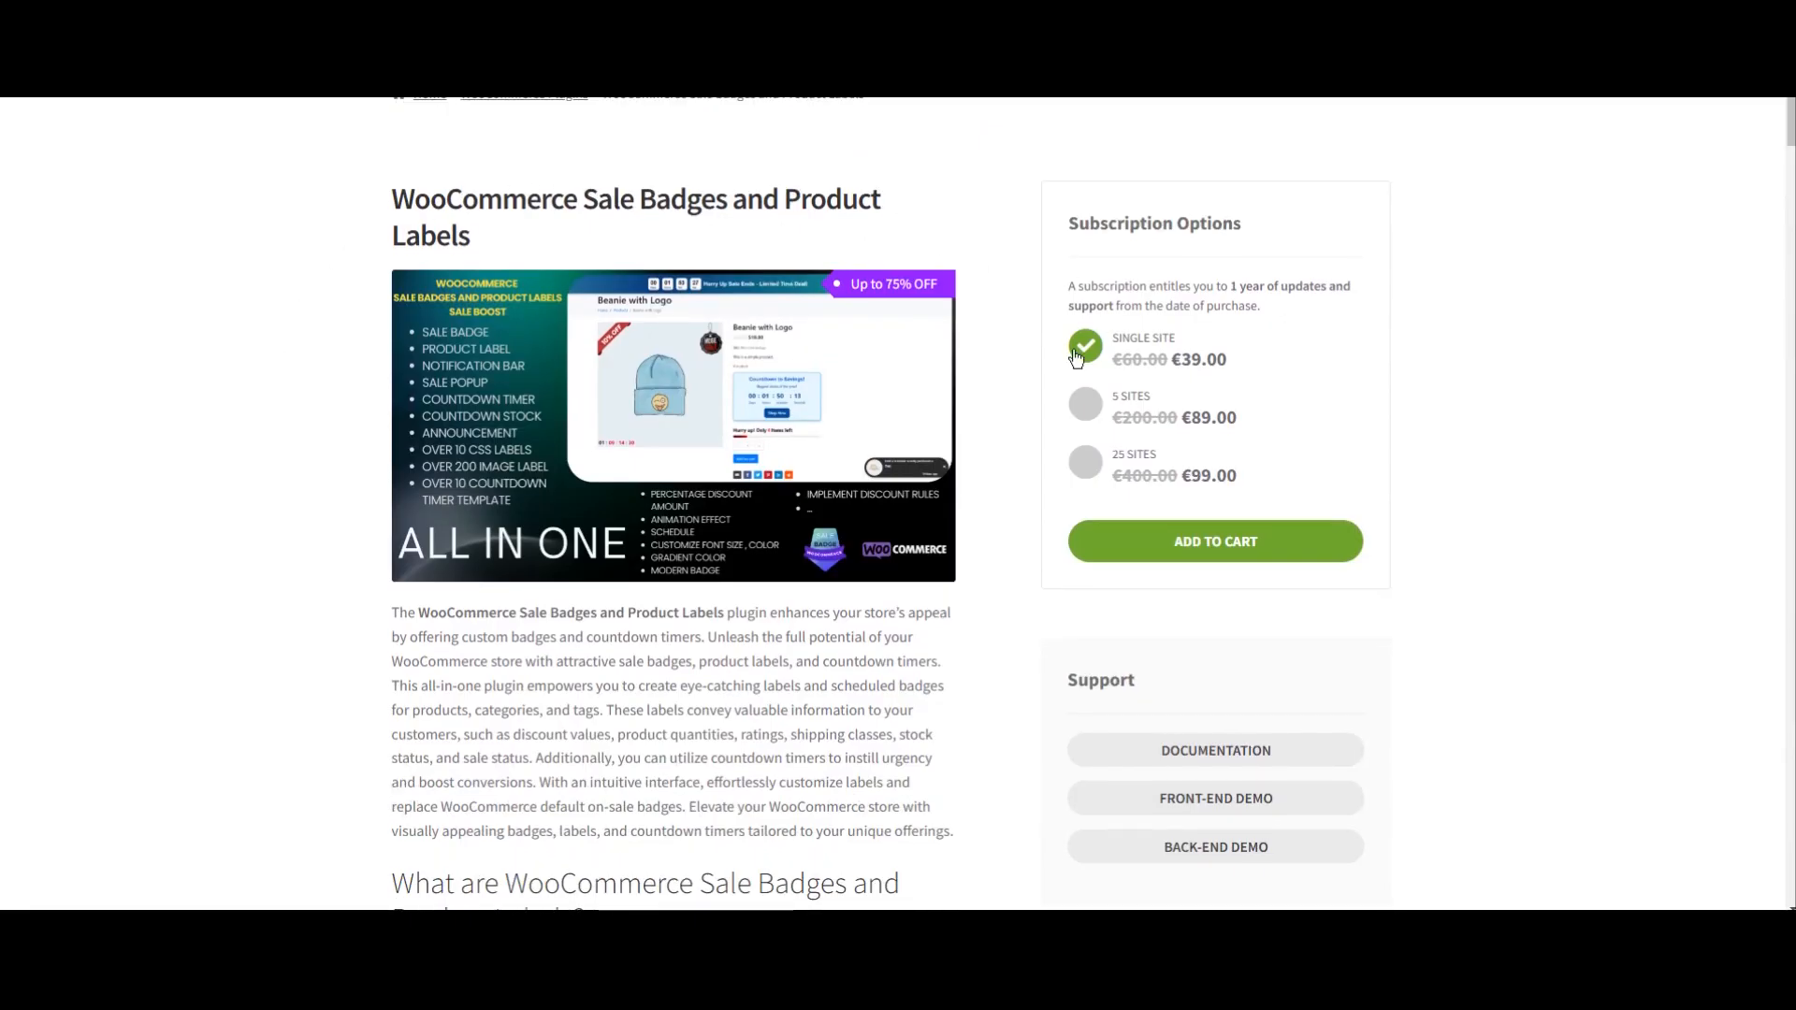
scroll(978, 376, "down", 1)
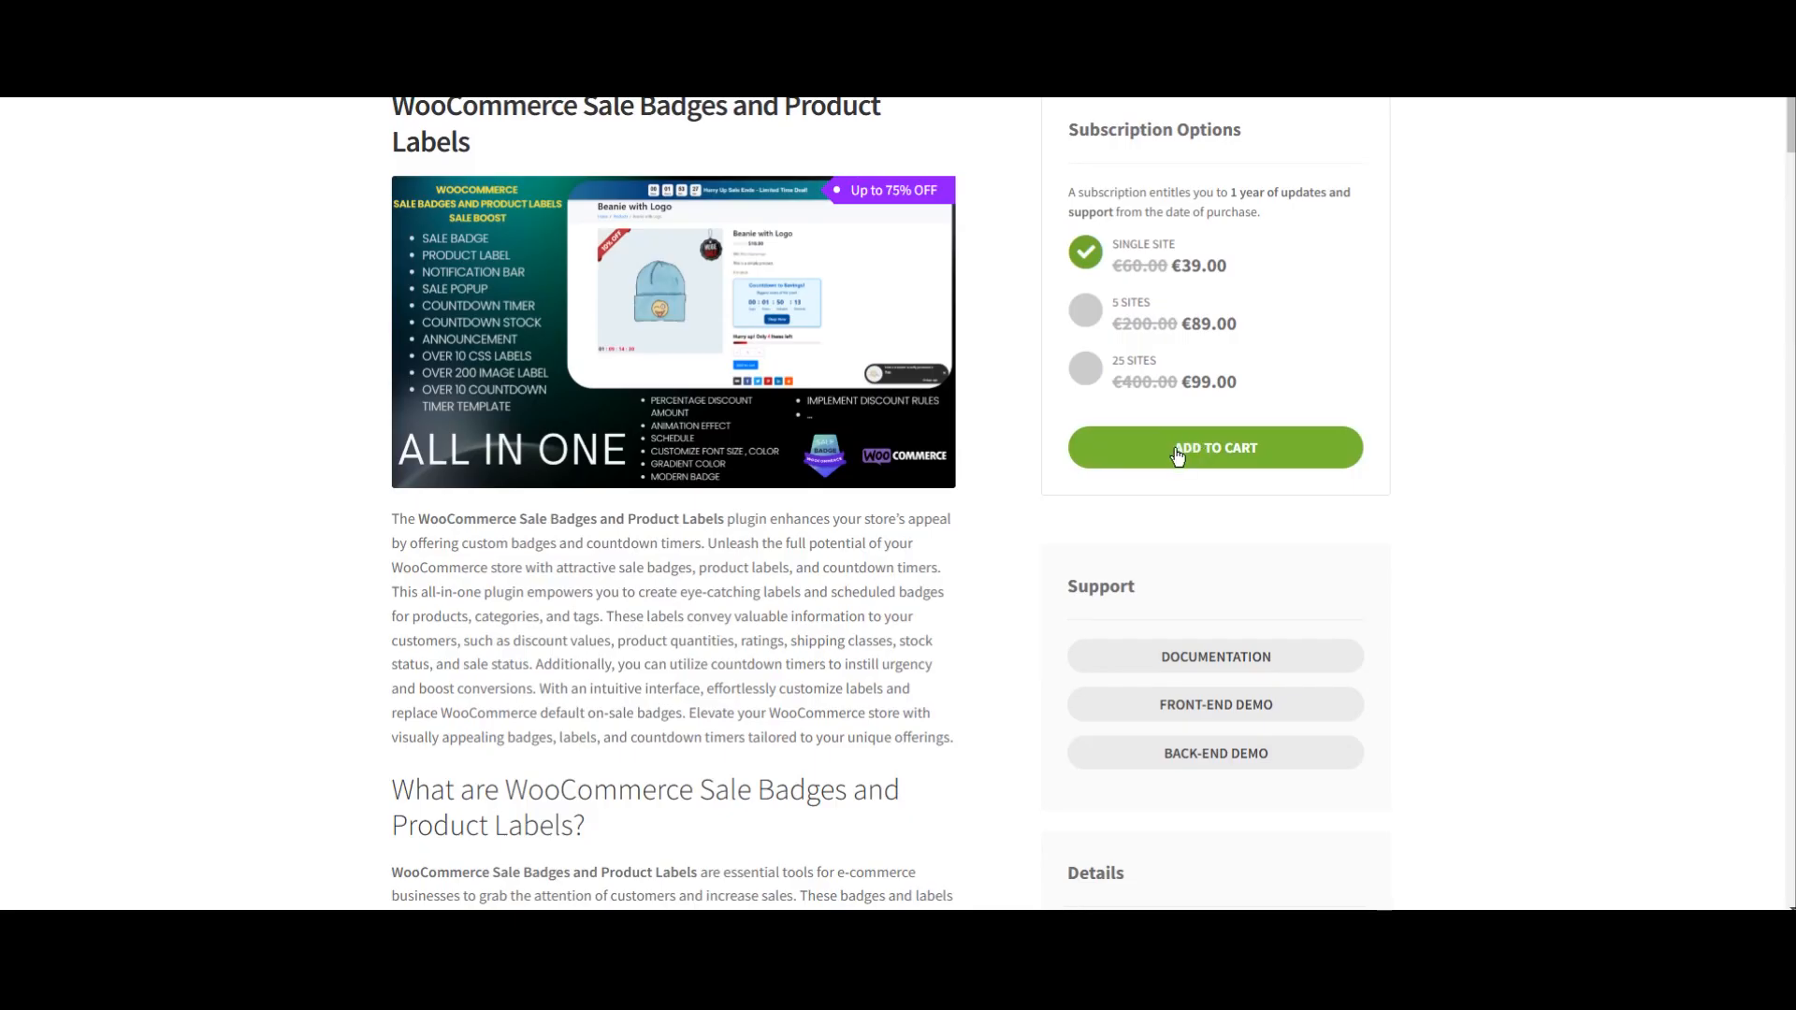
scroll(1047, 462, "down", 4)
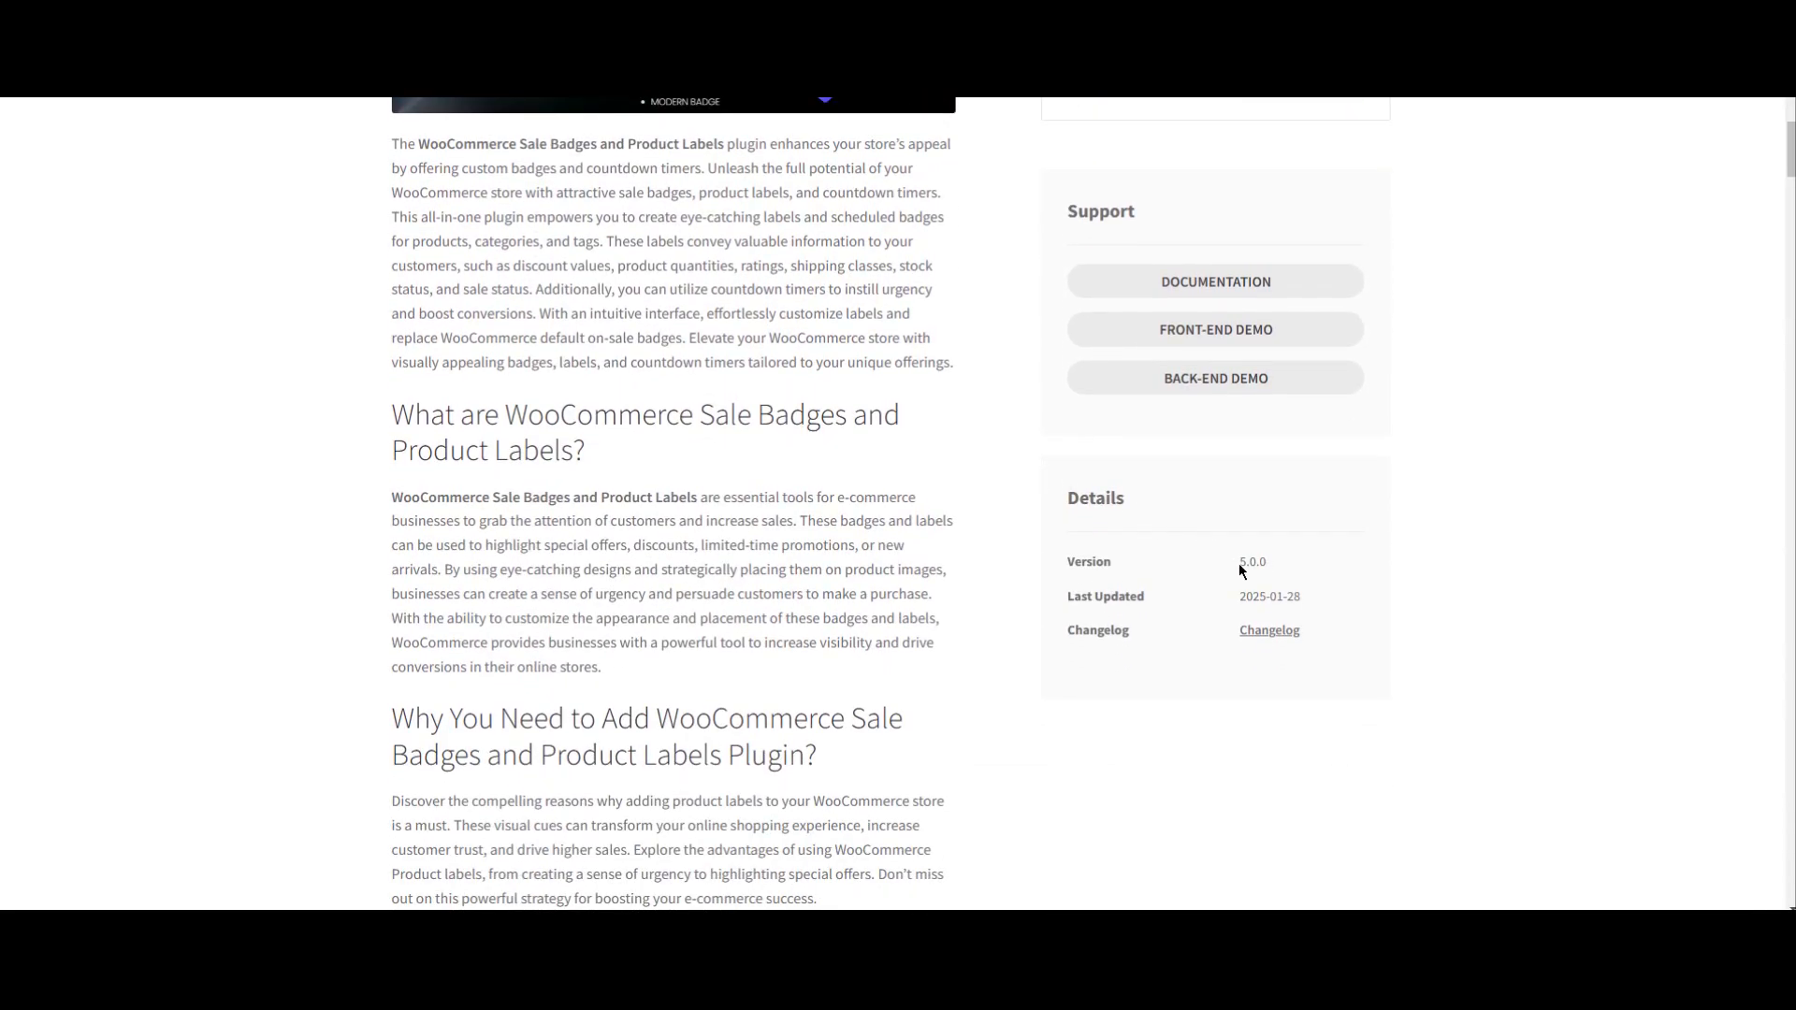
scroll(1110, 562, "up", 5)
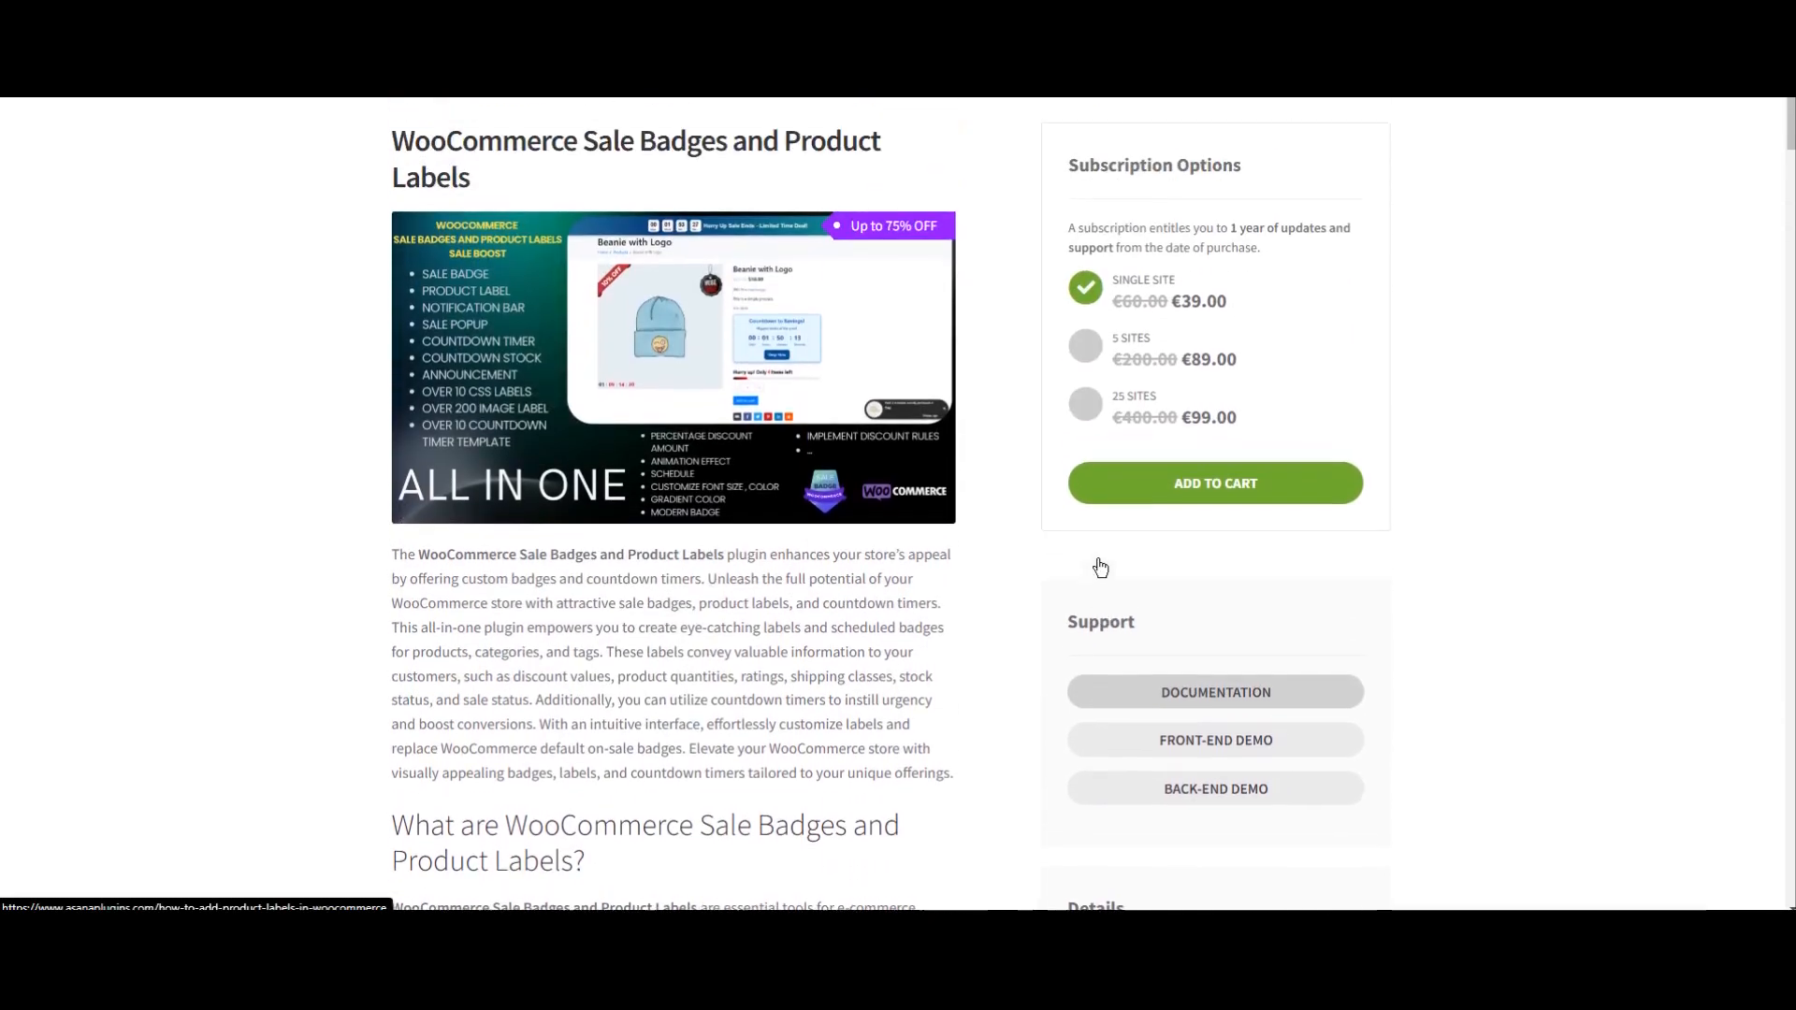
scroll(1100, 568, "up", 2)
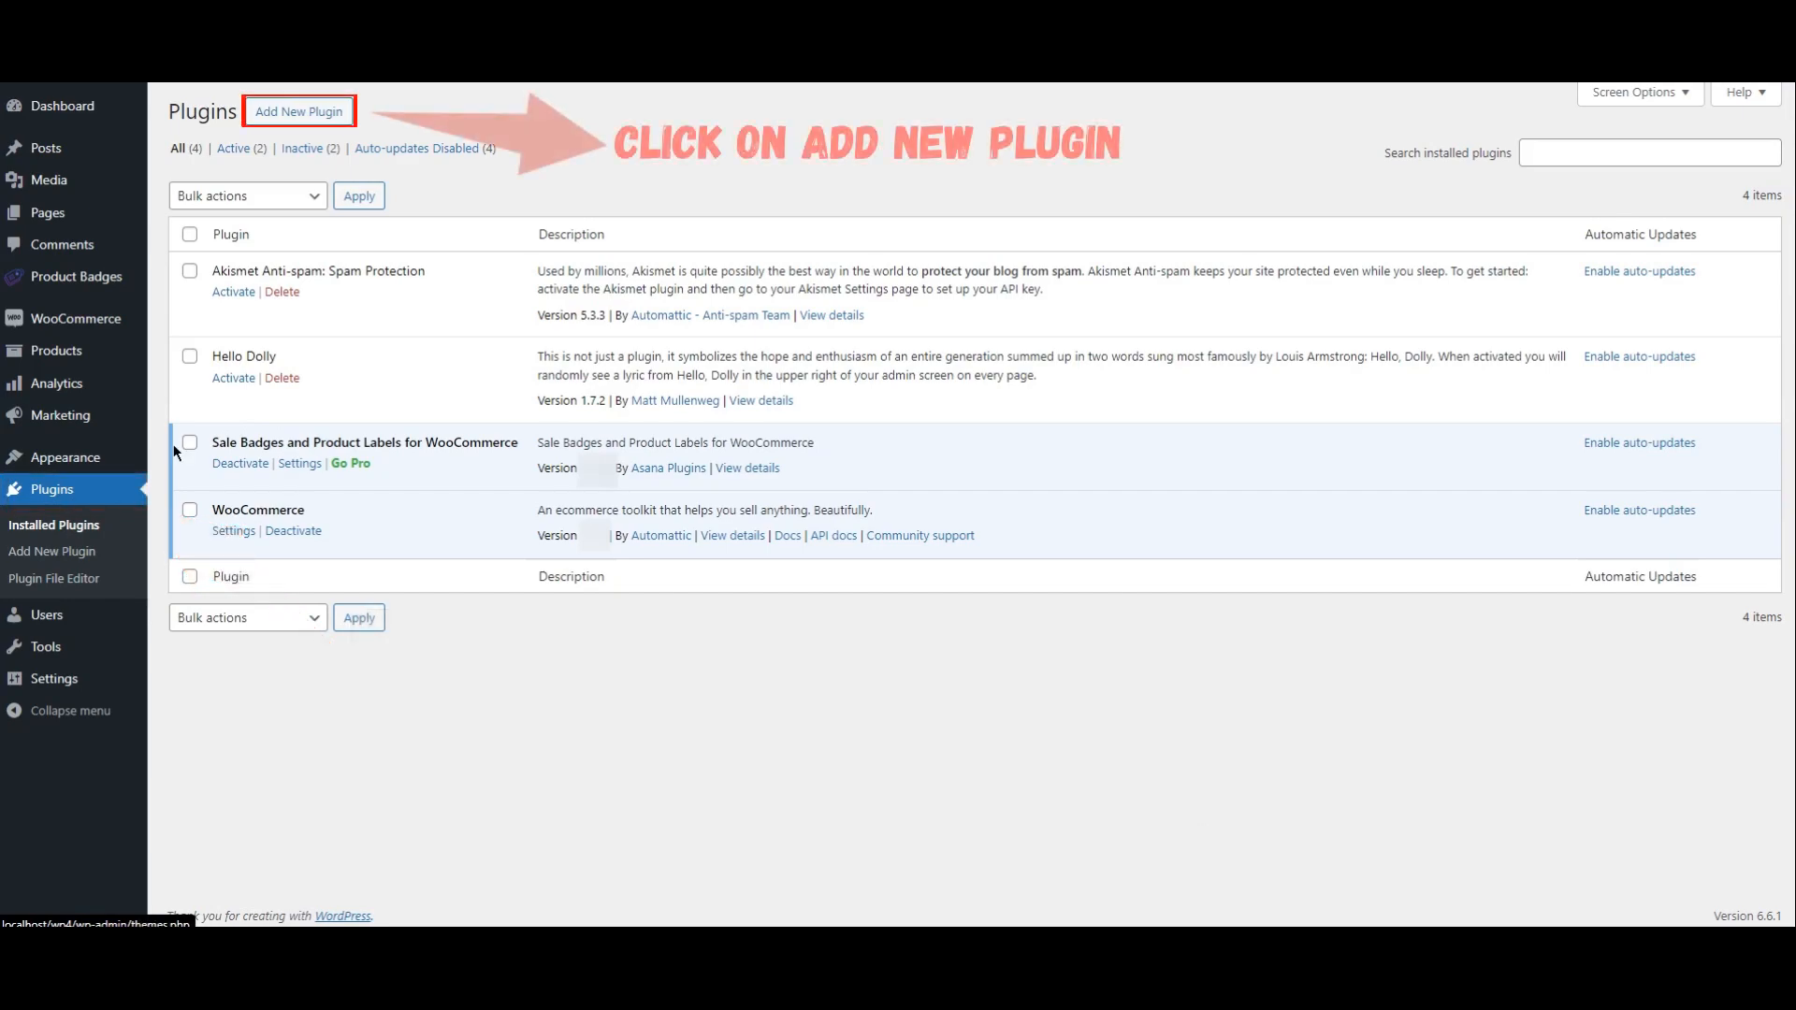
Upload easy-sale-badges-for-woocommerce-pro.zip from the Downloads folder as a new plugin, then install and activate it.
left_click(303, 120)
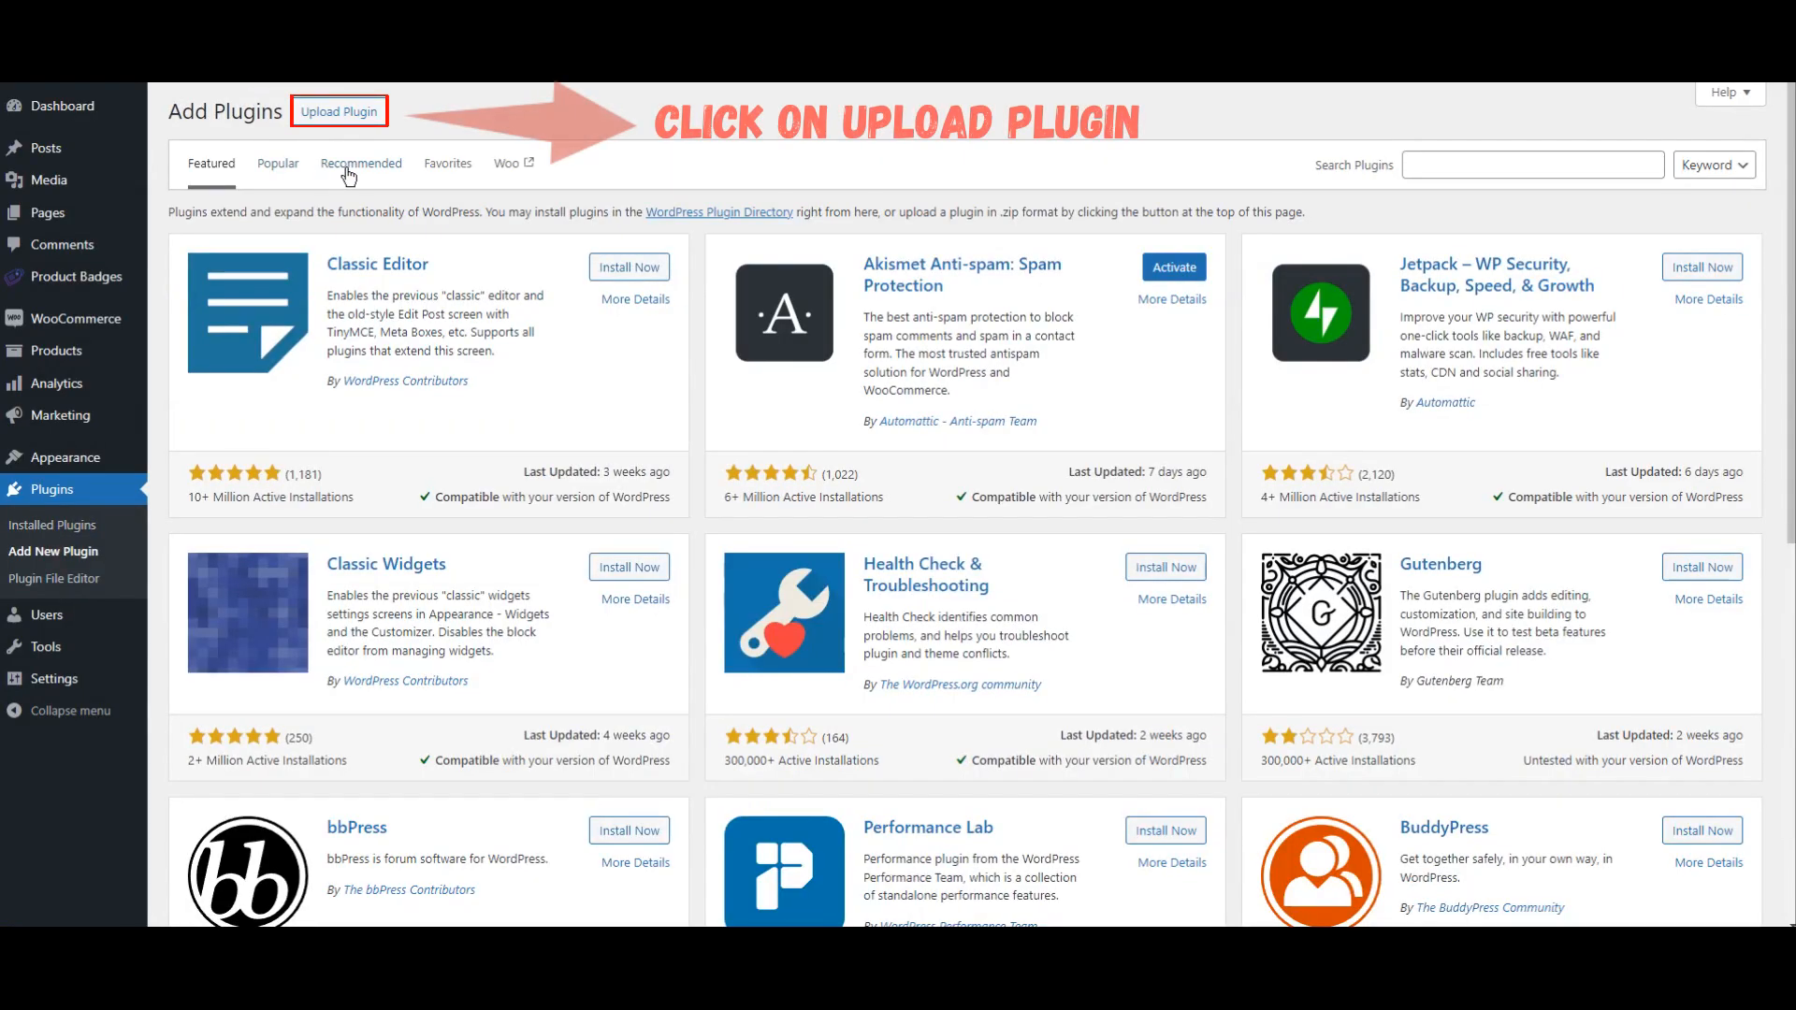
left_click(343, 113)
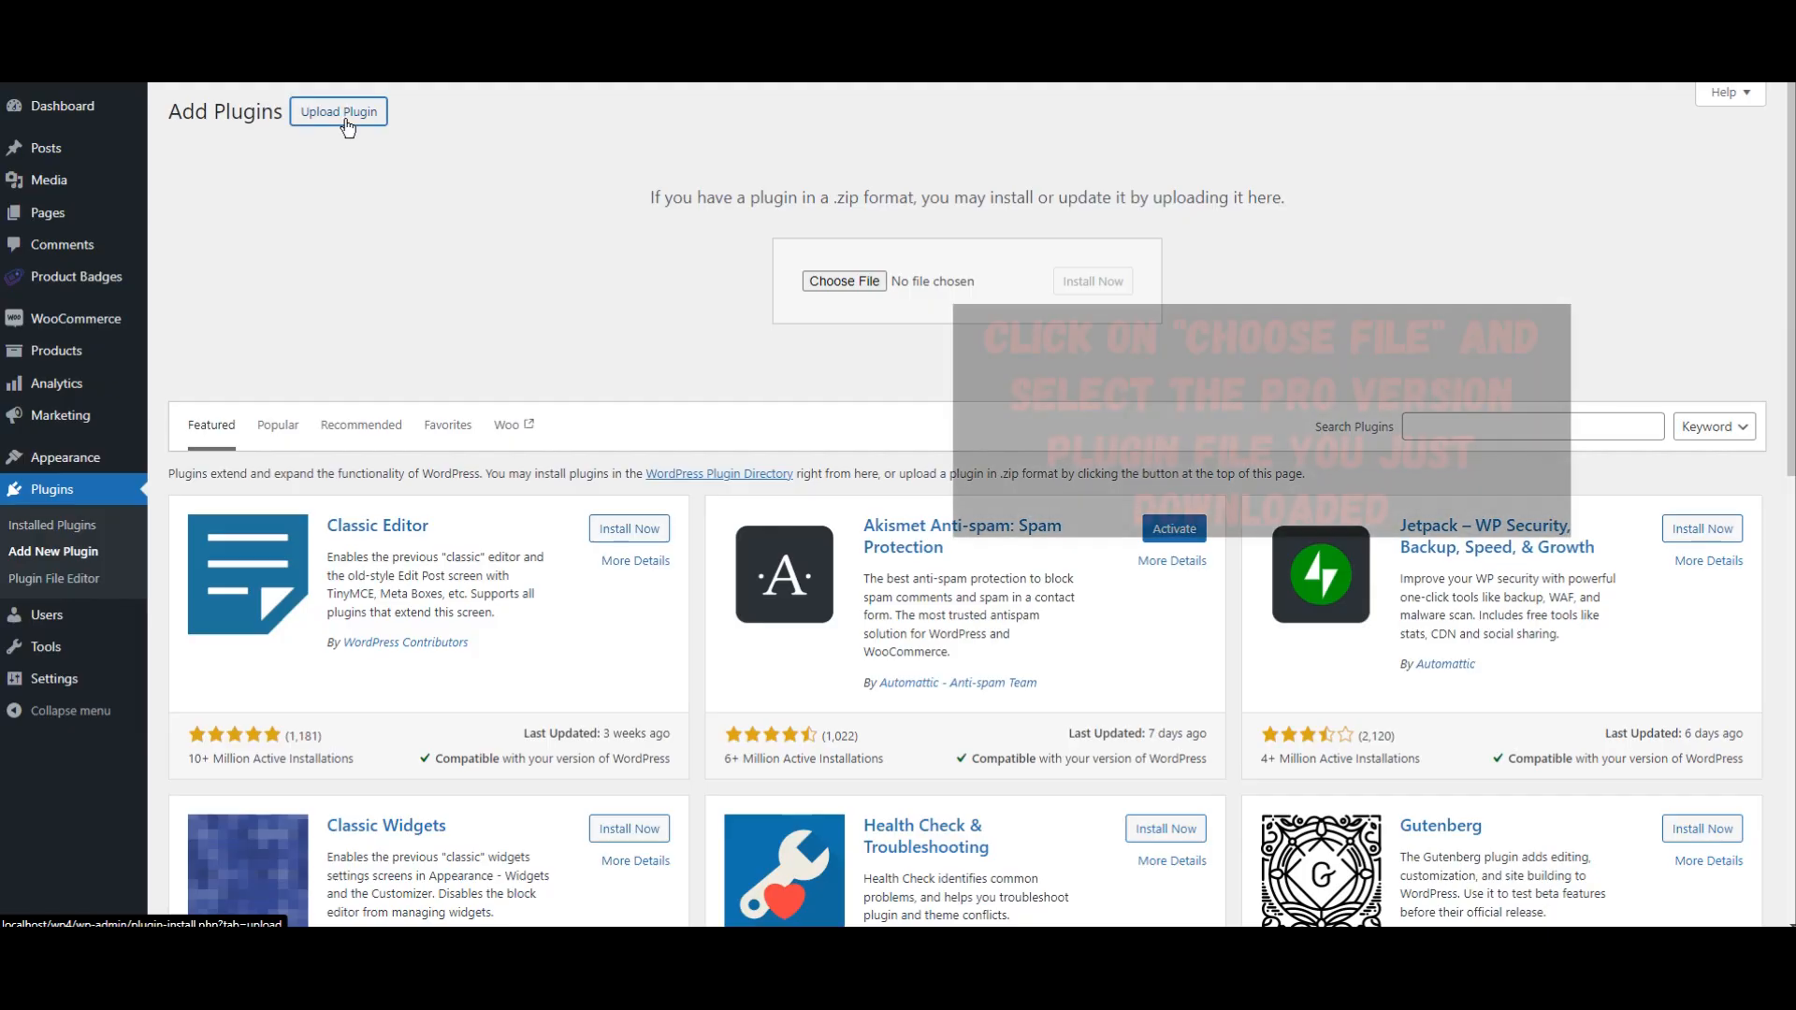
left_click(845, 282)
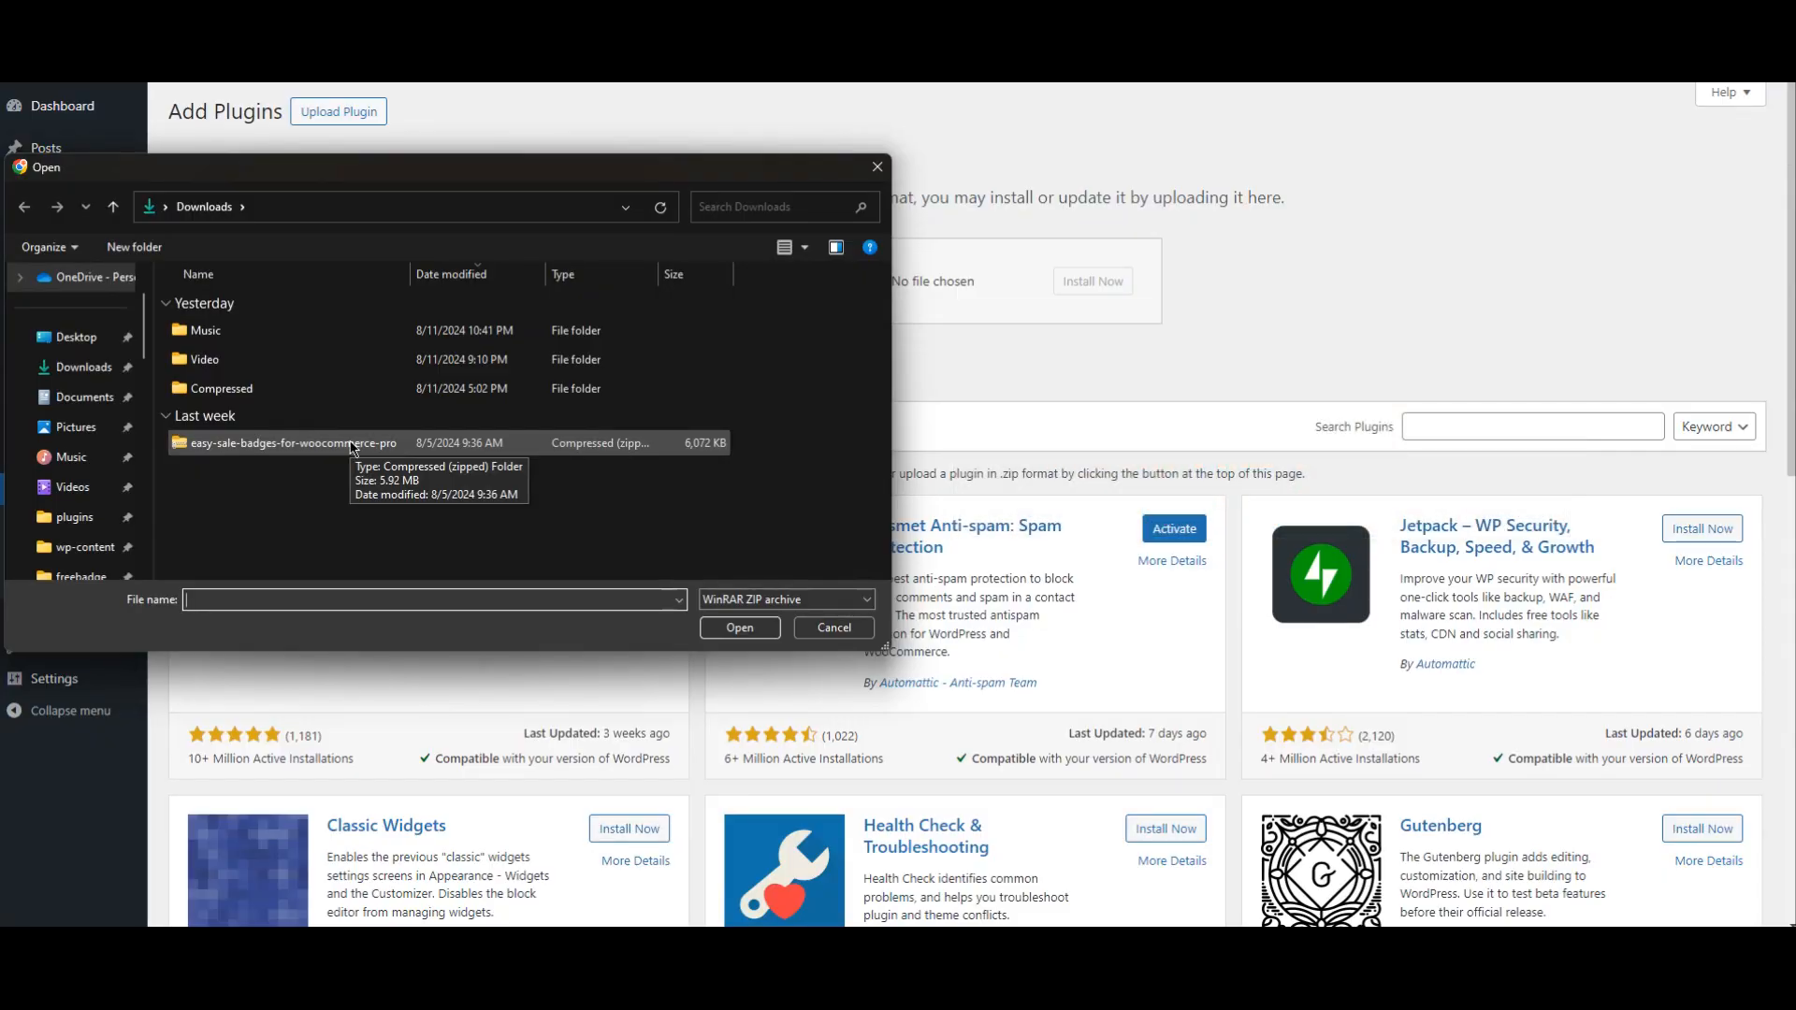
double_click(351, 443)
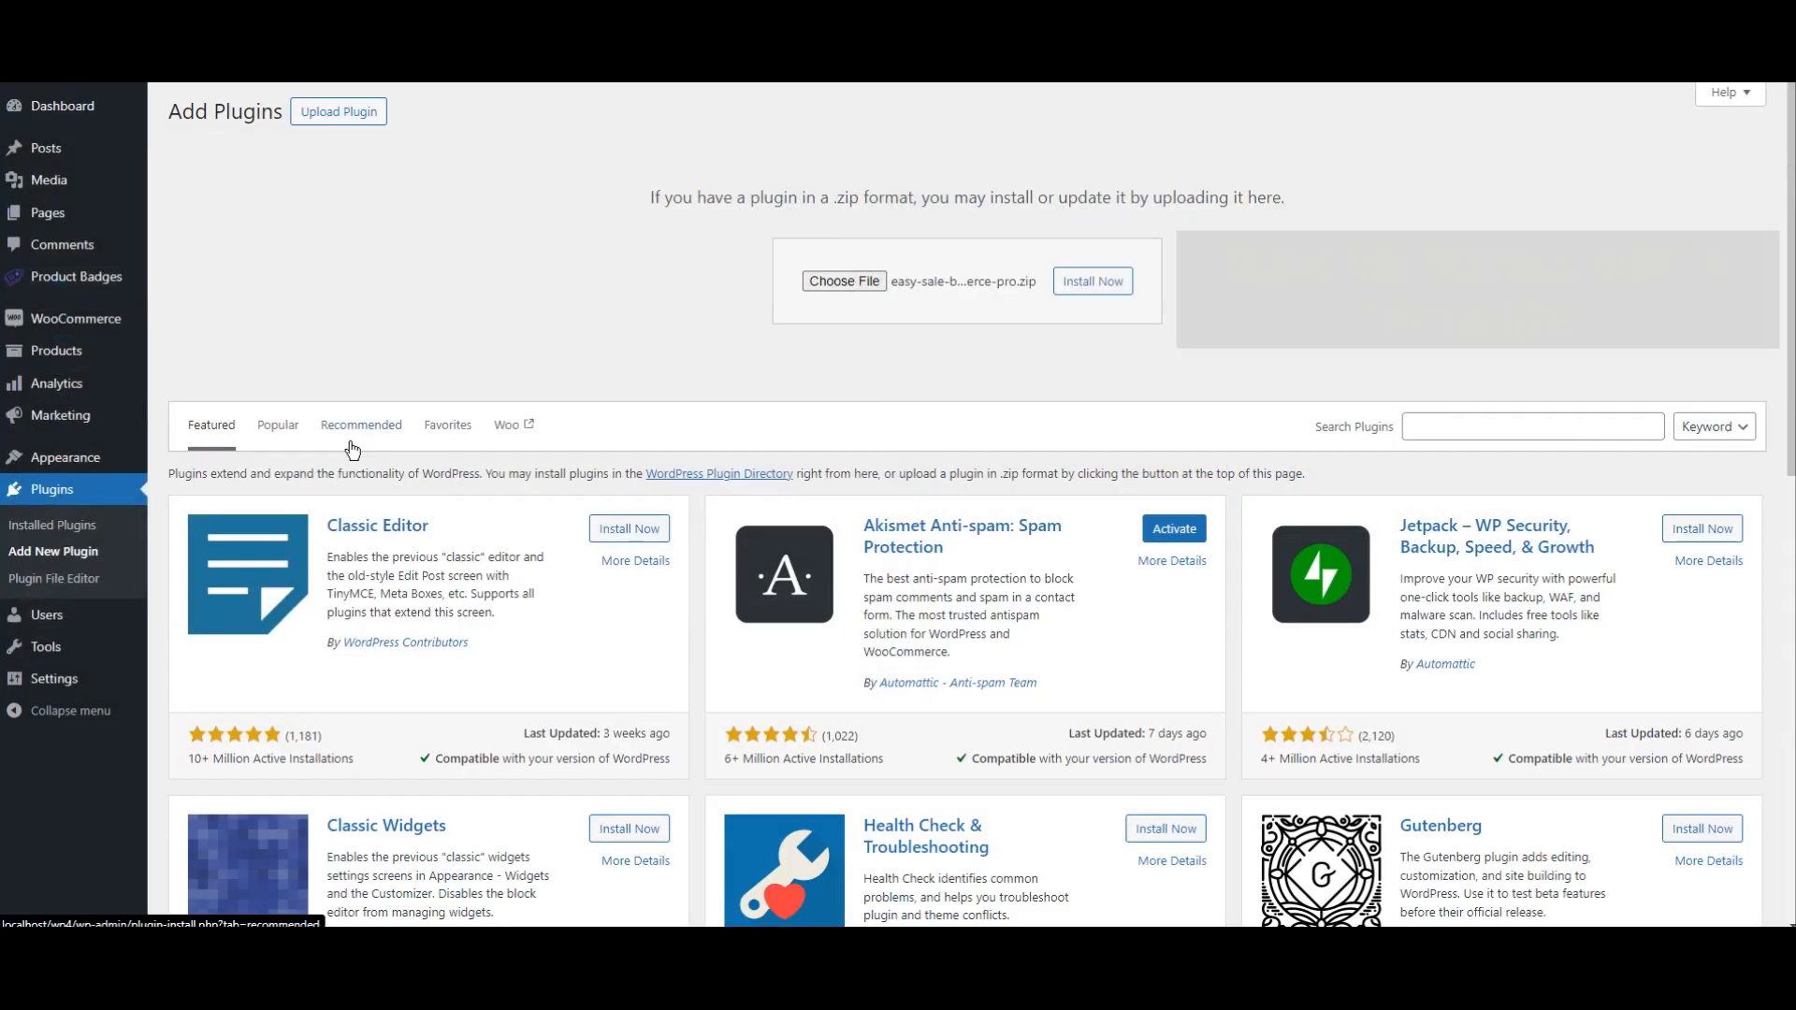
left_click(1085, 288)
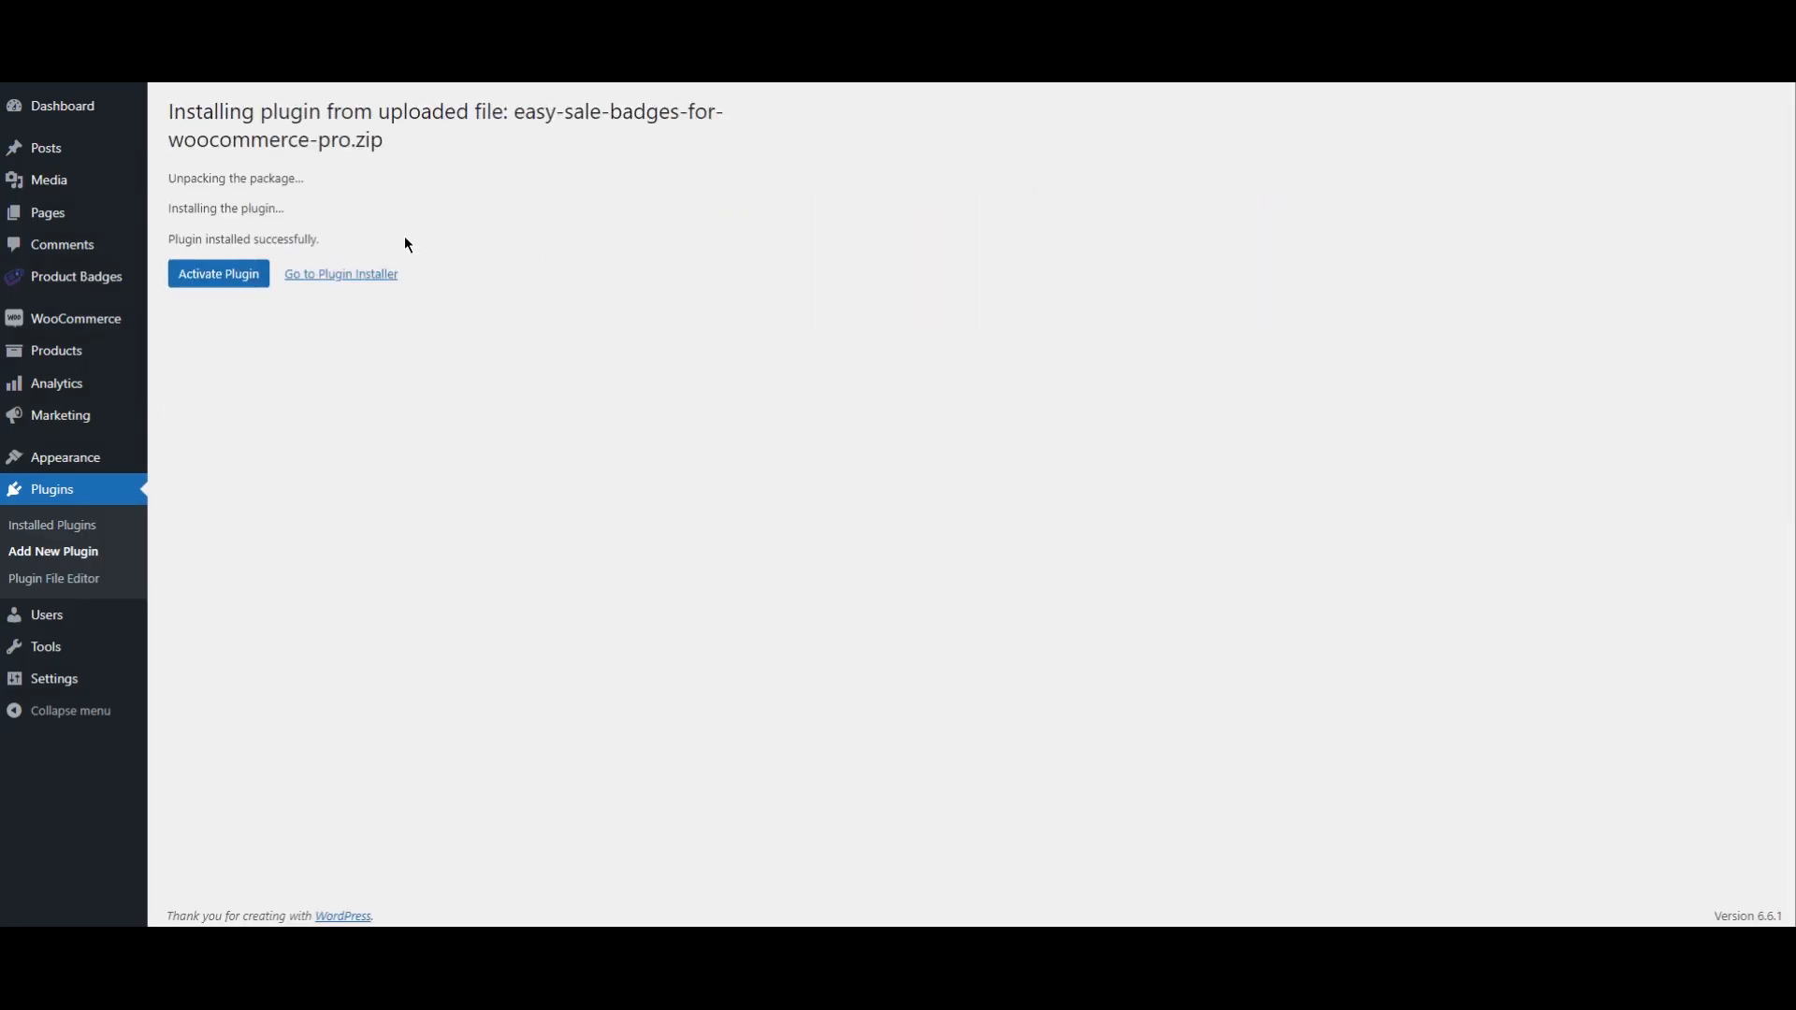
left_click(223, 280)
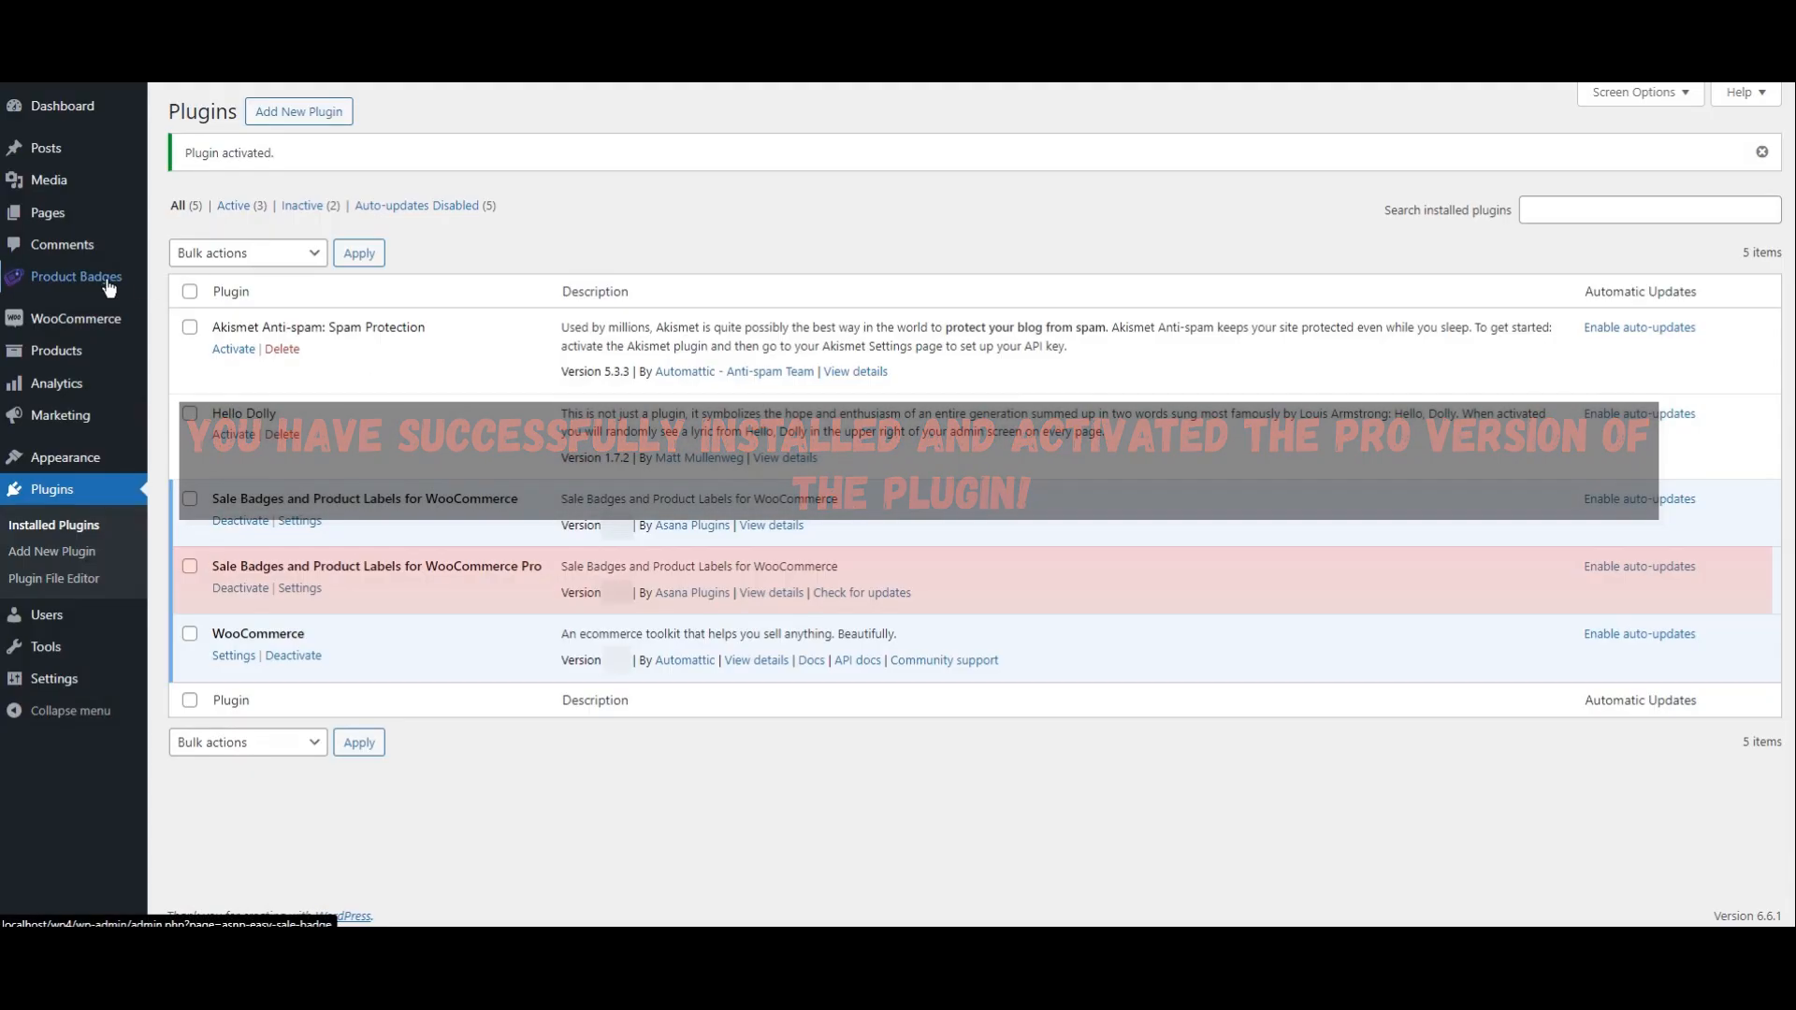
Open Product Badges and start a new notification bar to examine its bar templates.
left_click(94, 286)
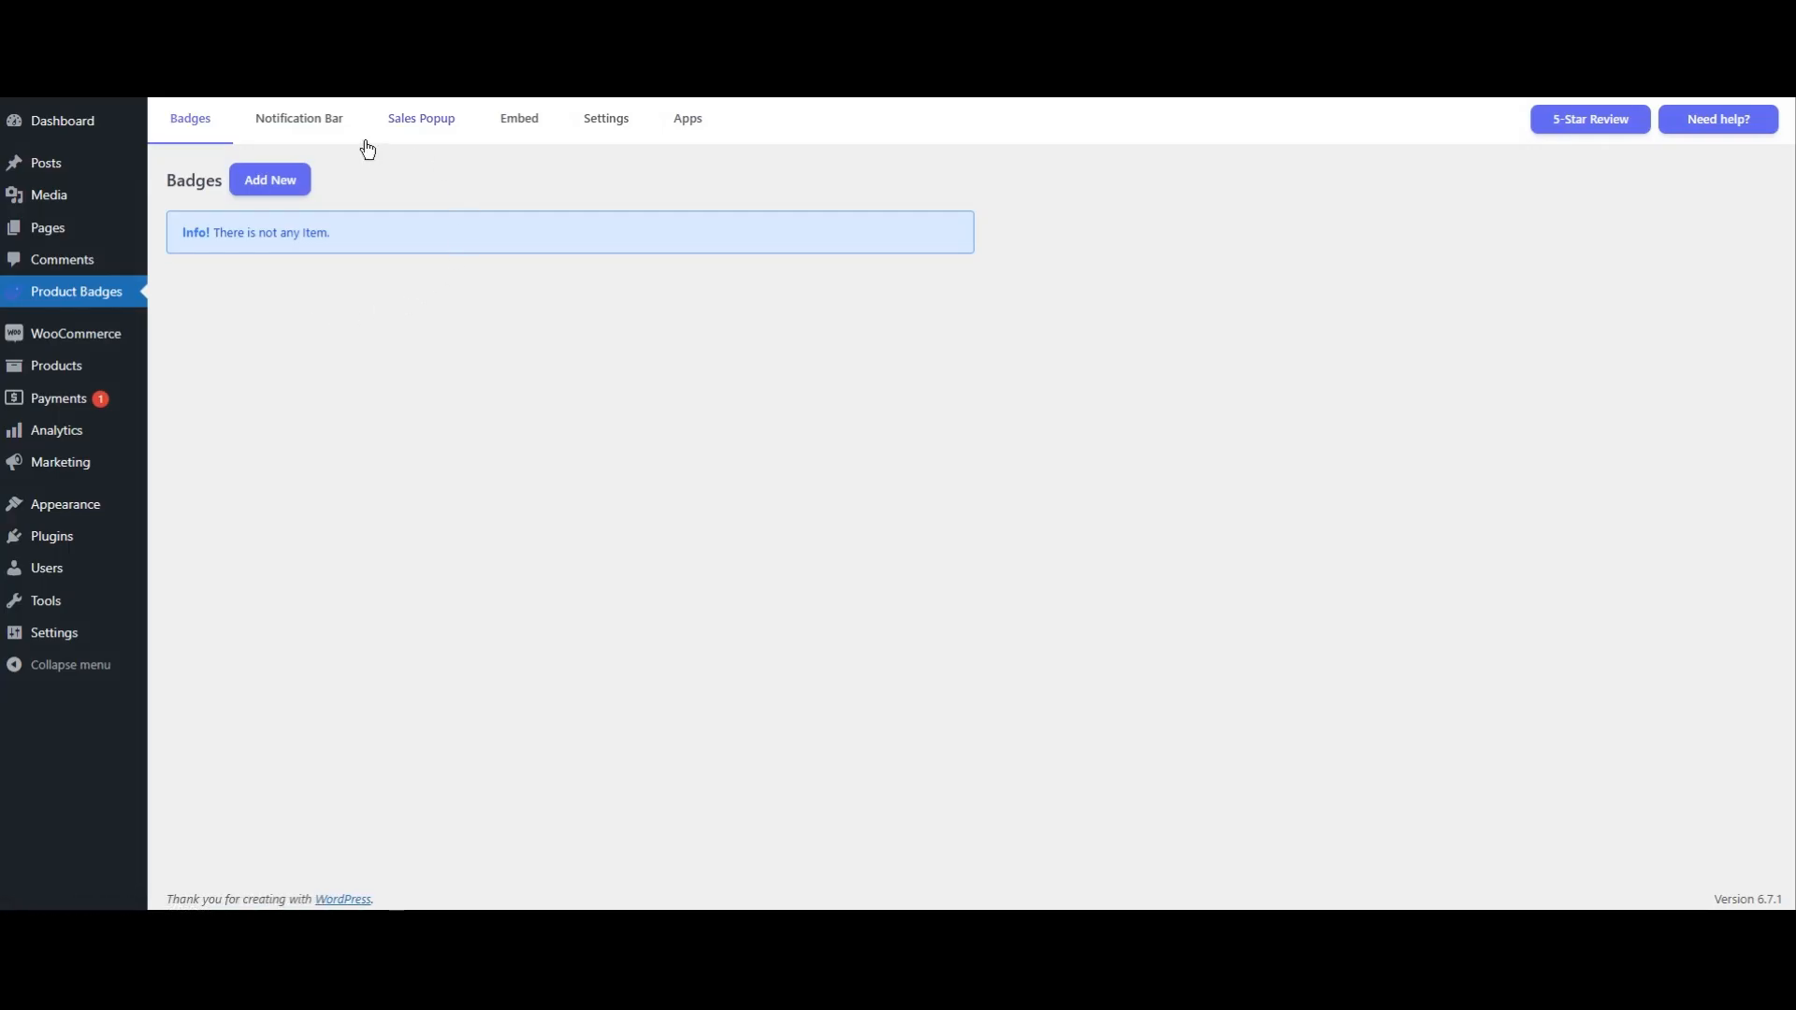
left_click(308, 139)
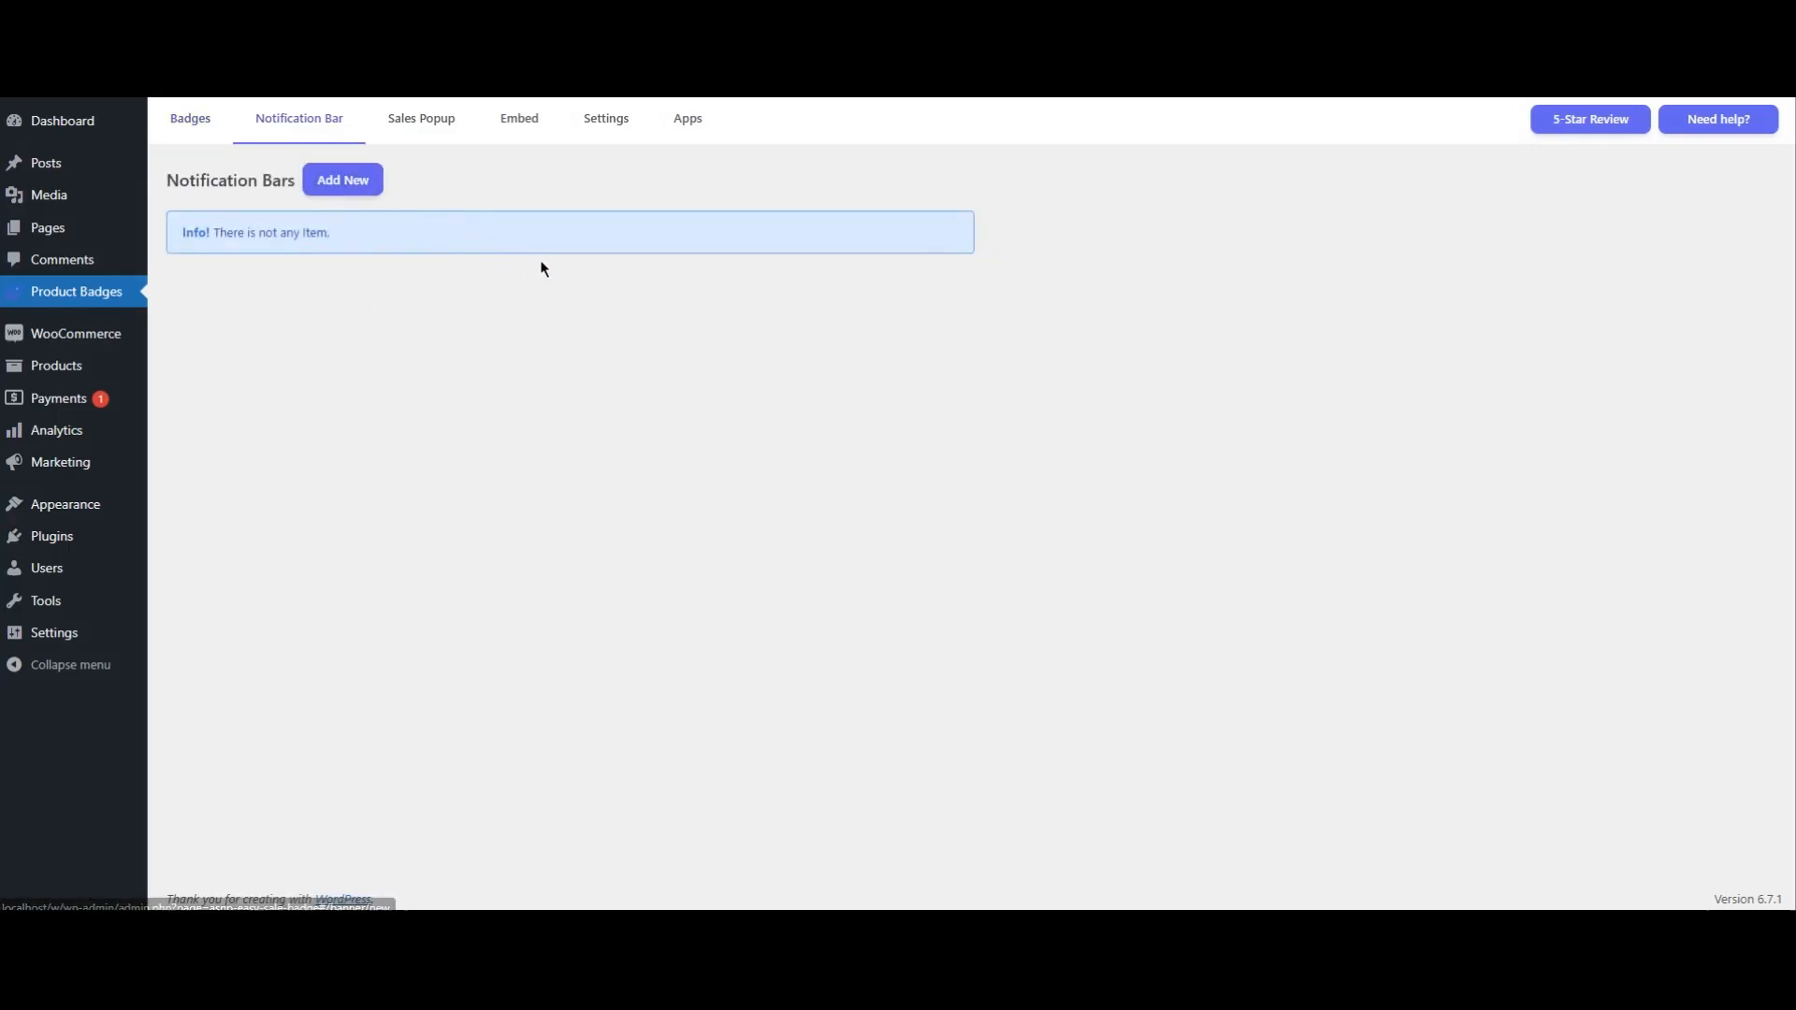
left_click(346, 183)
scroll(457, 240, "down", 1)
scroll(457, 240, "up", 1)
Start a new sales popup and examine its templates, content settings and preview.
left_click(418, 138)
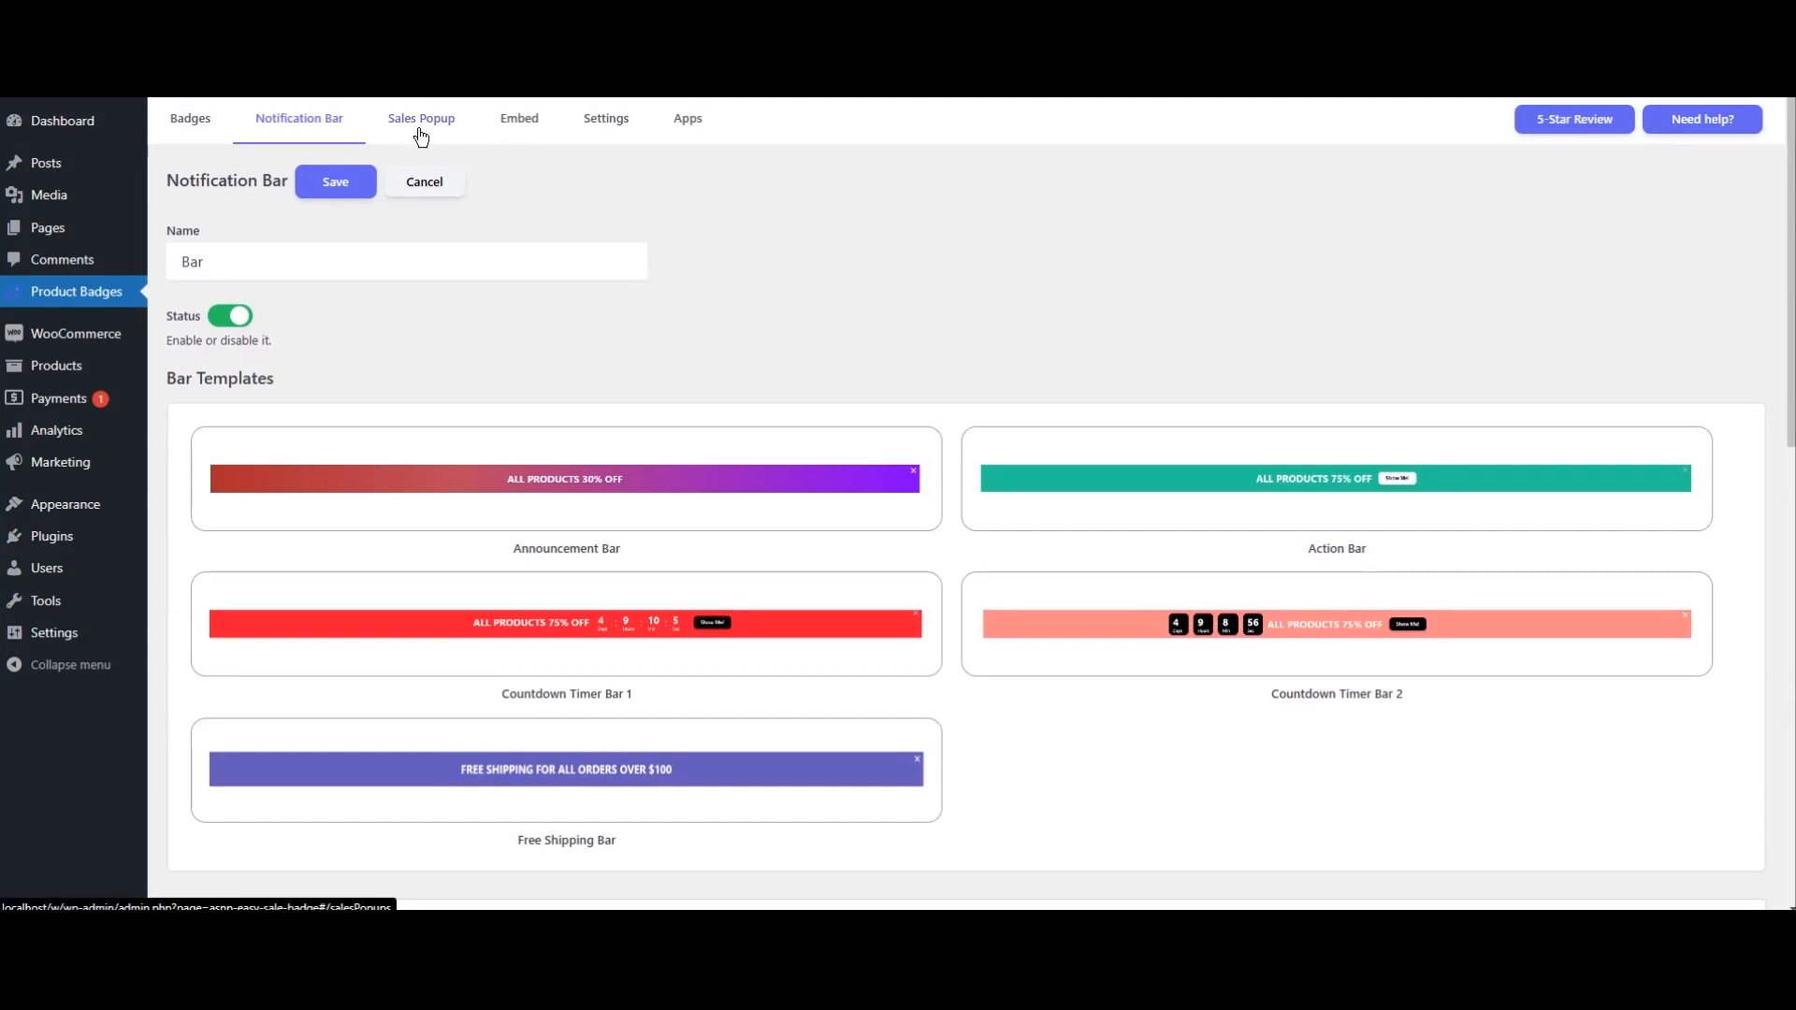
left_click(319, 189)
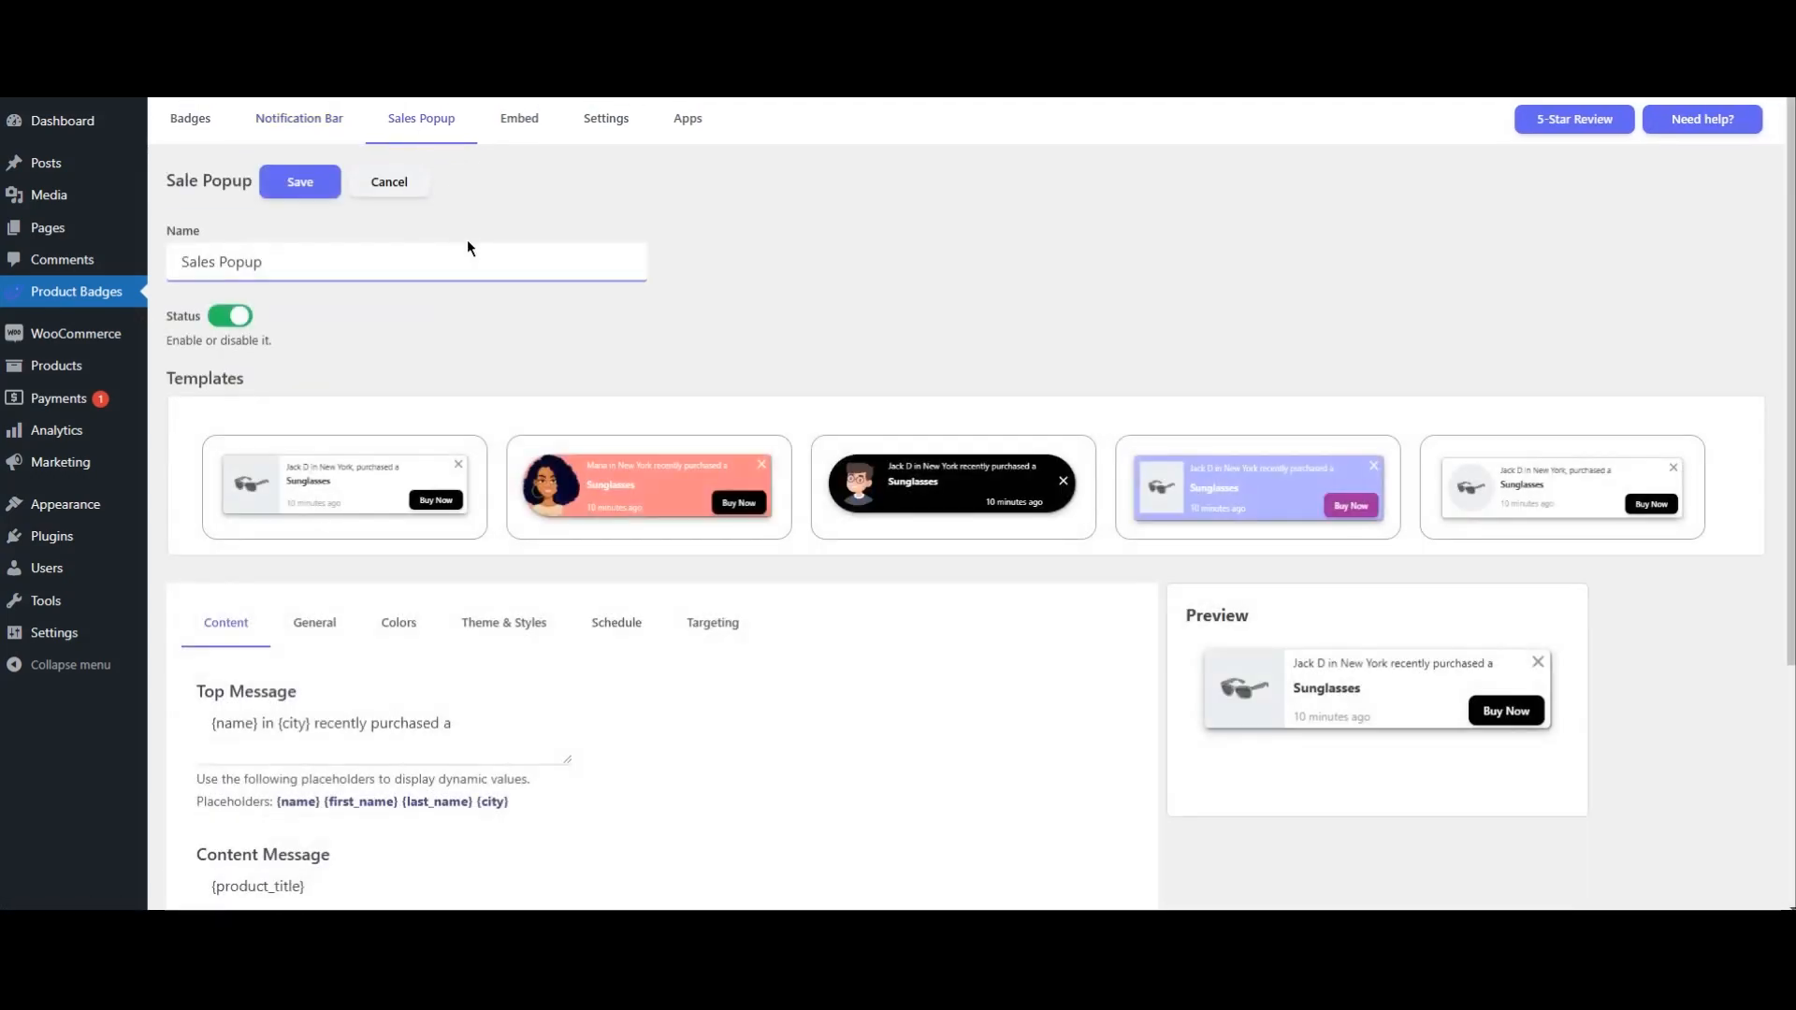
scroll(554, 199, "down", 3)
scroll(552, 192, "up", 3)
Start a new embed and examine its embed types, content settings and preview.
left_click(513, 131)
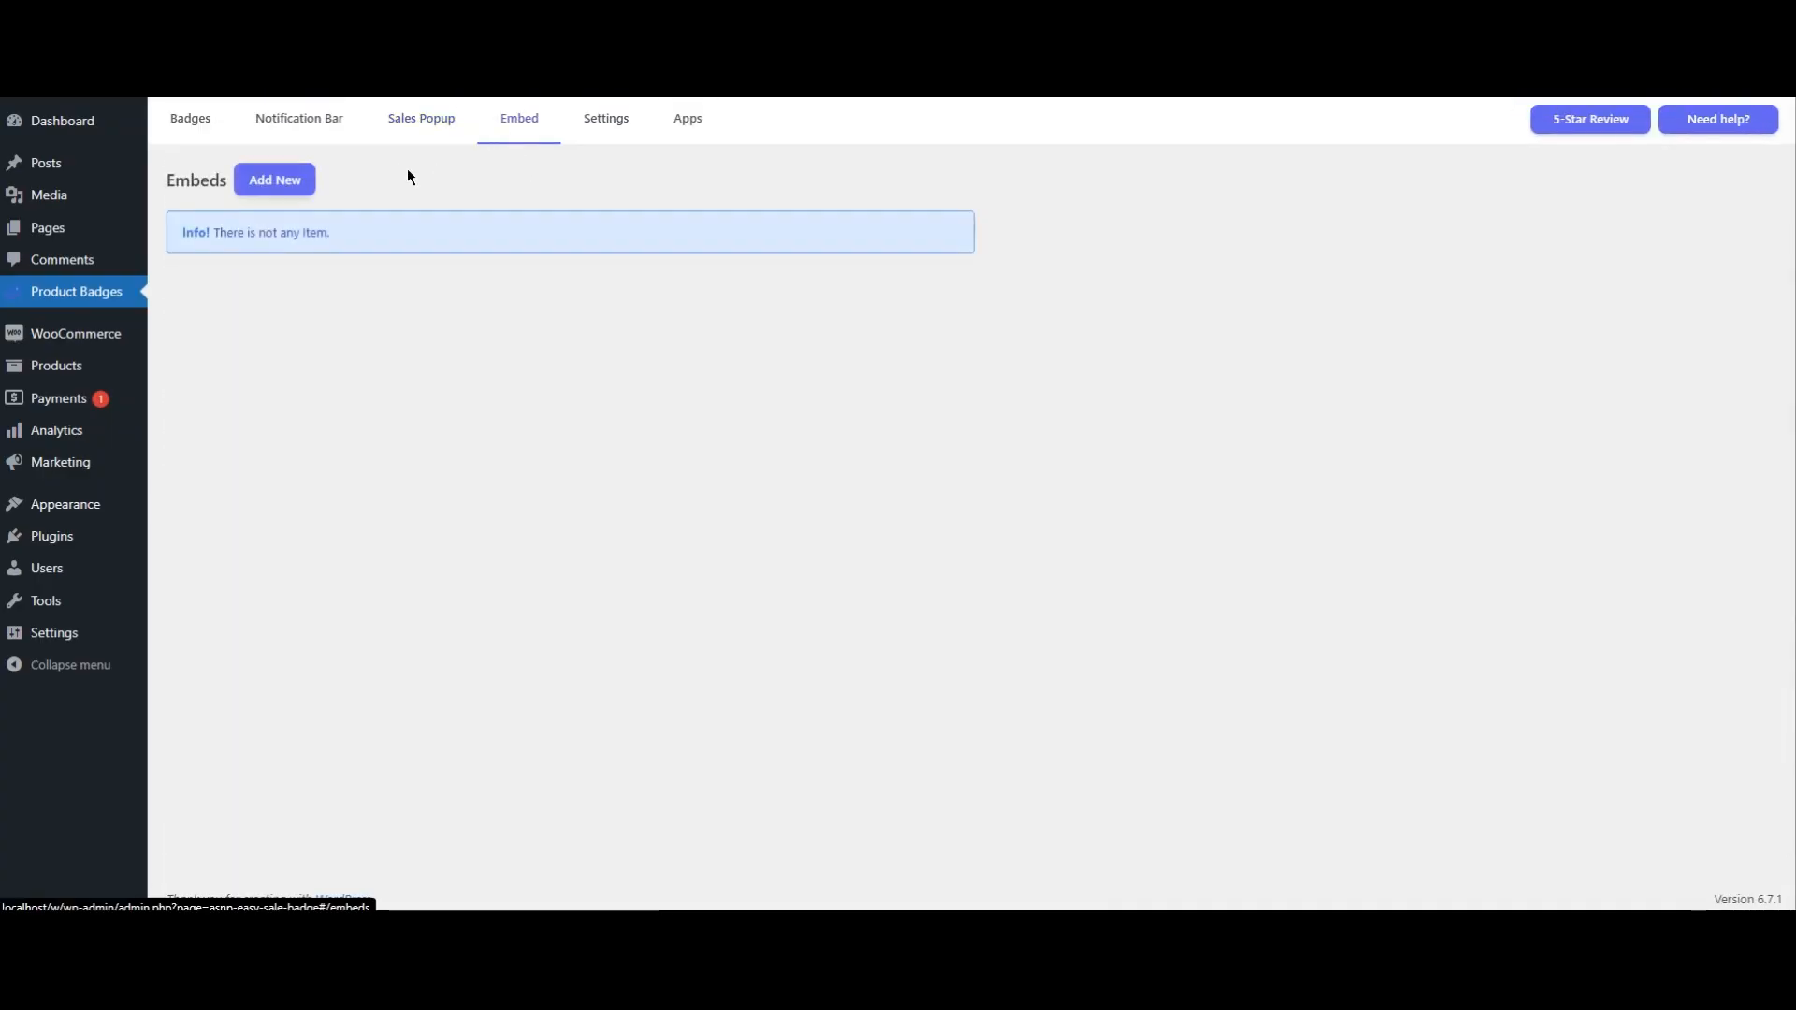
left_click(272, 178)
scroll(505, 269, "down", 3)
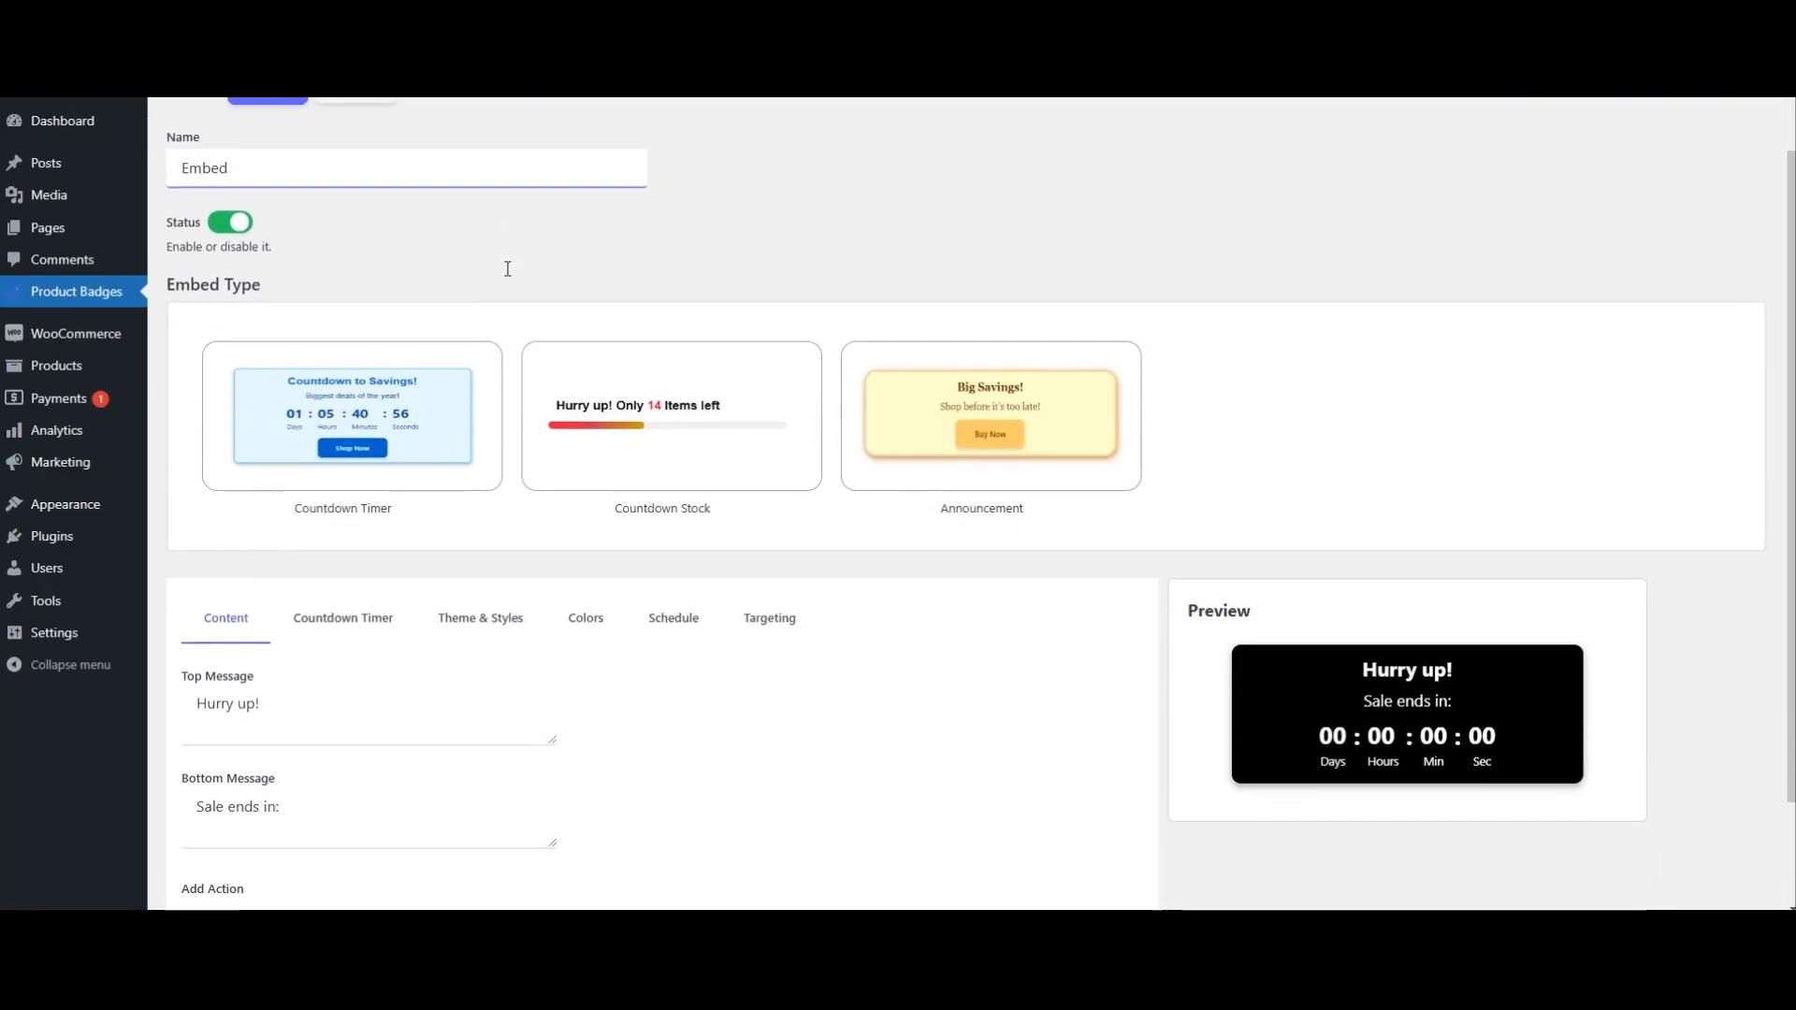
scroll(508, 270, "up", 3)
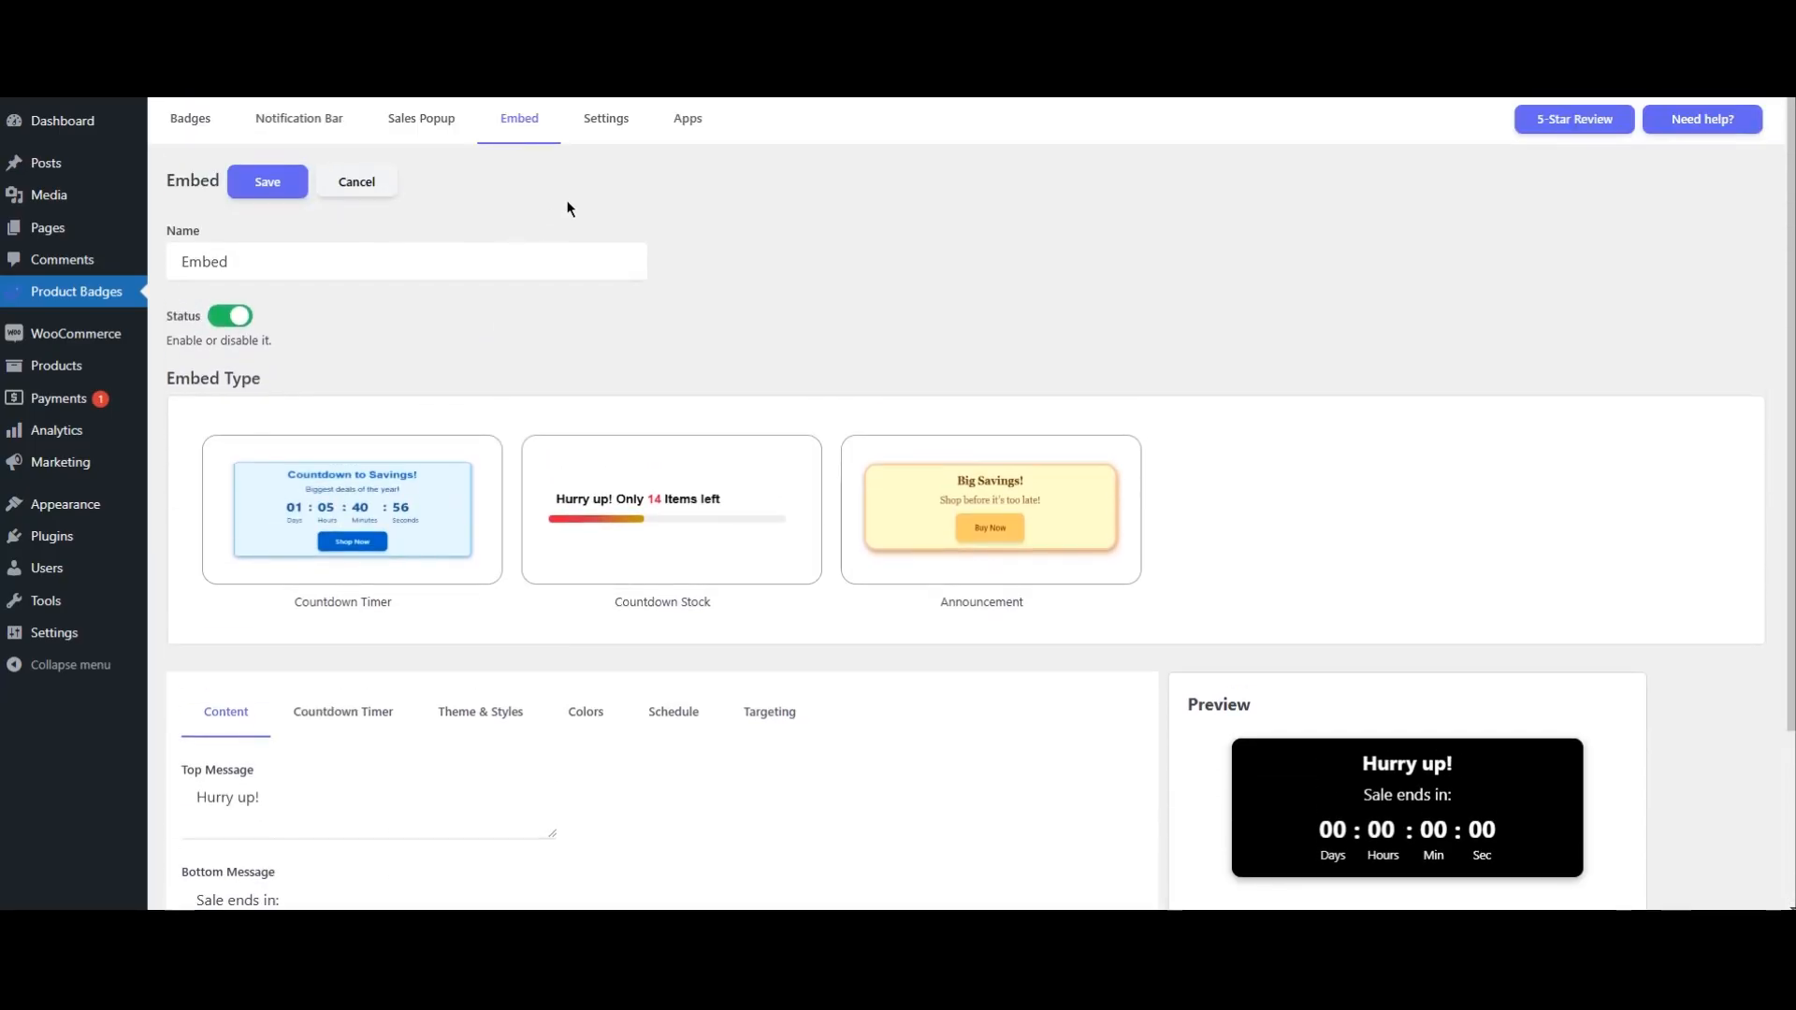
Start a new badge and examine its CSS label styles and Archive Page preview.
left_click(199, 138)
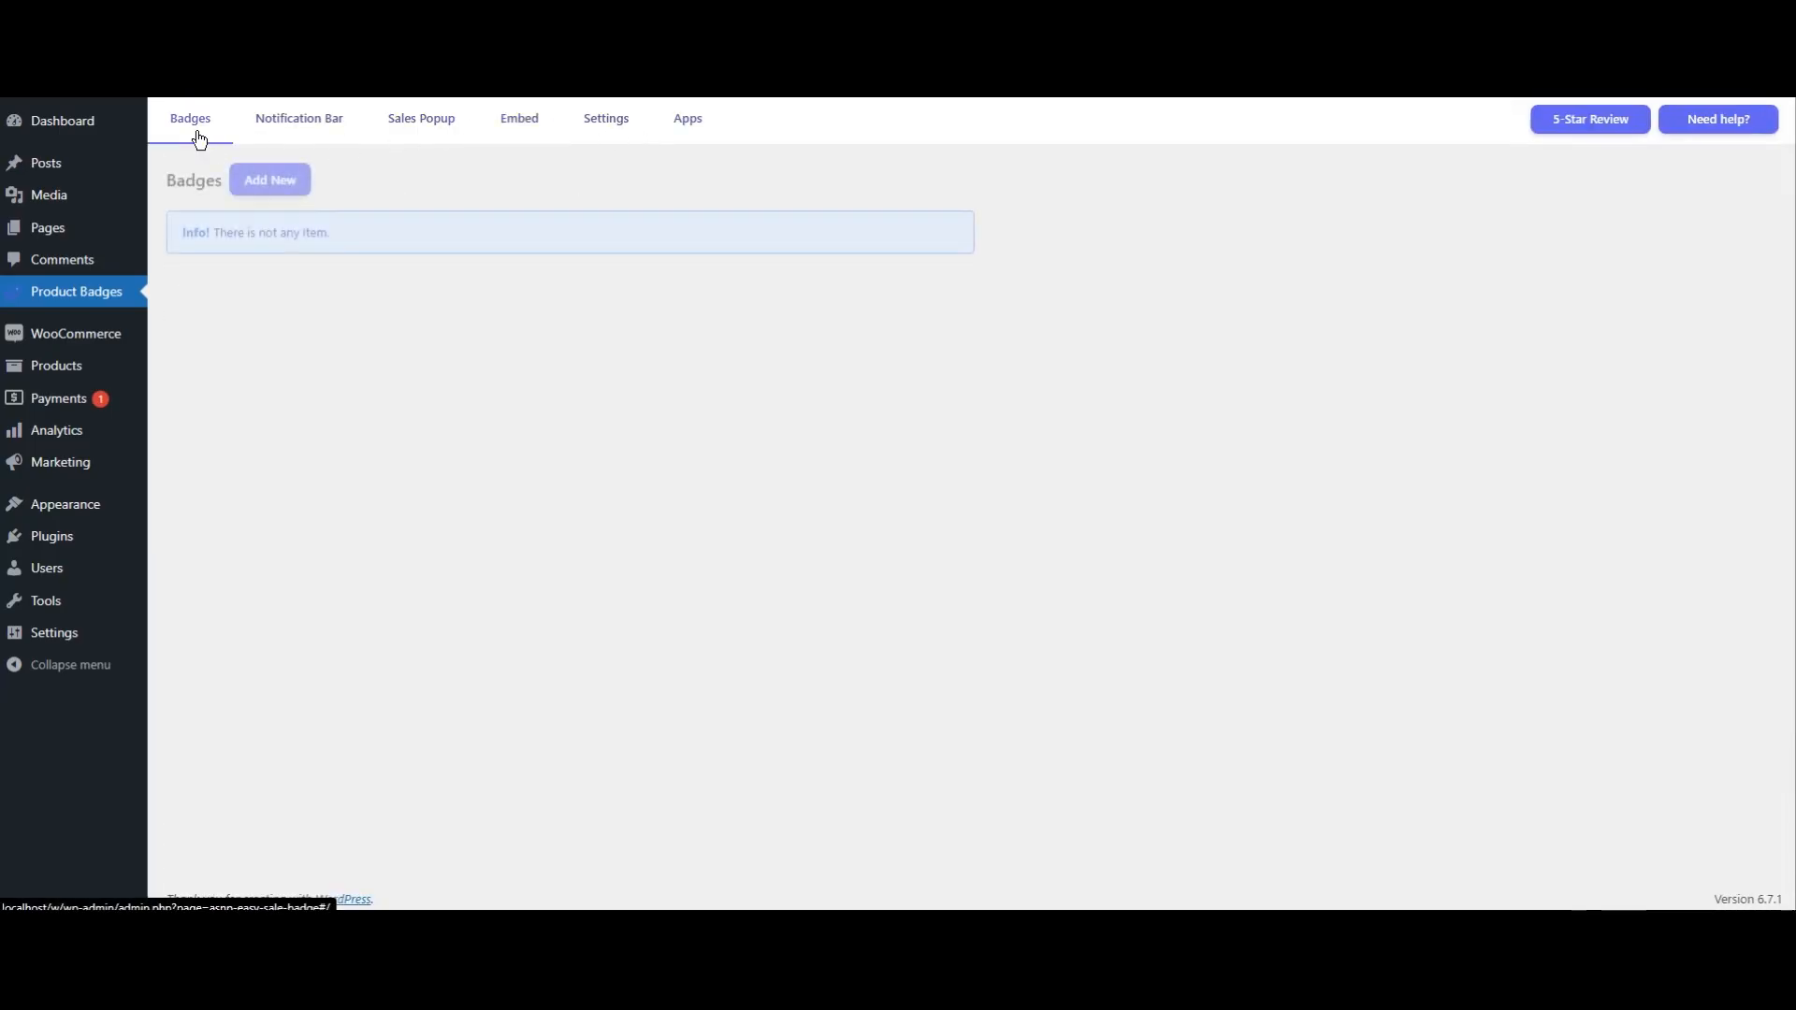
left_click(268, 177)
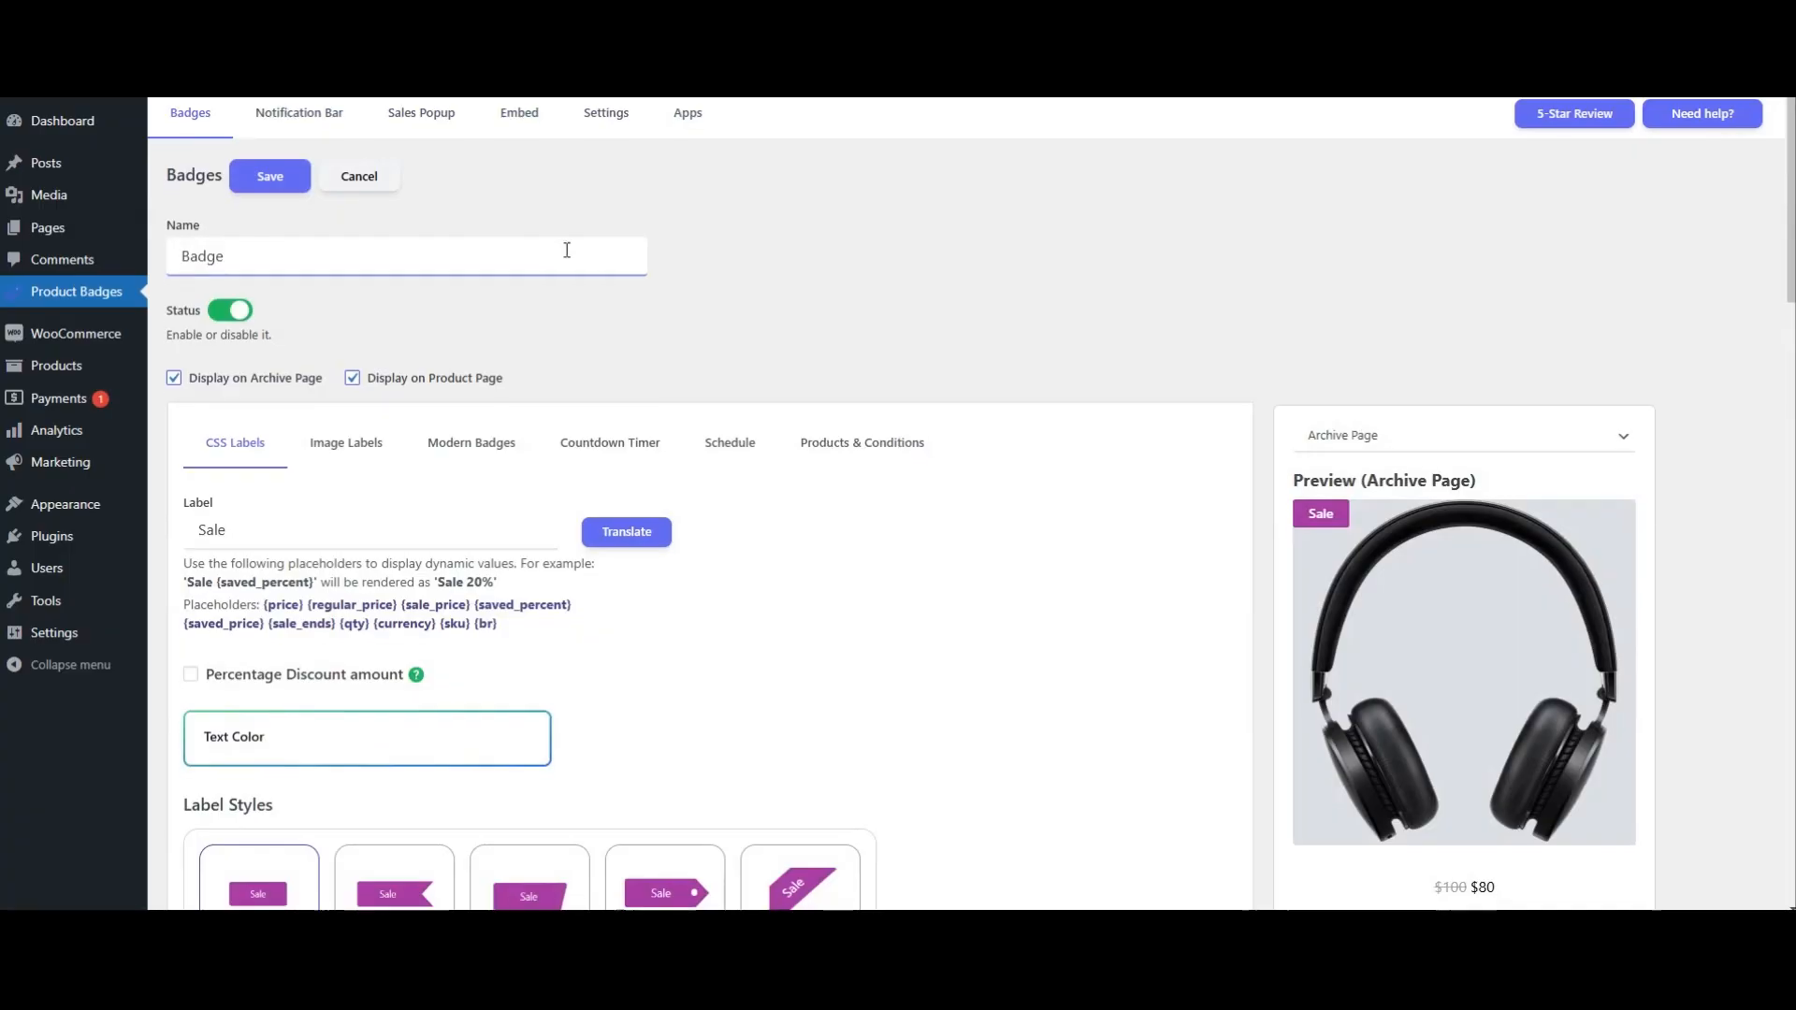
scroll(567, 250, "down", 6)
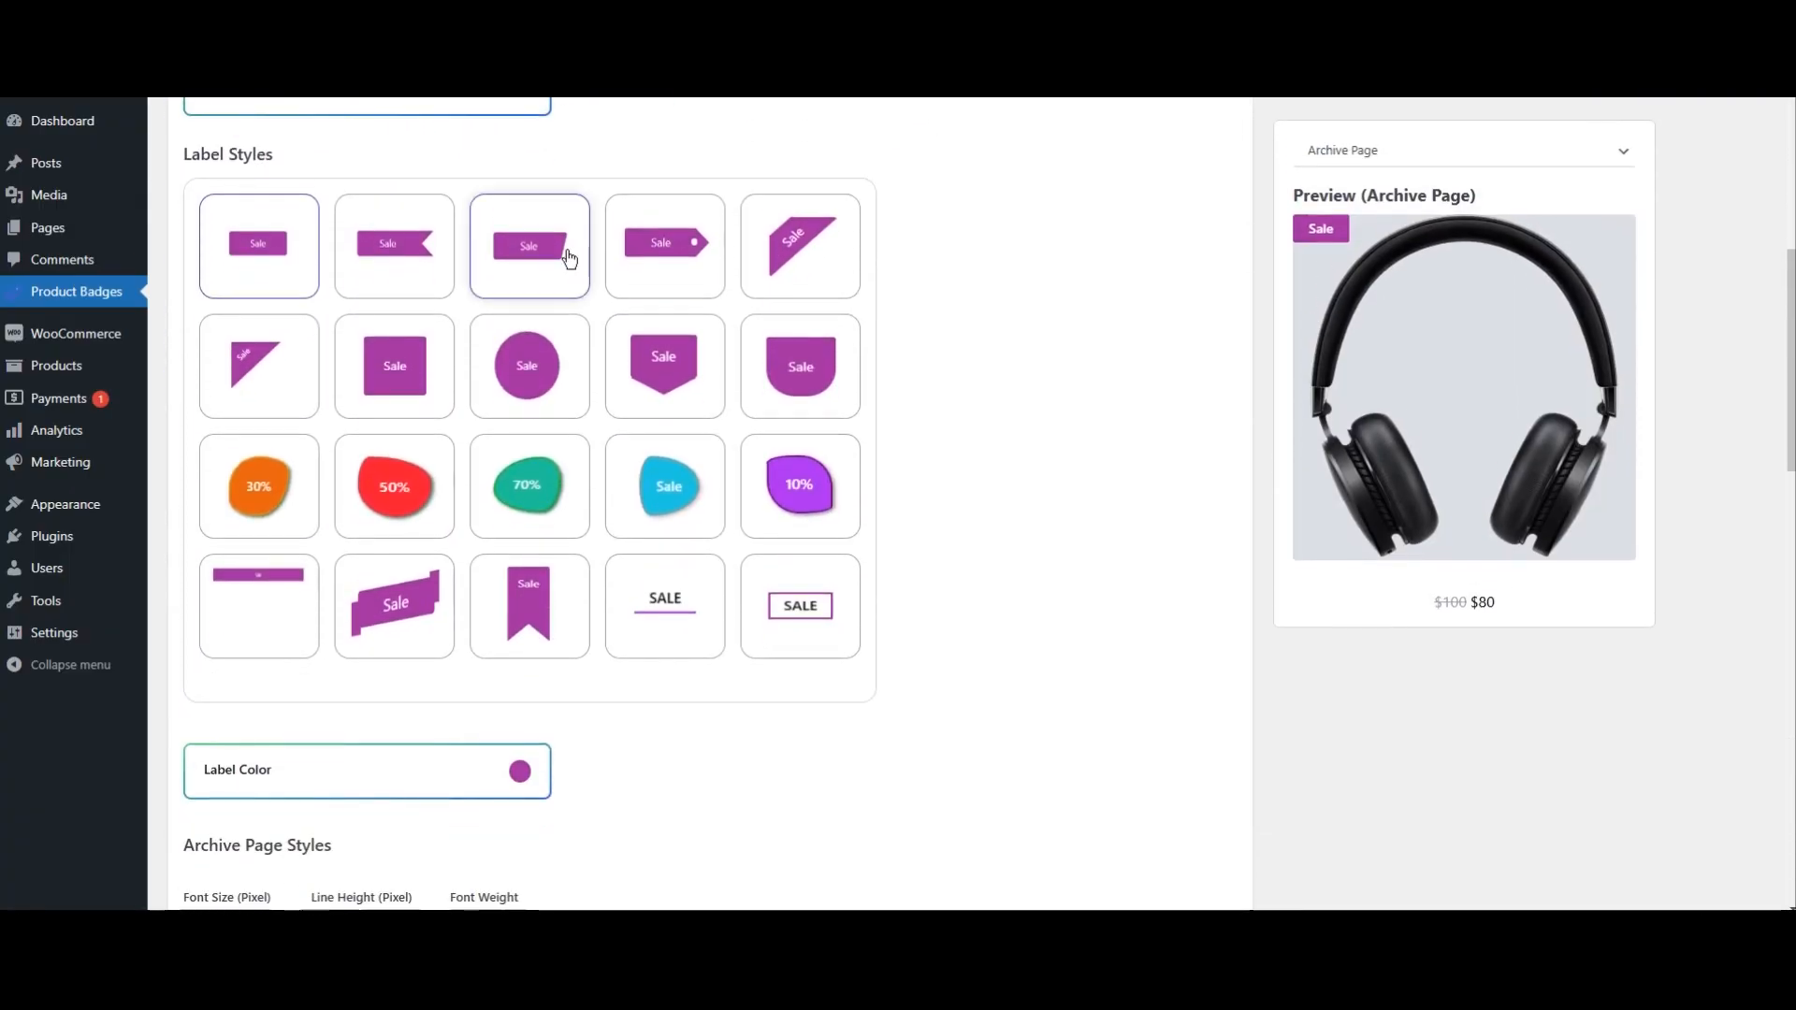
scroll(569, 259, "up", 7)
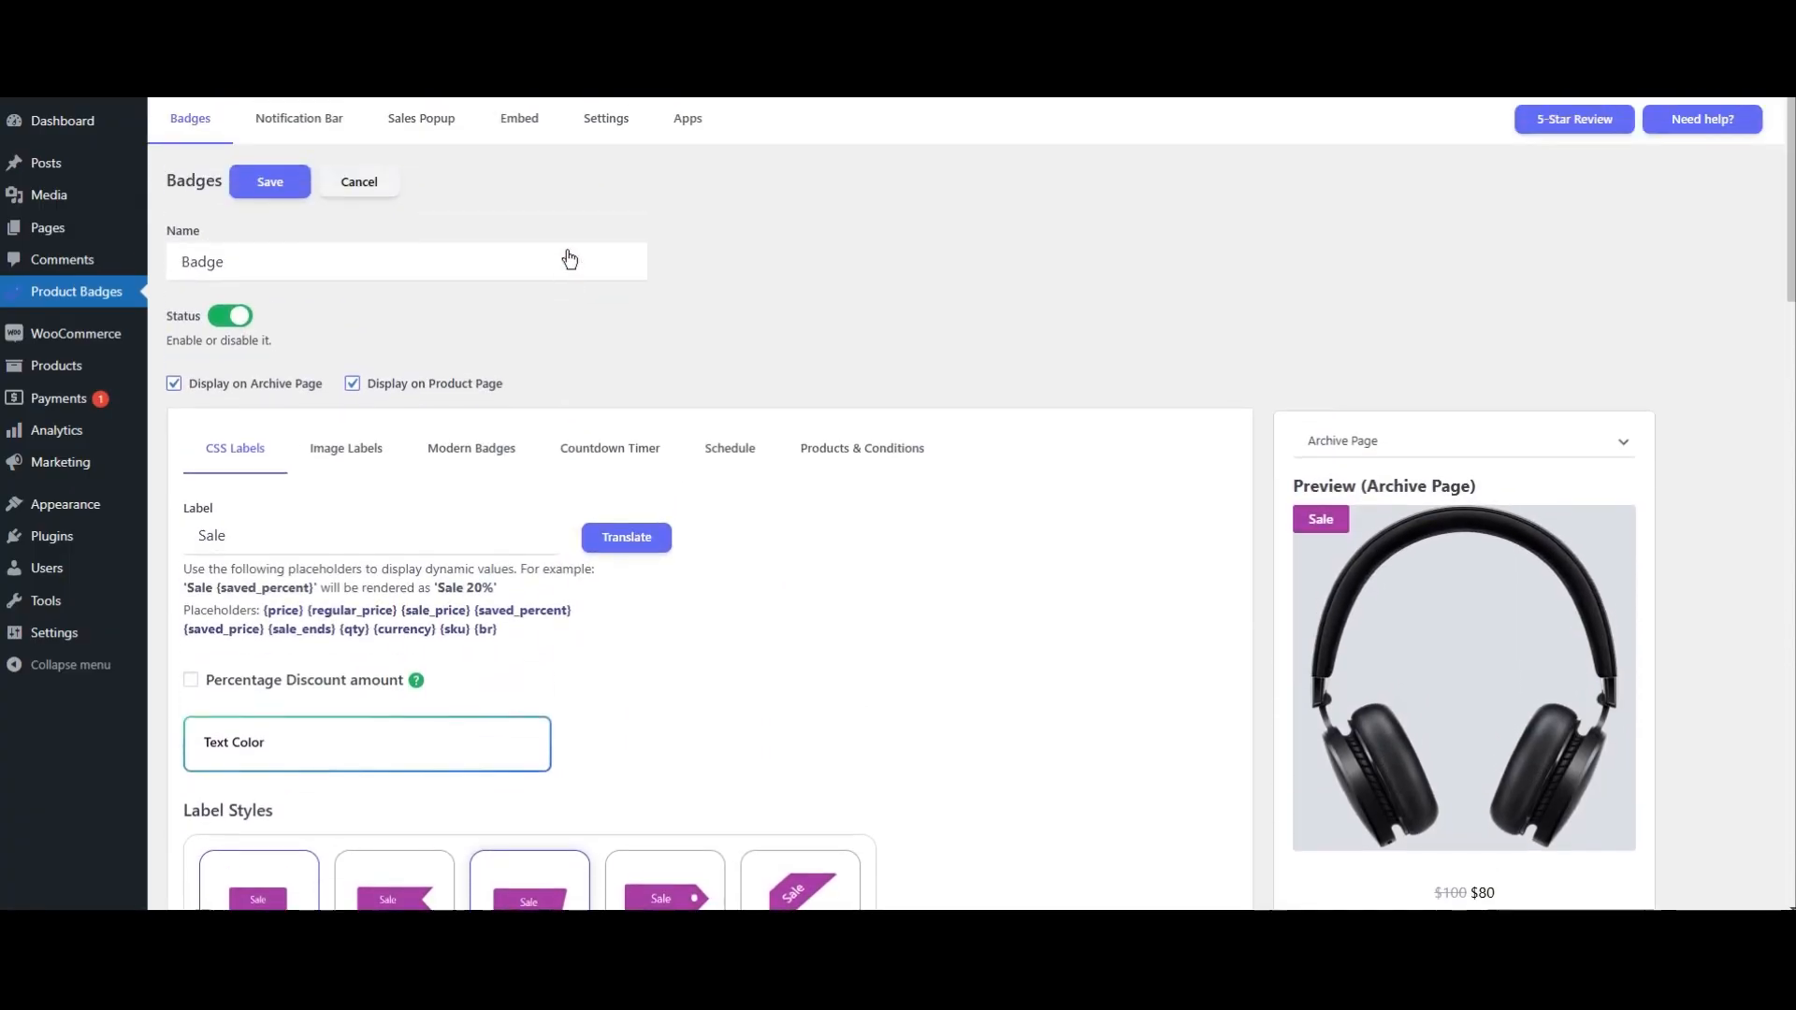